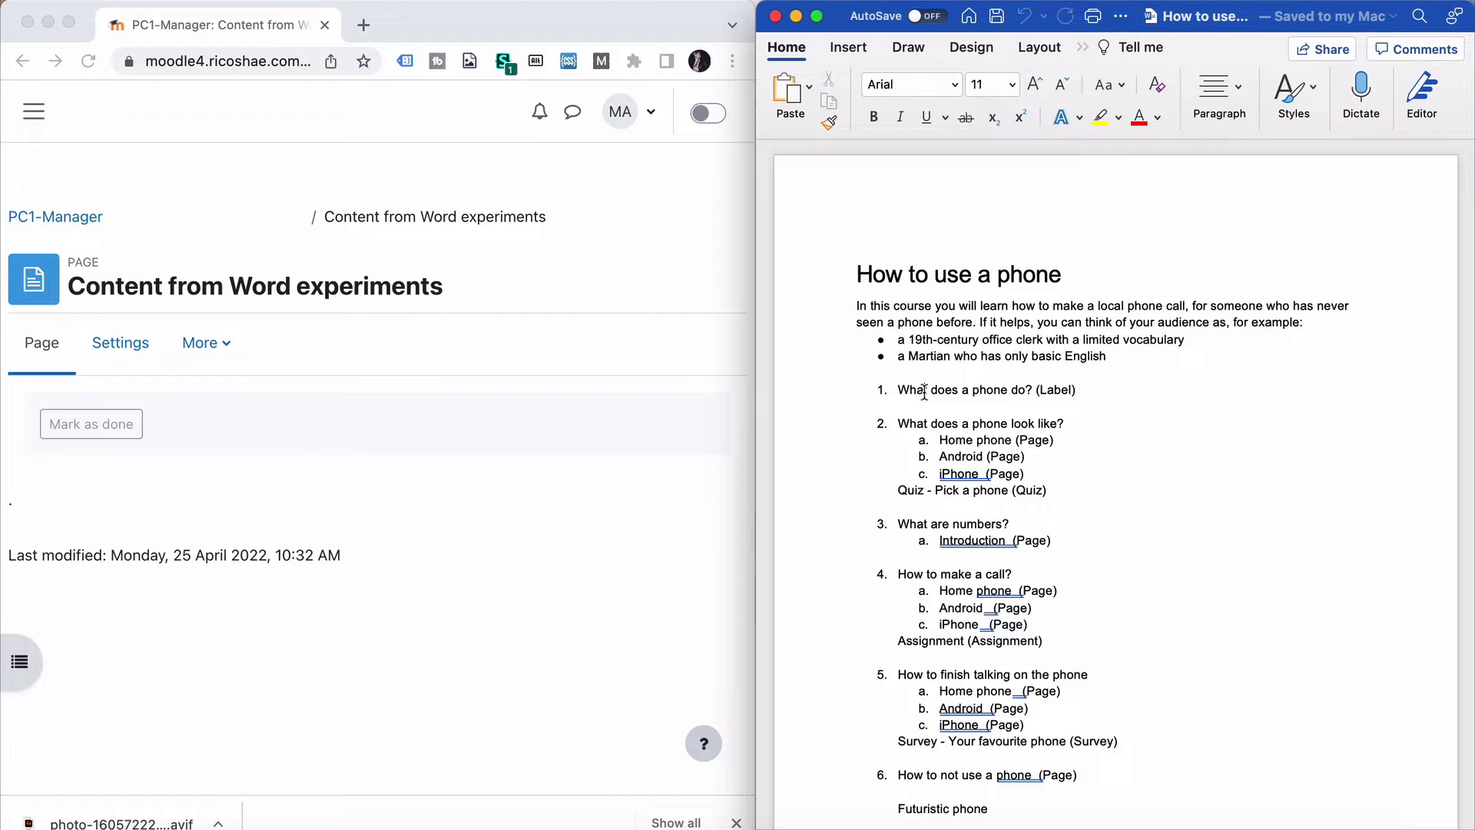
Open the Settings form for the 'Content from Word experiments' page
left_click_drag(871, 284, 988, 584)
scroll(988, 586, "down", 2)
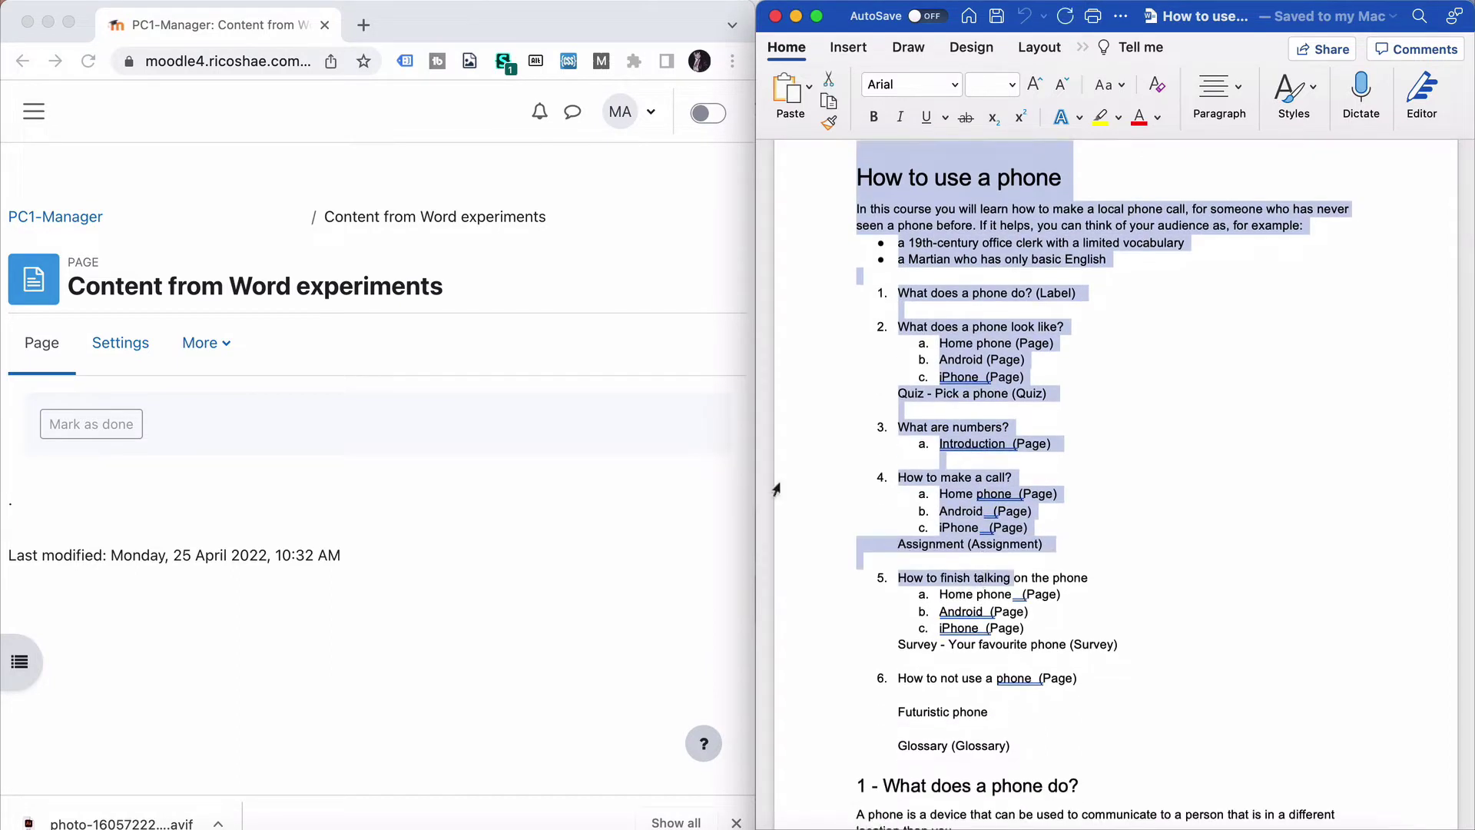
left_click(116, 347)
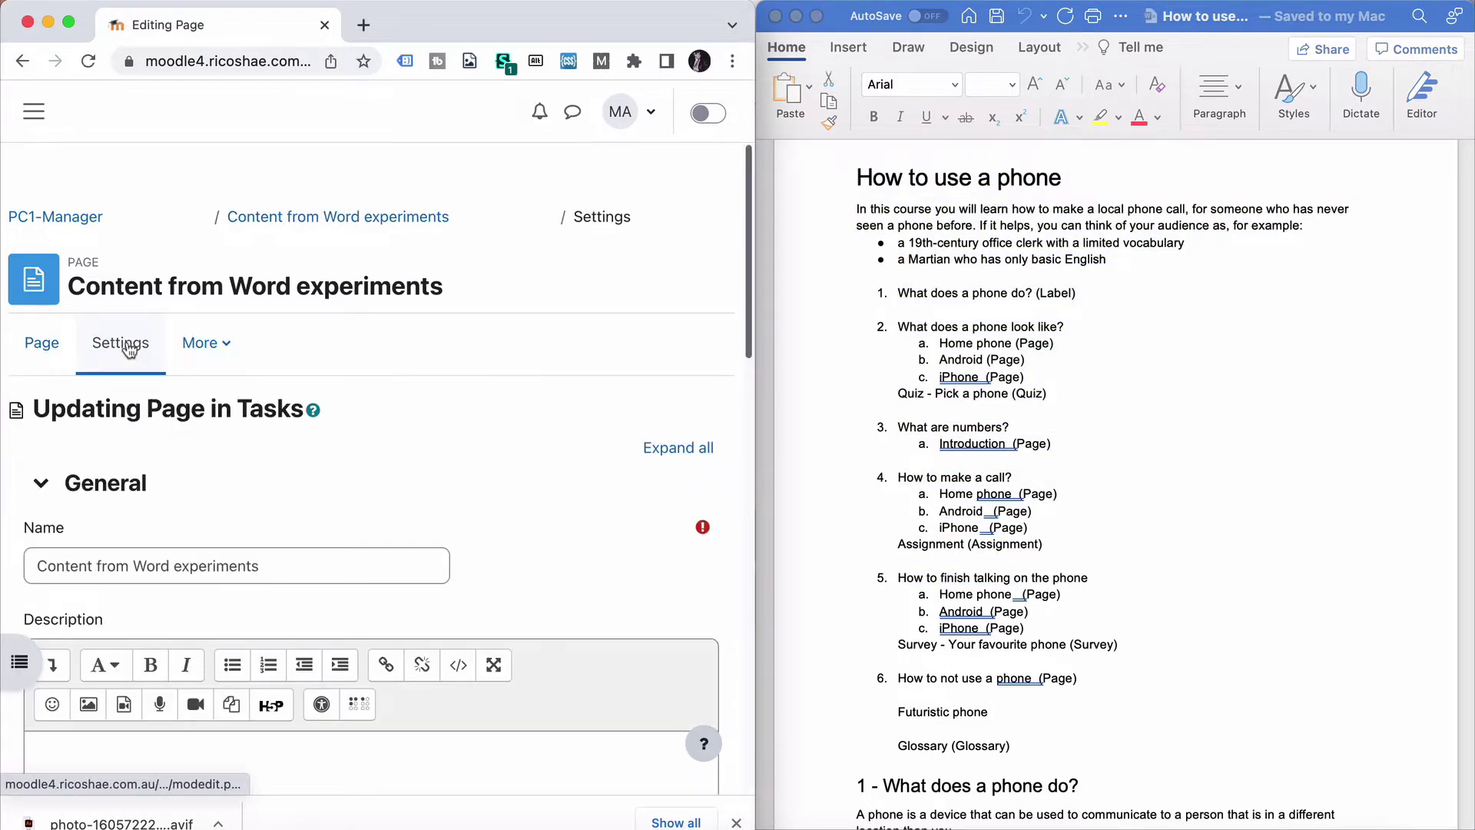
Paste the Word text, from the title to 'A home phone', into Page content as plain text
scroll(128, 342, "down", 10)
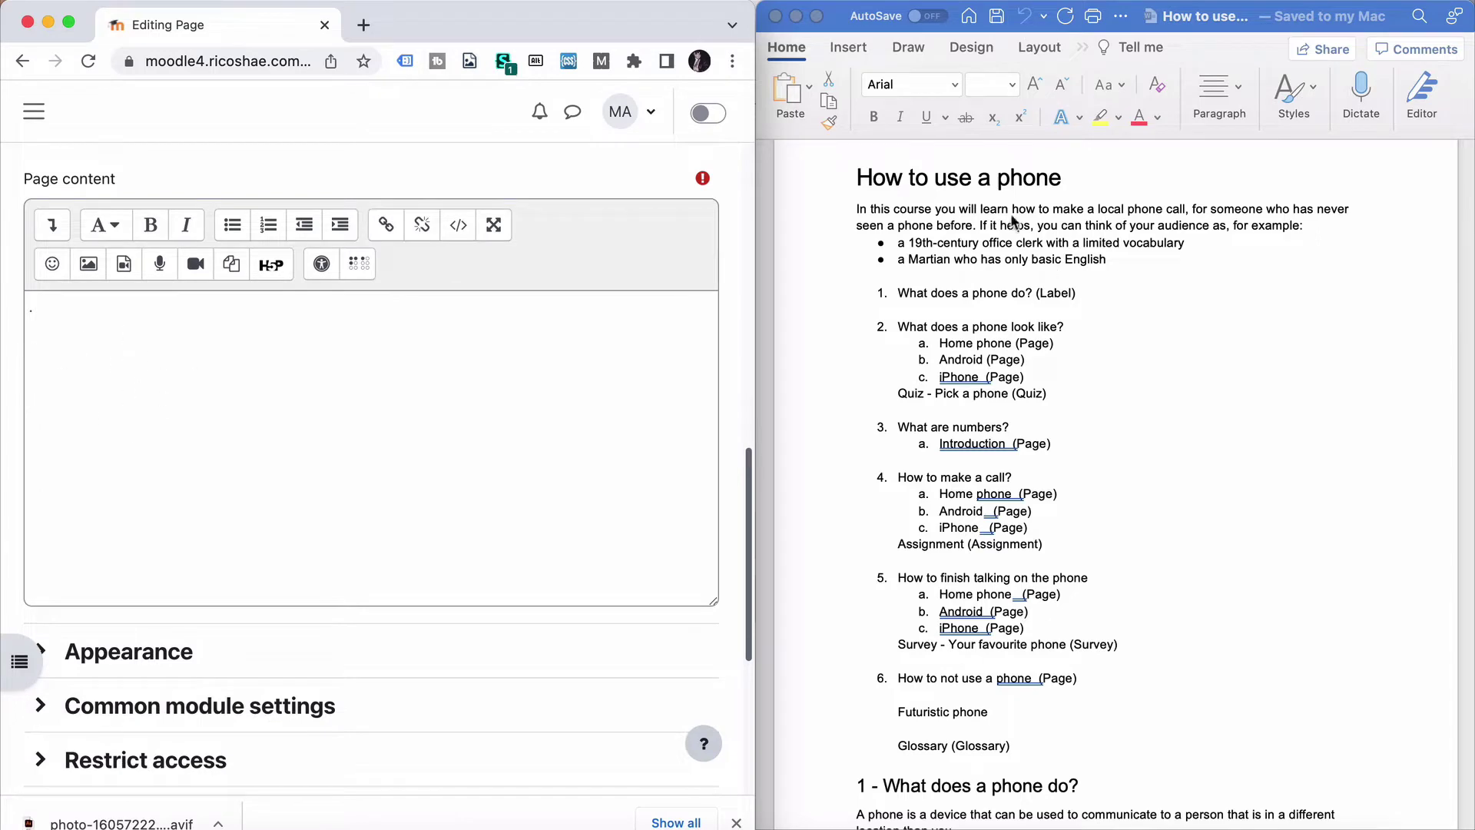
left_click(855, 178)
left_click_drag(855, 177, 986, 522)
scroll(936, 473, "down", 10)
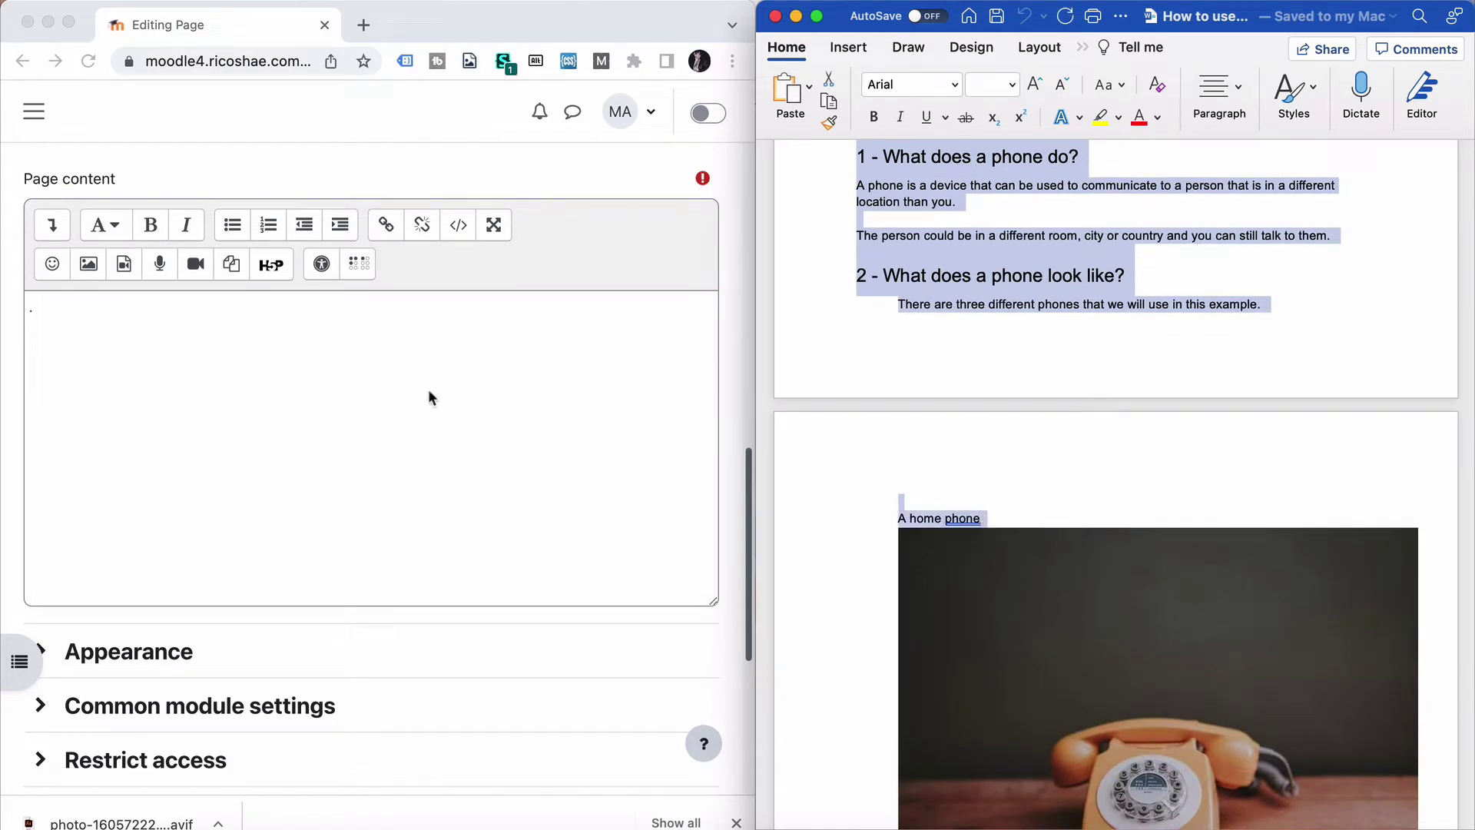
left_click(121, 316)
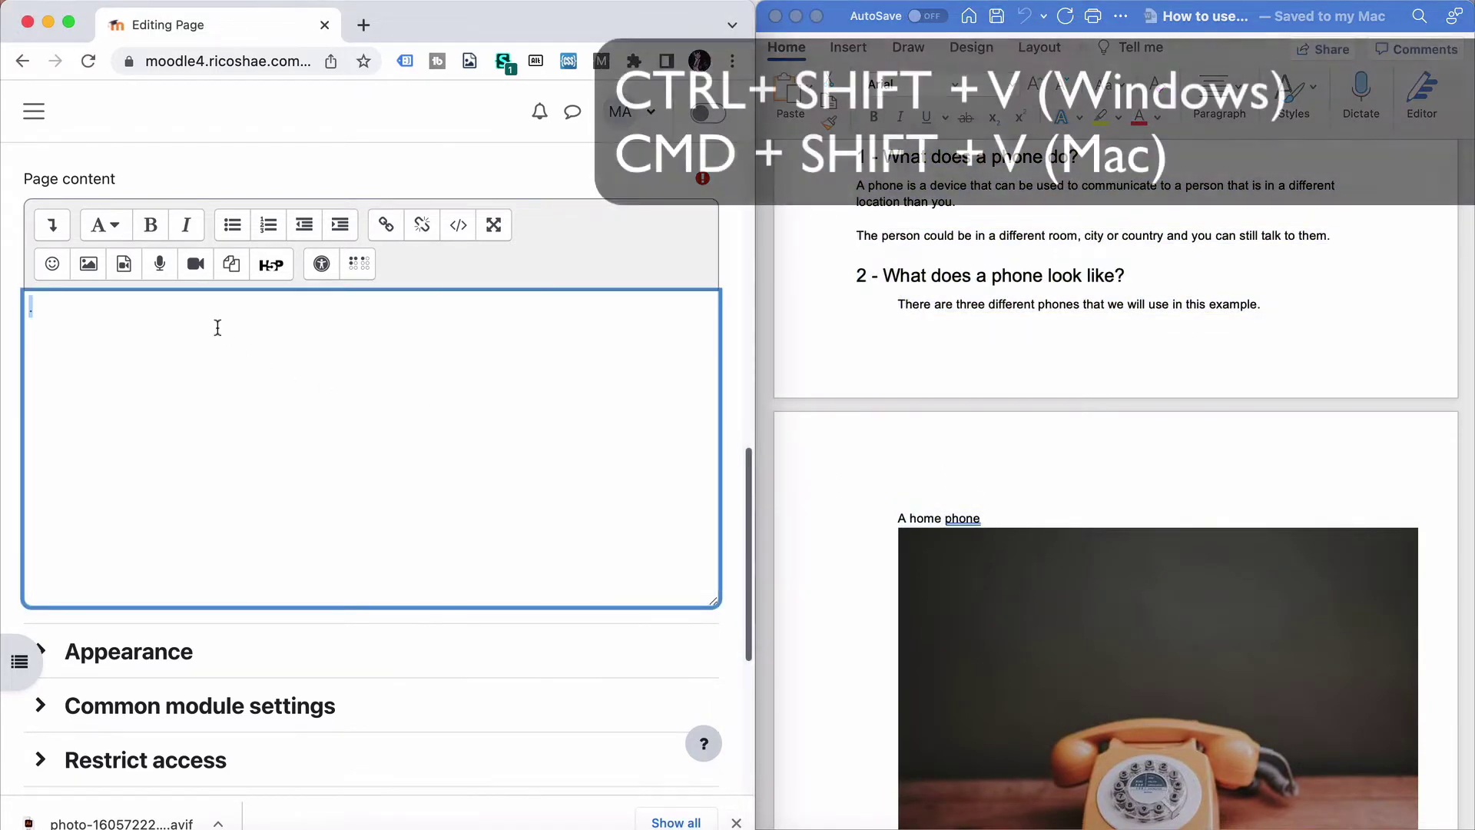
key("super+shift+v")
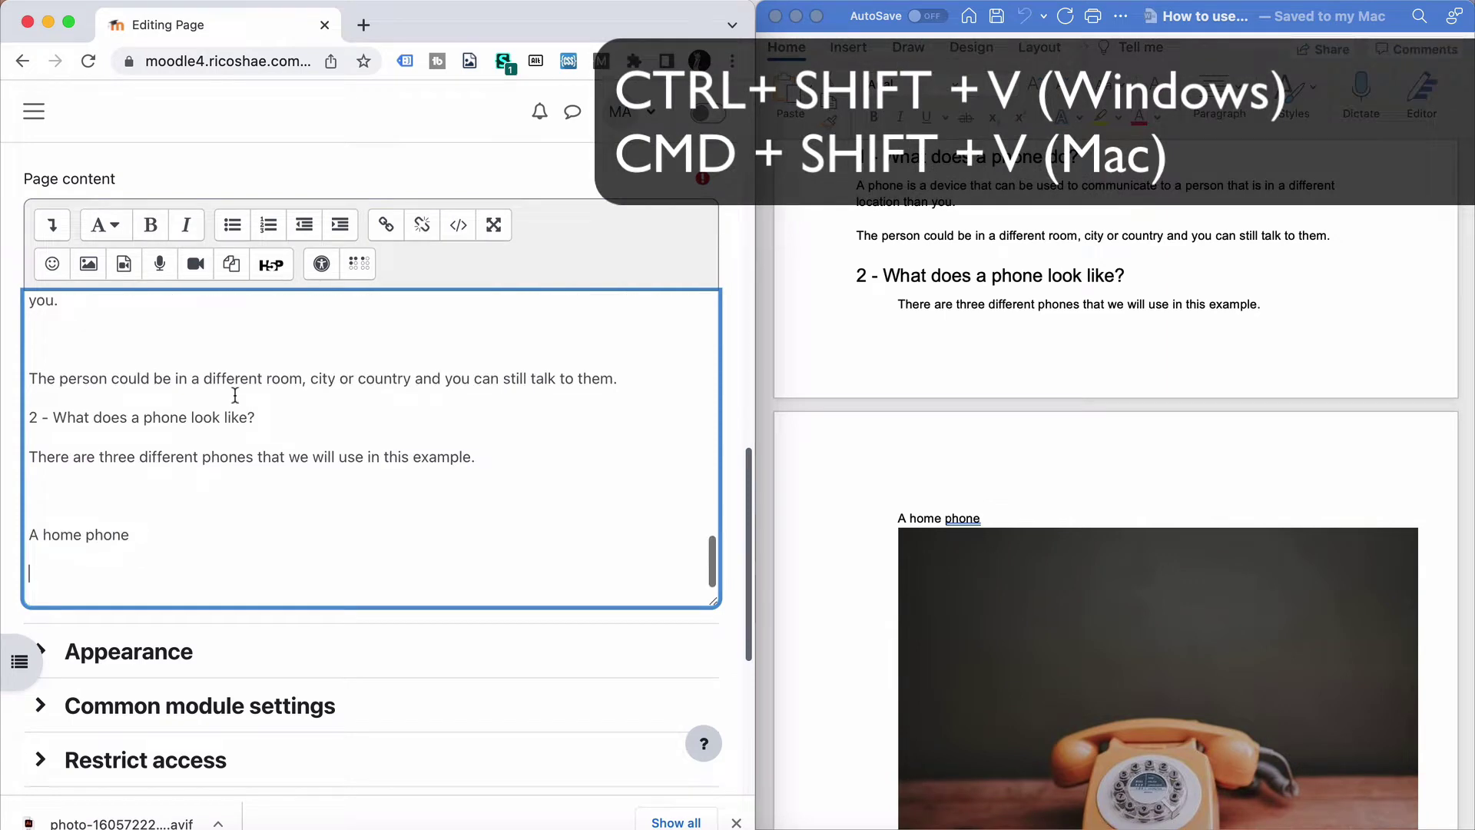
Check the pasted content in HTML source view, then return to the visual editor
scroll(235, 395, "up", 5)
scroll(235, 395, "up", 10)
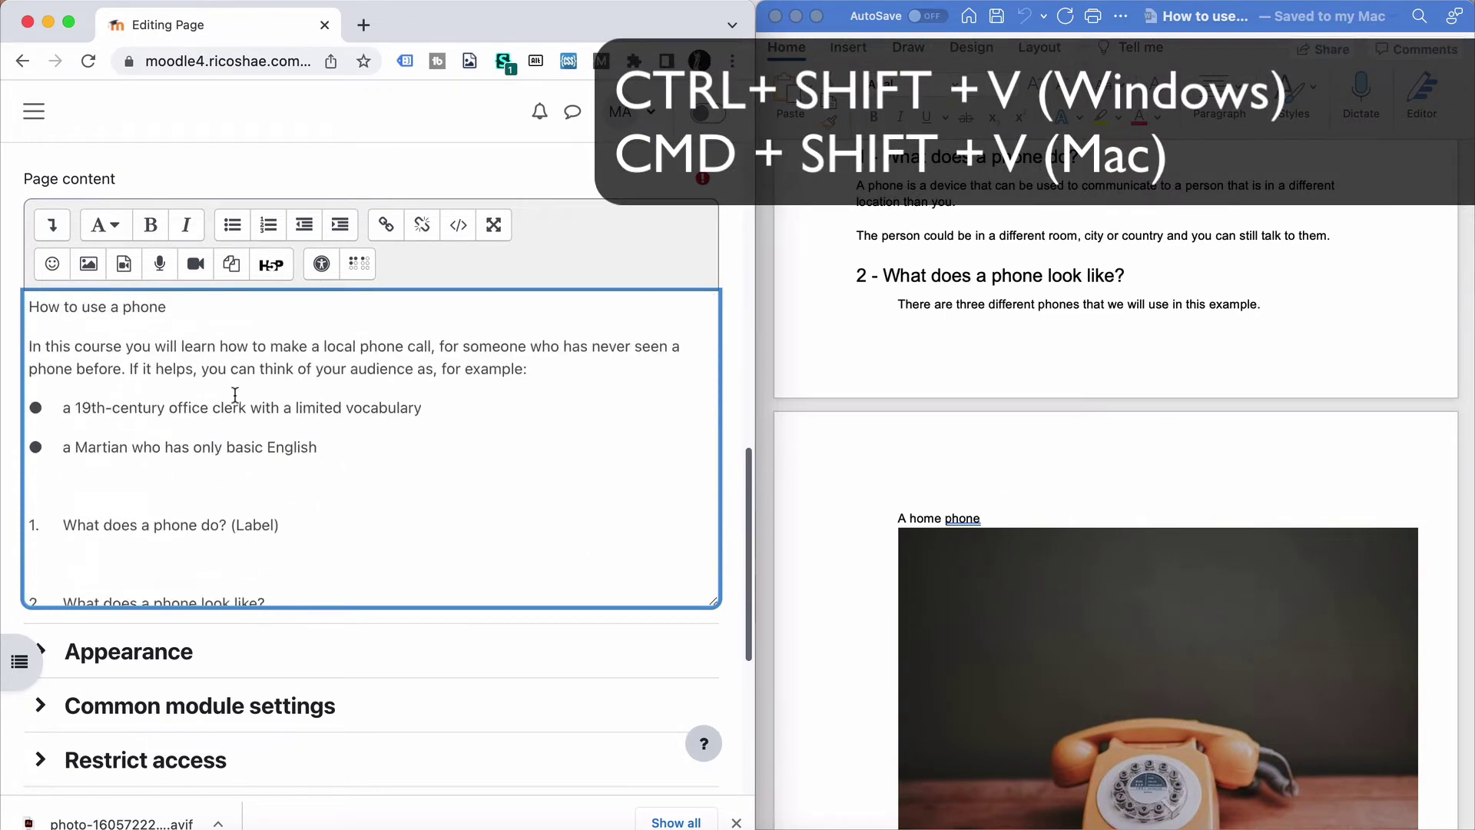
scroll(236, 395, "down", 10)
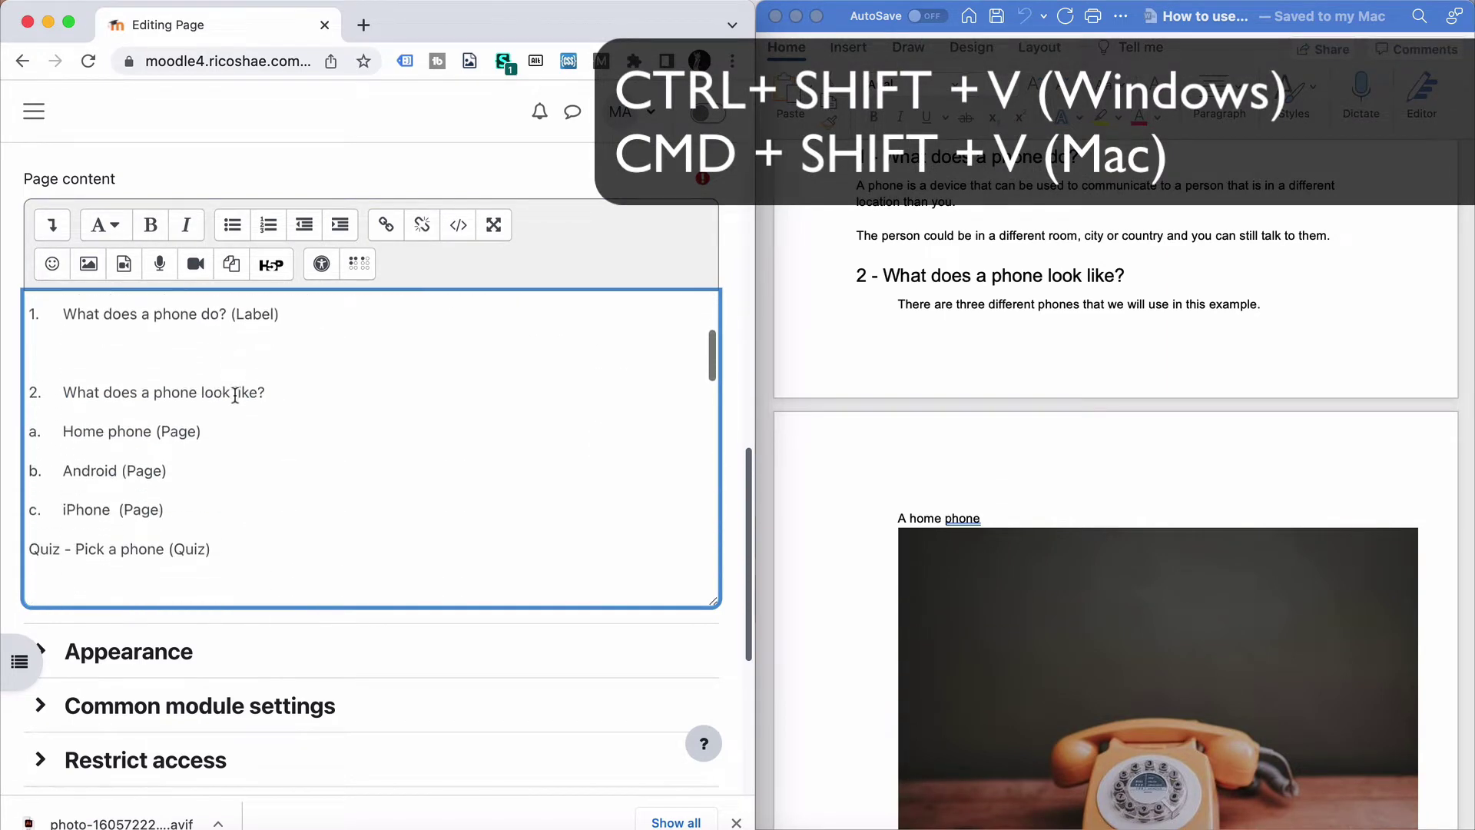
left_click(459, 224)
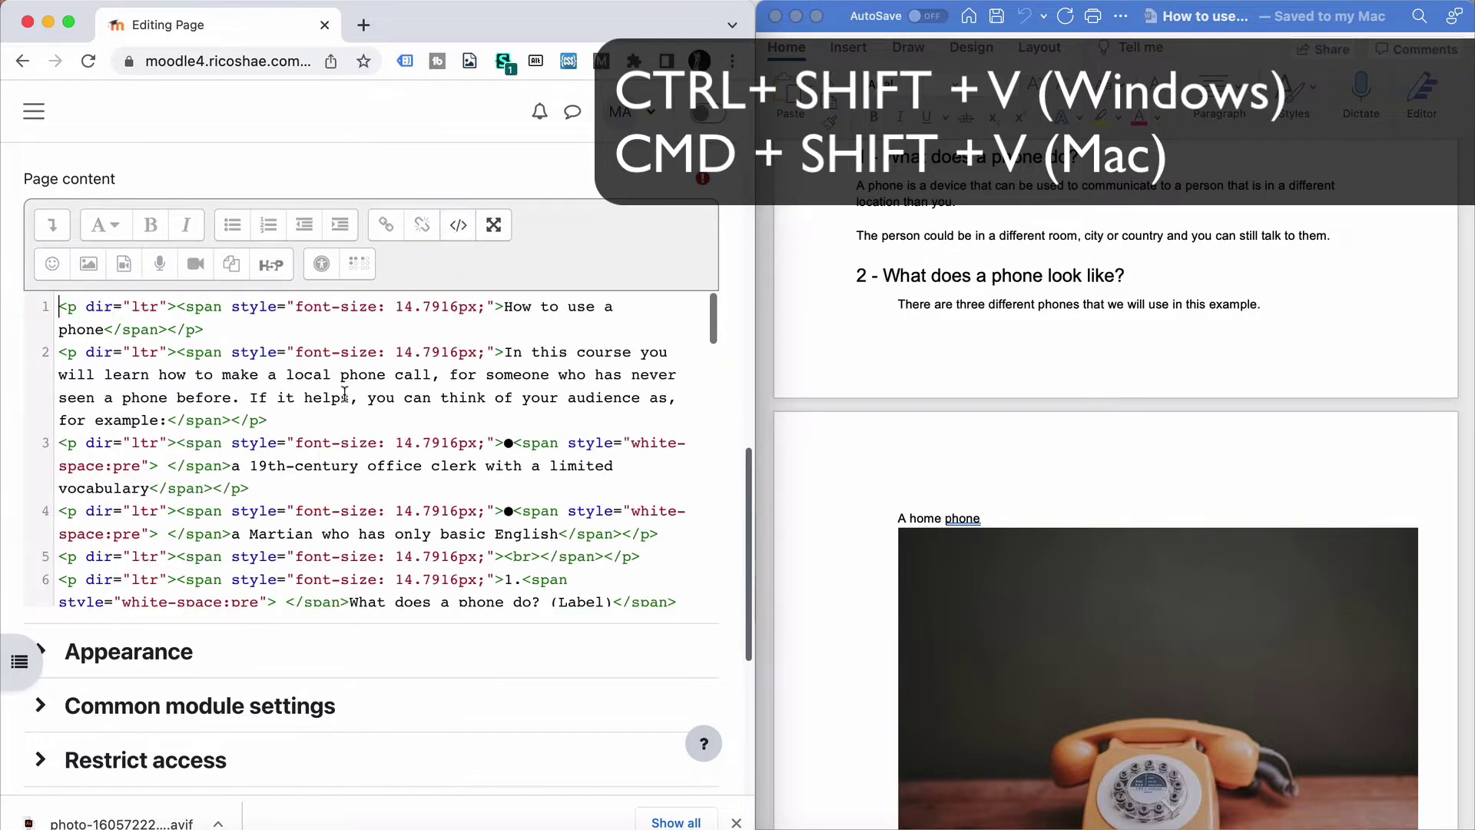
scroll(345, 393, "down", 5)
scroll(345, 394, "up", 5)
scroll(345, 393, "down", 1)
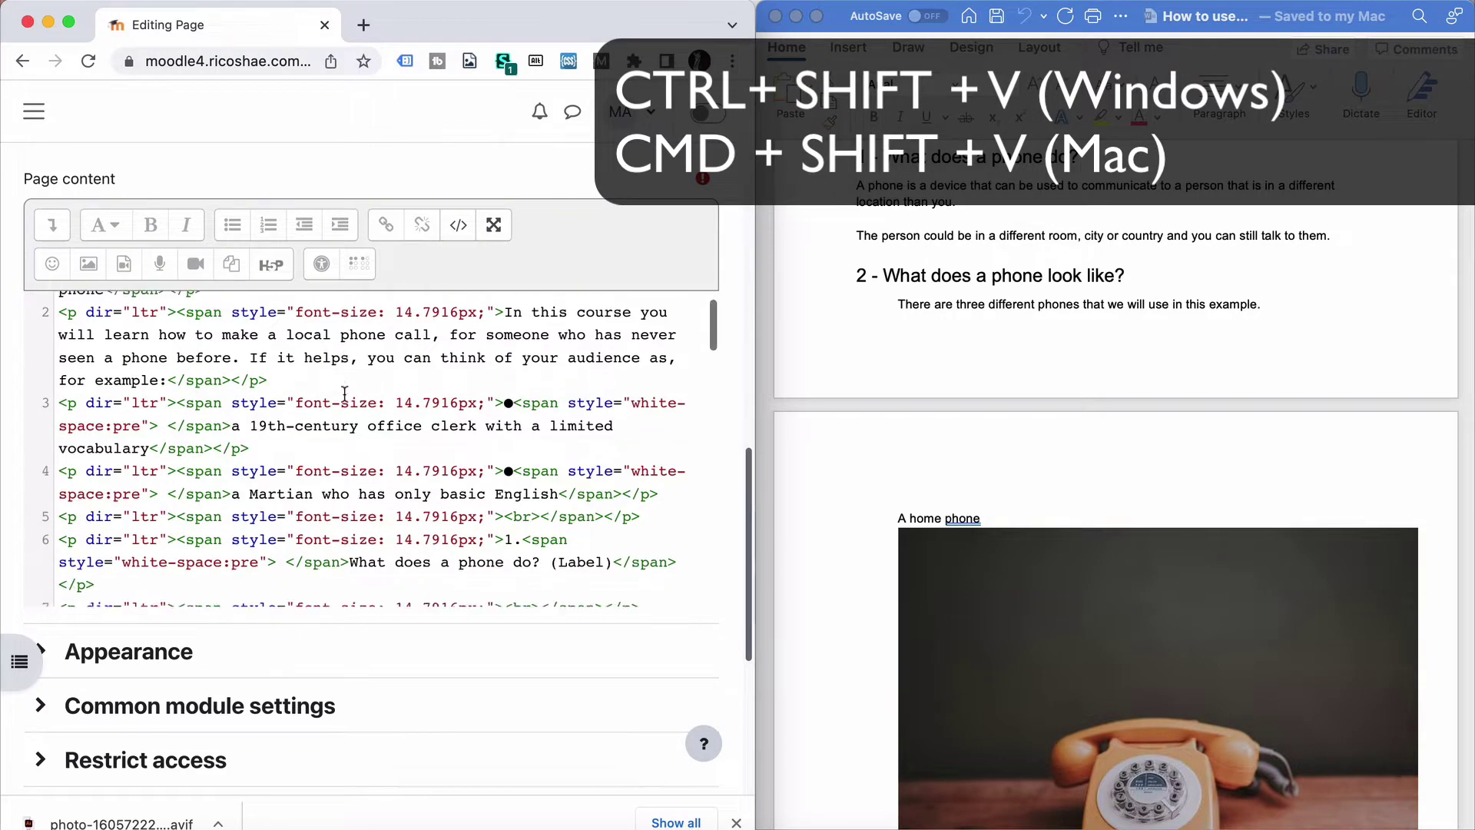
scroll(345, 394, "up", 1)
left_click(459, 224)
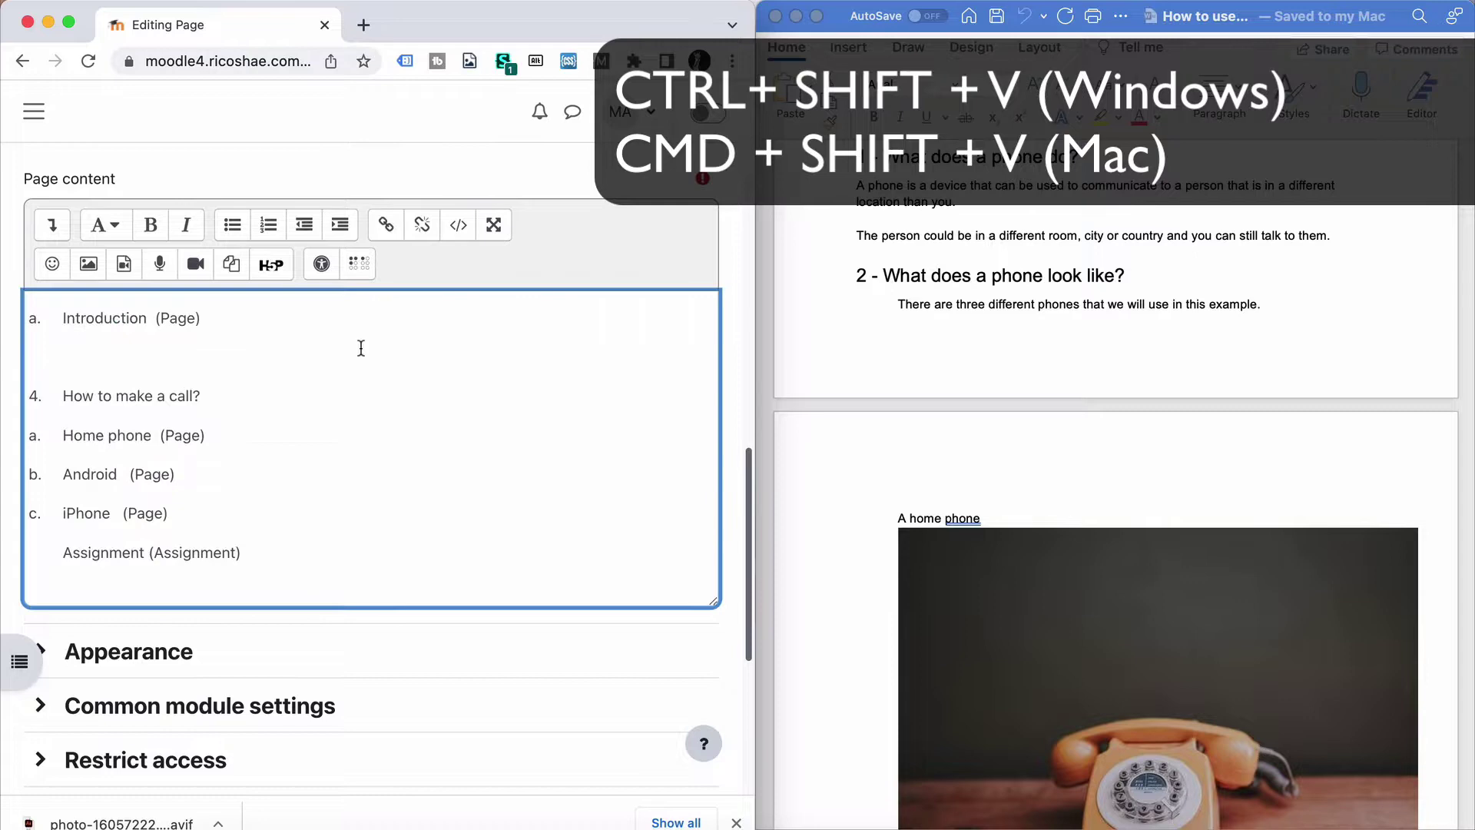
scroll(254, 386, "down", 10)
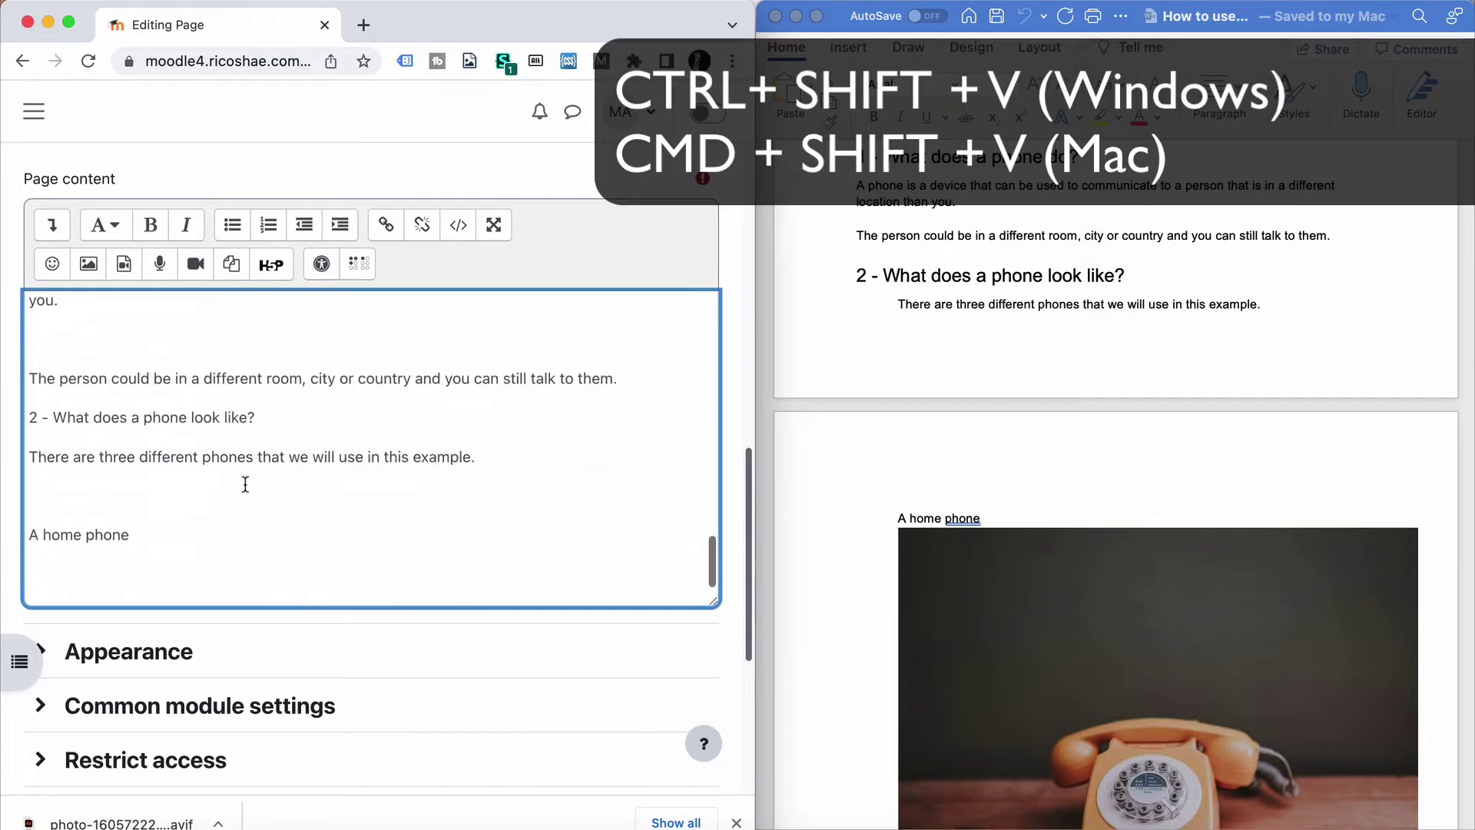
Add an IMG placeholder below 'A home phone' and paste the first photo's credit caption from Word
left_click(109, 573)
type("IMG")
key("Return")
scroll(1093, 399, "down", 5)
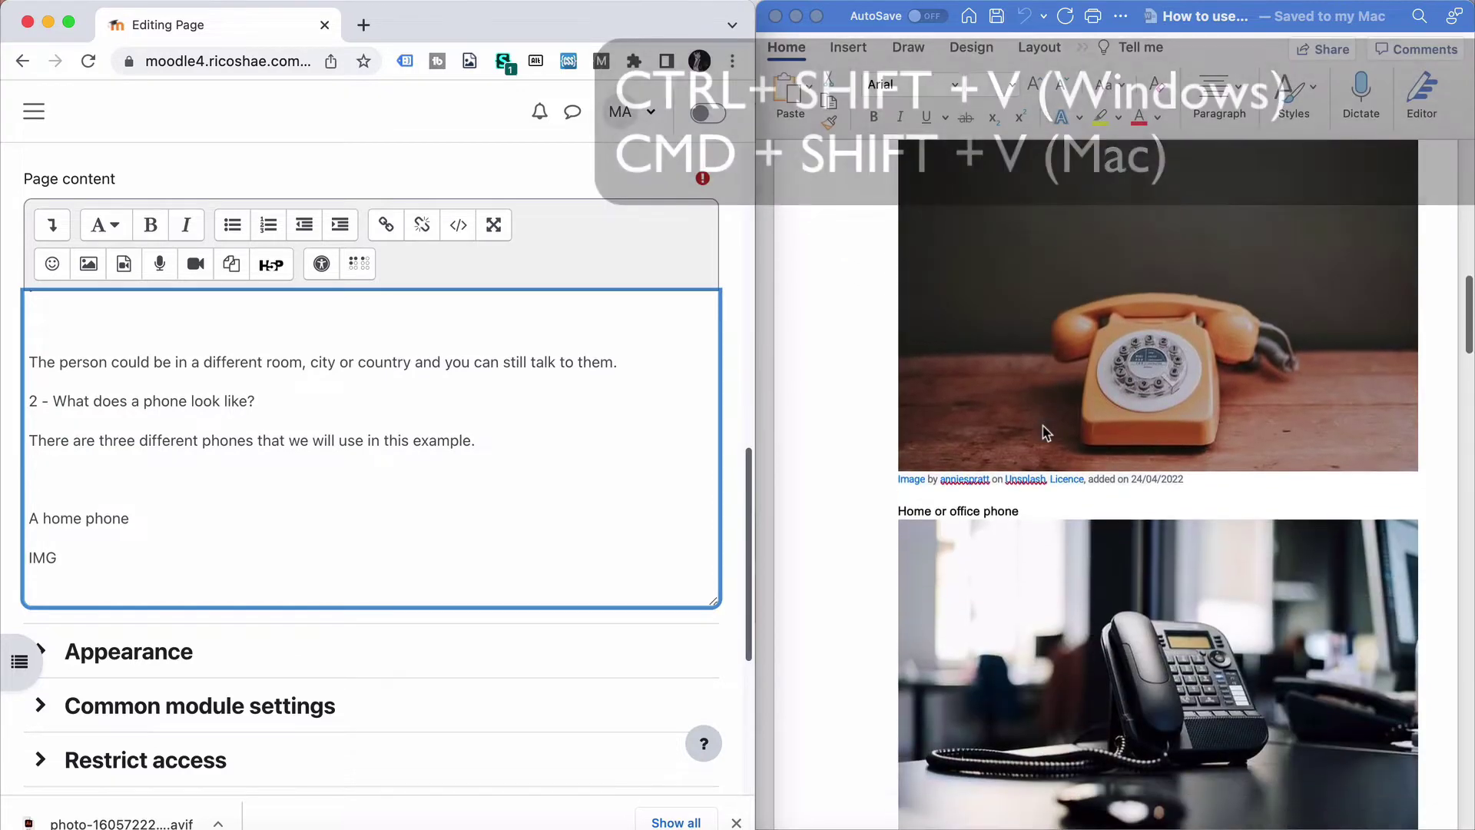
left_click(876, 450)
left_click_drag(890, 444, 1181, 447)
key("super+c")
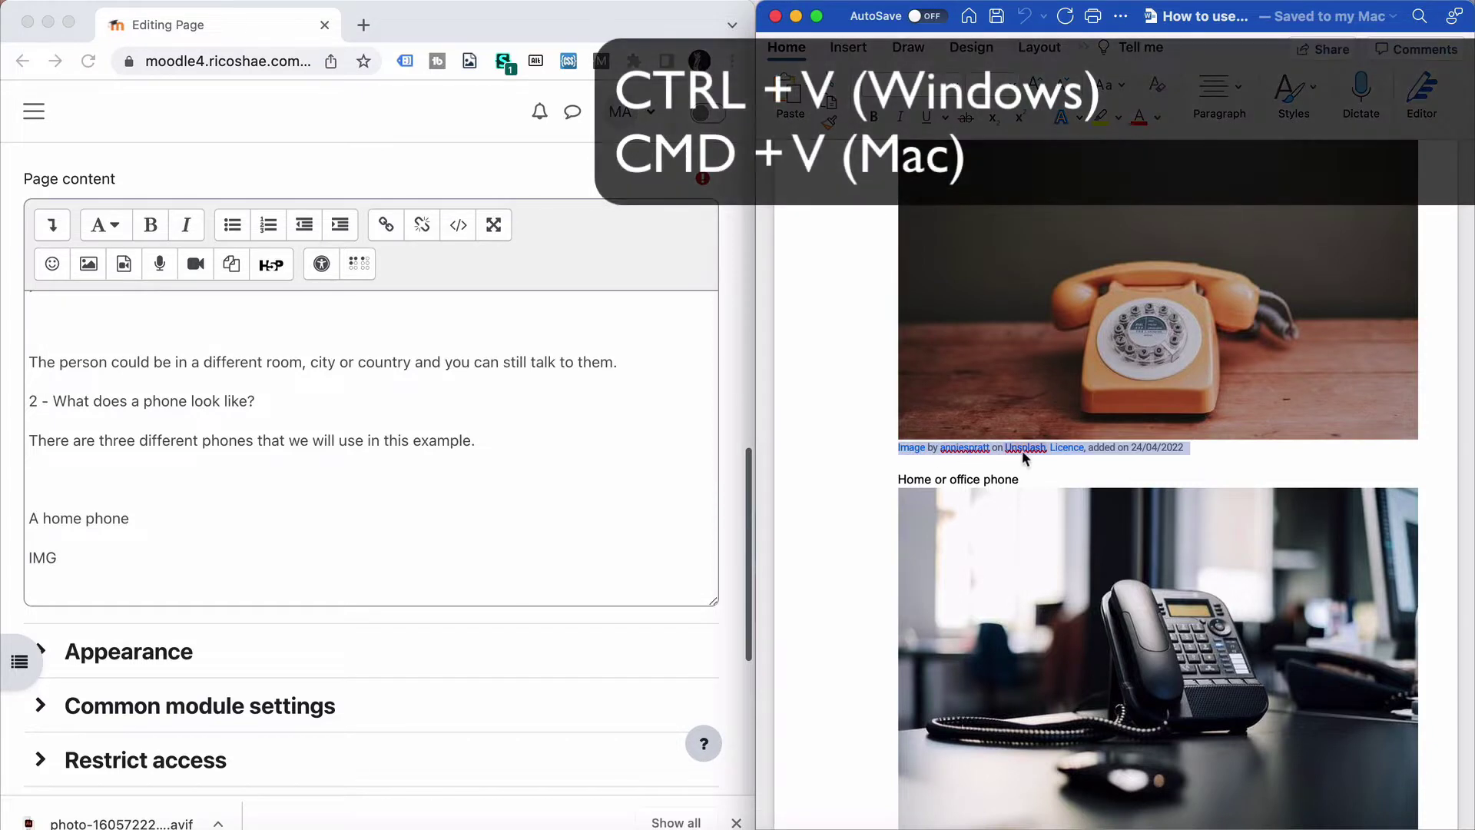
left_click(83, 586)
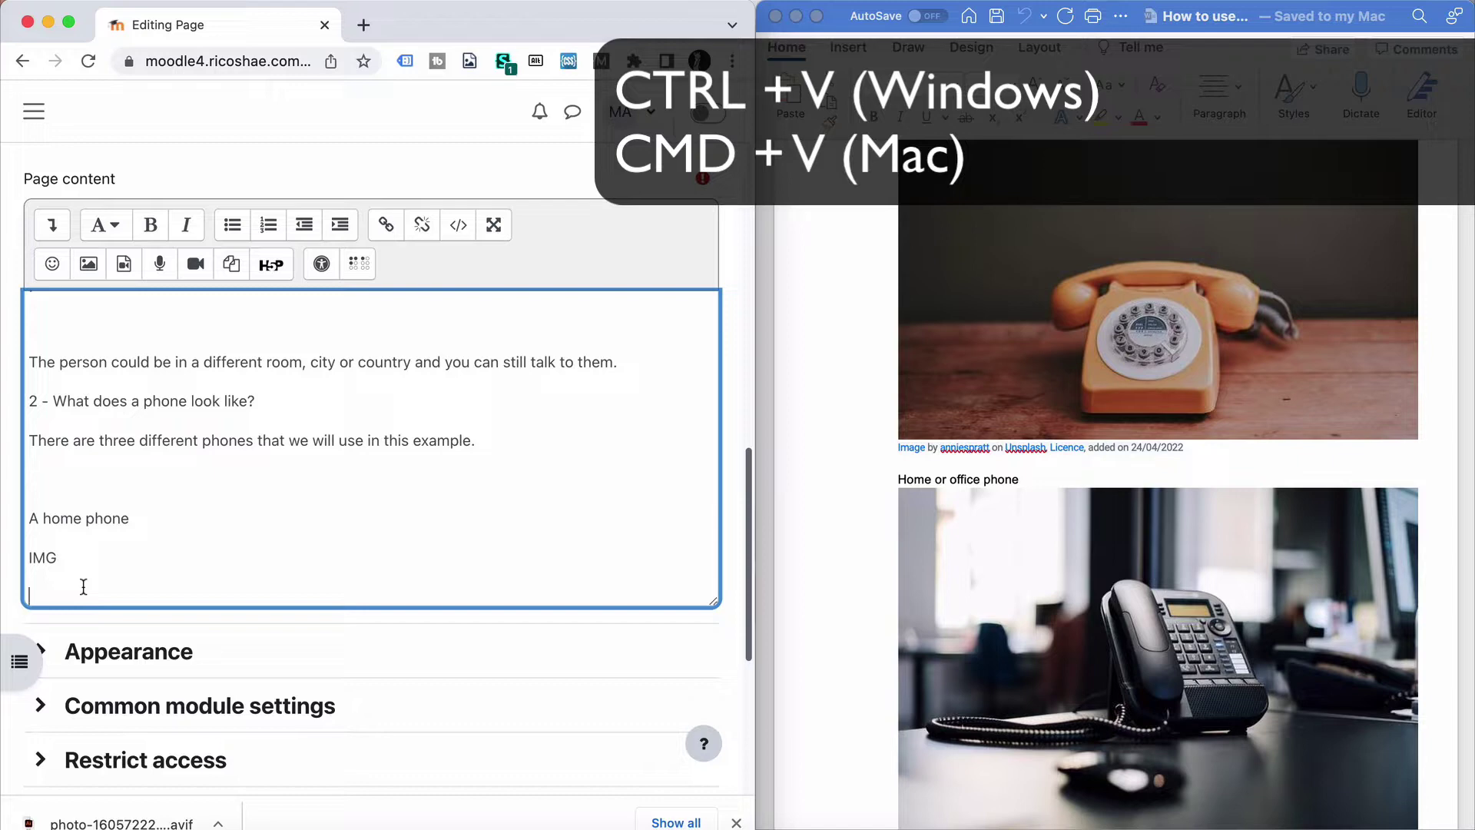
key("super+v")
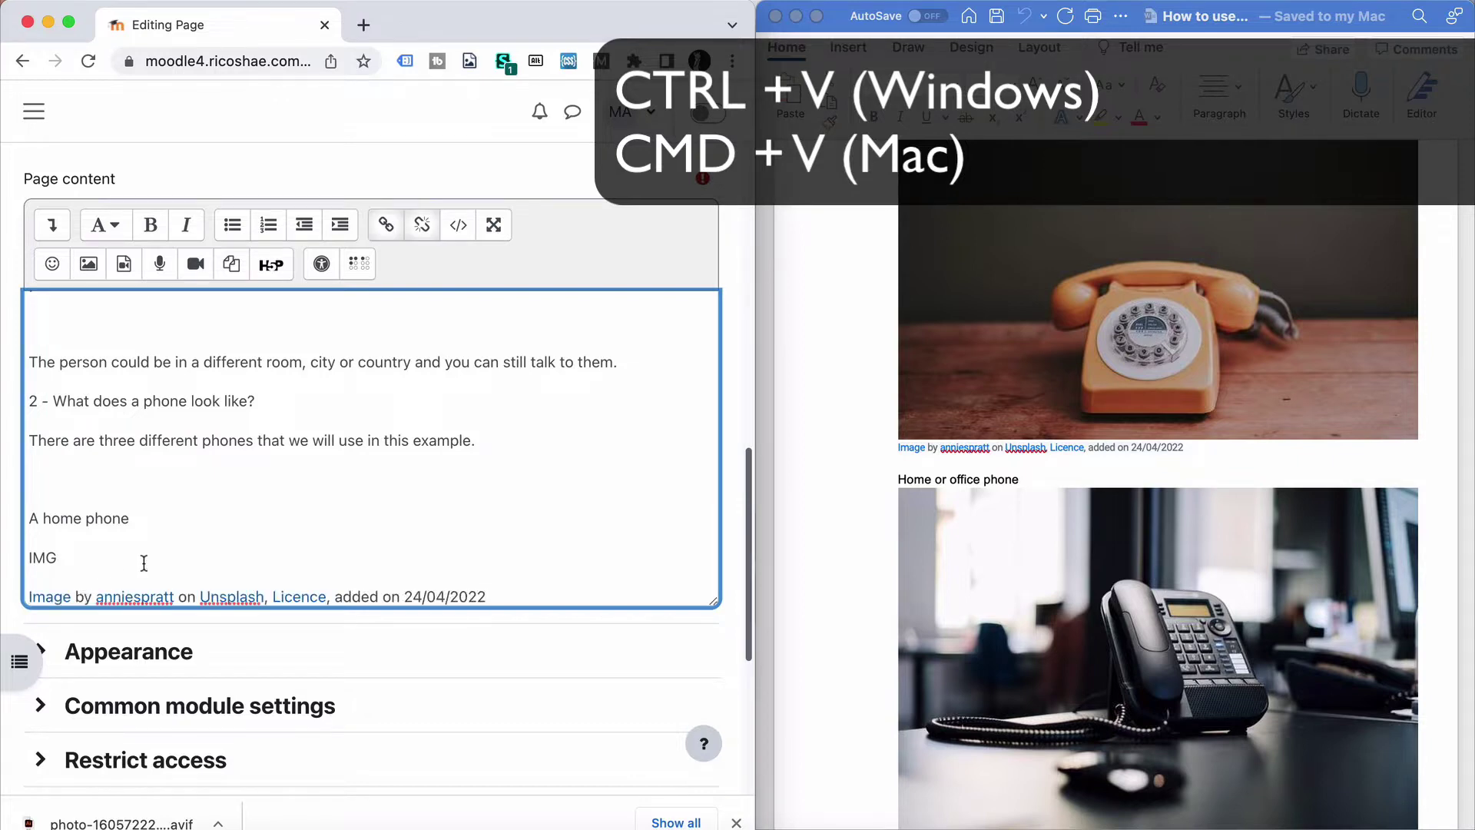
scroll(144, 563, "down", 2)
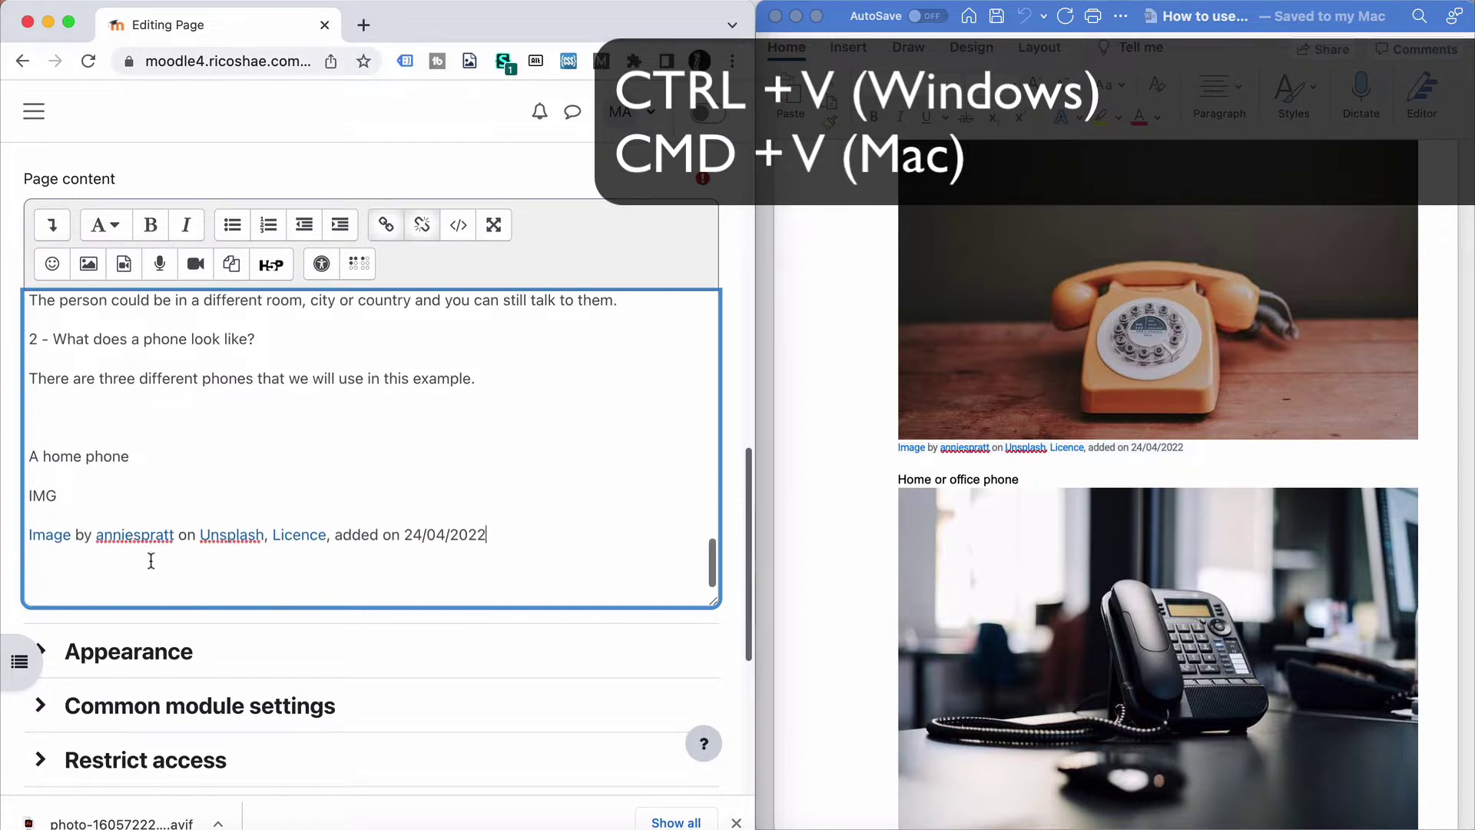
Make the caption's Image and photographer links open in a new window
left_click(50, 534)
left_click(386, 227)
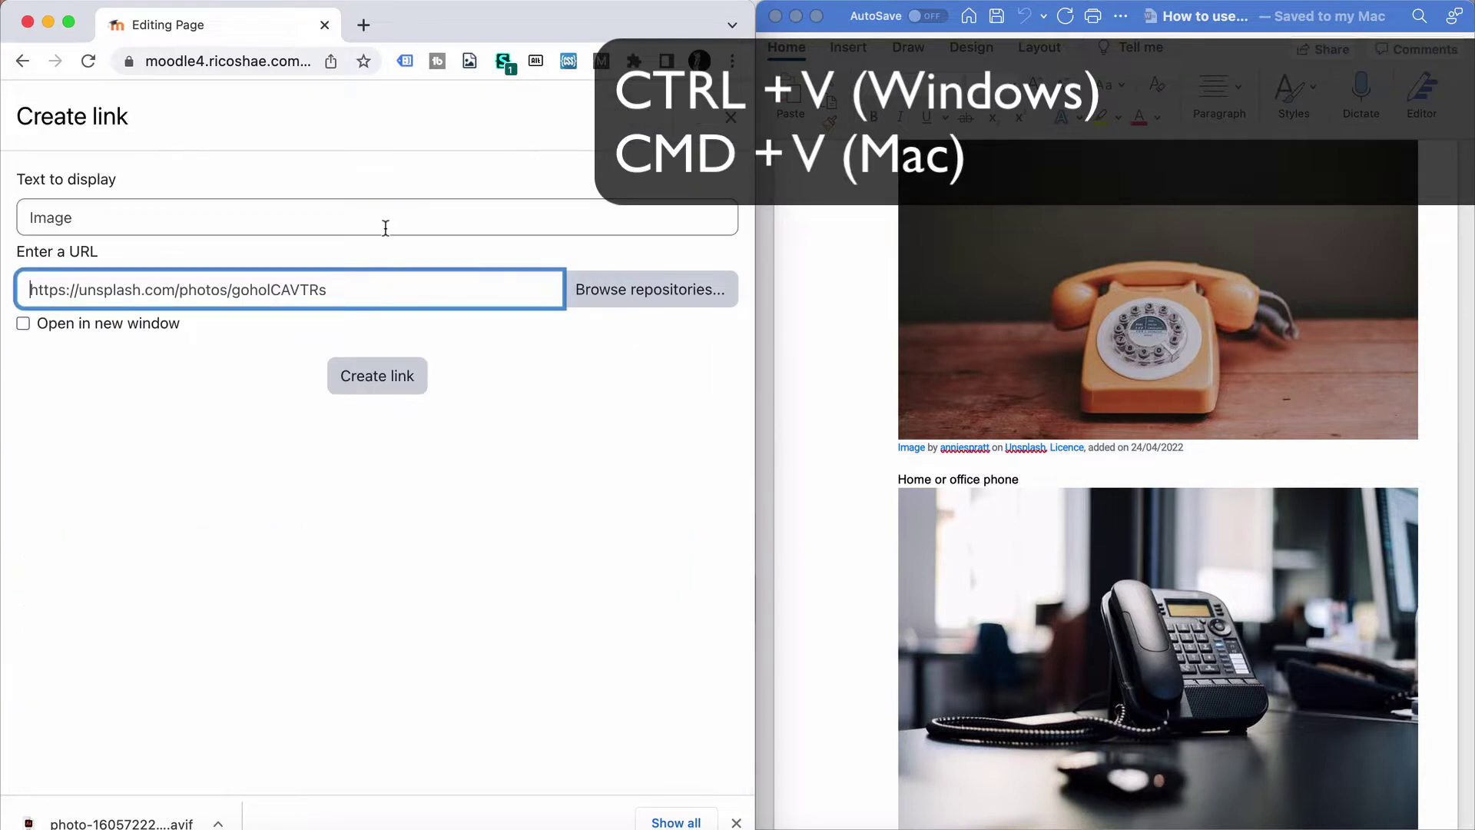
left_click(44, 325)
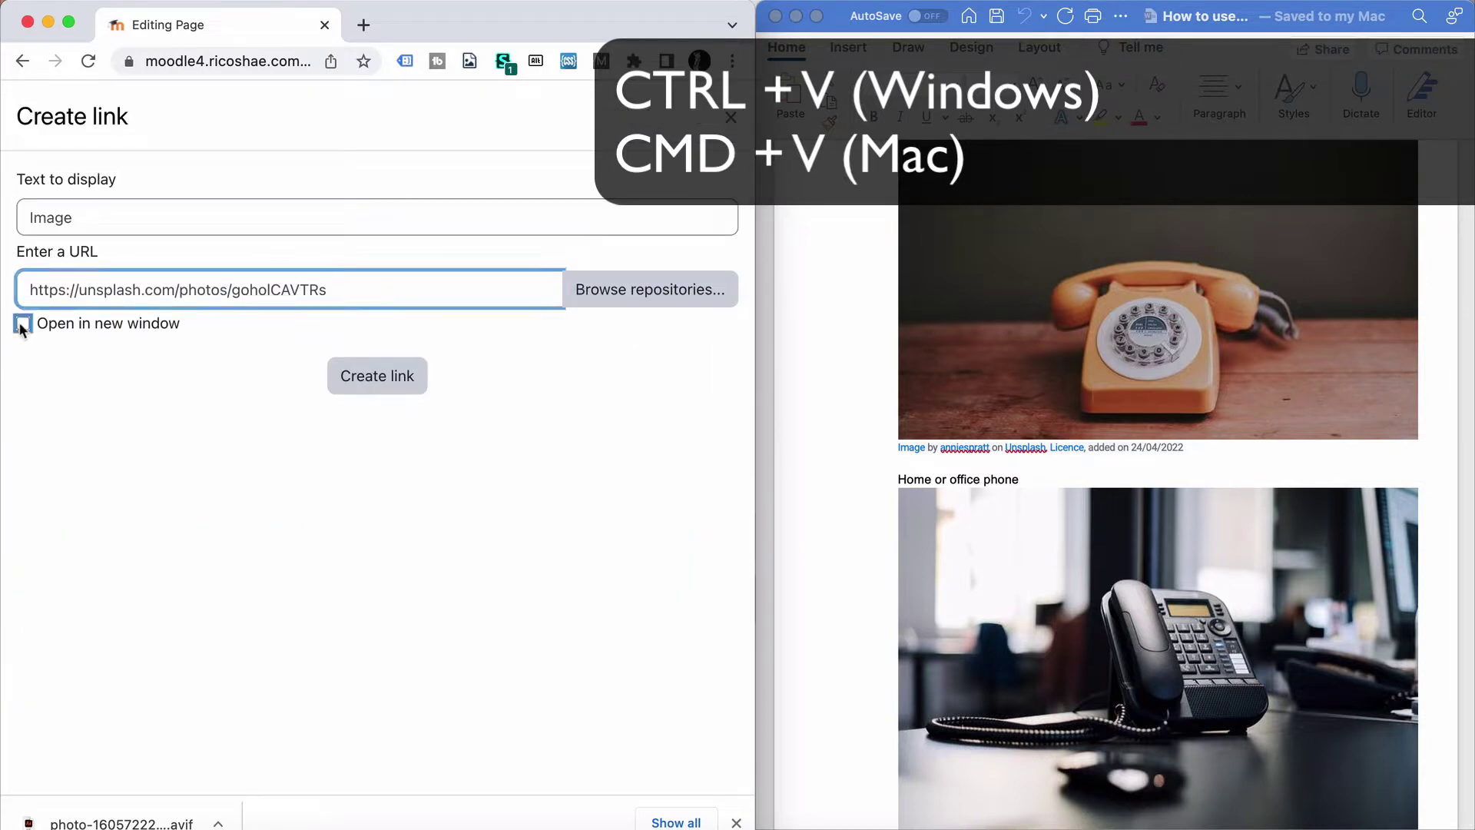
left_click(368, 376)
scroll(174, 487, "down", 10)
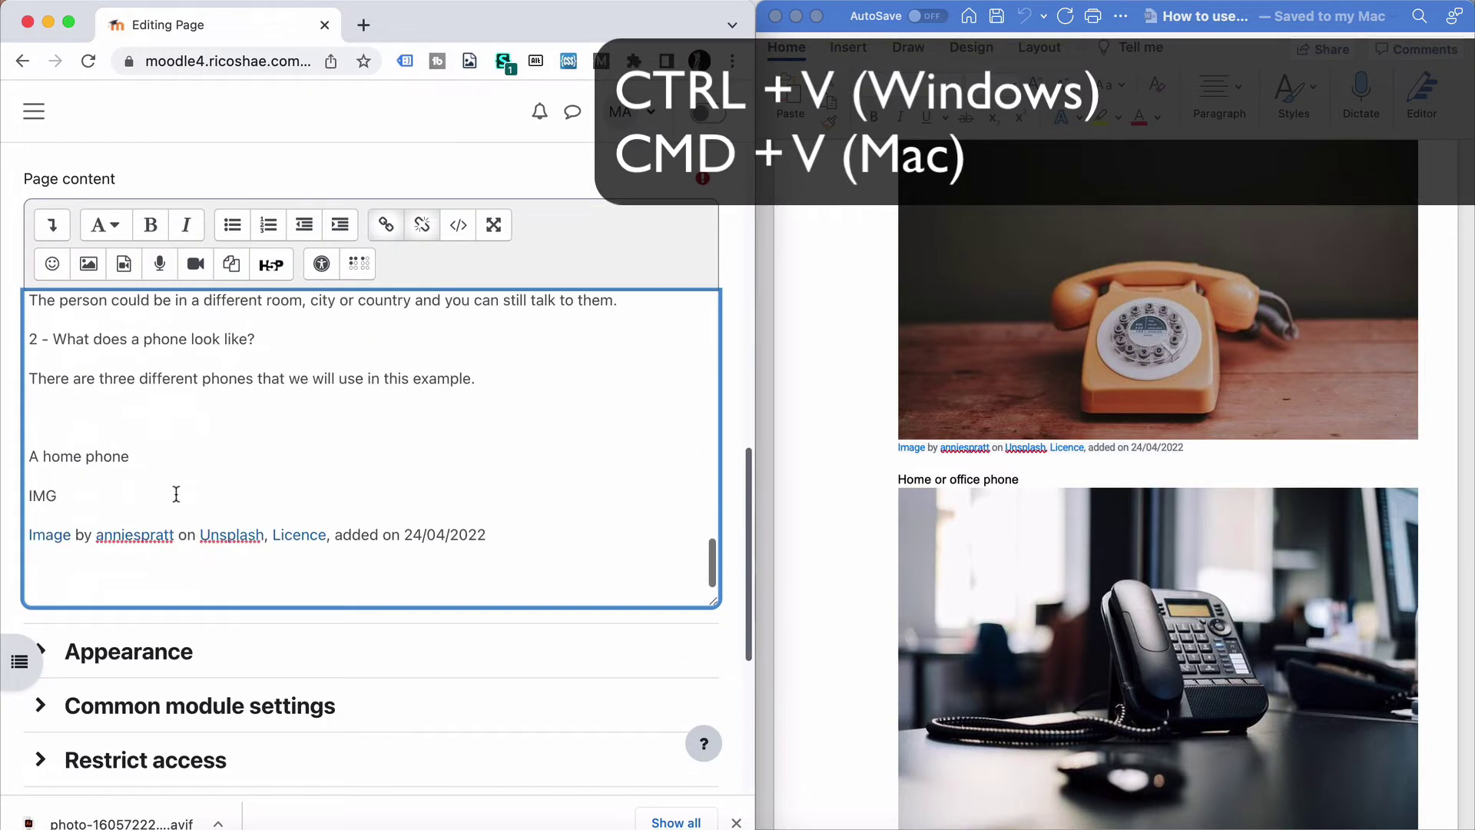
left_click(133, 532)
left_click(386, 225)
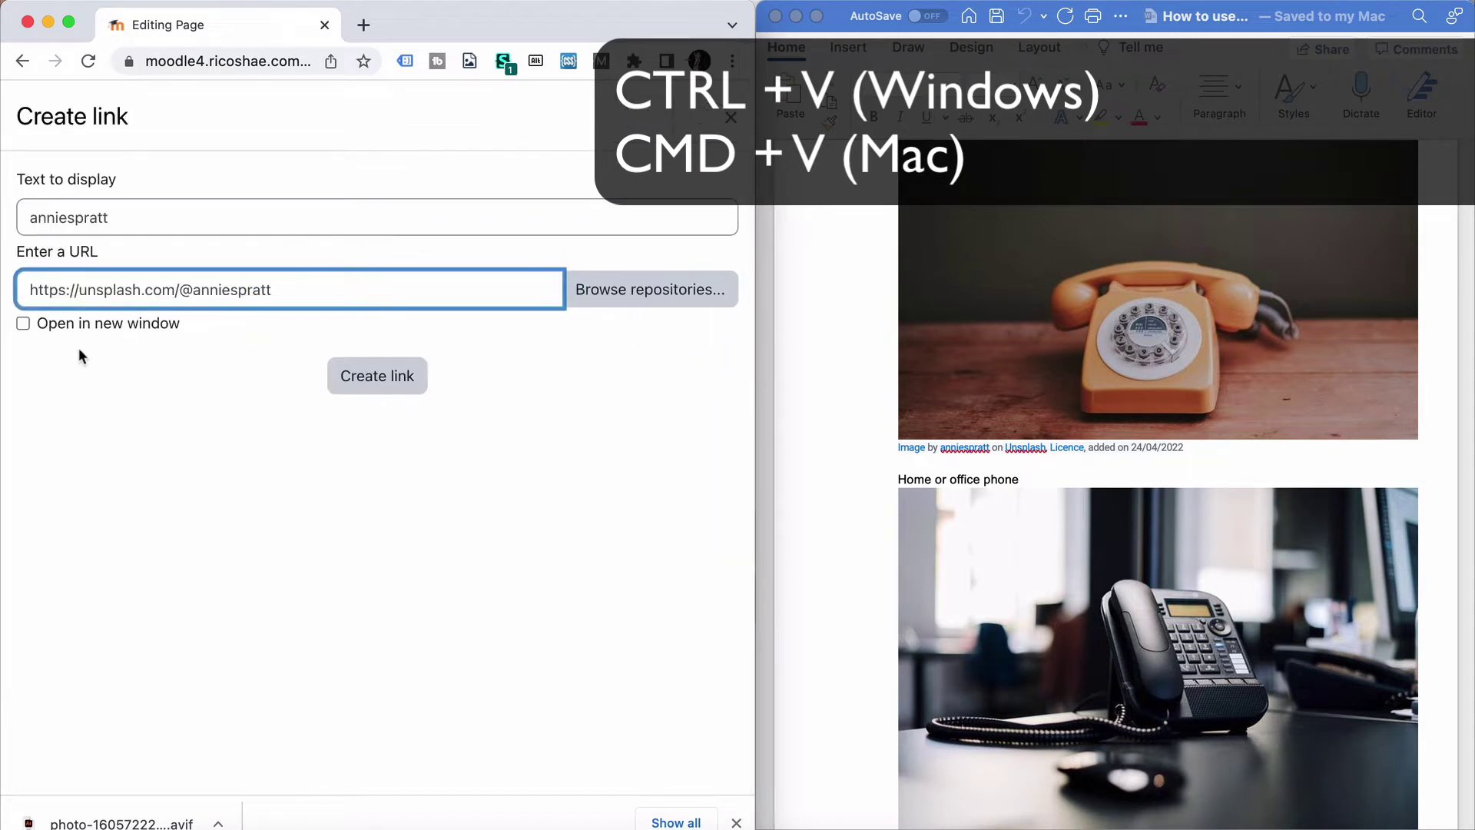
left_click(23, 325)
left_click(377, 378)
scroll(230, 492, "down", 10)
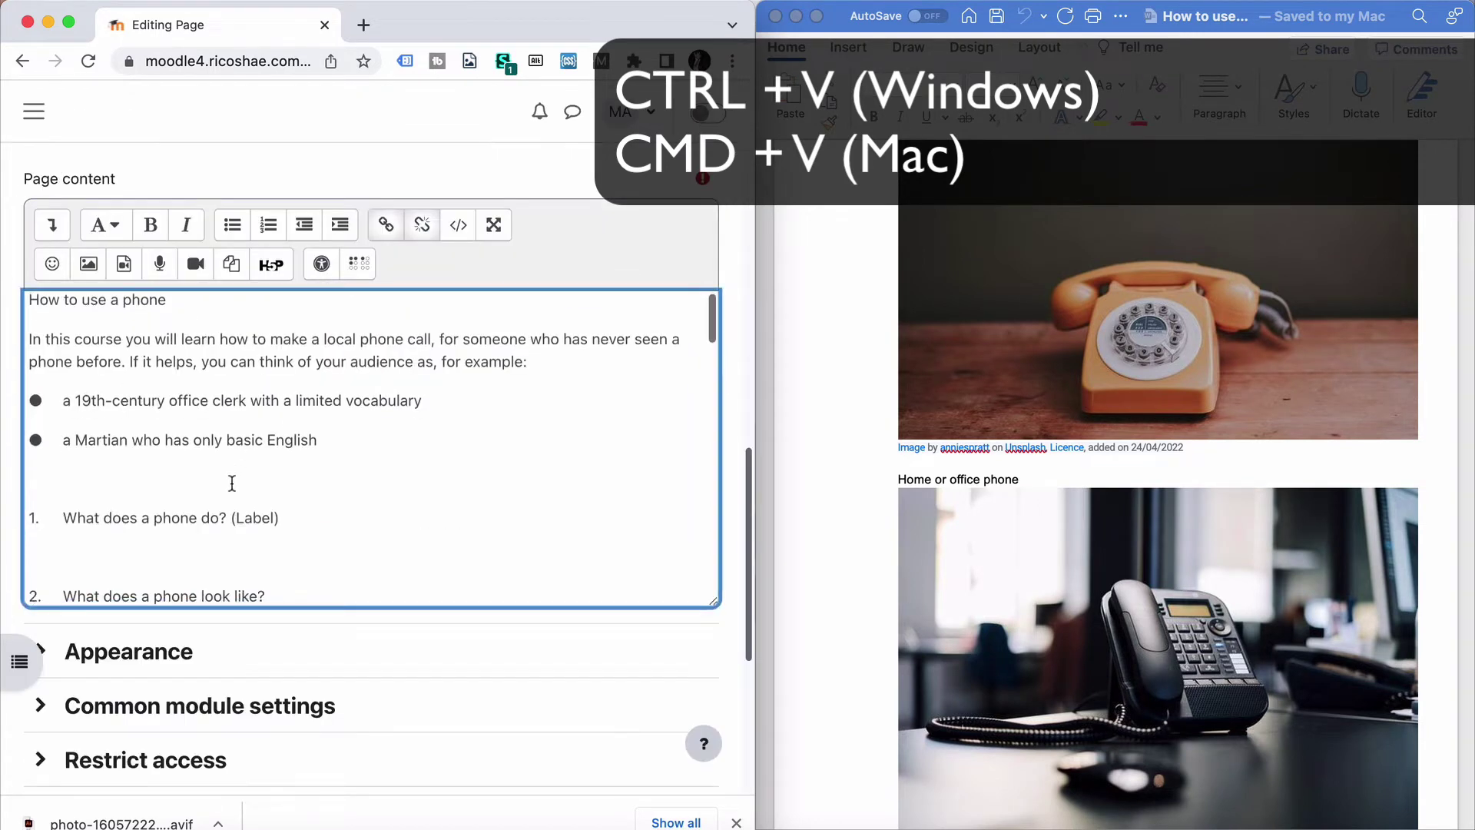
Make the caption's Unsplash and Licence links open in a new window
left_click(234, 534)
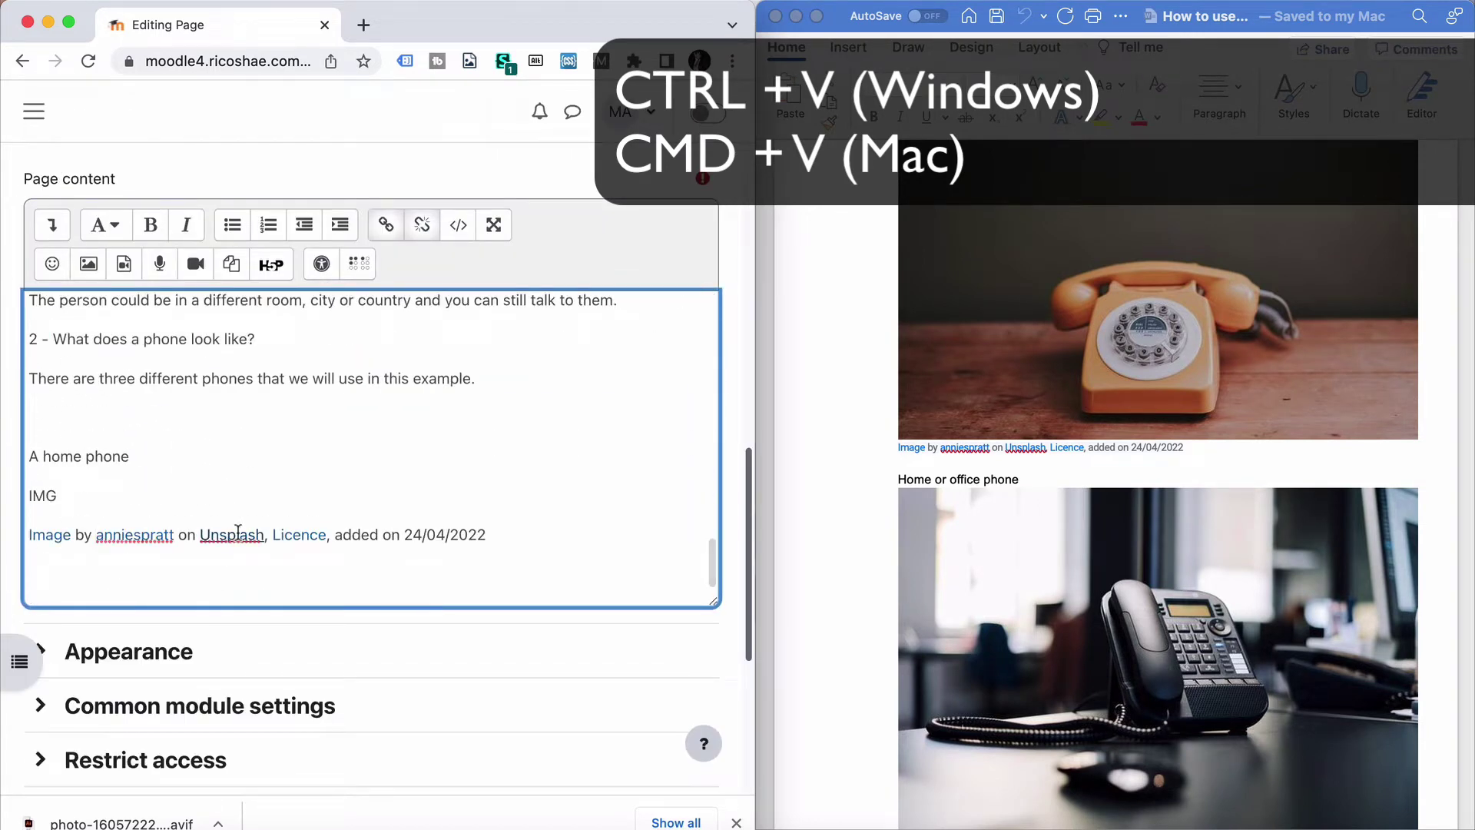
left_click(385, 225)
left_click(23, 323)
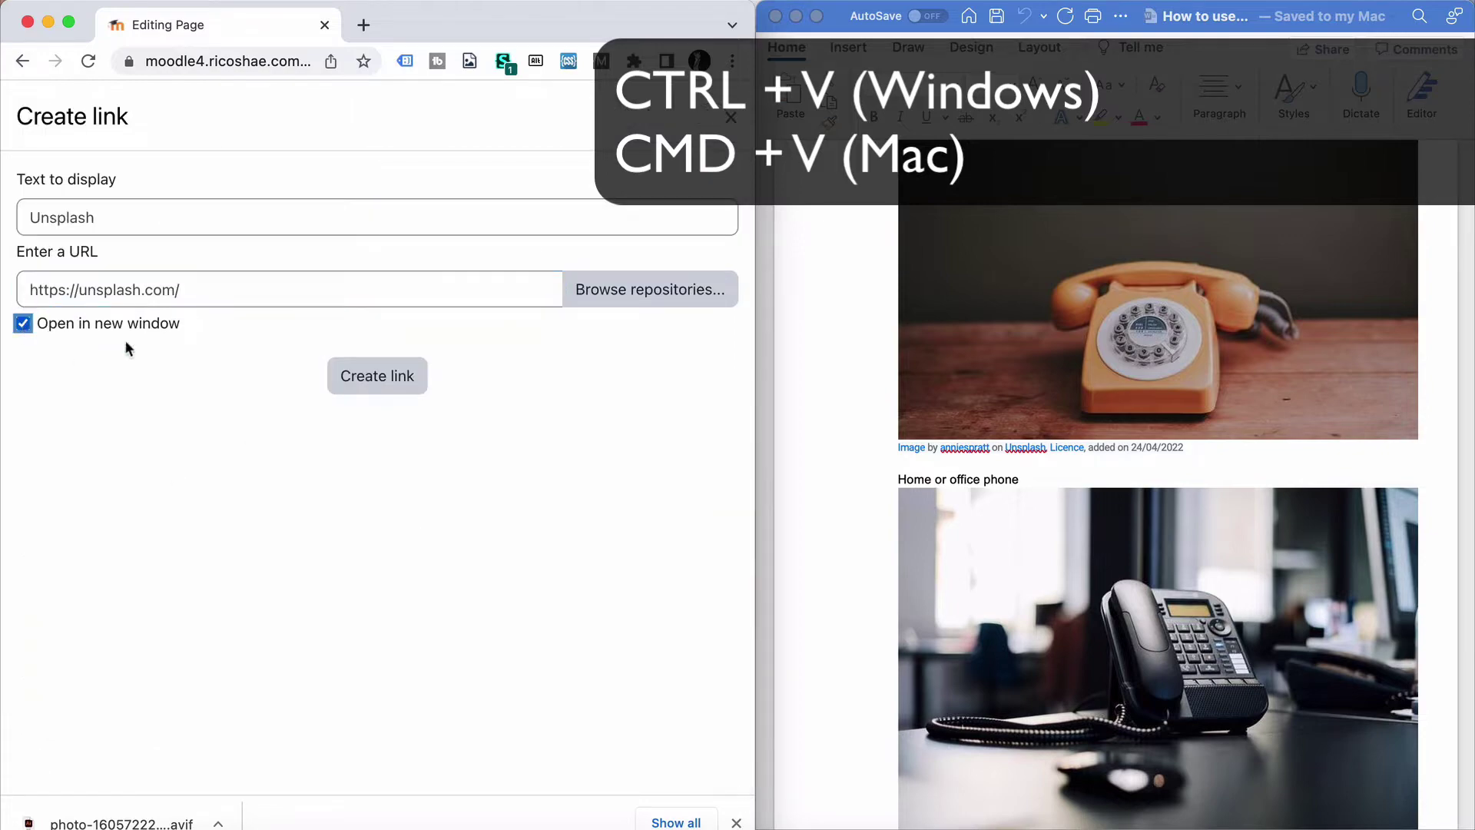
left_click(355, 376)
scroll(361, 507, "down", 15)
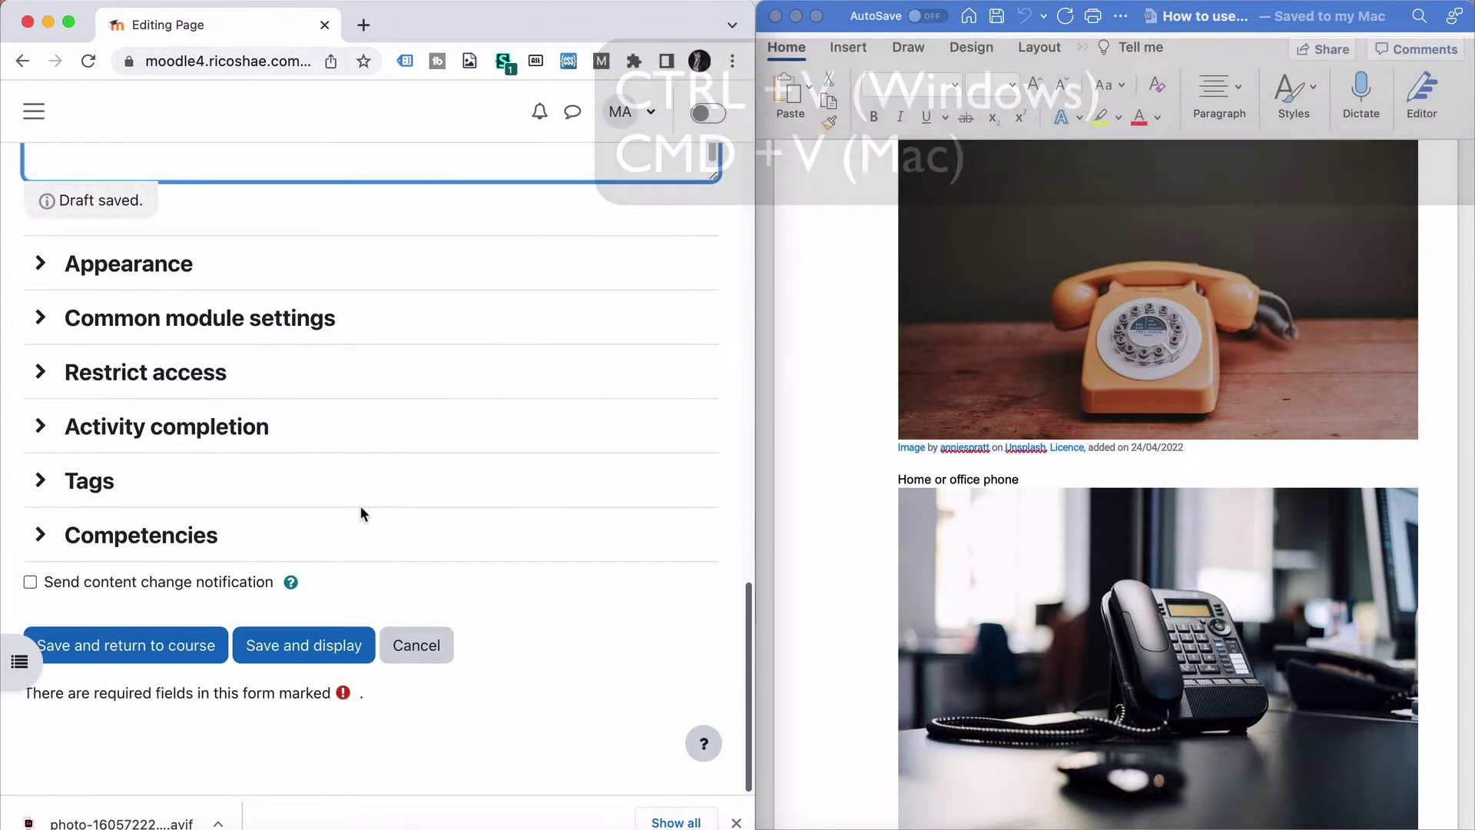
scroll(361, 507, "up", 5)
scroll(359, 505, "up", 1)
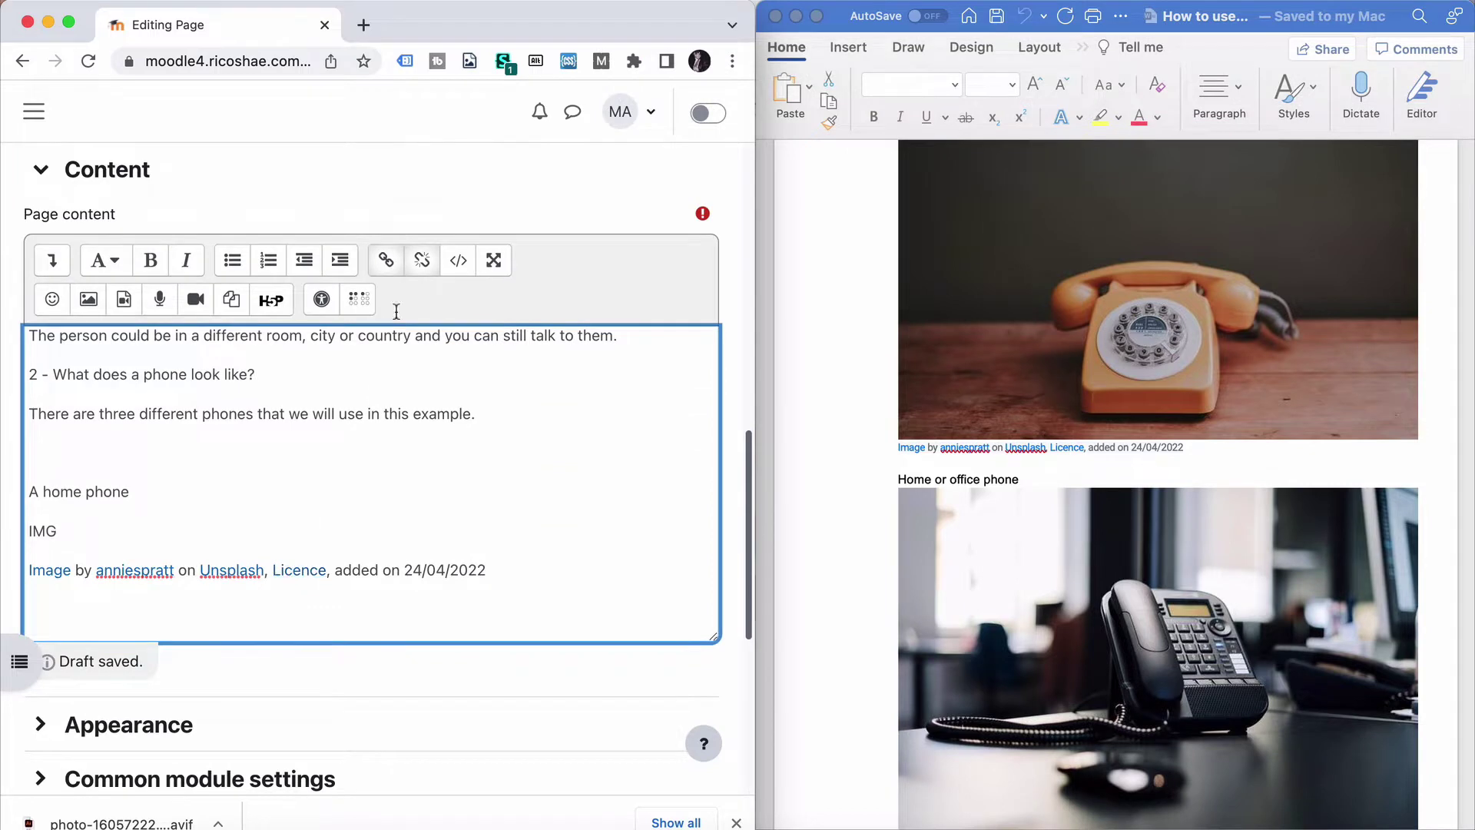
left_click(385, 265)
left_click(23, 323)
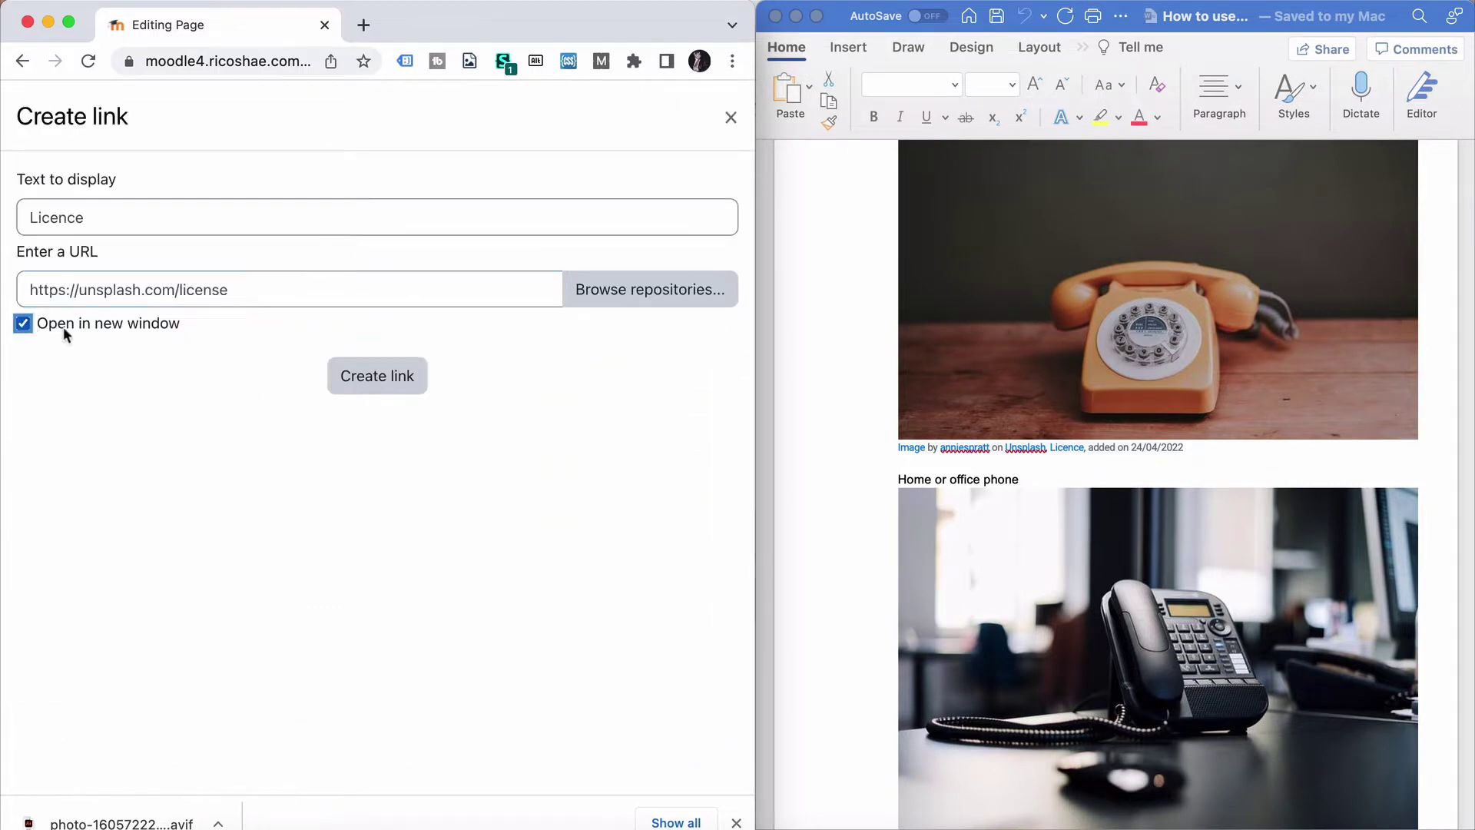
left_click(368, 384)
scroll(302, 451, "down", 10)
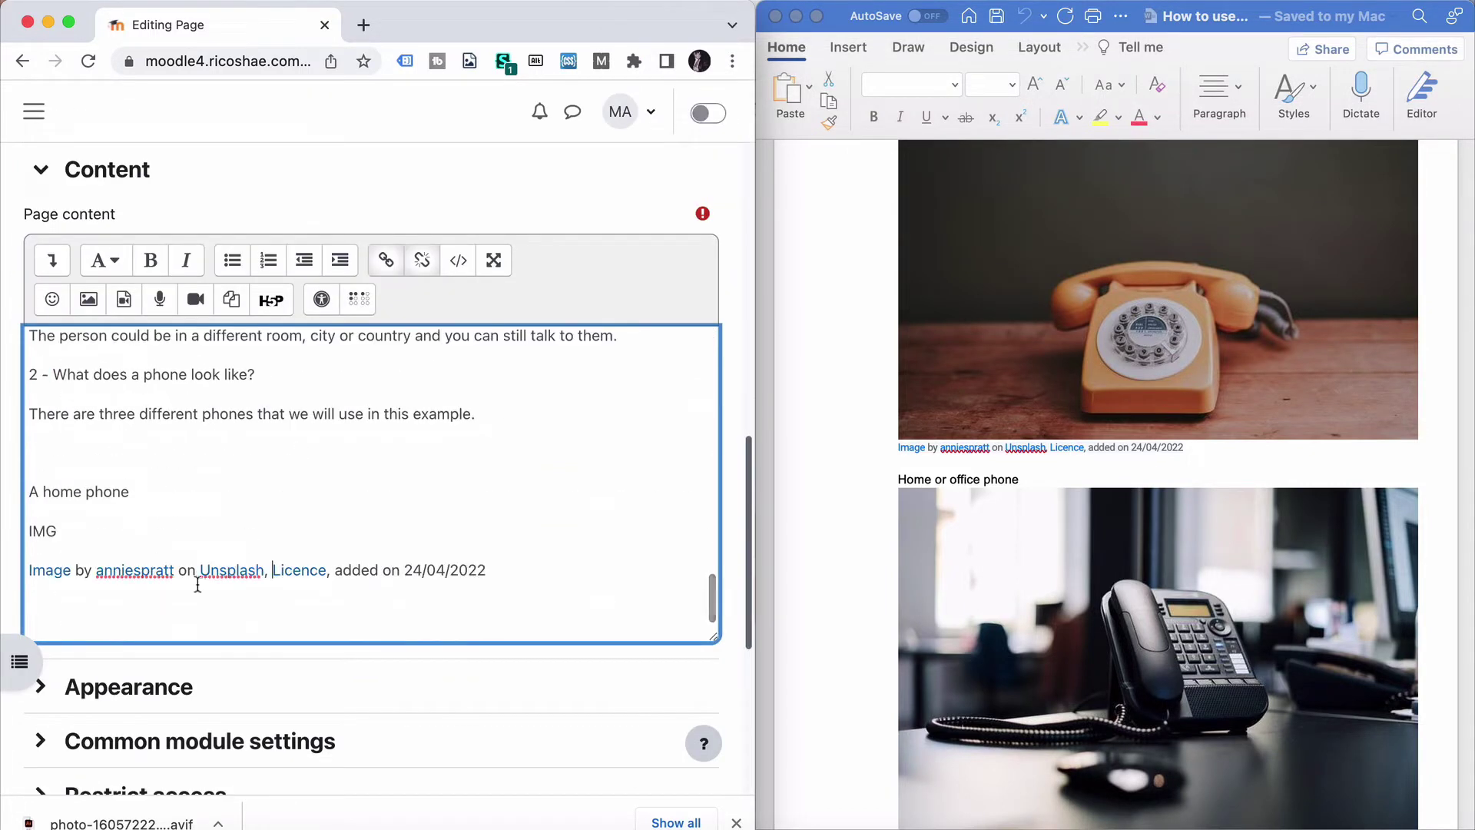
left_click(153, 603)
scroll(1096, 455, "down", 3)
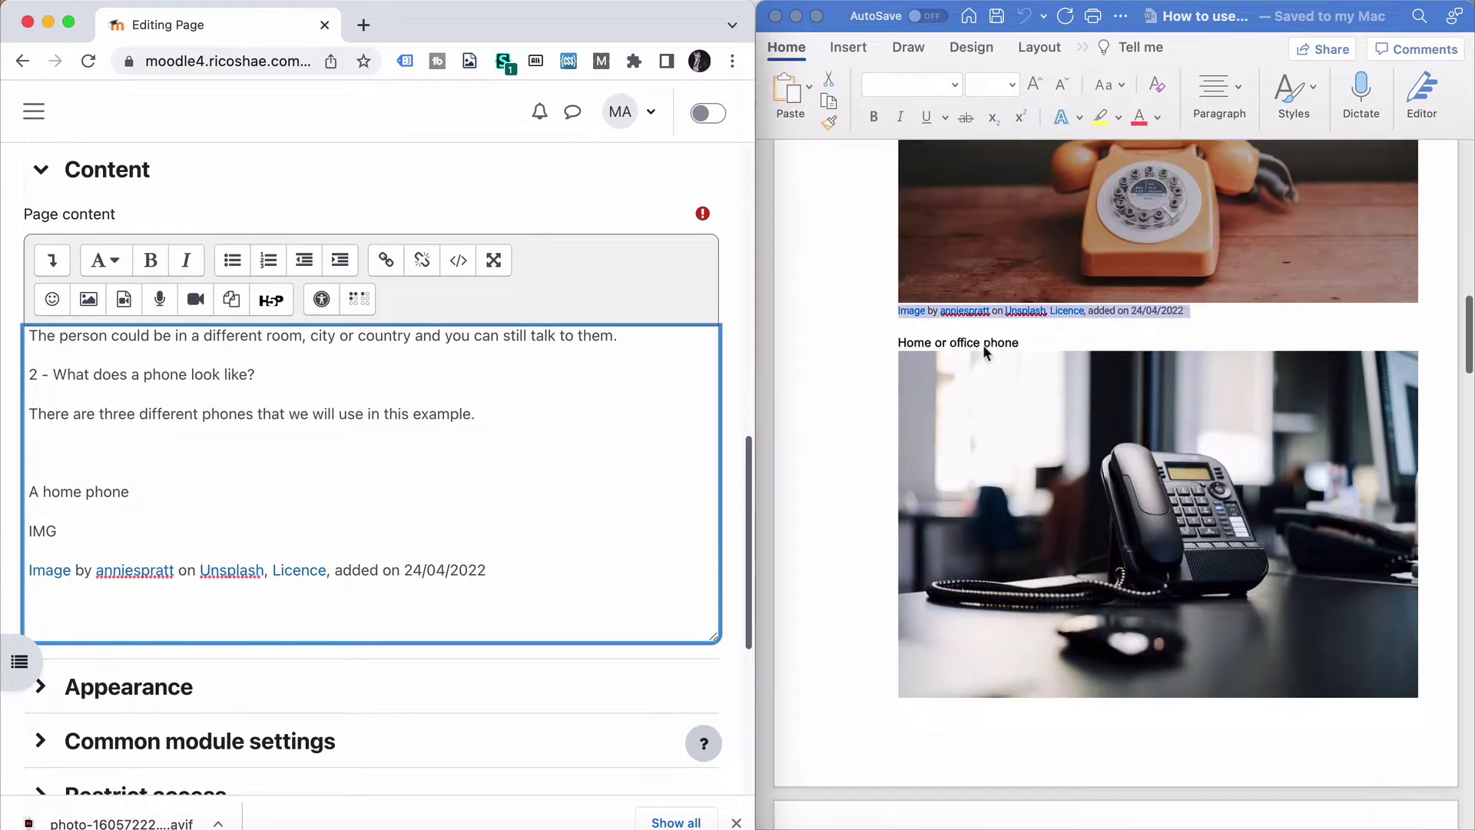
Paste the 'Home or office phone' line from Word as plain text, followed by a blank line
double_click(915, 339)
triple_click(916, 339)
key("super+c")
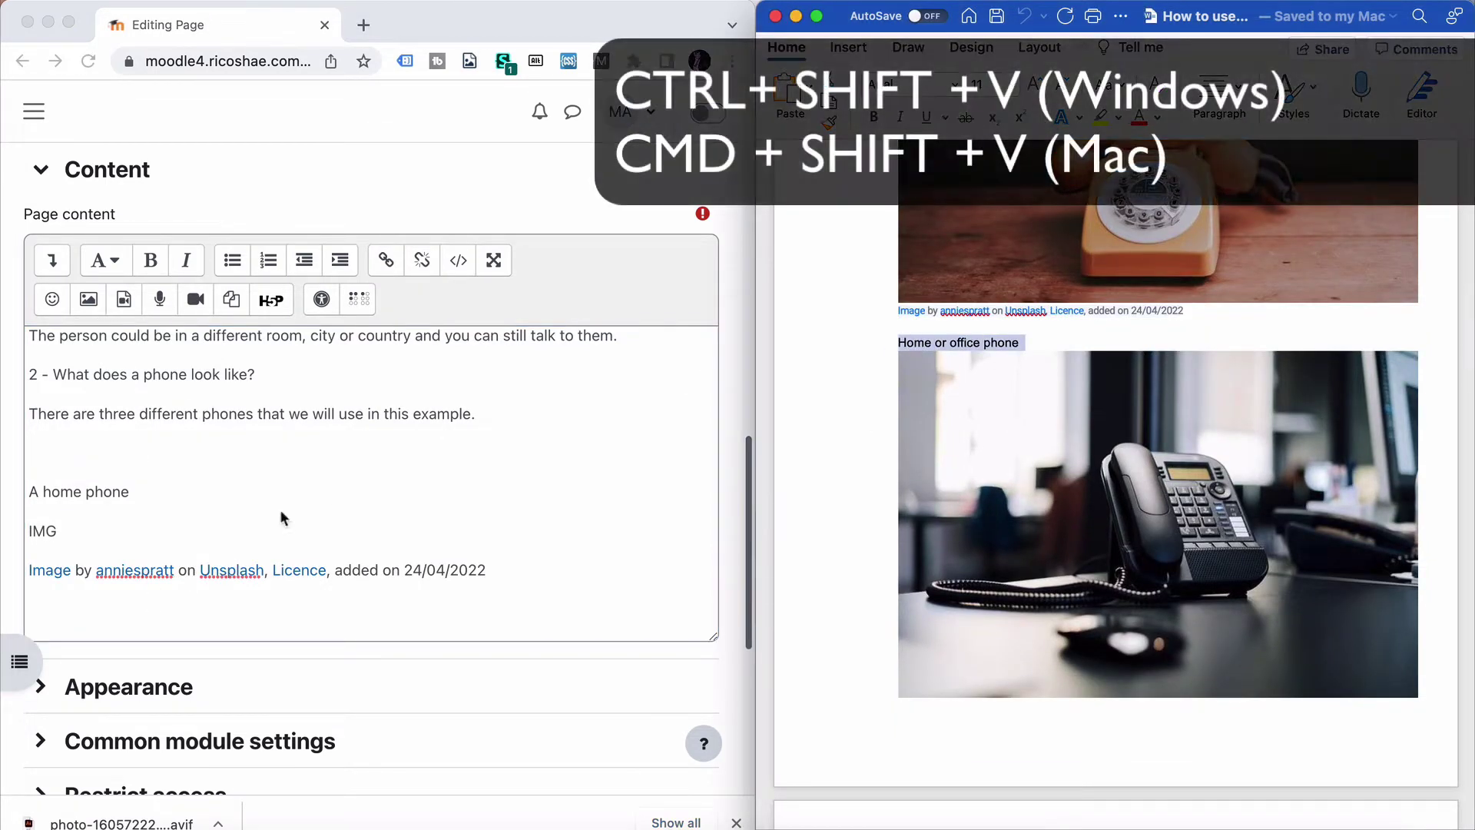
left_click(79, 618)
key("super+shift+v")
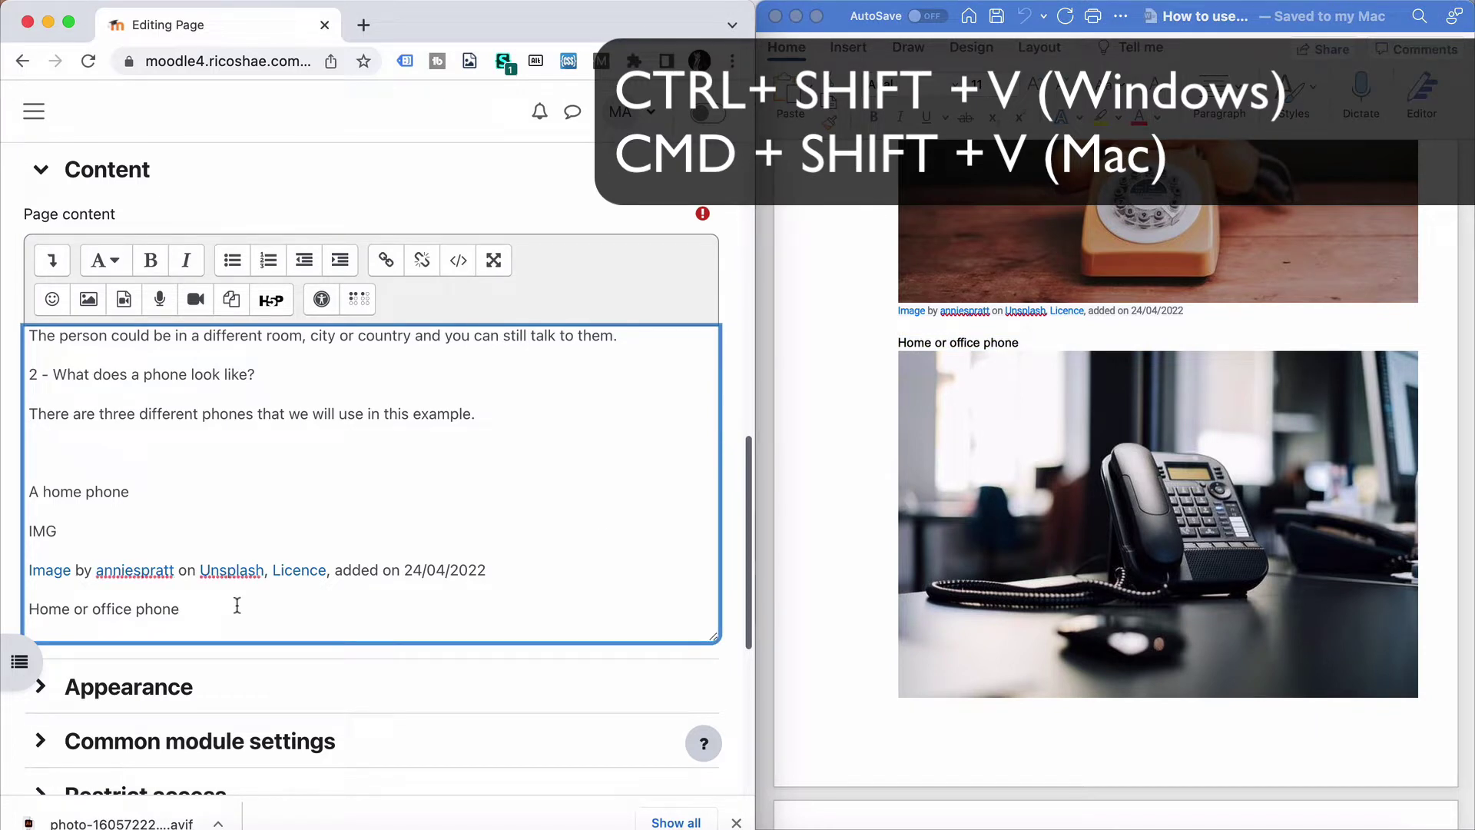
scroll(936, 492, "down", 3)
scroll(231, 580, "down", 1)
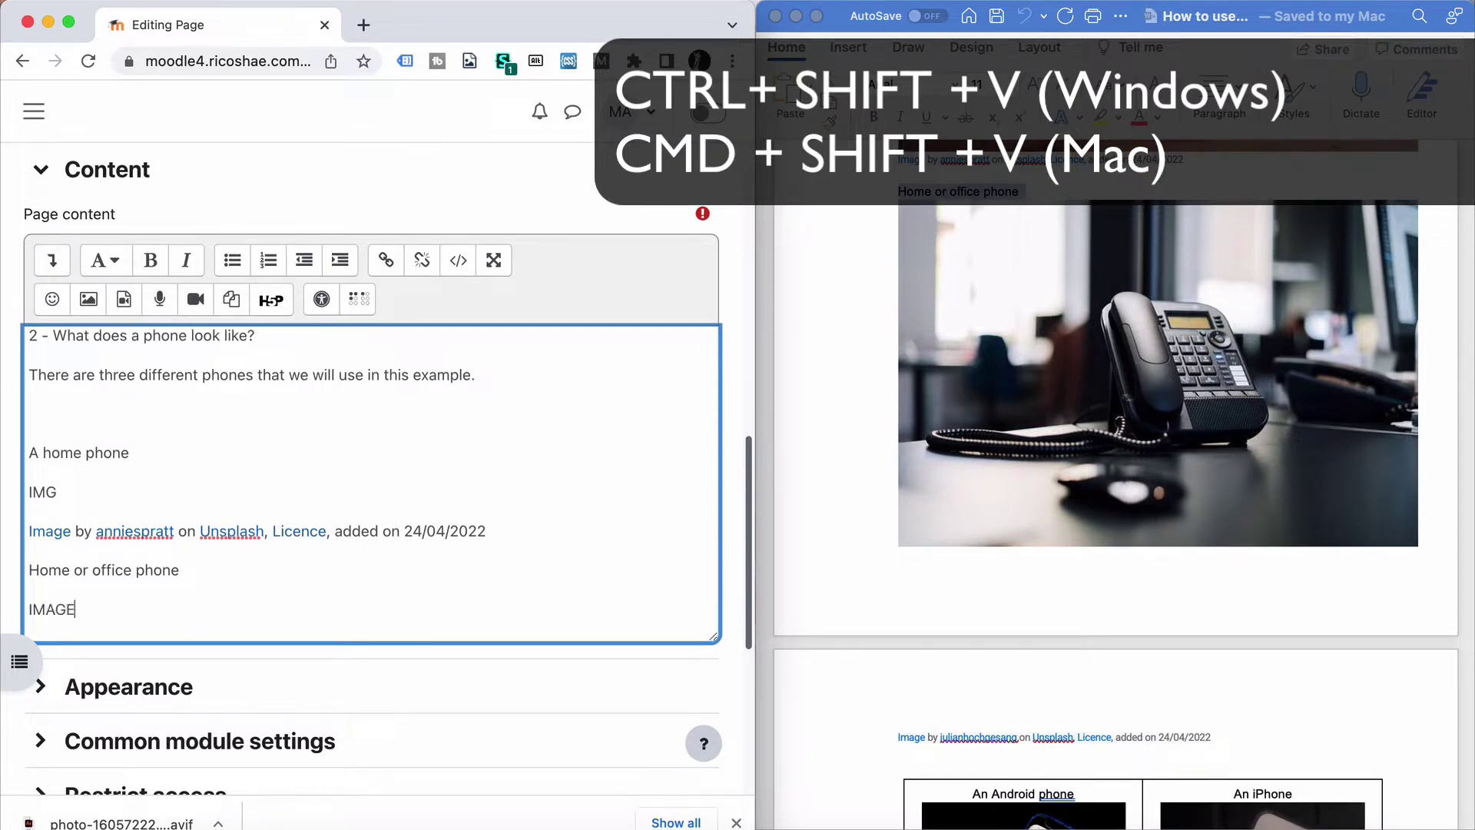
key("Return")
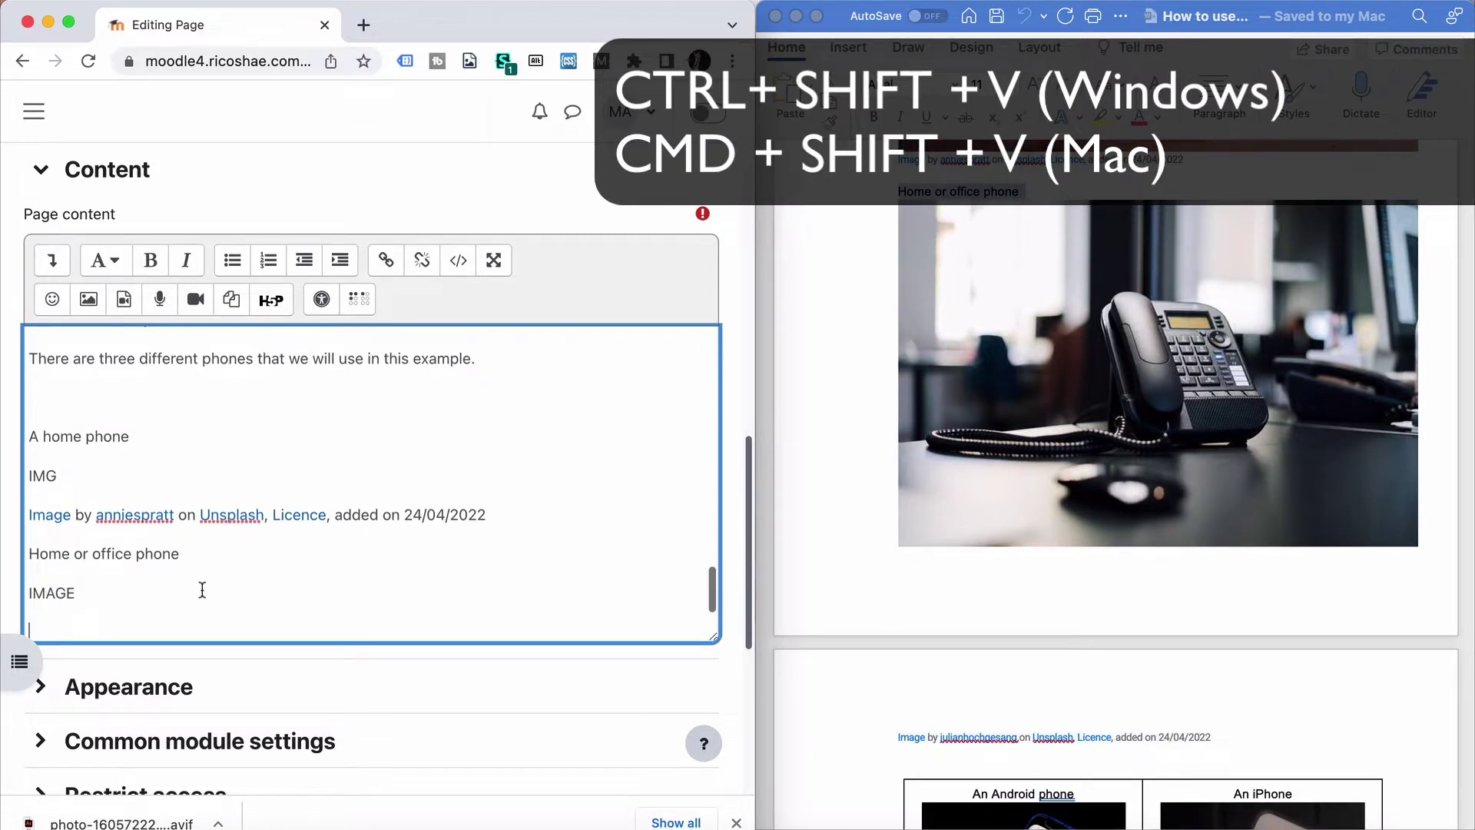
Replace the IMG placeholder under 'A home phone' with IMAGE
double_click(46, 595)
key("super+c")
double_click(43, 475)
key("super+shift+v")
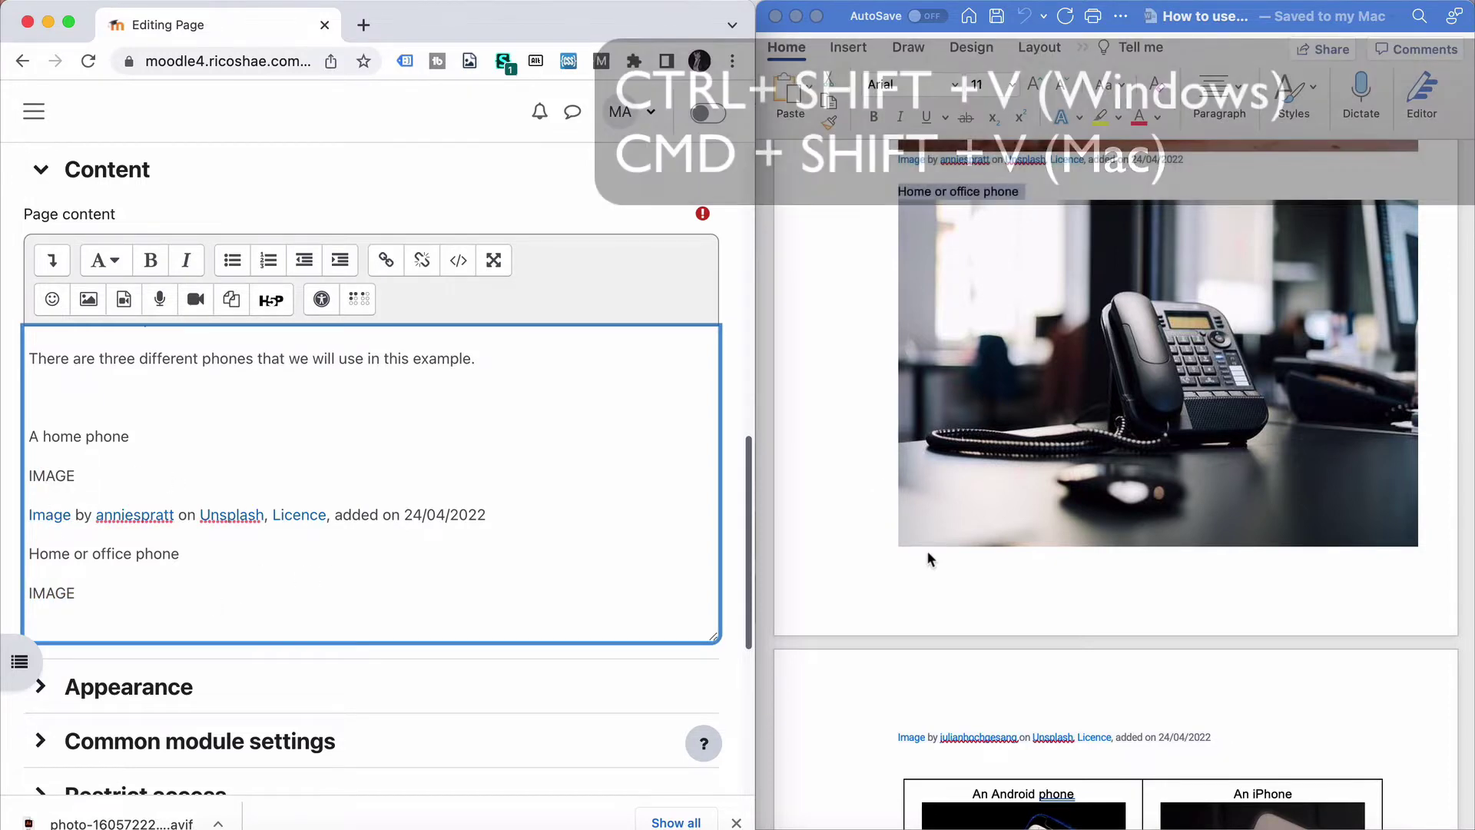
Paste the office phone's photo credit line from Word at the end of the page
scroll(929, 560, "down", 3)
left_click_drag(898, 517, 1223, 527)
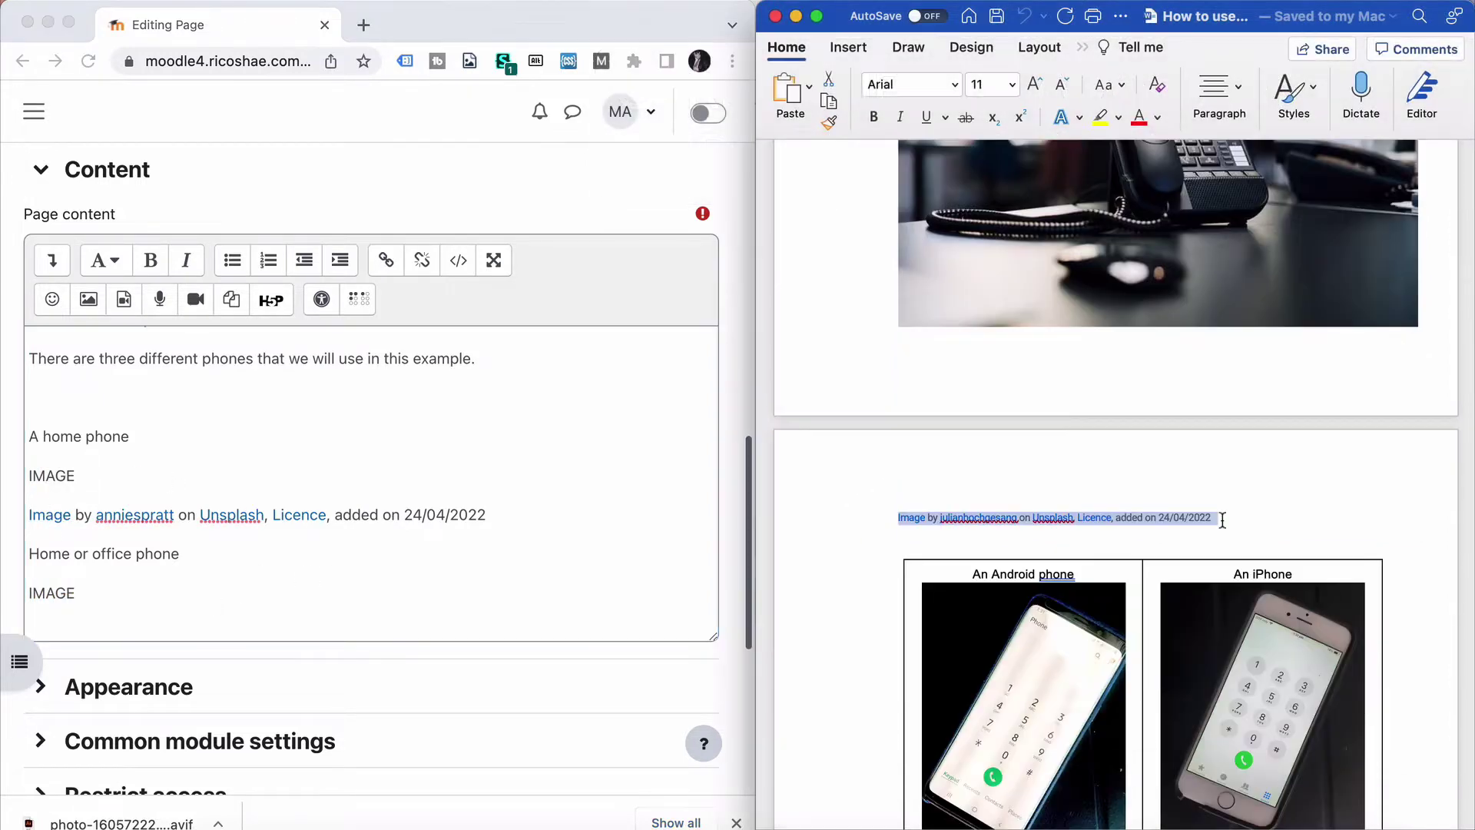
left_click(91, 624)
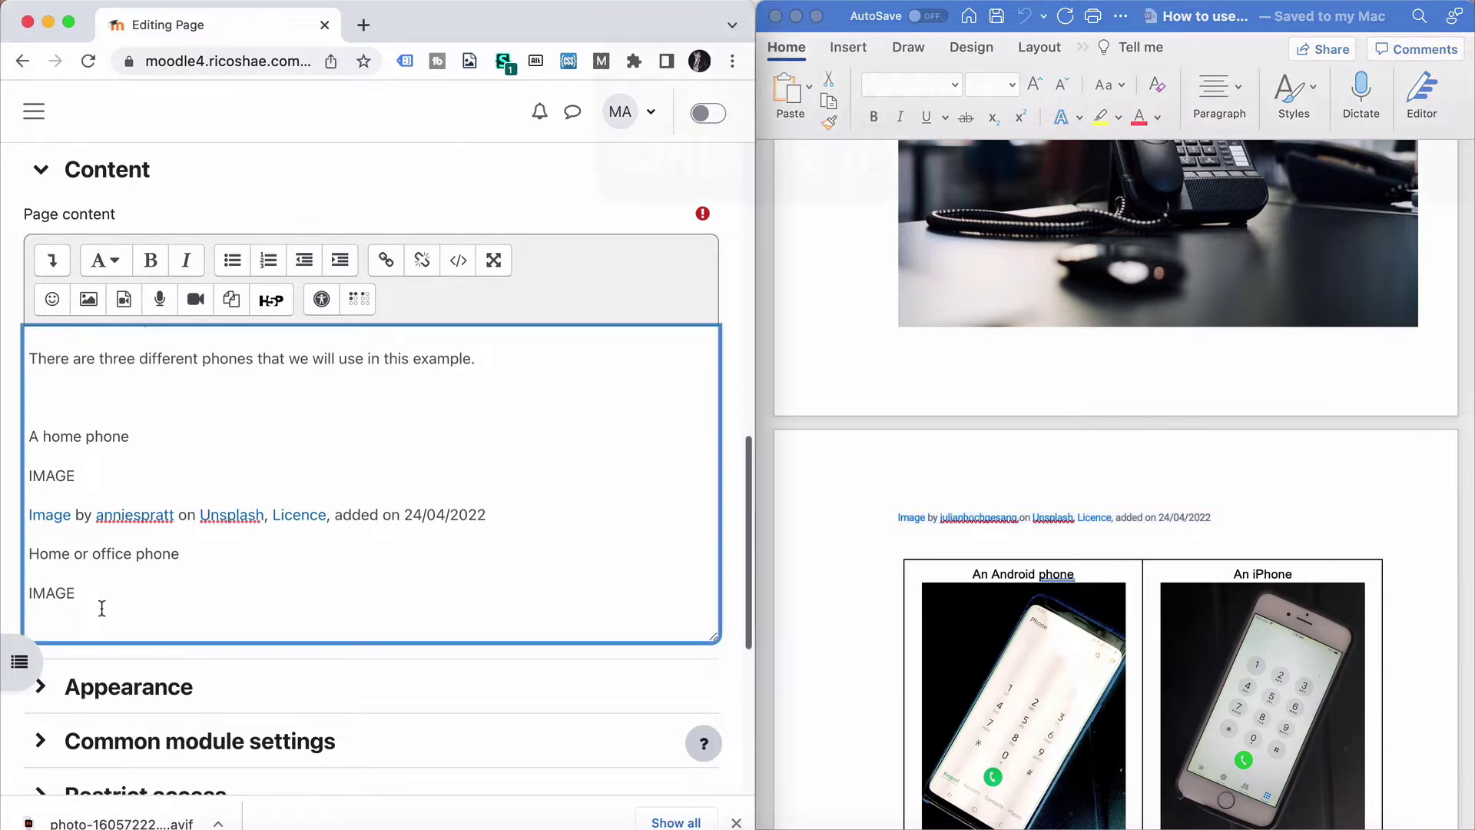
key("super+v")
key("Return")
key("Return")
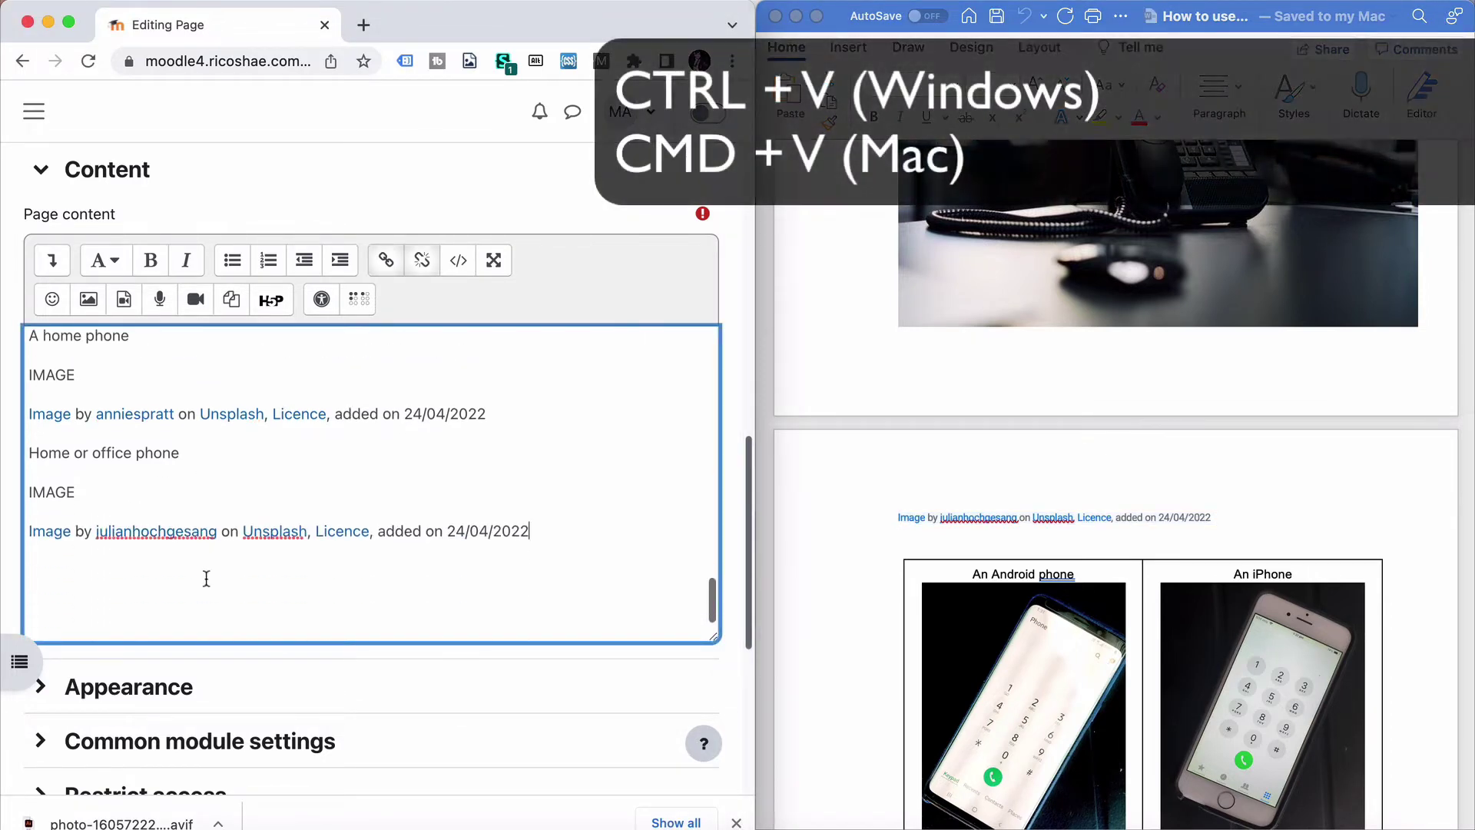
Make the second credit line's Image and photographer links open in a new window
left_click(386, 261)
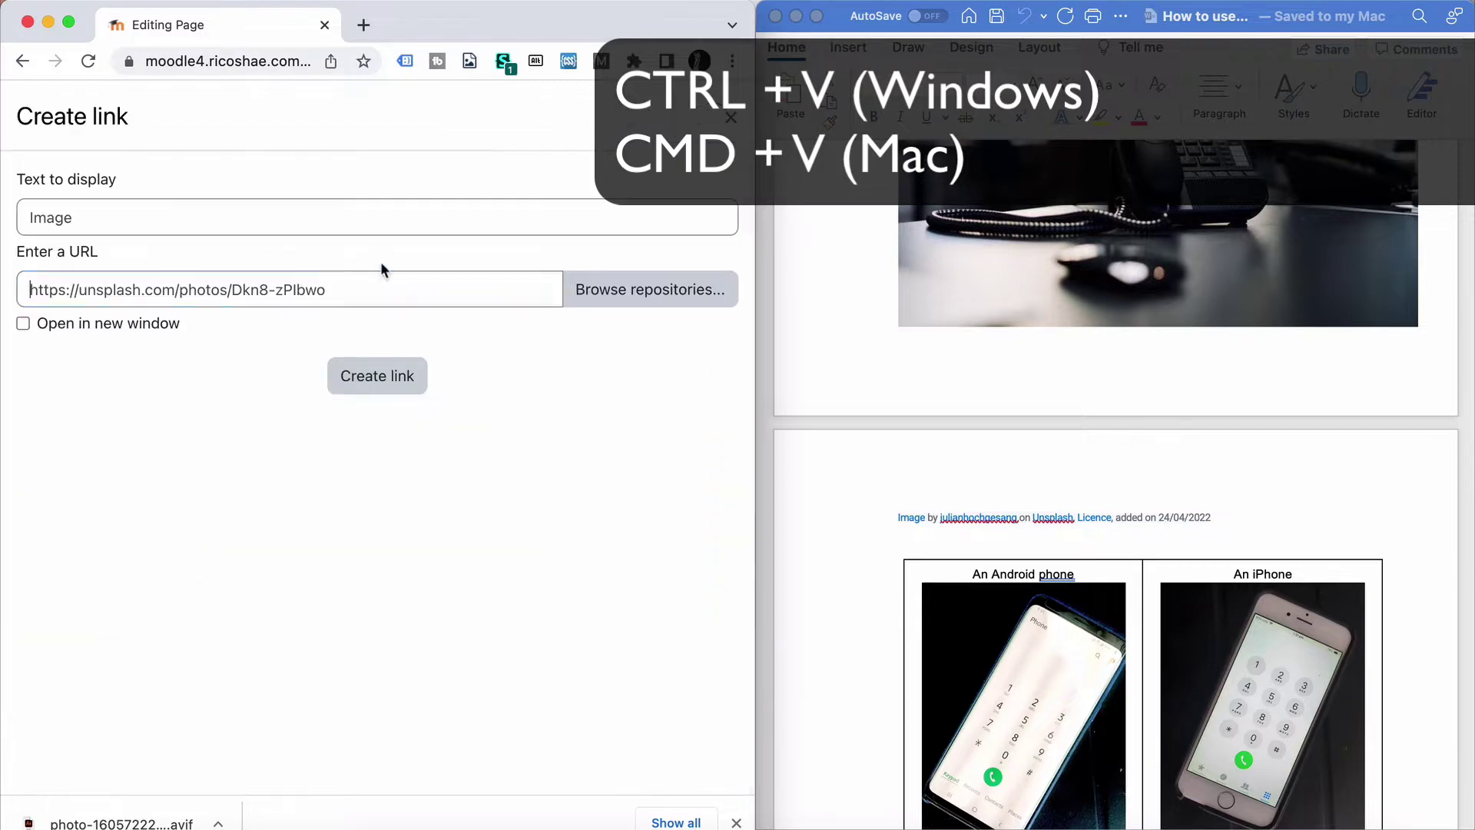
left_click(37, 323)
left_click(339, 384)
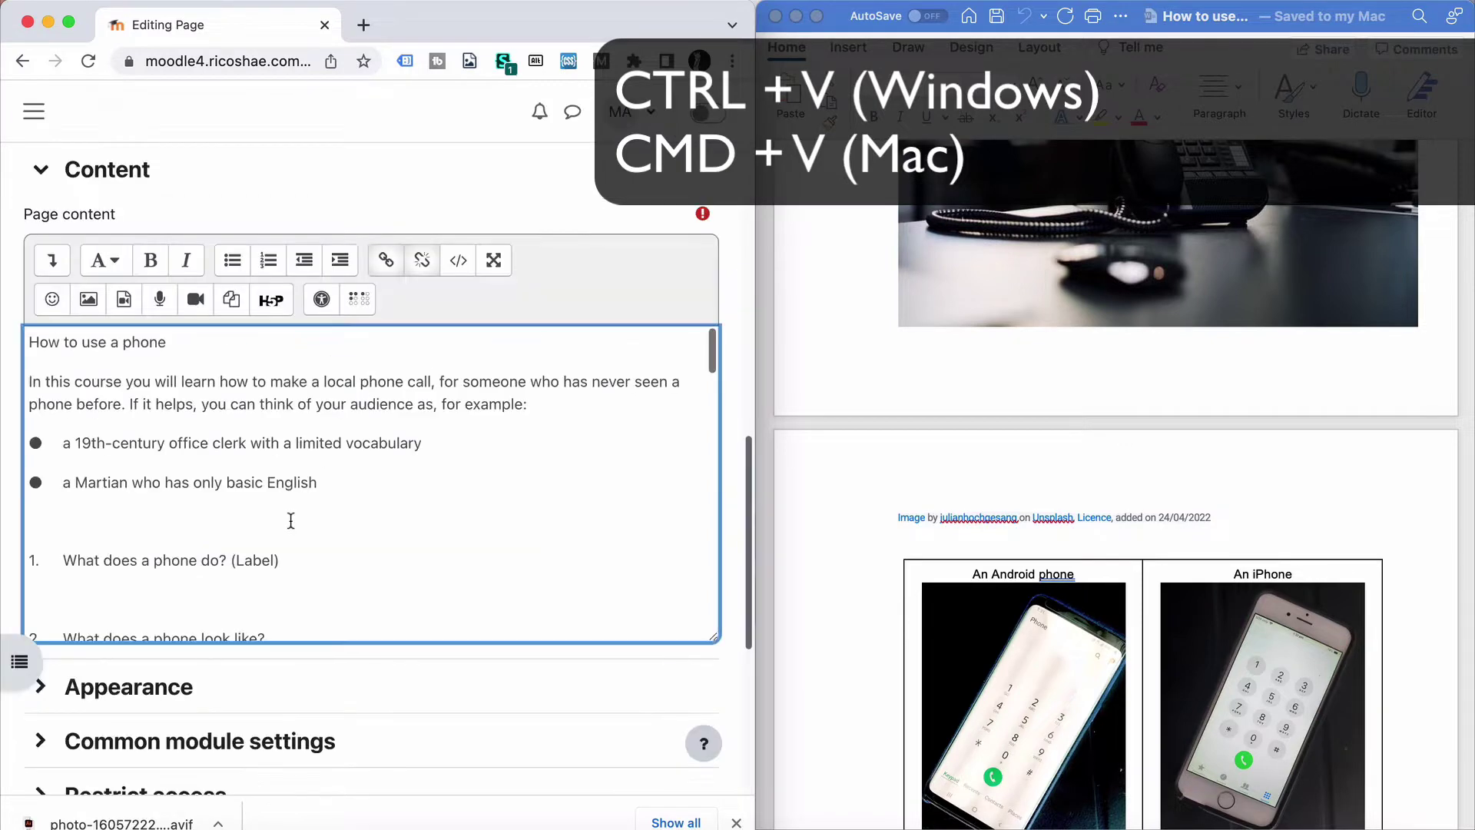
scroll(258, 567, "down", 10)
scroll(258, 567, "down", 15)
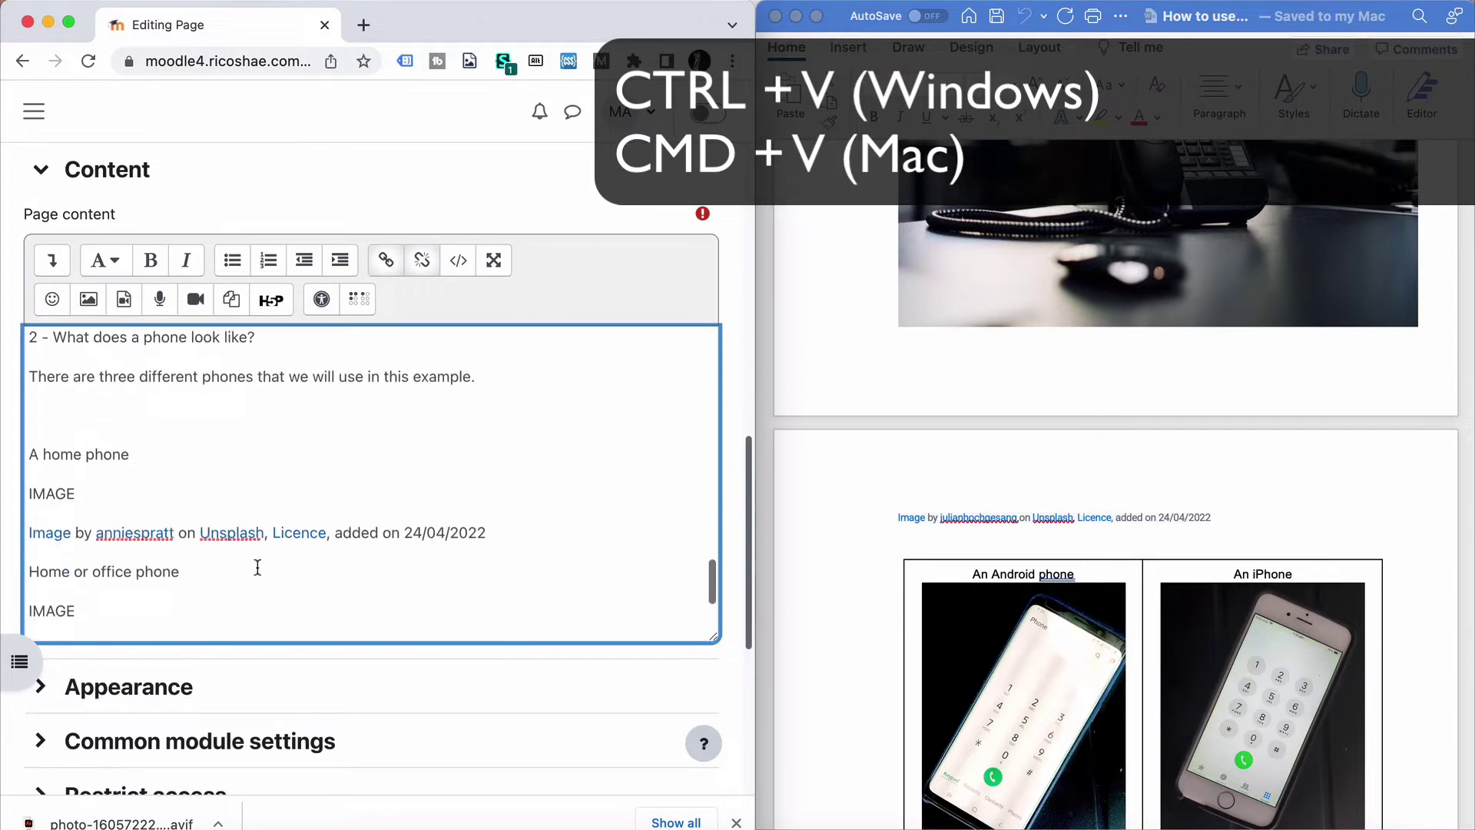
left_click(175, 531)
left_click(385, 261)
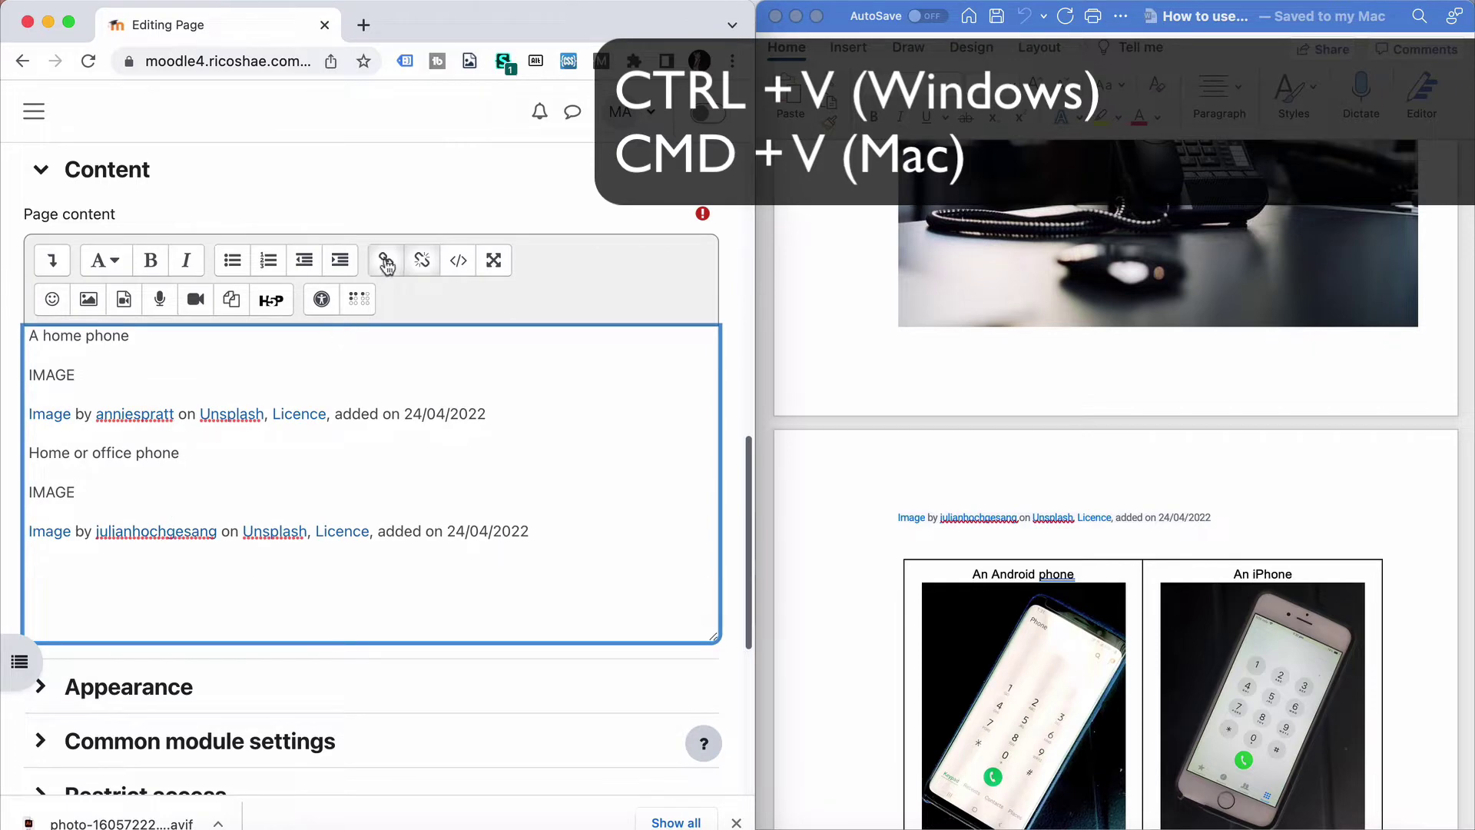
left_click(24, 324)
left_click(361, 377)
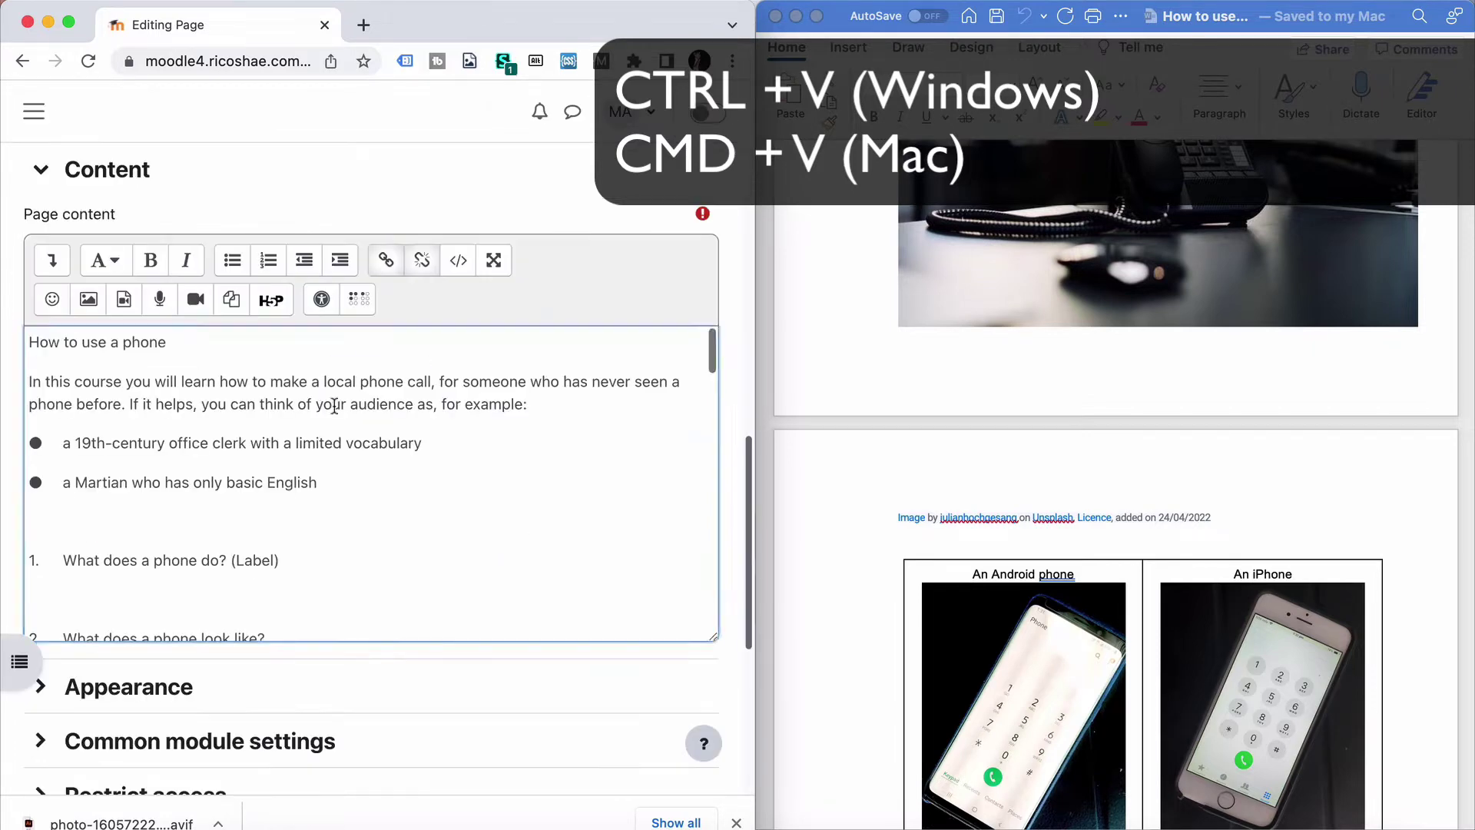
scroll(242, 551, "down", 20)
Make the second credit line's Unsplash and Licence links open in a new window
left_click(270, 531)
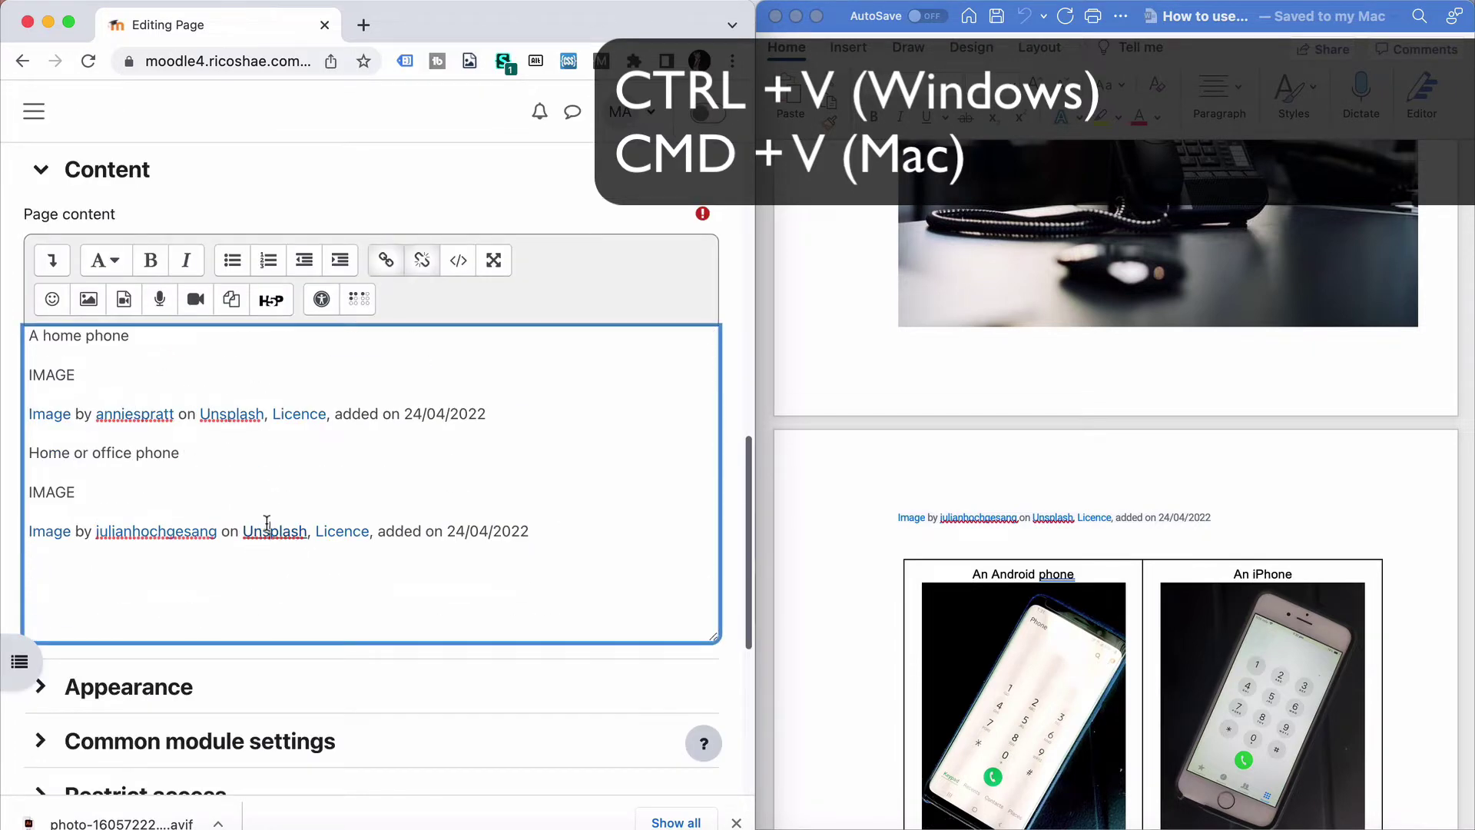
left_click(386, 261)
left_click(23, 323)
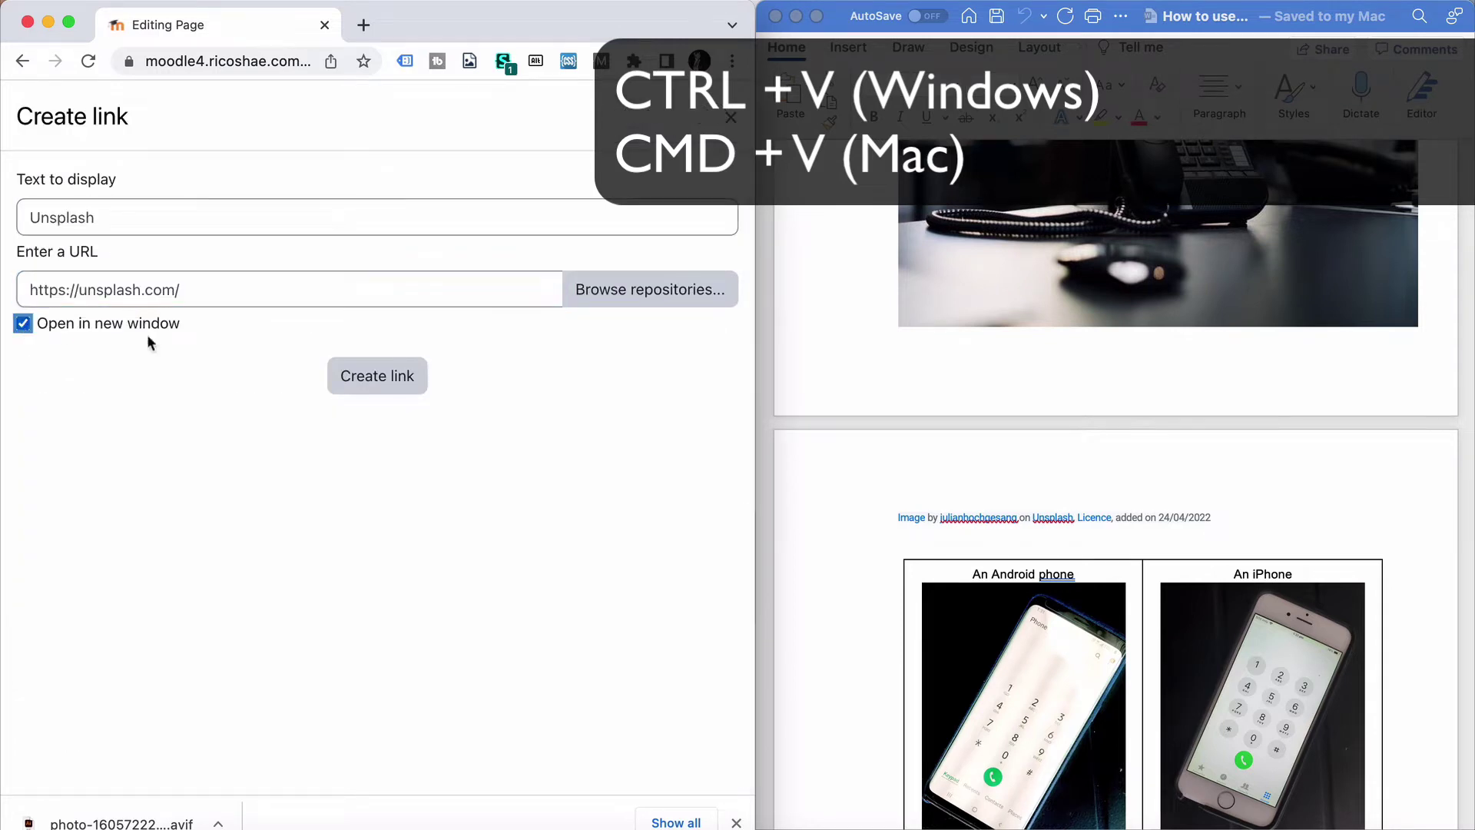
left_click(342, 374)
scroll(257, 535, "down", 20)
left_click(355, 536)
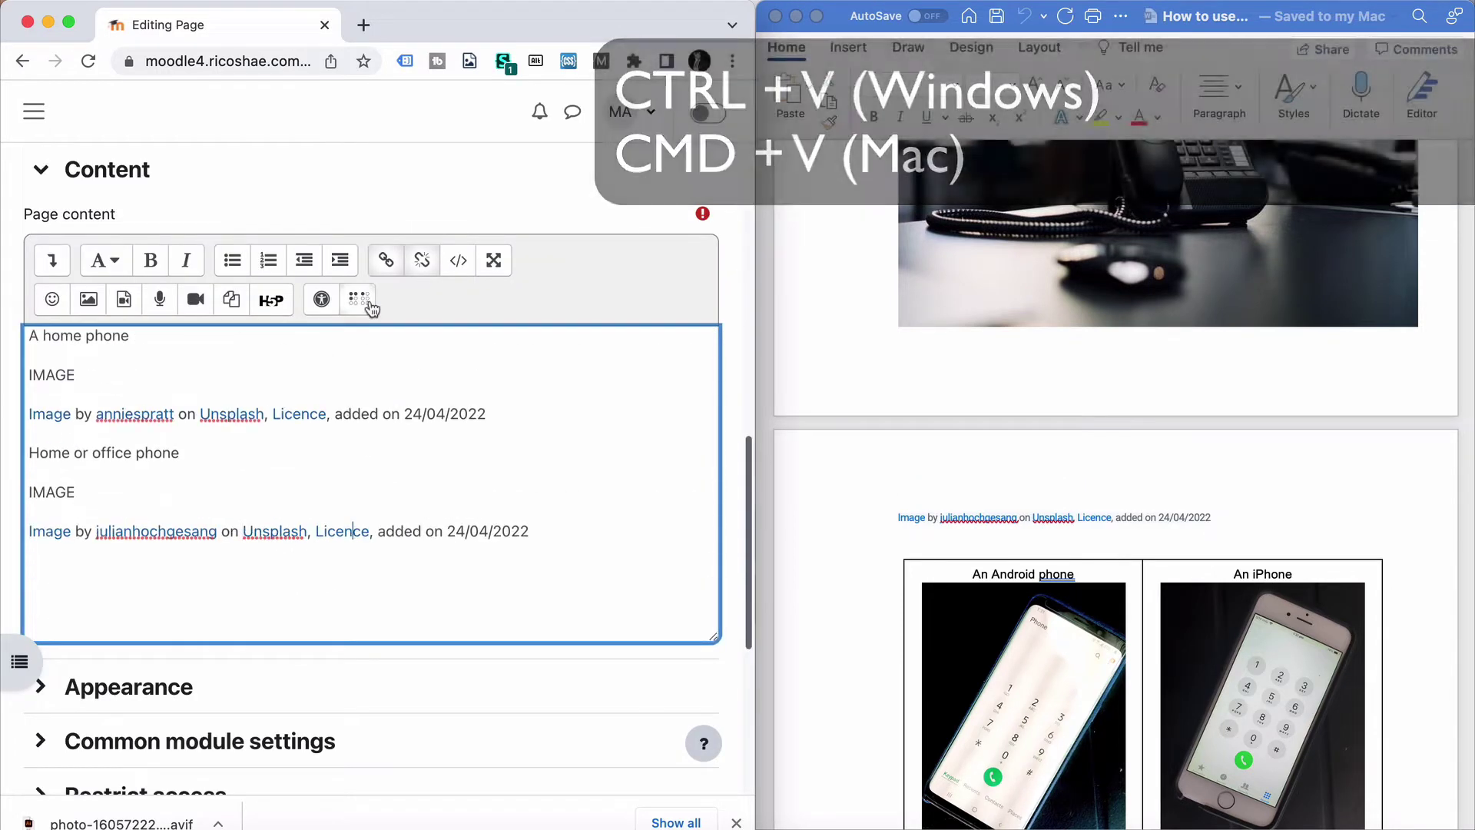
left_click(386, 261)
left_click(23, 323)
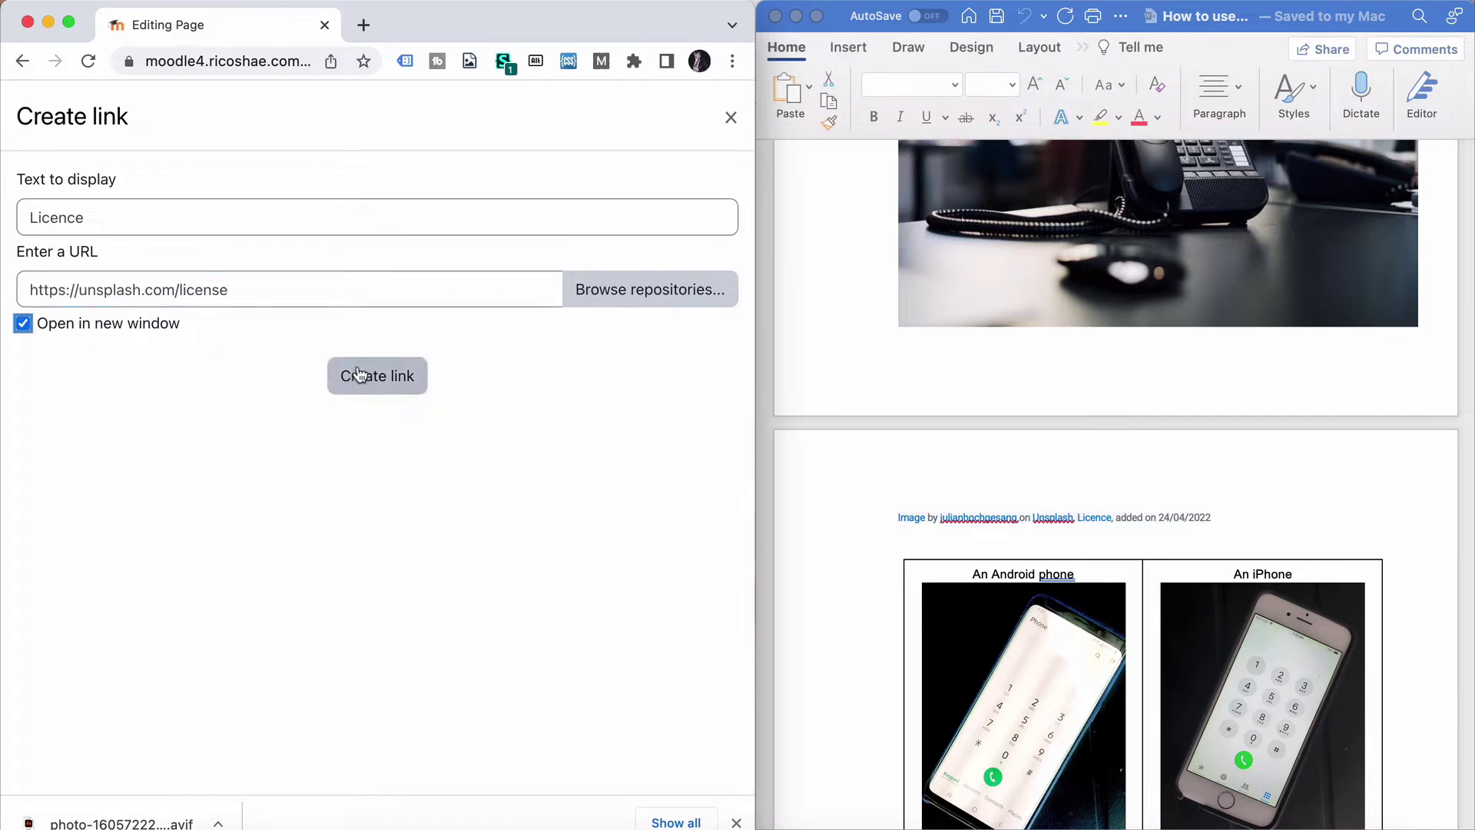
Finish the Licence link, then paste Word's Android/iPhone table below the captions
left_click(362, 375)
scroll(240, 521, "down", 20)
left_click(181, 602)
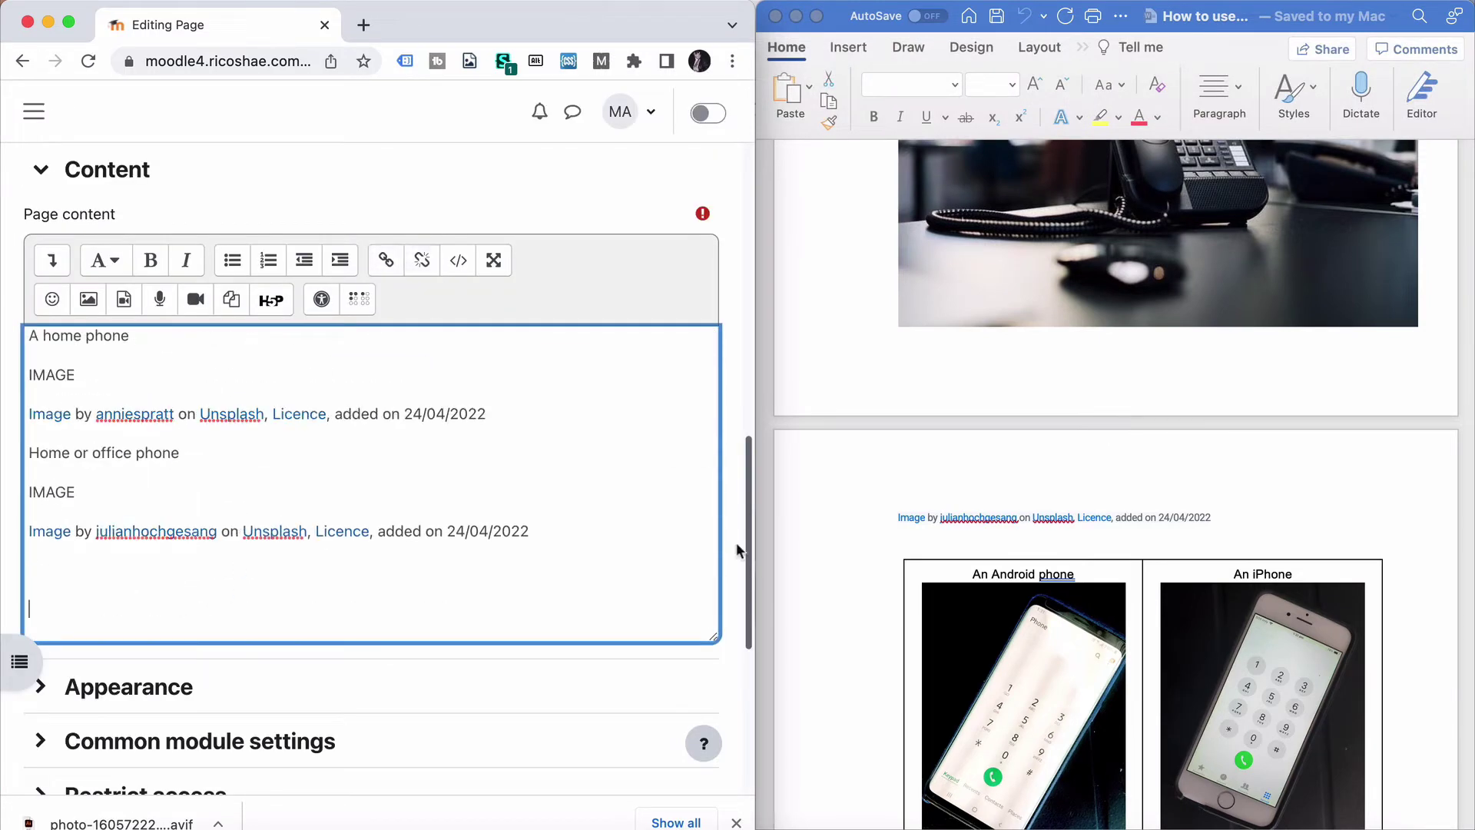
scroll(959, 518, "down", 5)
left_click(933, 359)
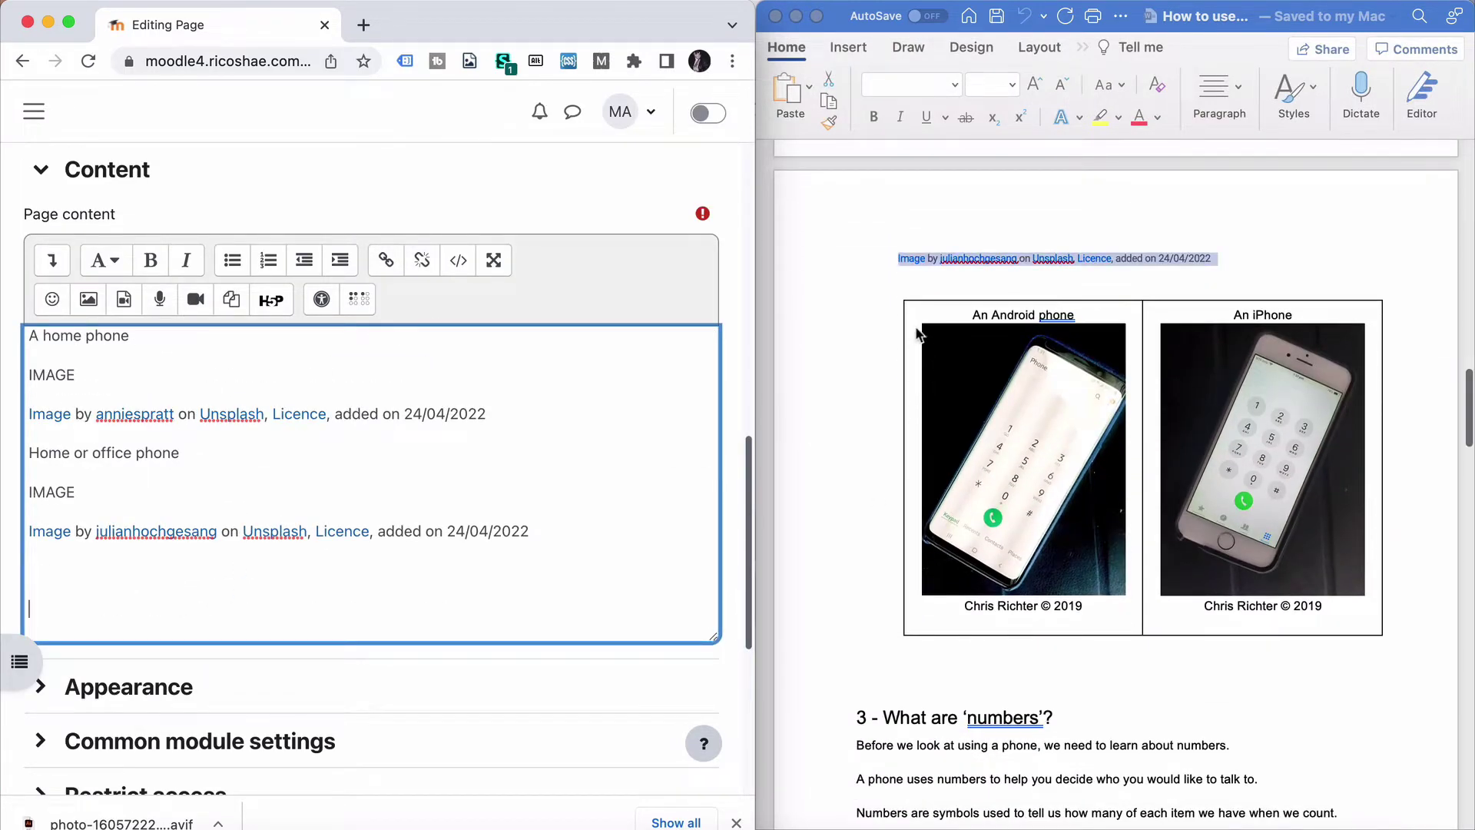
left_click(919, 334)
left_click(897, 294)
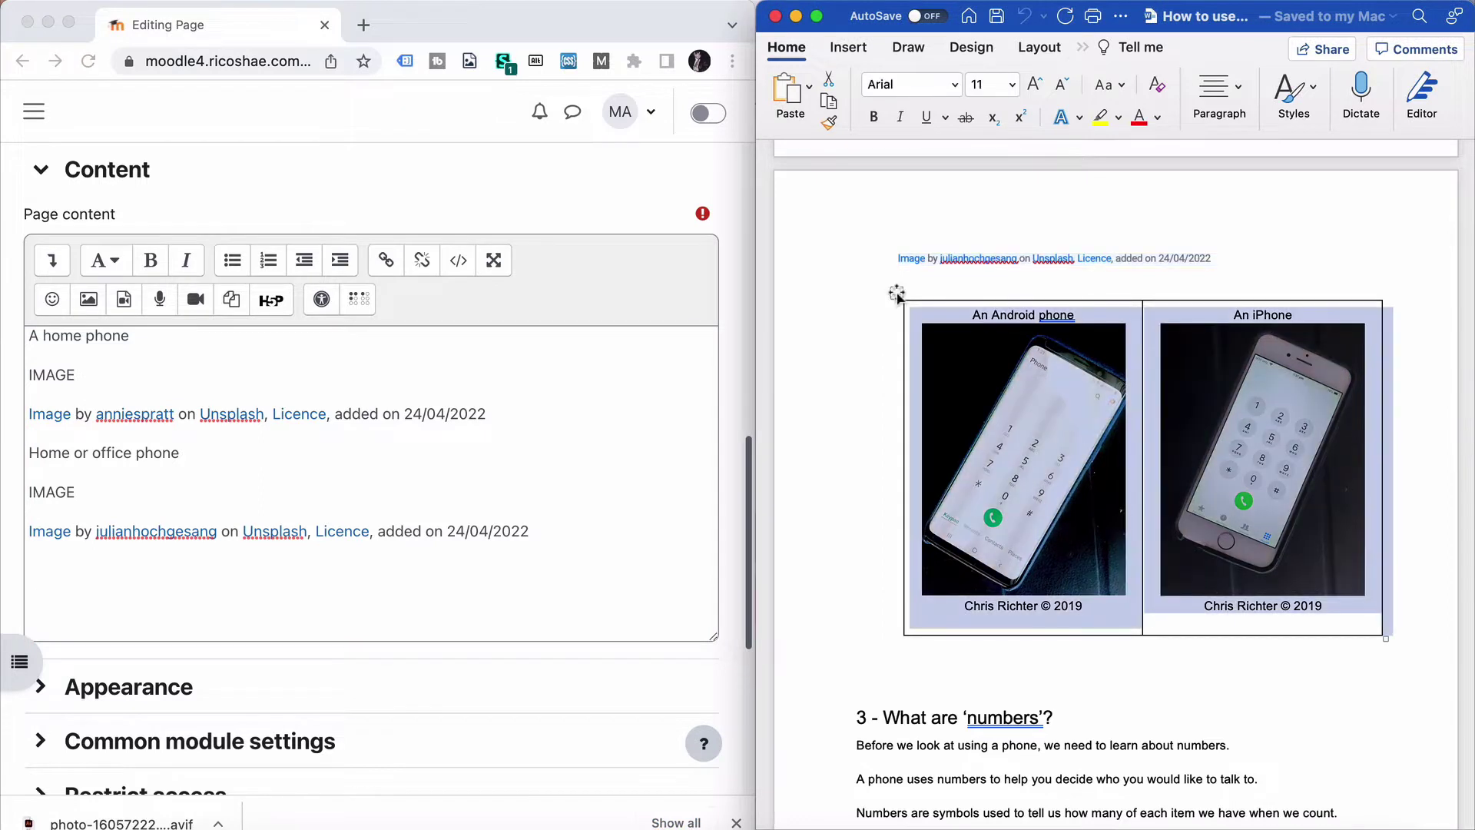
left_click(66, 566)
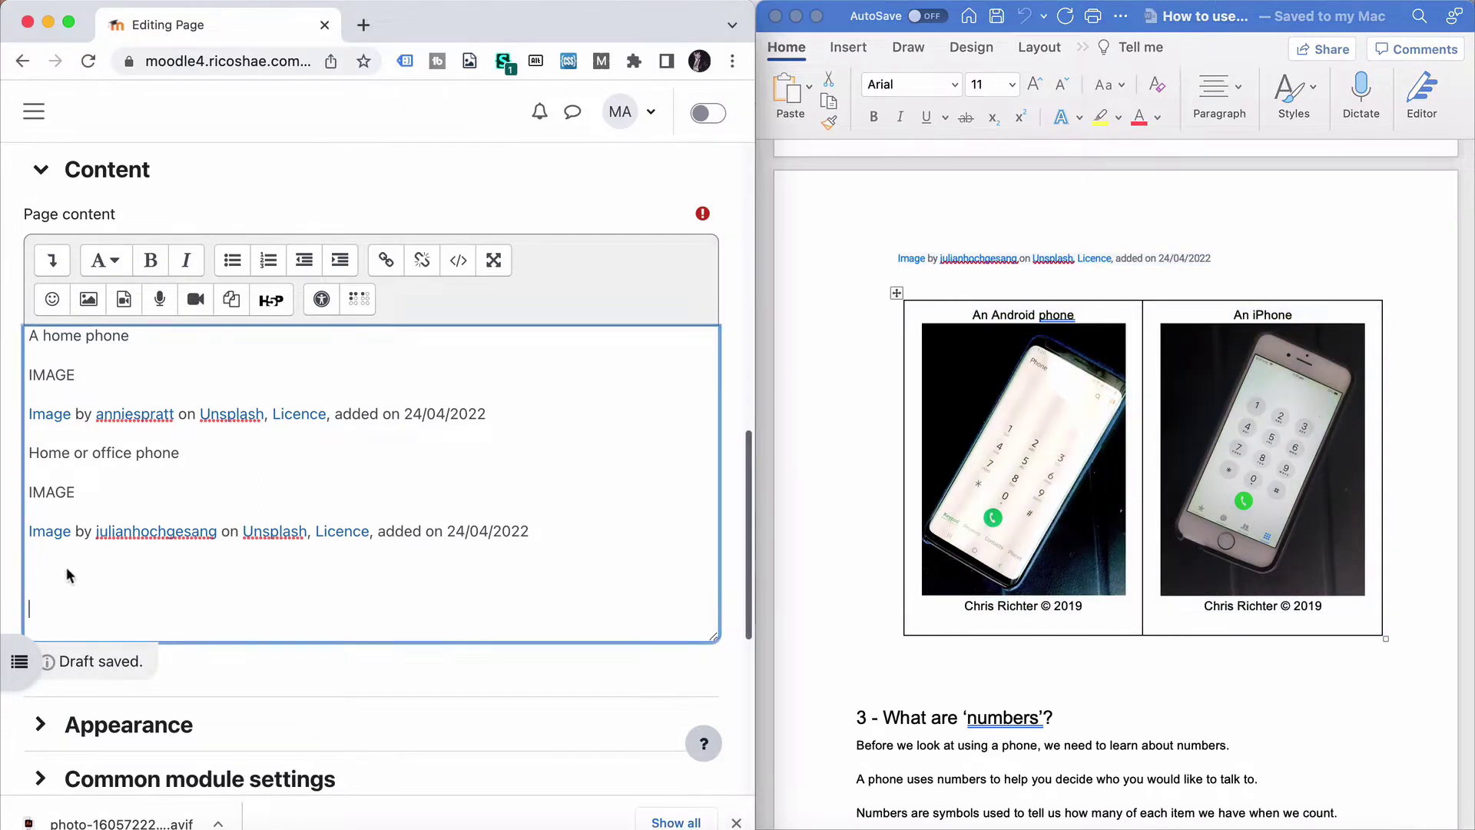
key("super+v")
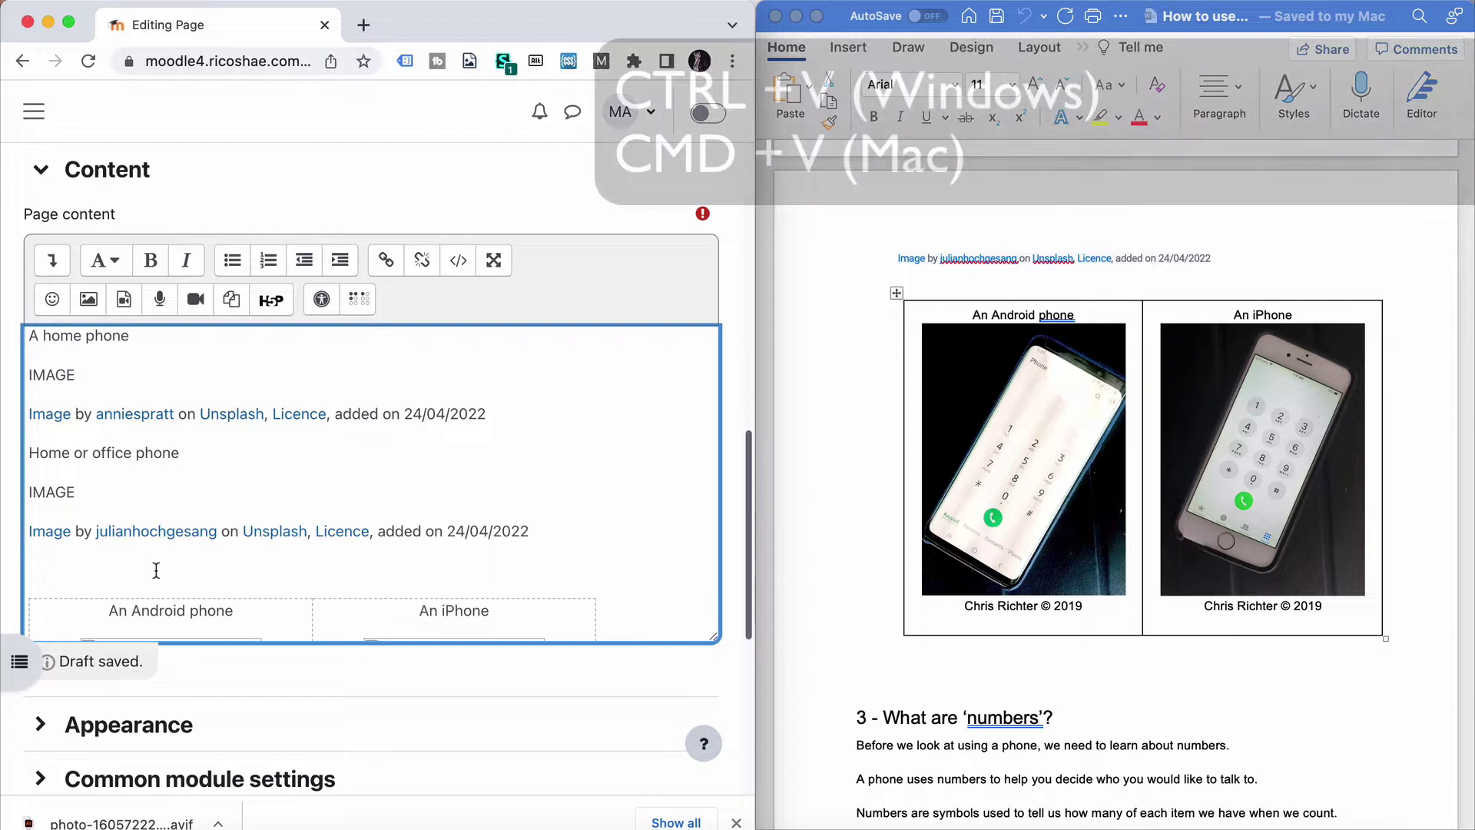
Replace the table's broken pictures with IMAGE placeholders and centre the iPhone cell
scroll(158, 579, "down", 2)
left_click(158, 579)
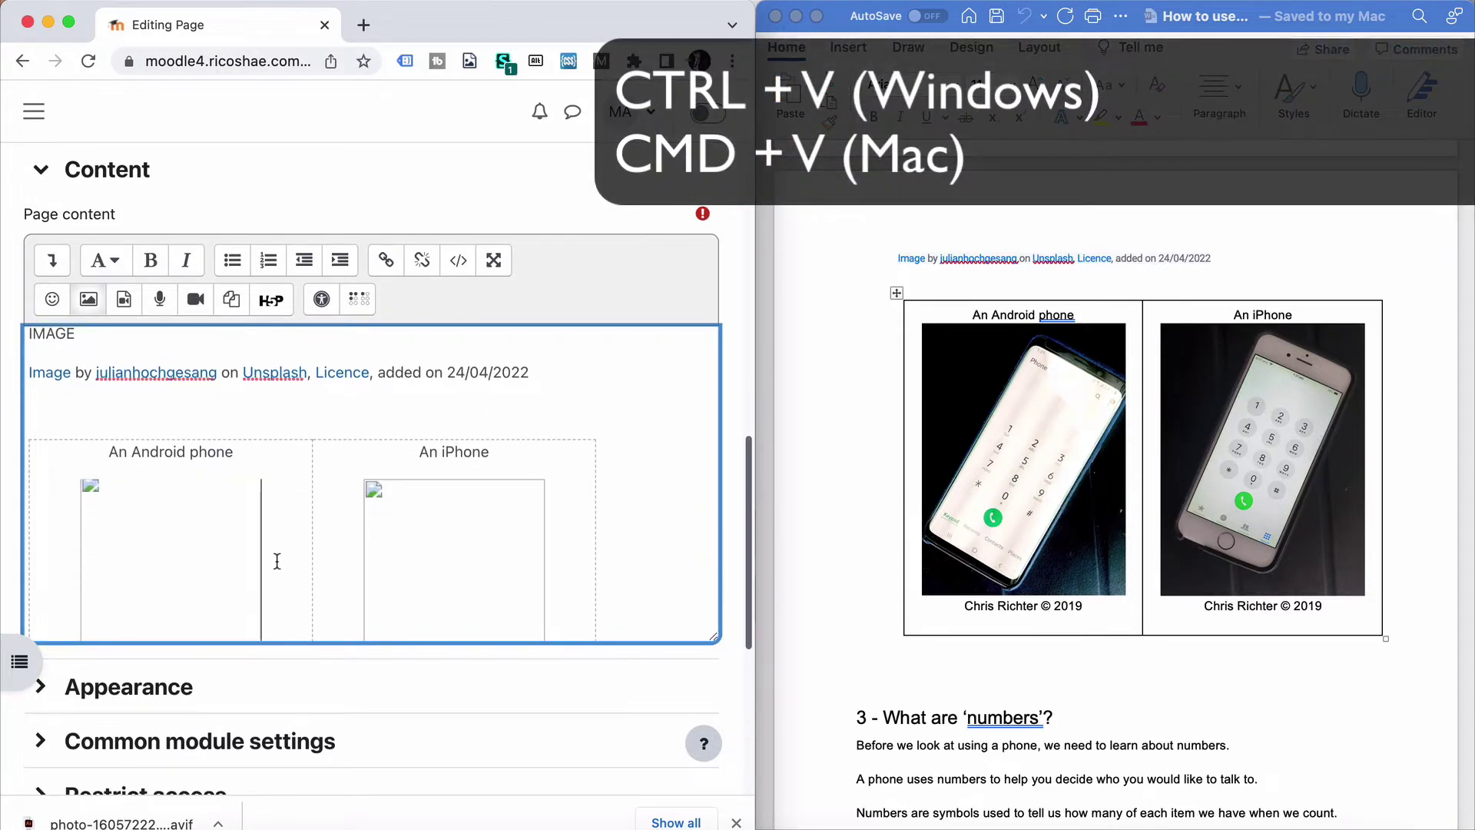
key("BackSpace")
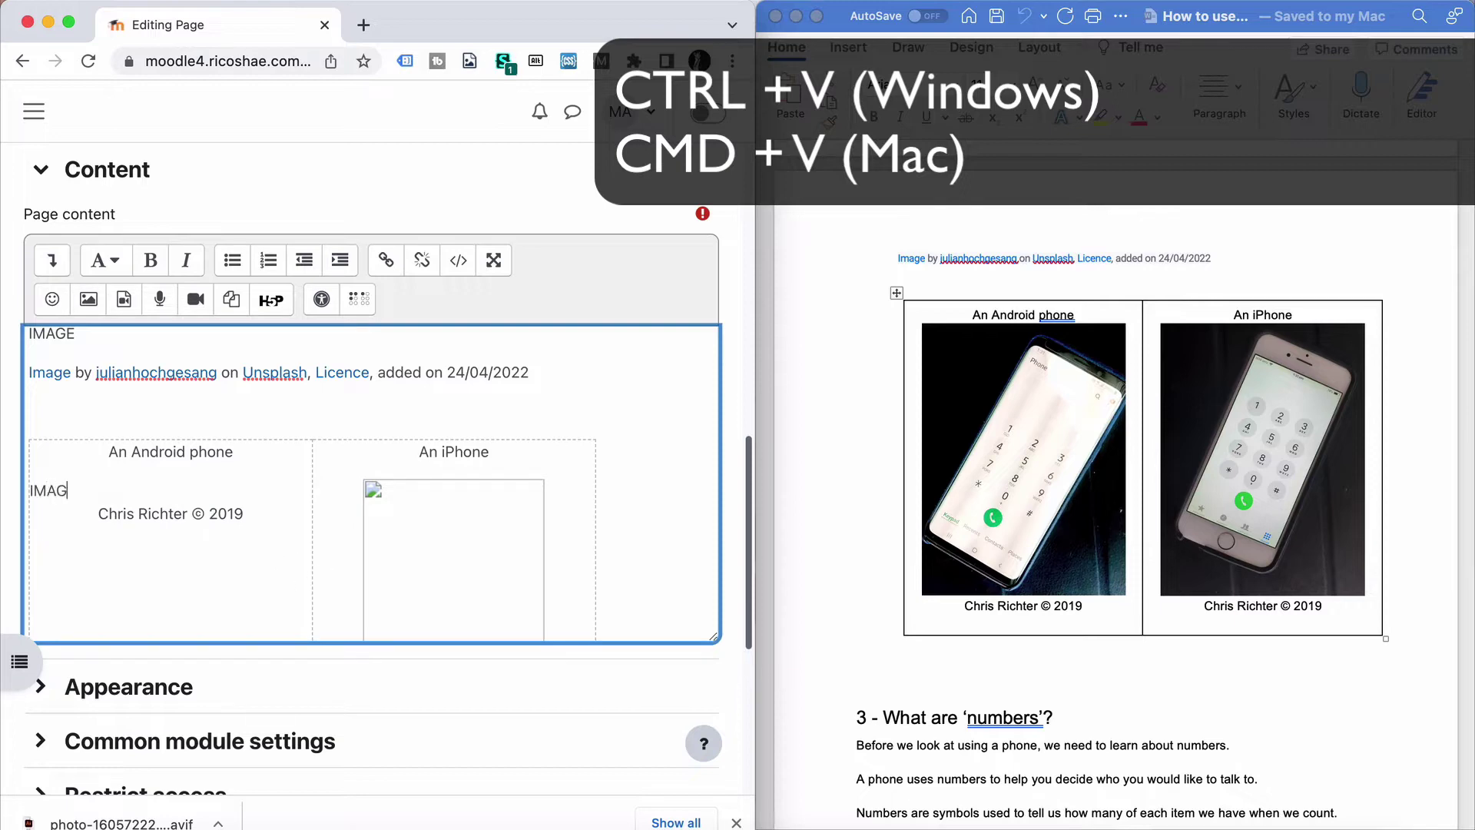
left_click(52, 259)
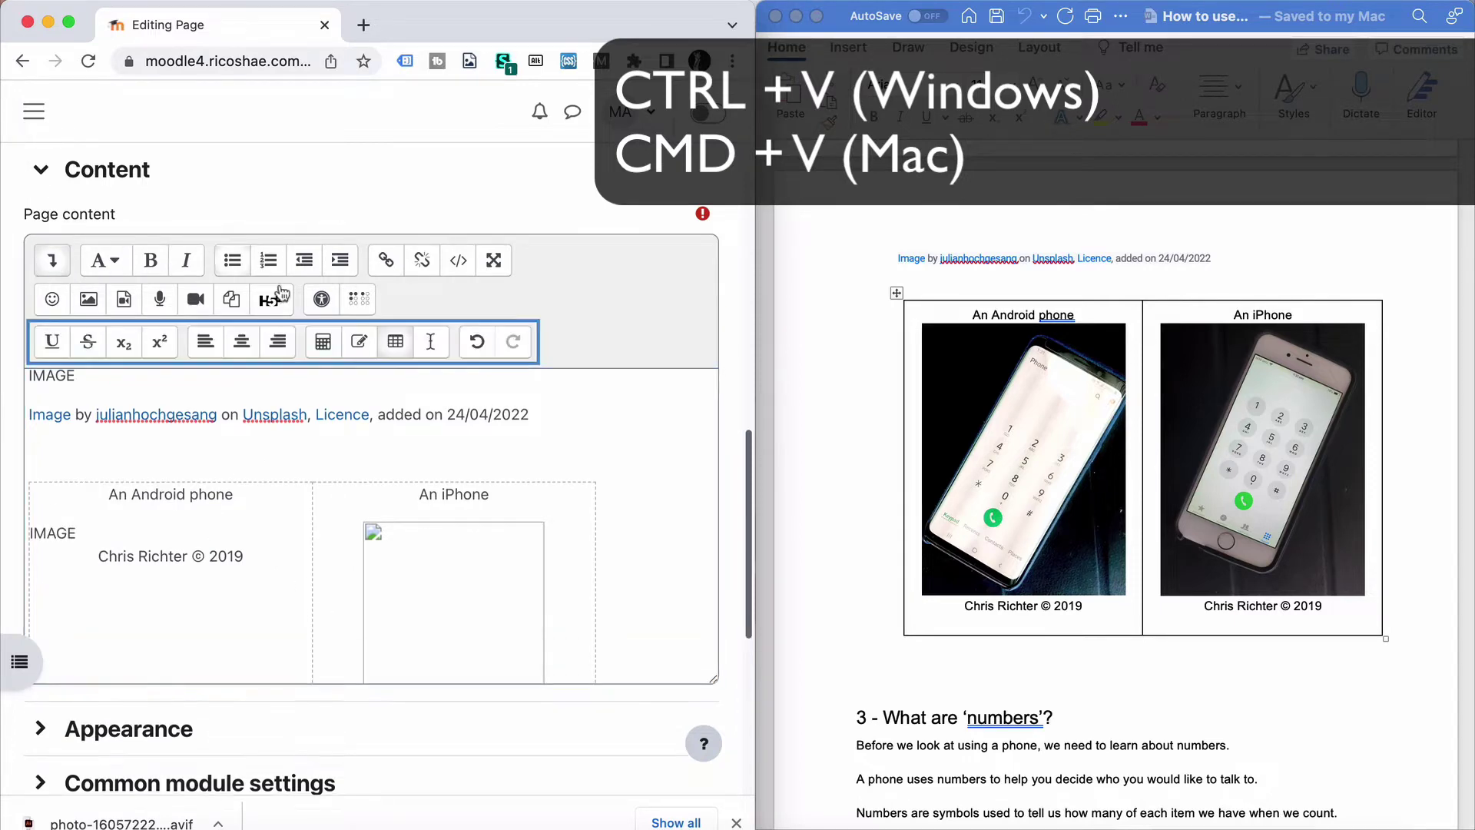
key("super+v")
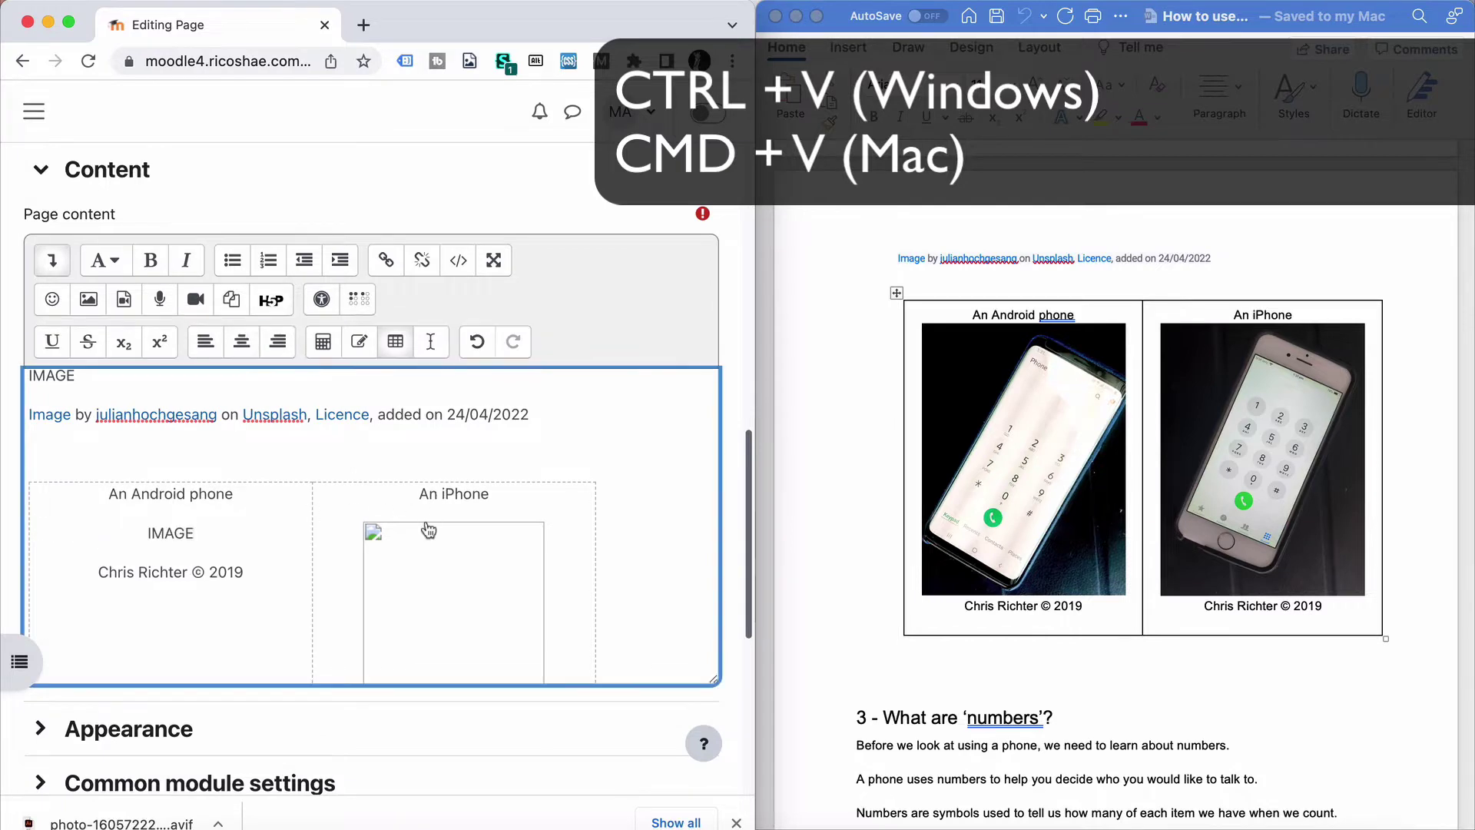
left_click(417, 553)
key("BackSpace")
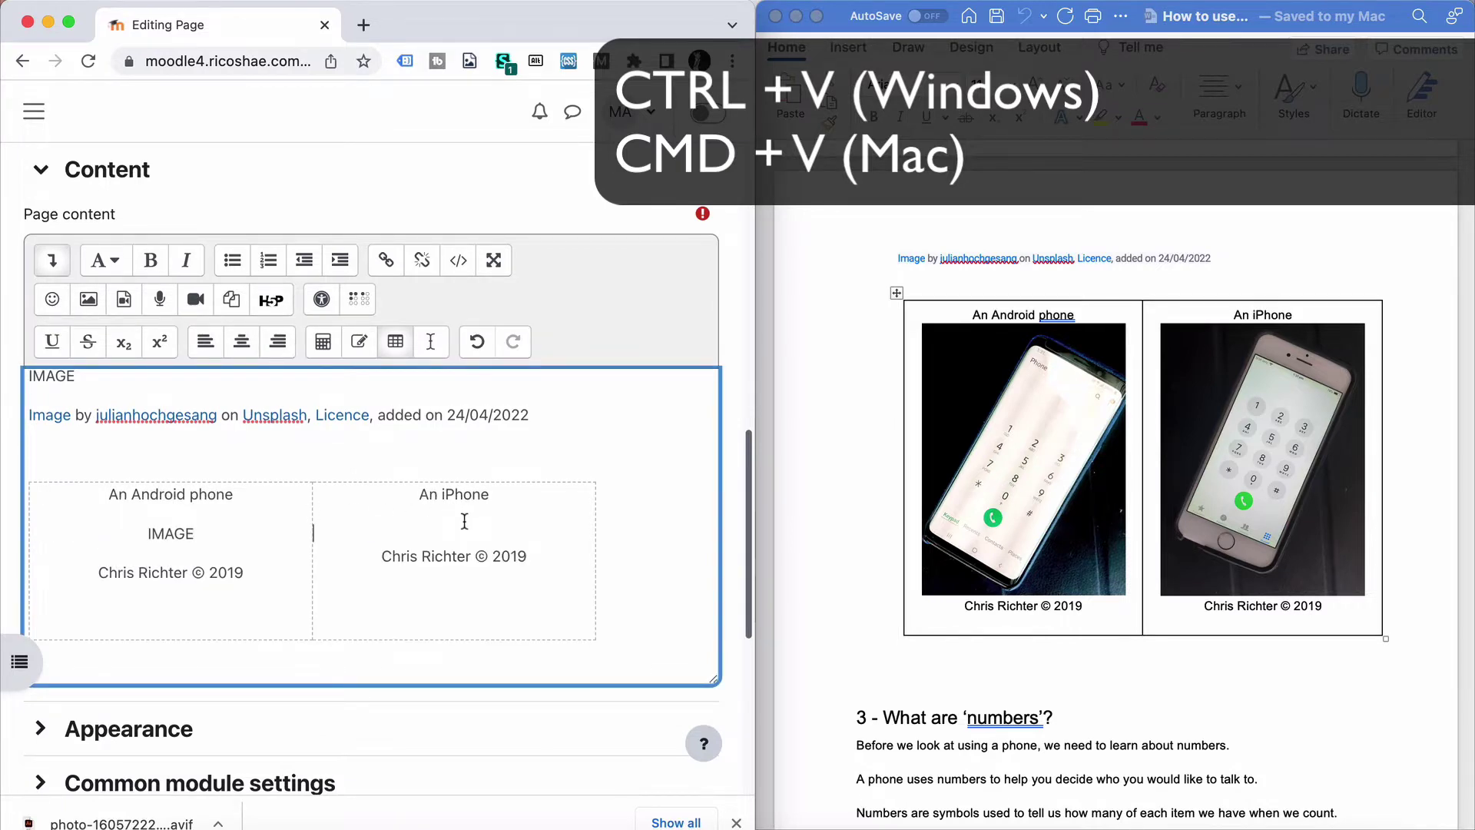
left_click(242, 341)
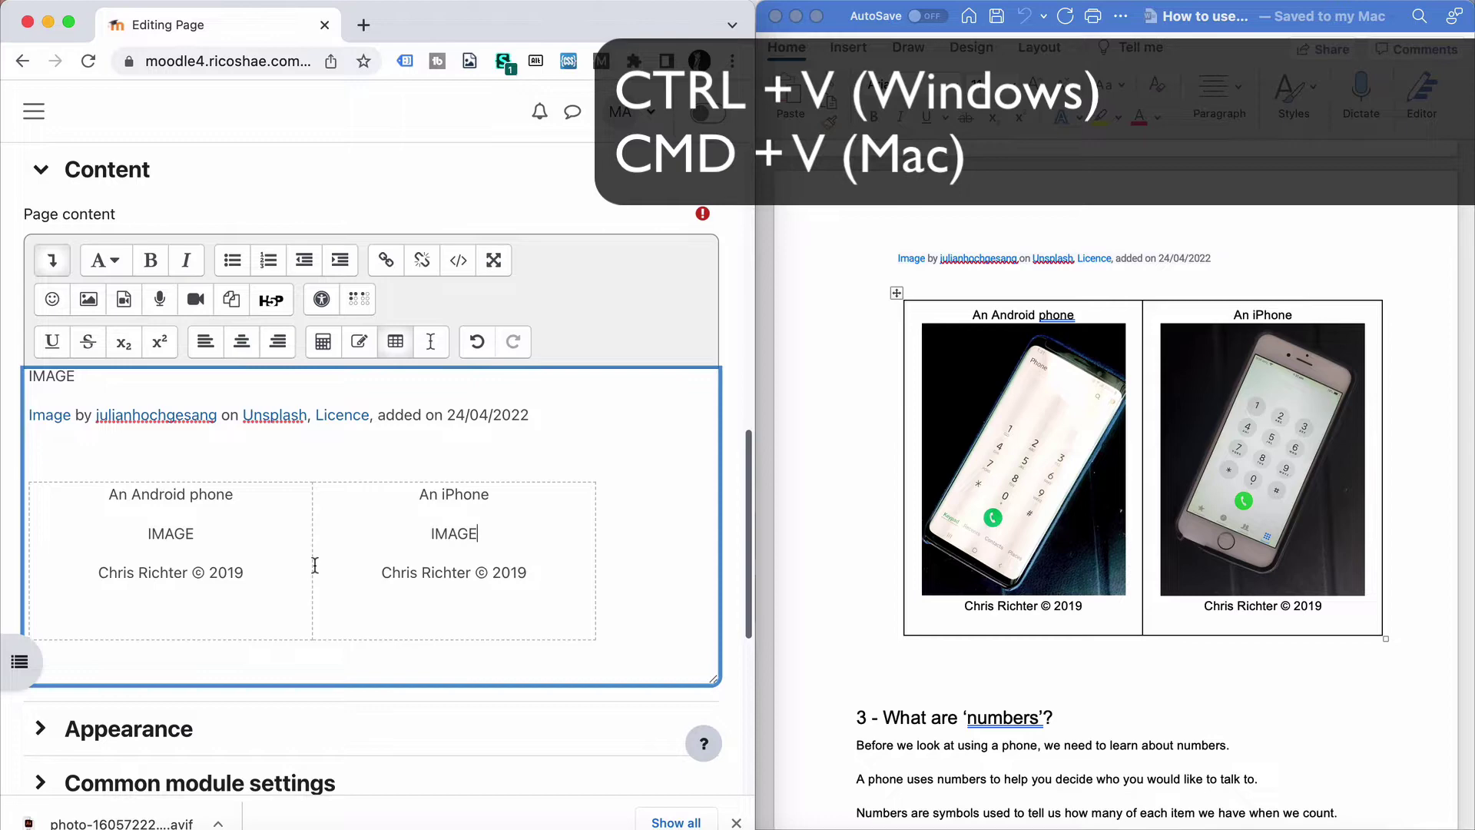
scroll(330, 553, "down", 3)
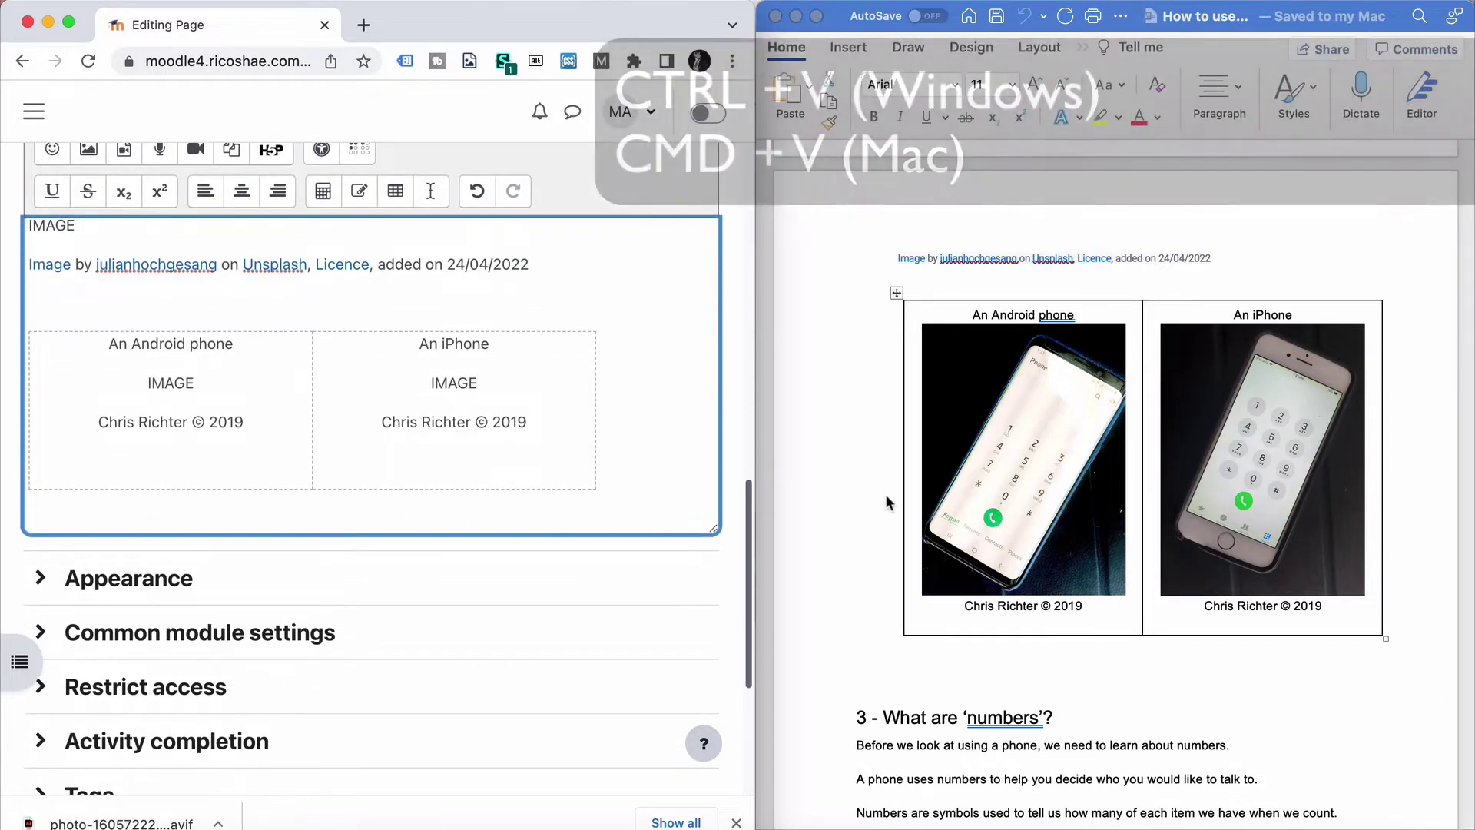
Paste Word's section 3 list, up to before the YouTube link, below the table as plain text
scroll(885, 493, "down", 5)
left_click(859, 355)
left_click_drag(859, 355, 952, 619)
scroll(952, 619, "up", 4)
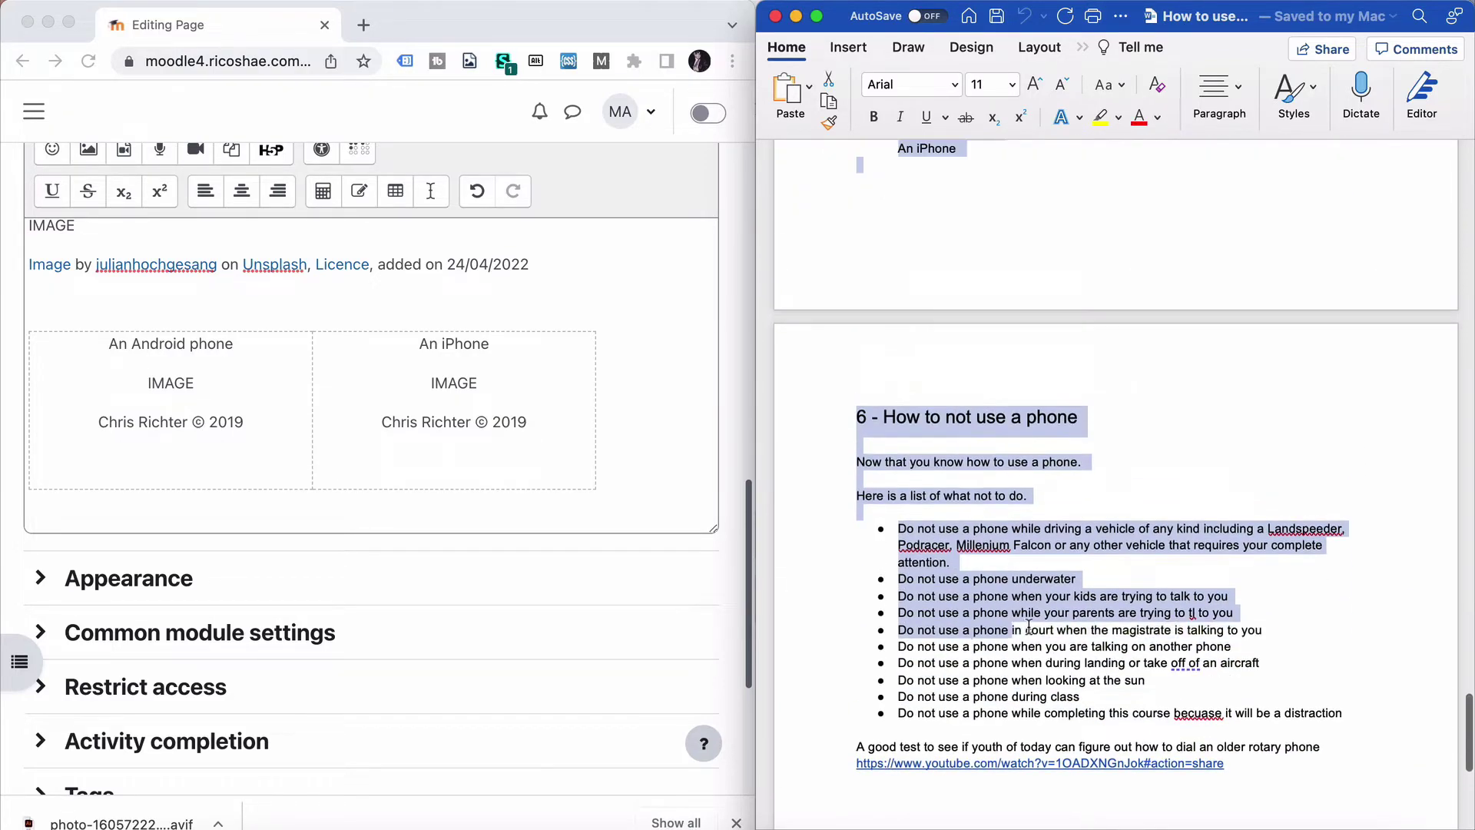
left_click_drag(1270, 770, 1331, 743)
key("super+c")
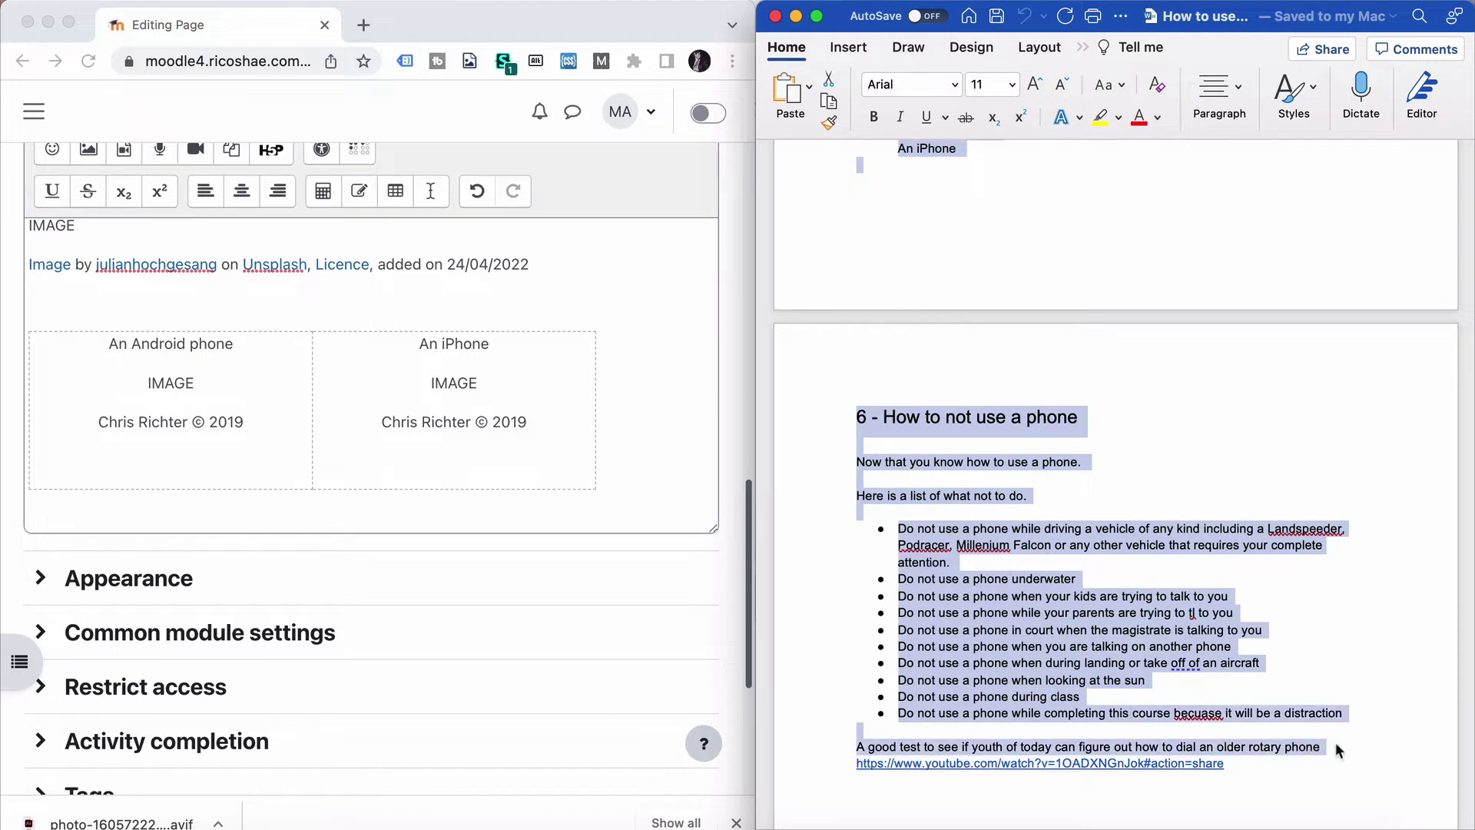
left_click(113, 510)
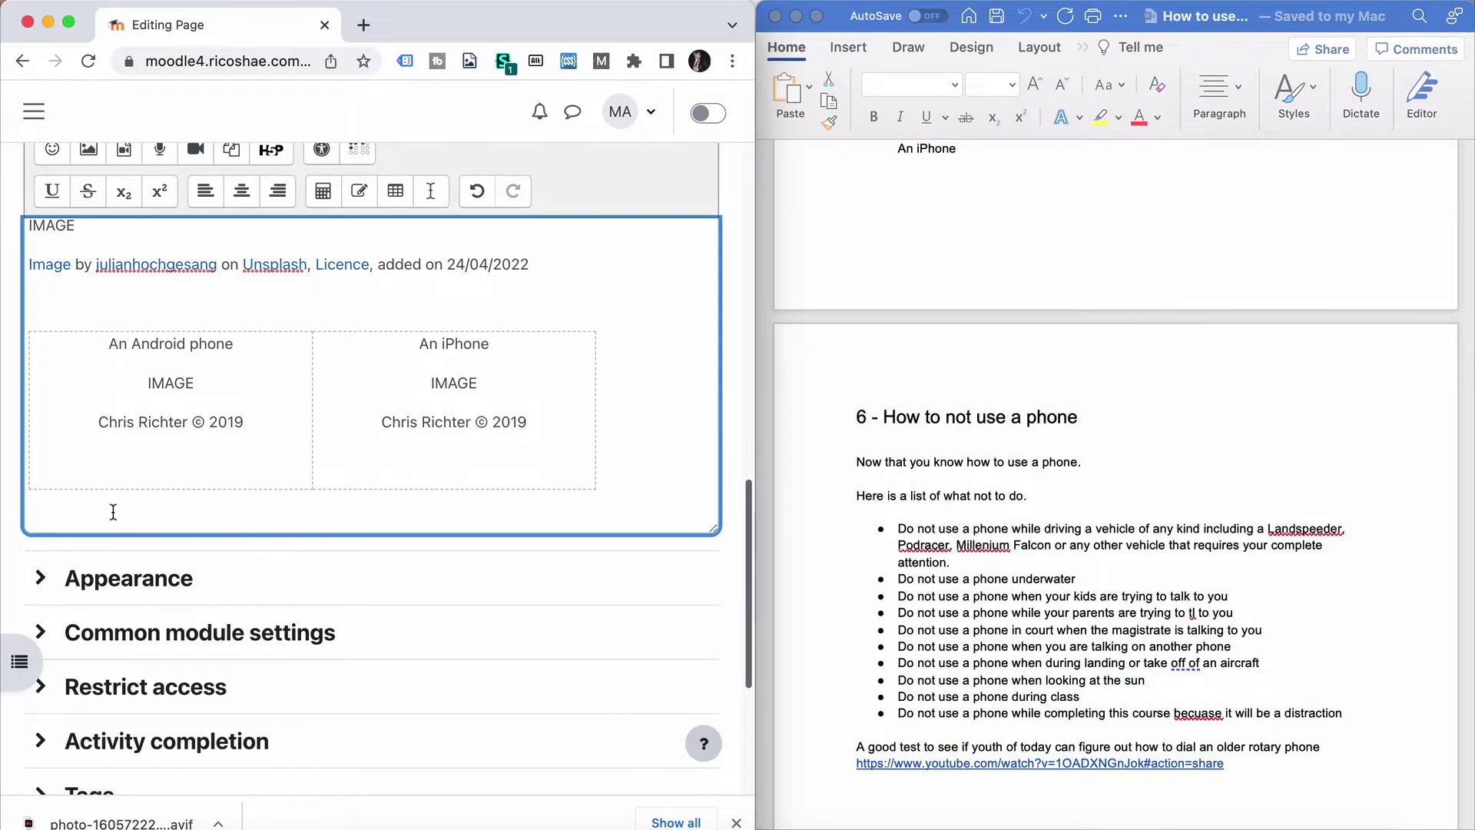
key("super+shift+v")
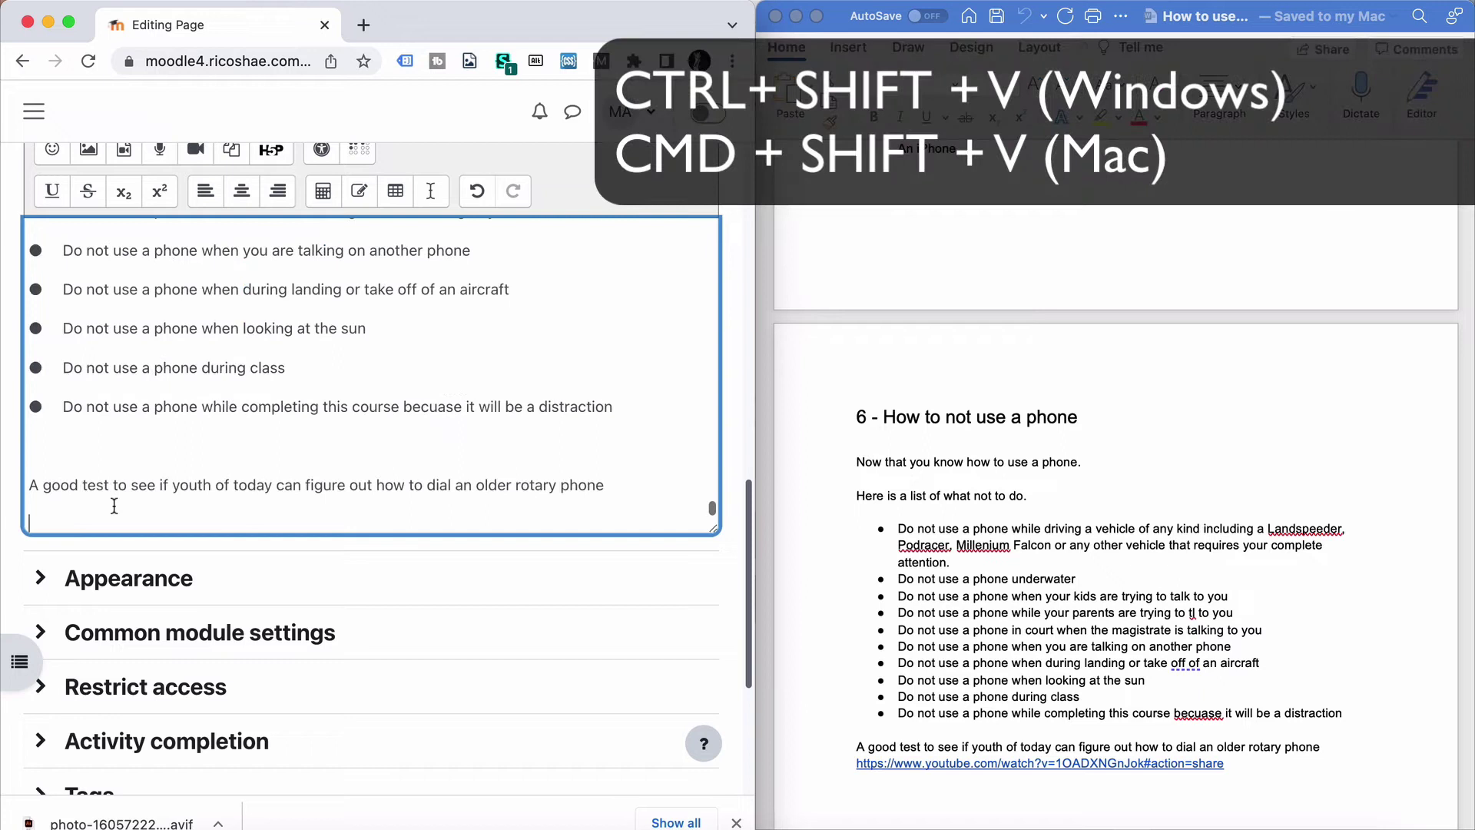
Paste the YouTube URL from Word onto the last line as plain text
scroll(902, 582, "down", 5)
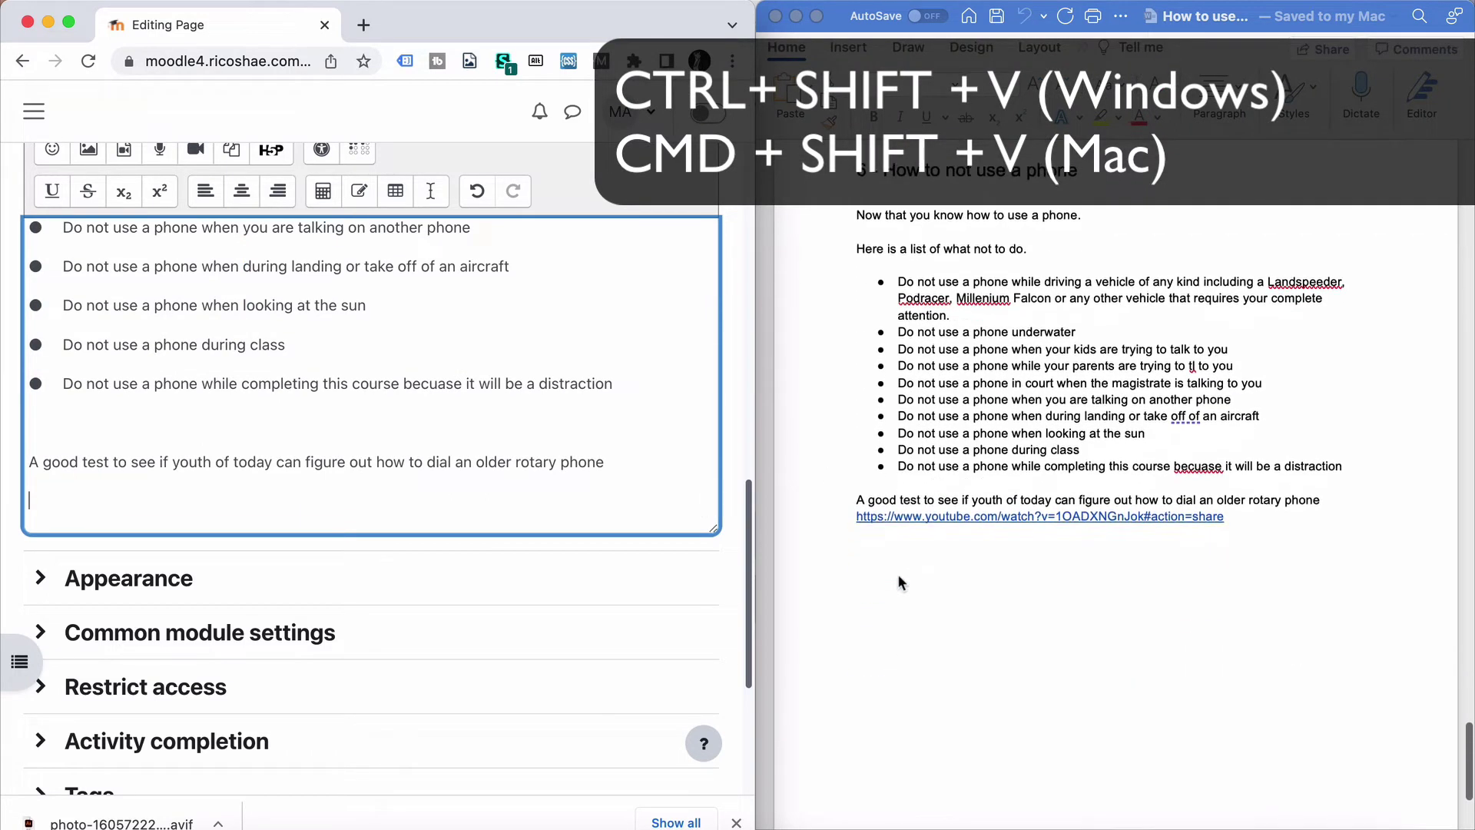
left_click(902, 491)
left_click_drag(857, 490, 1238, 489)
key("super+c")
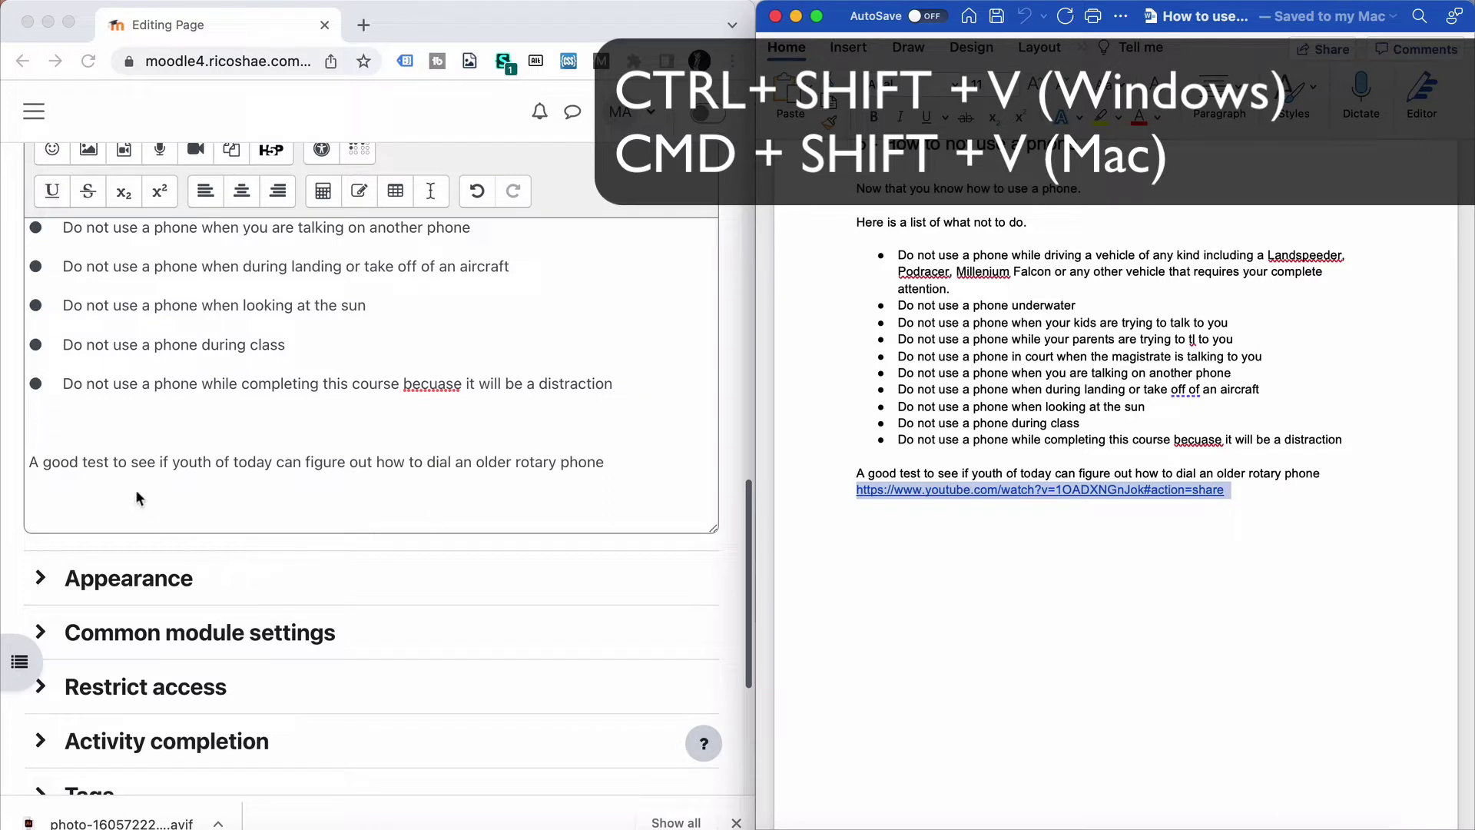
left_click(137, 508)
key("super+shift+v")
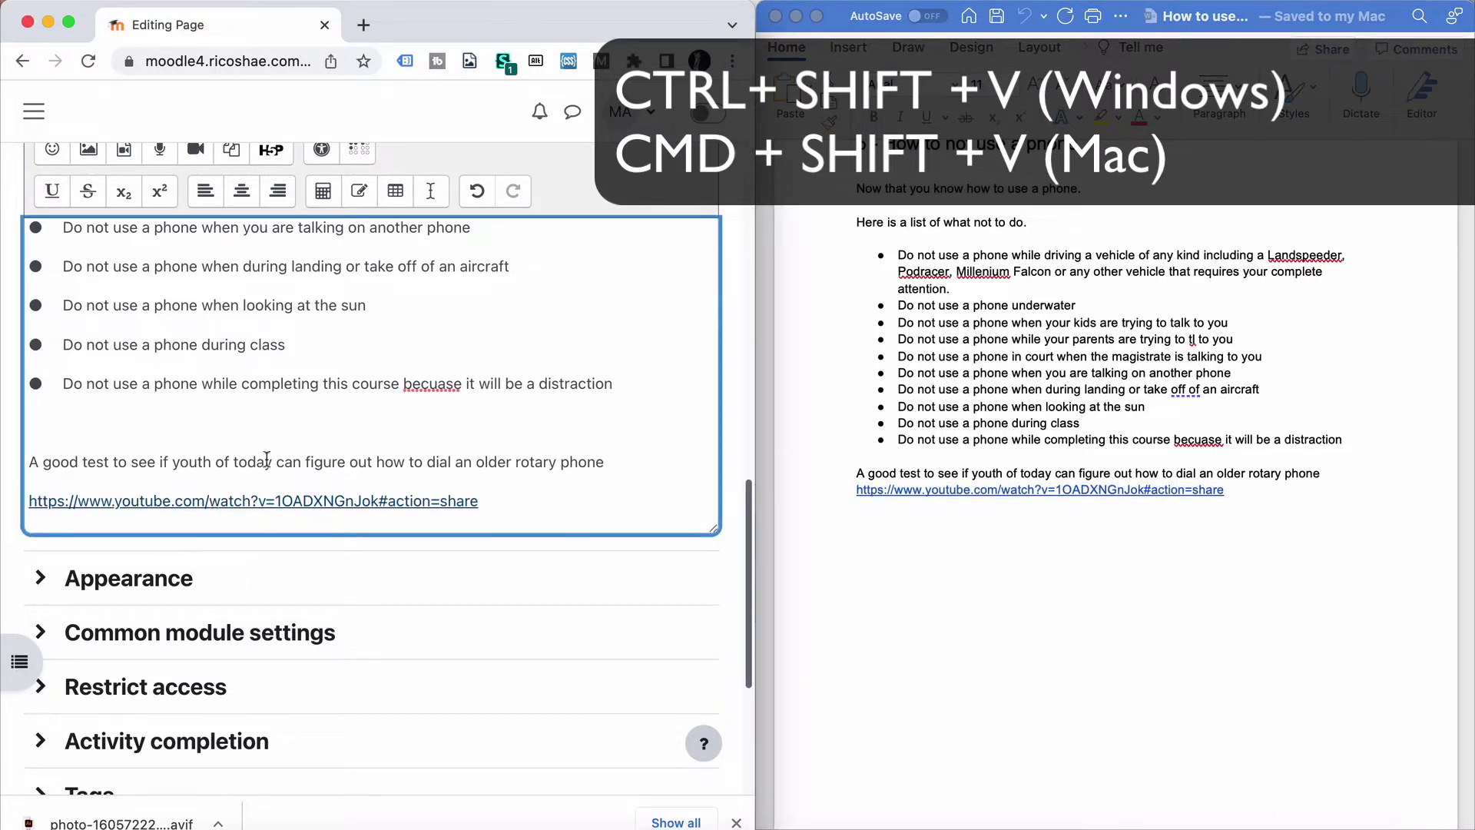
left_click(270, 422)
scroll(282, 421, "up", 3)
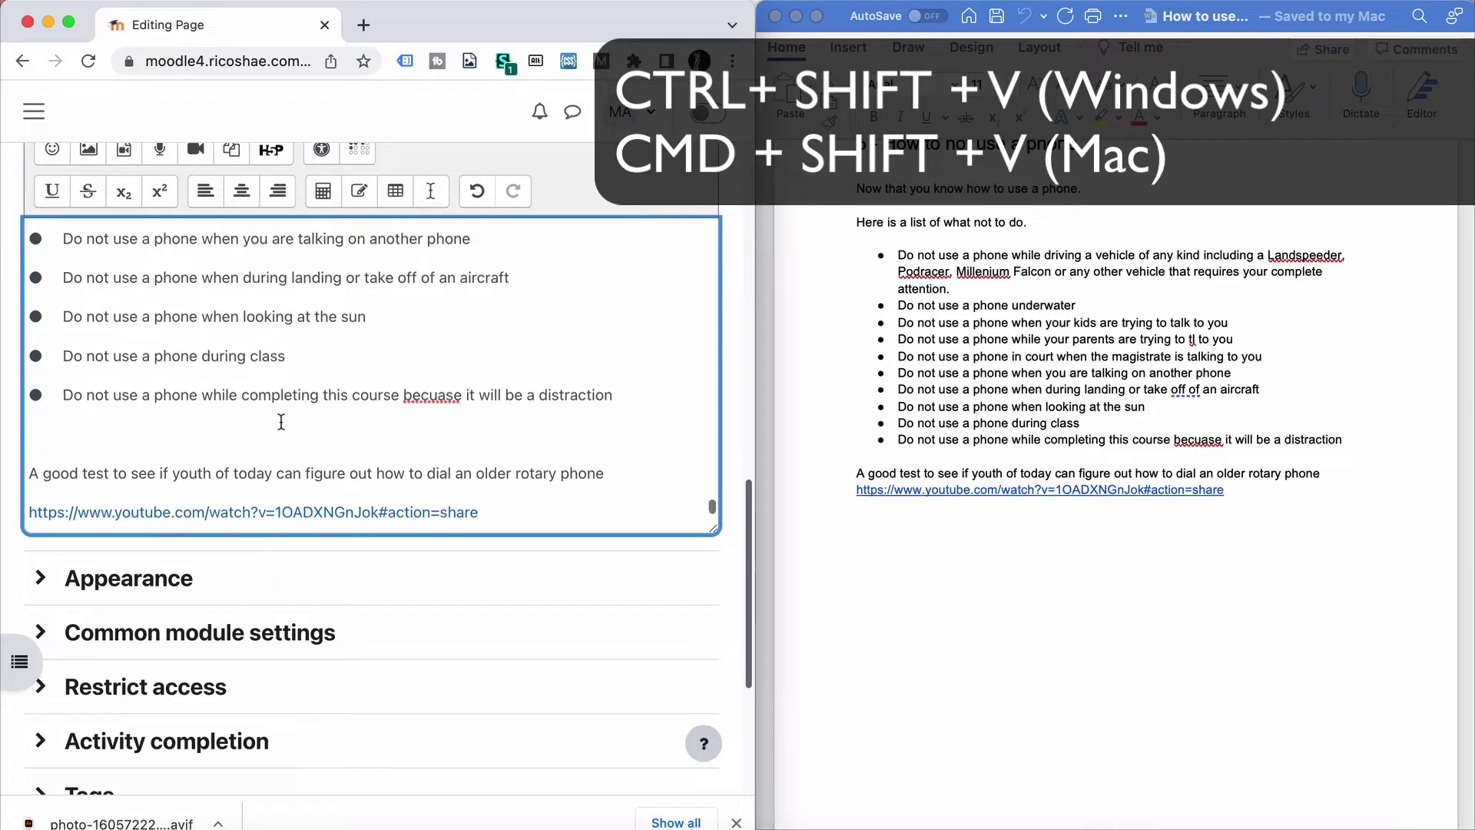
scroll(732, 362, "up", 4)
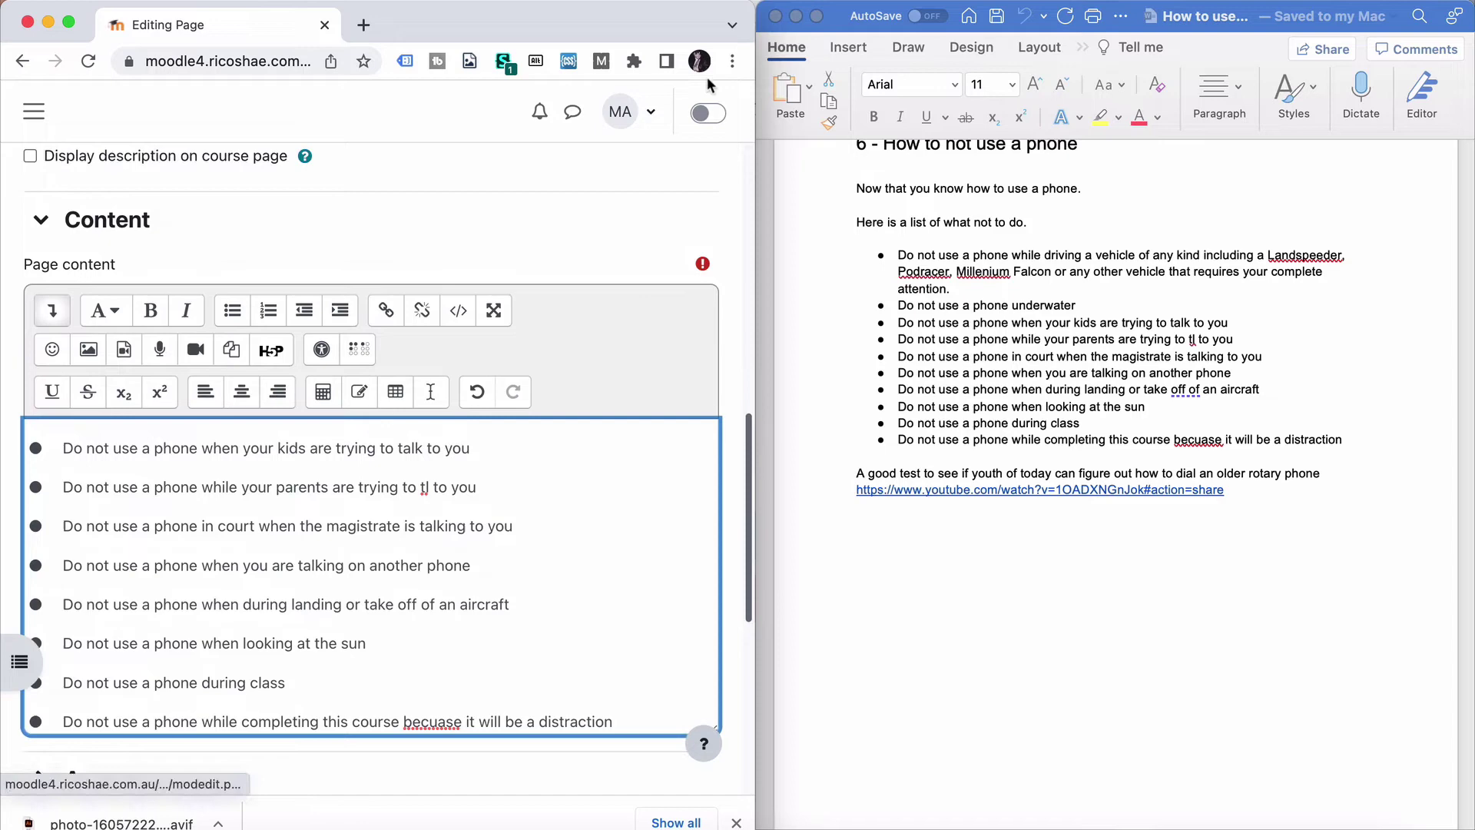
Maximise the browser and open the page content's HTML in the GhostText code editor
double_click(684, 14)
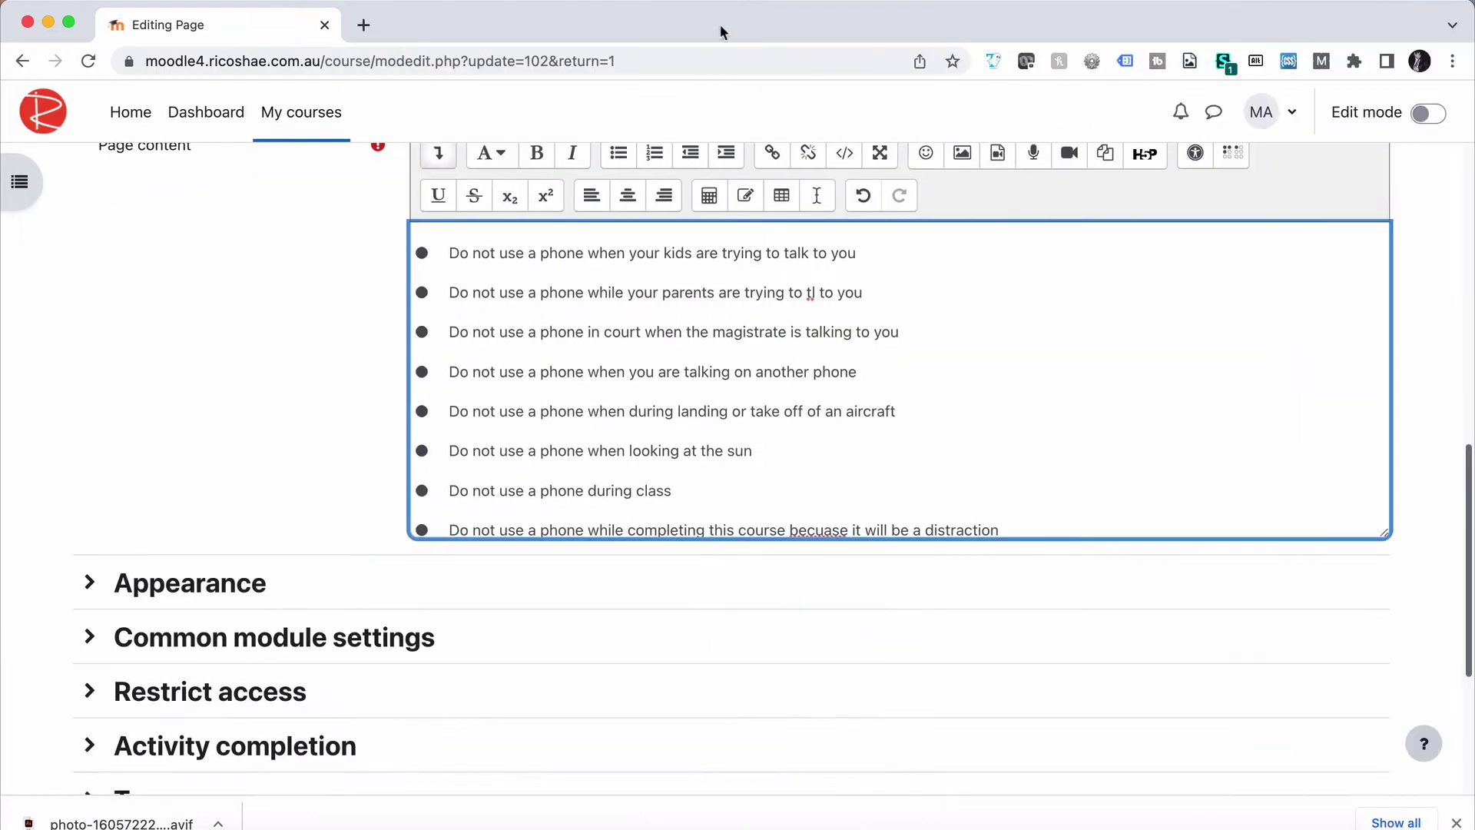
left_click(994, 63)
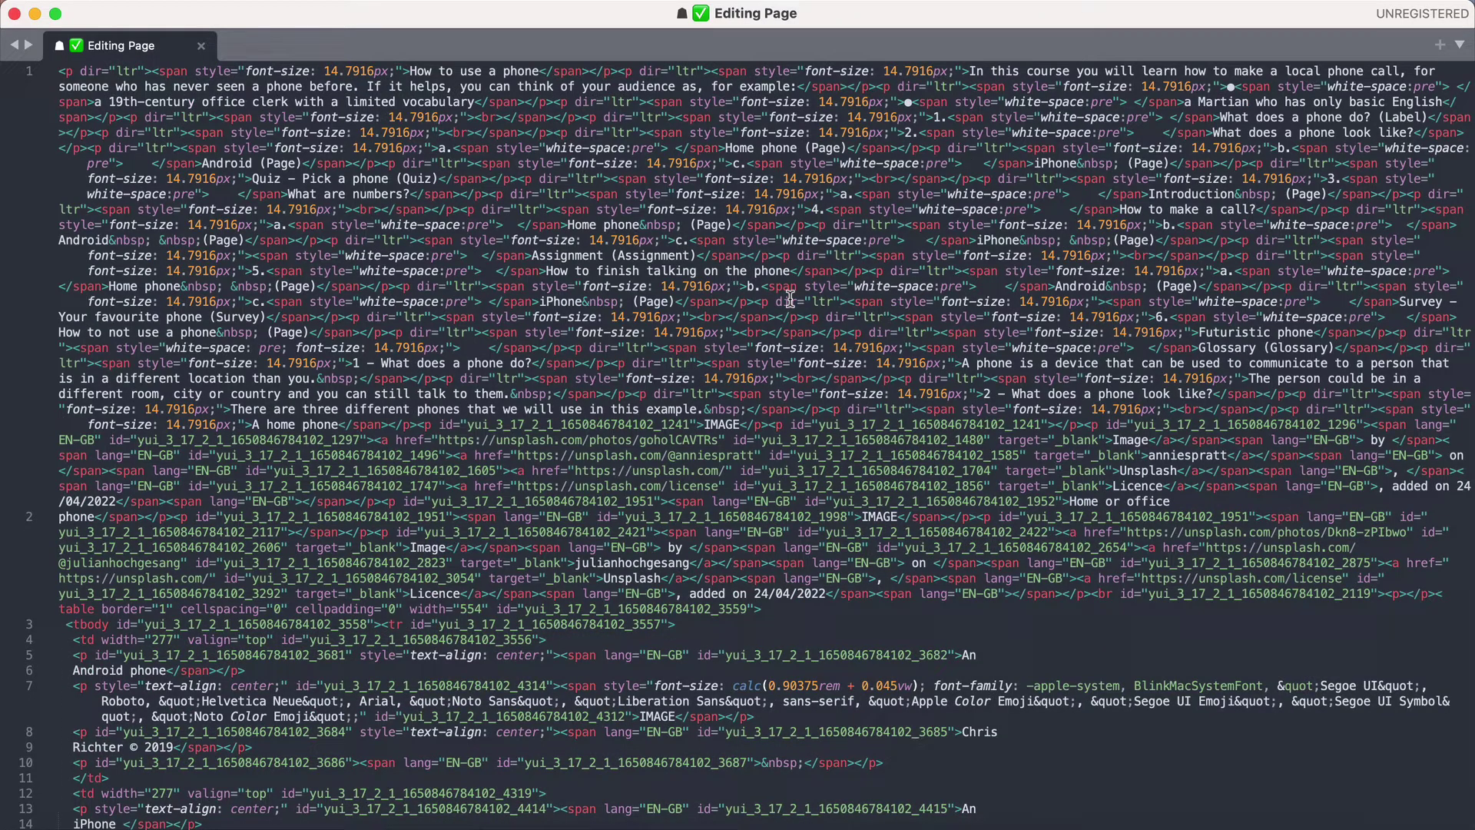
left_click(733, 296)
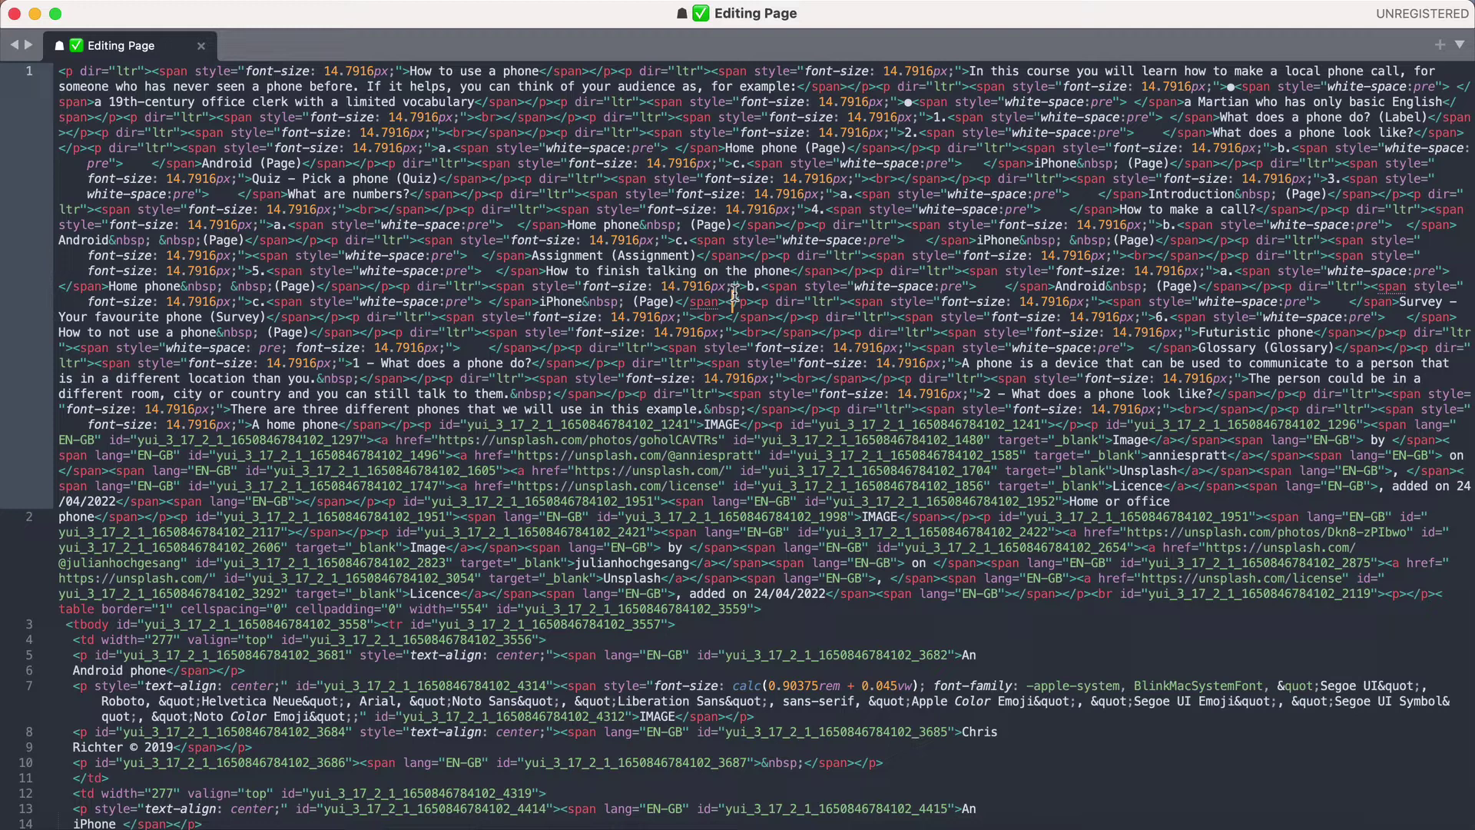
Reformat the HTML to one paragraph per line, stripping span tags and empty paragraphs
key("super+v")
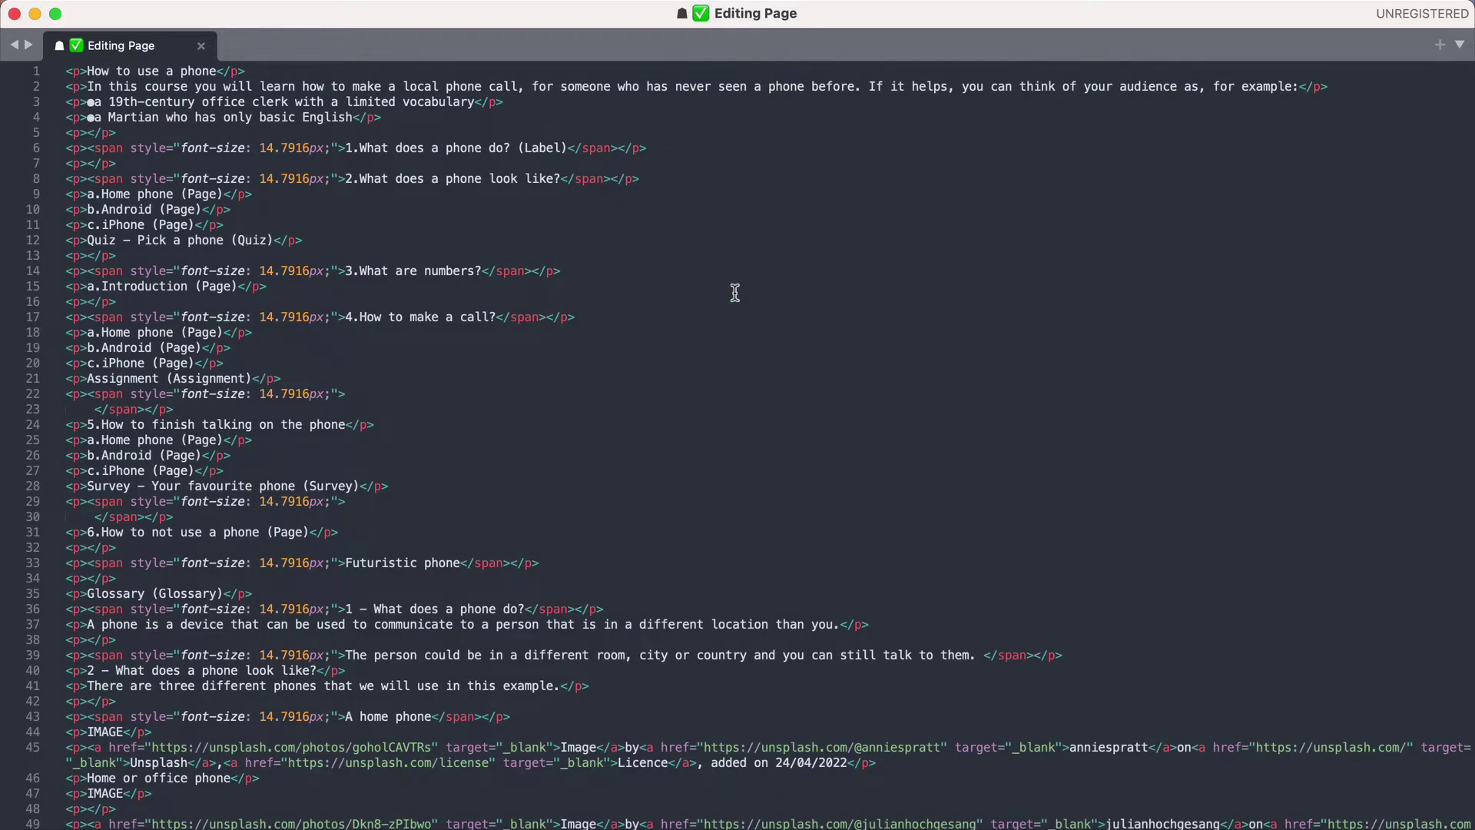
key("super+v")
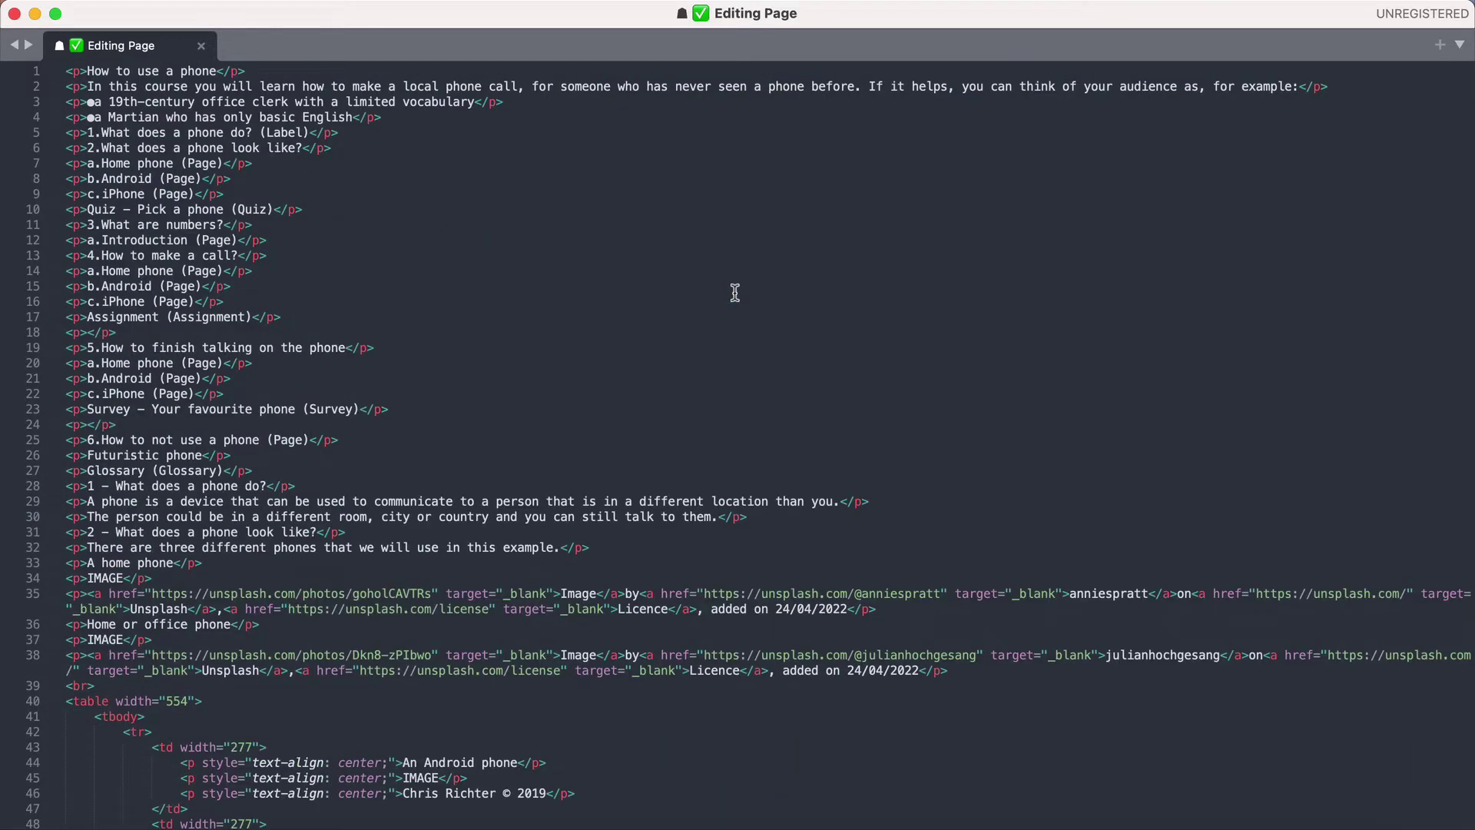
key("super+v")
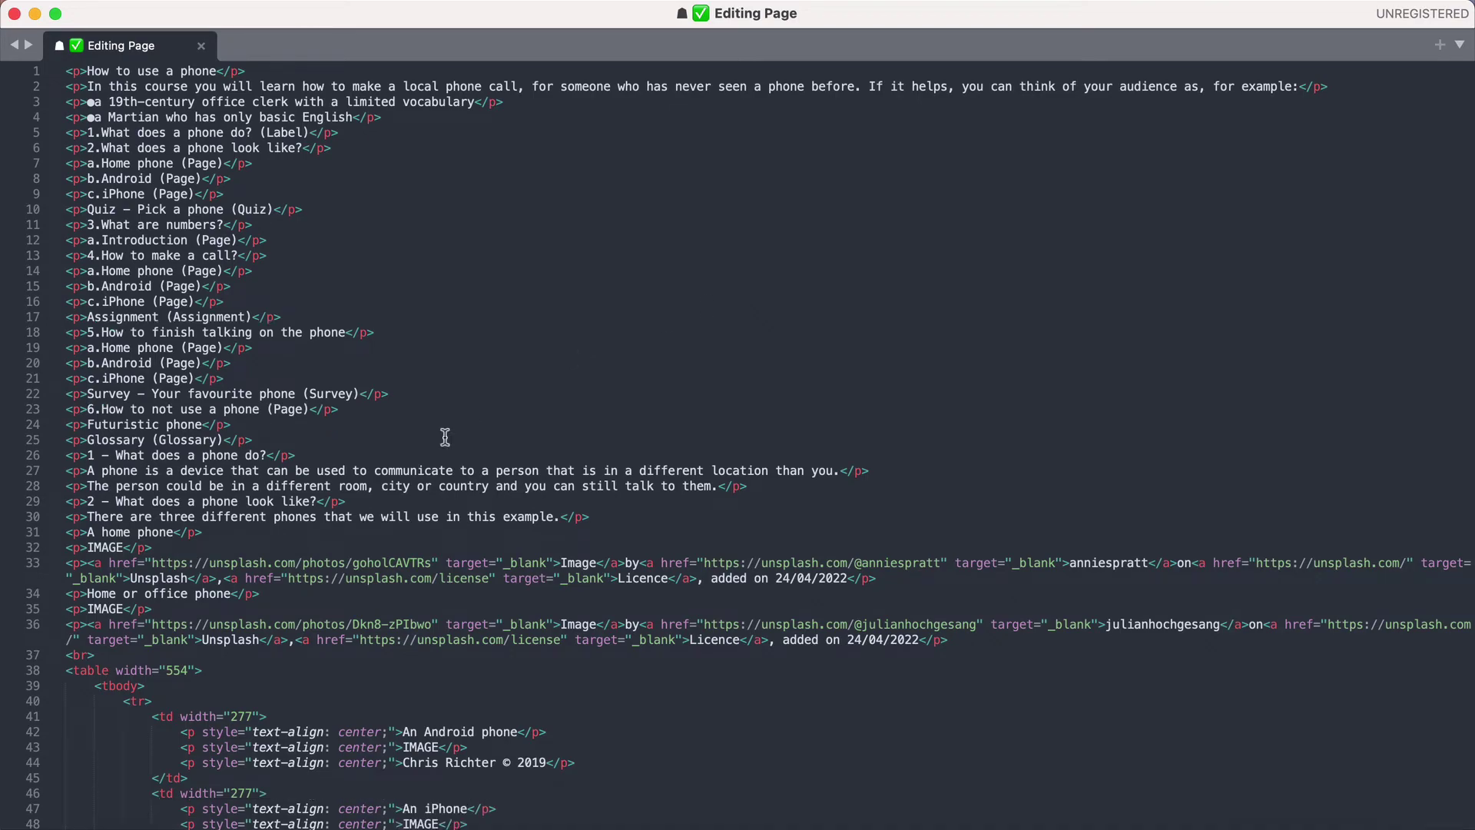
scroll(445, 437, "down", 20)
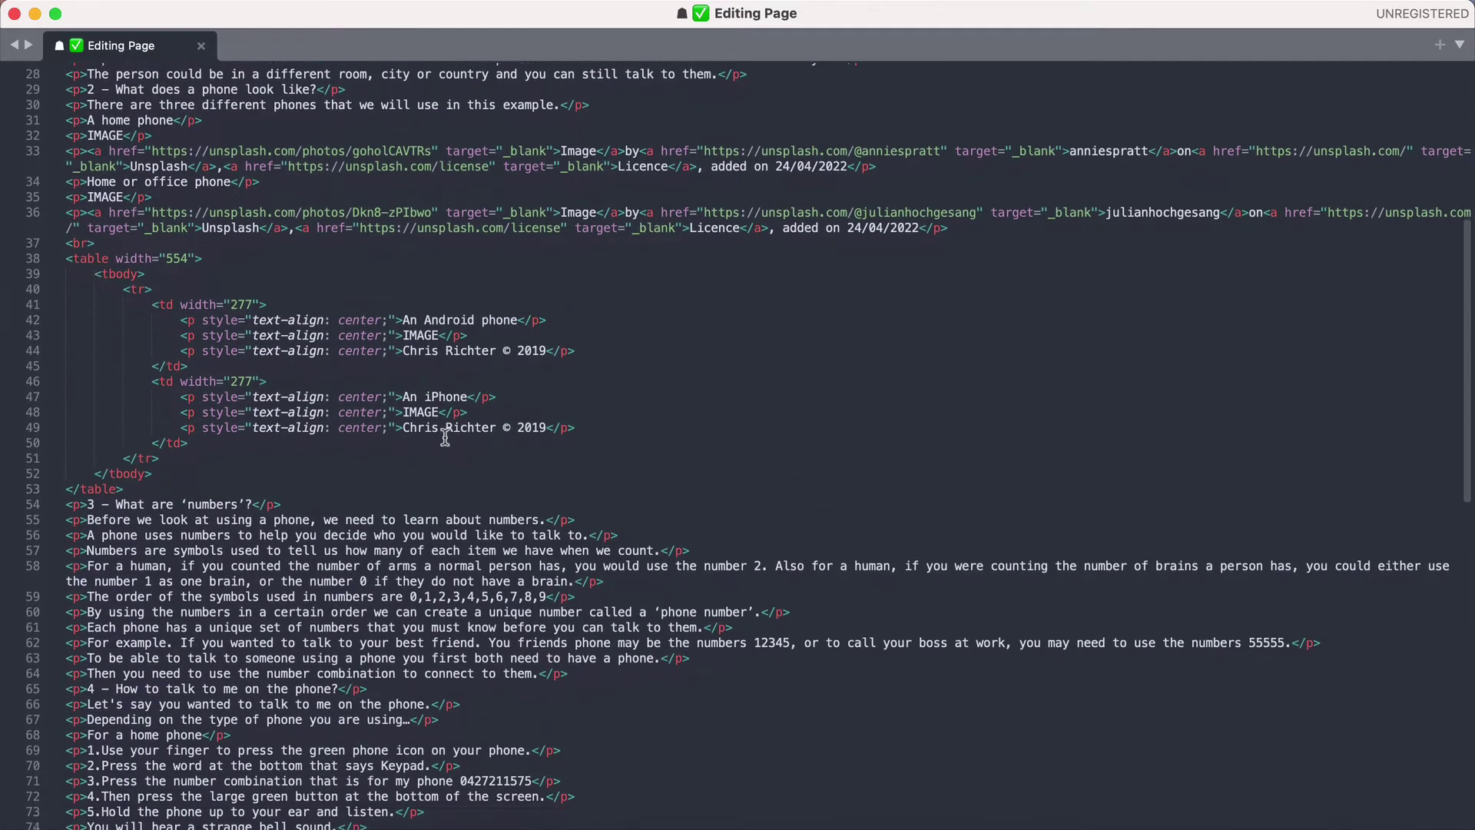
scroll(445, 437, "up", 20)
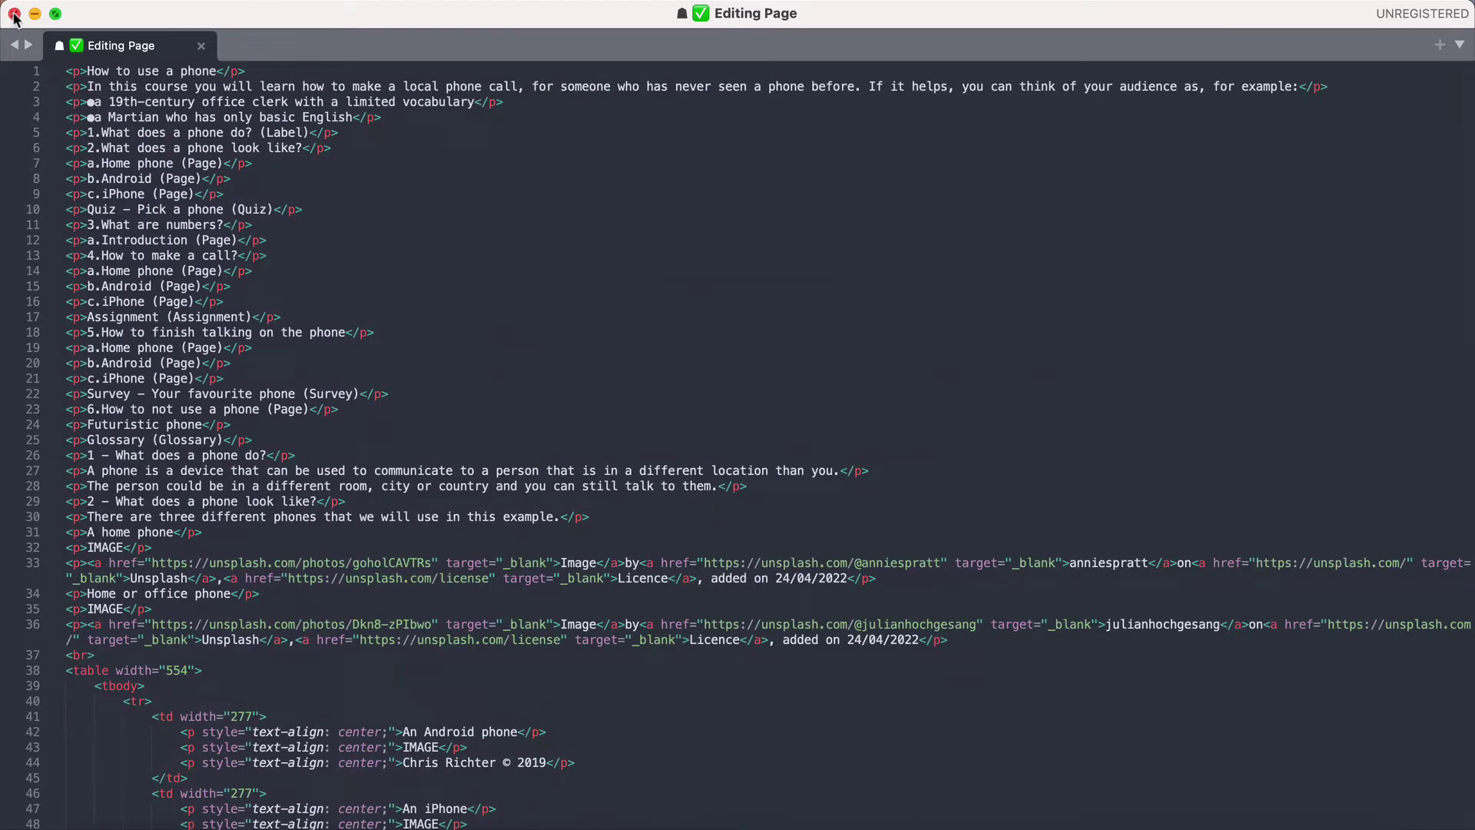
Close Sublime Text, expand the content editor to full browser, and tile Chrome beside Word
left_click(13, 15)
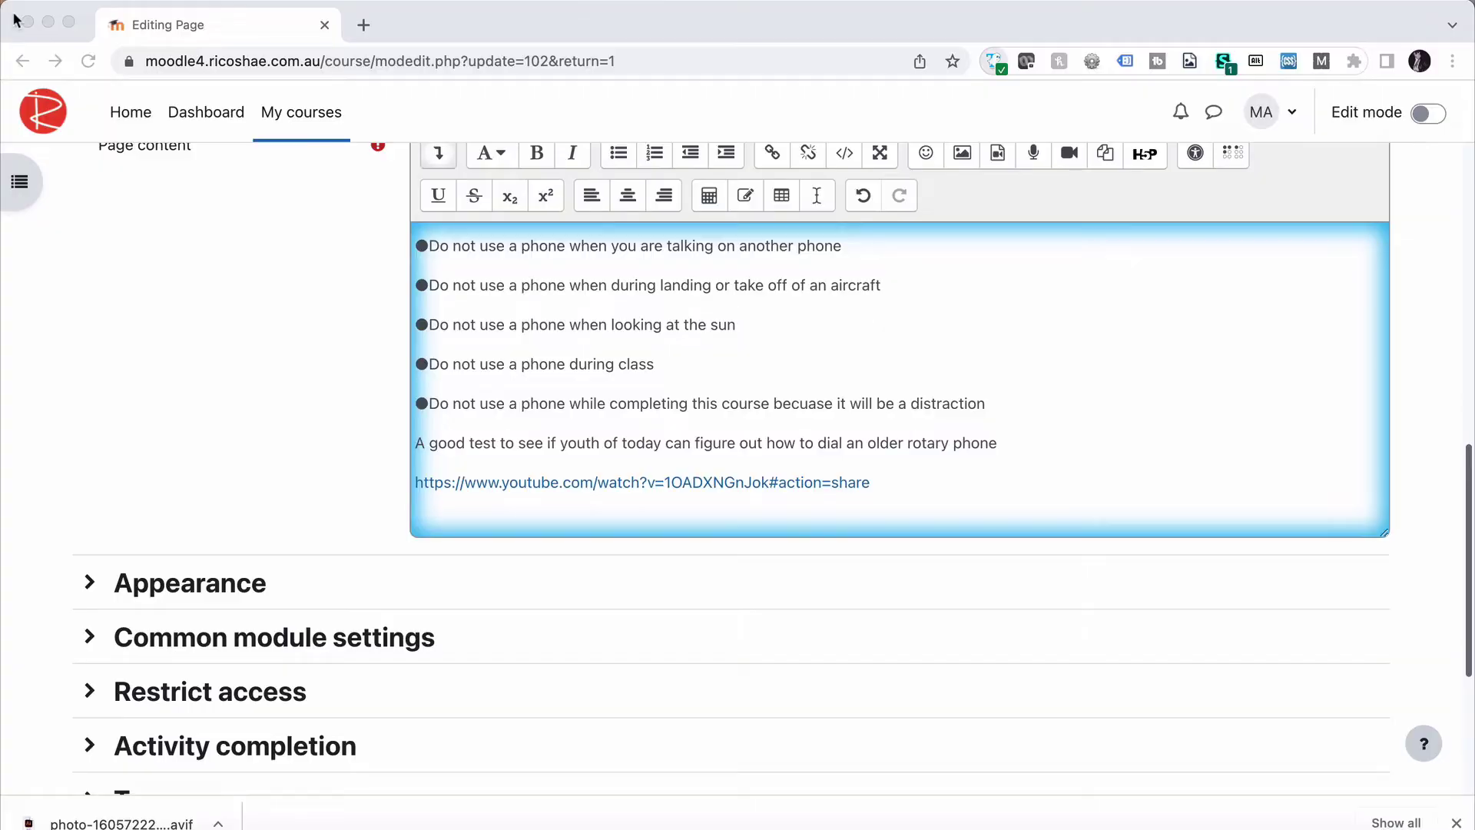
scroll(344, 408, "up", 3)
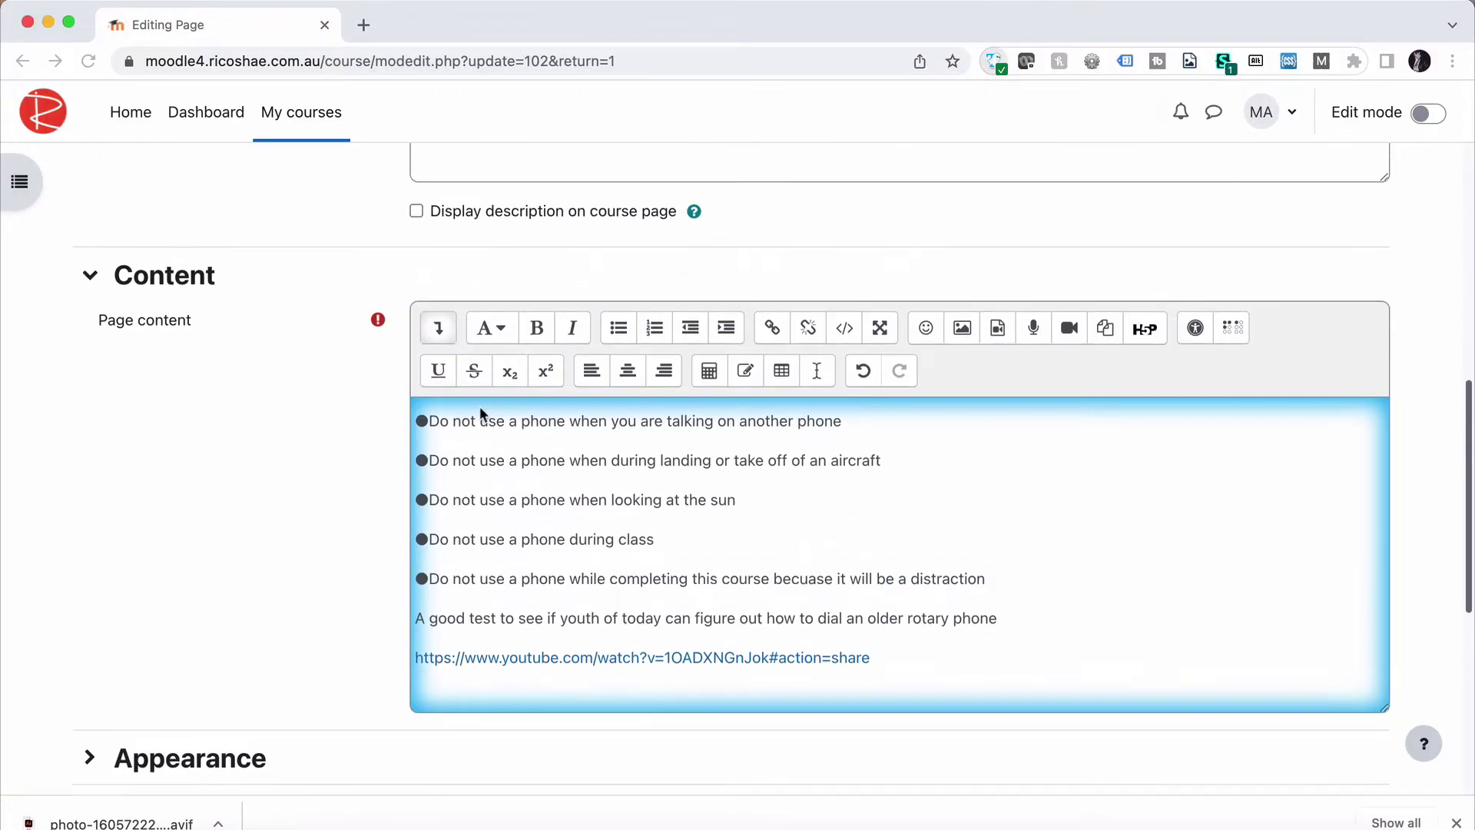
left_click(880, 329)
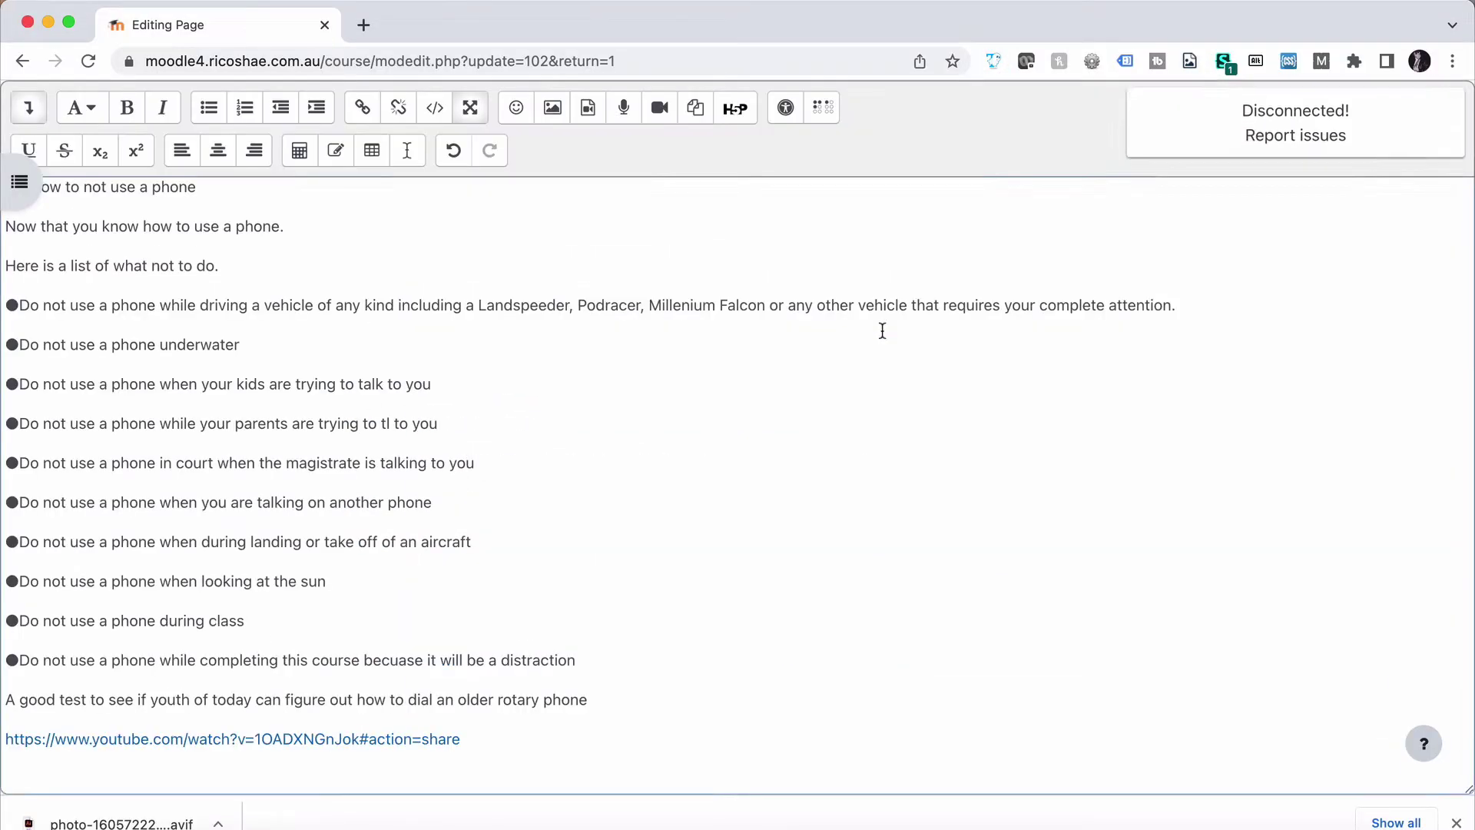
scroll(654, 410, "up", 20)
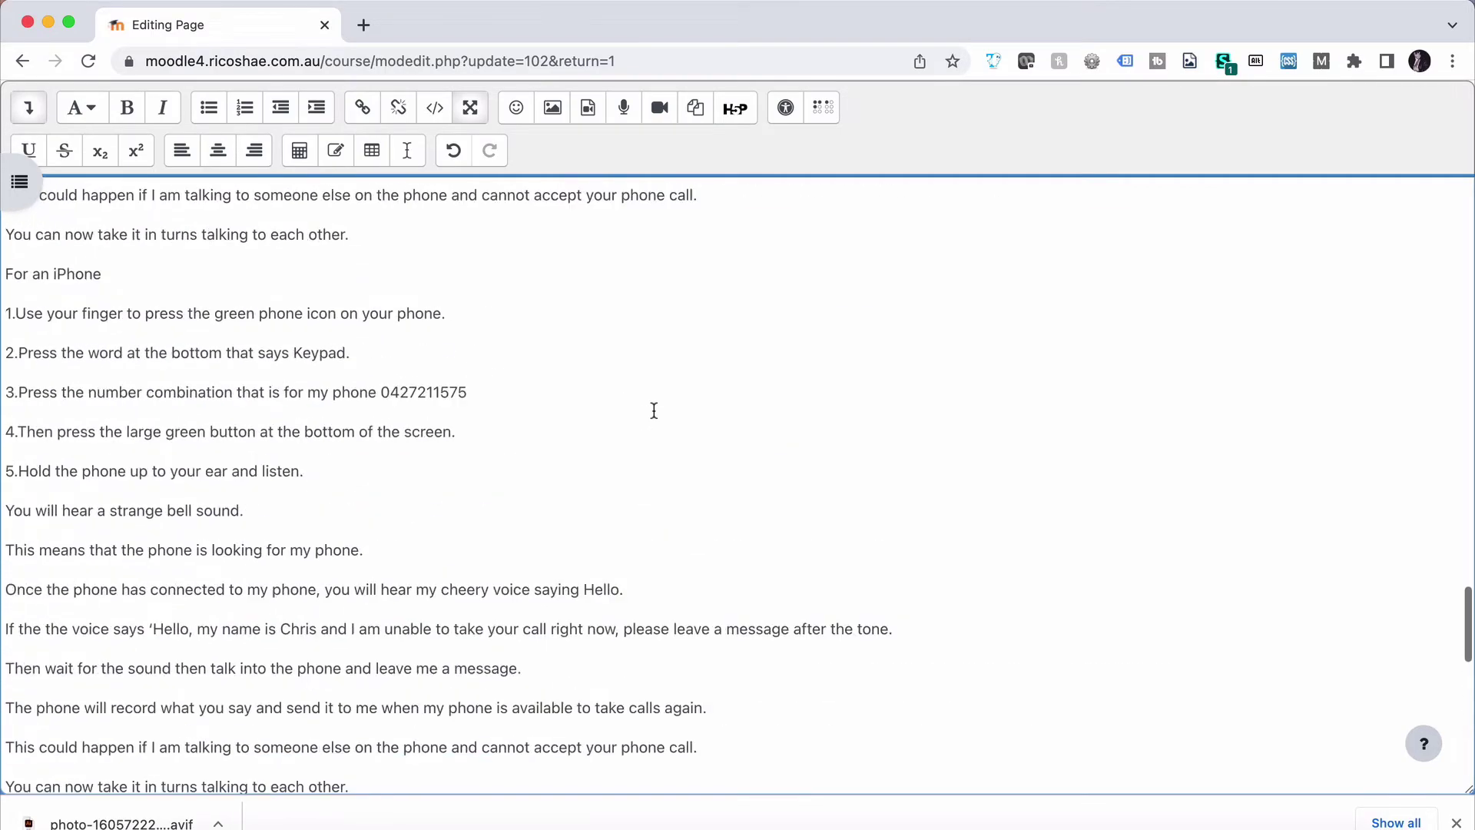
scroll(654, 410, "up", 10)
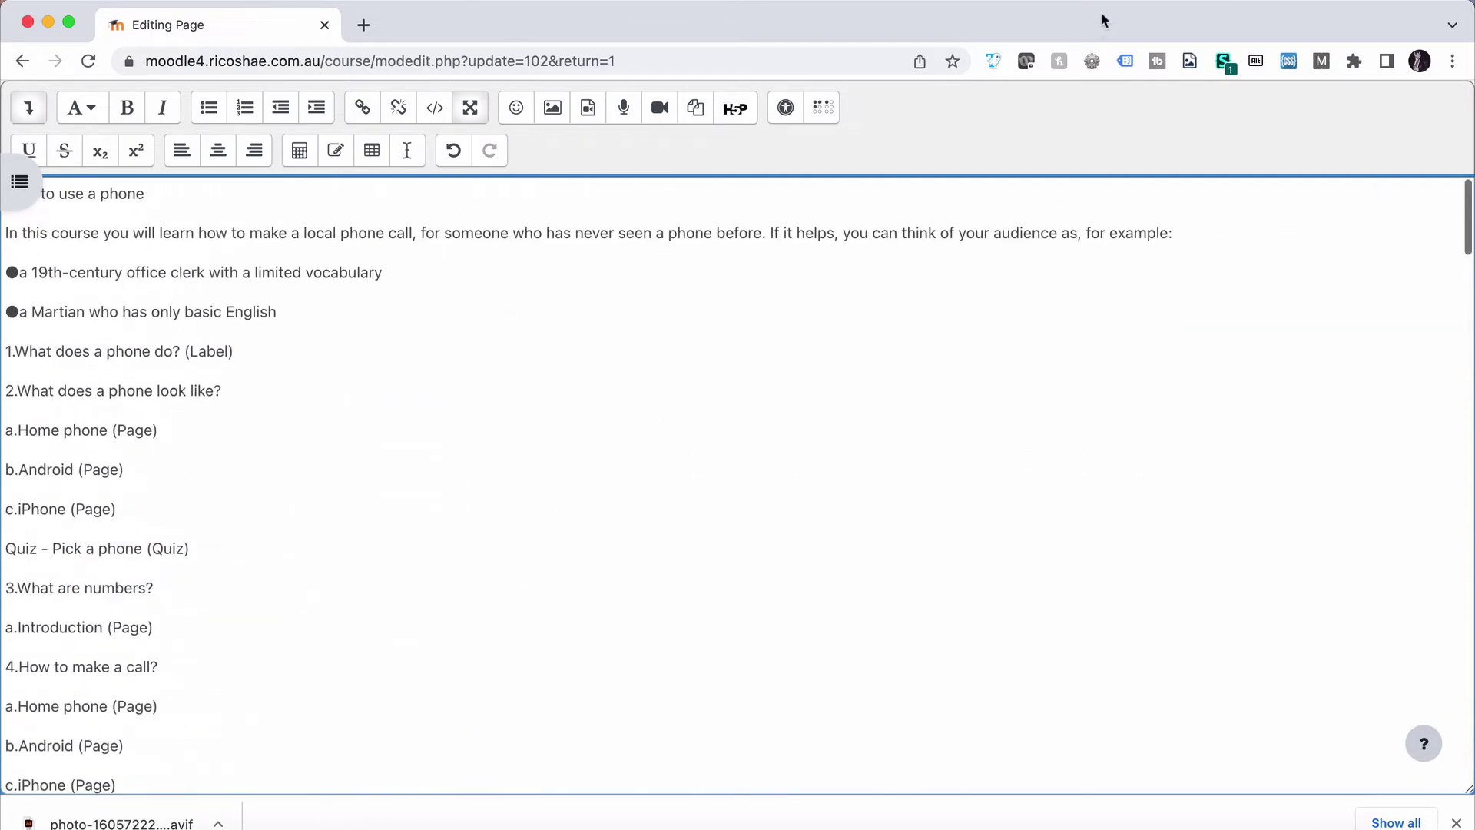
key("ctrl+alt+Left")
Bullet the two audience example lines and delete their leftover dots
scroll(928, 371, "up", 20)
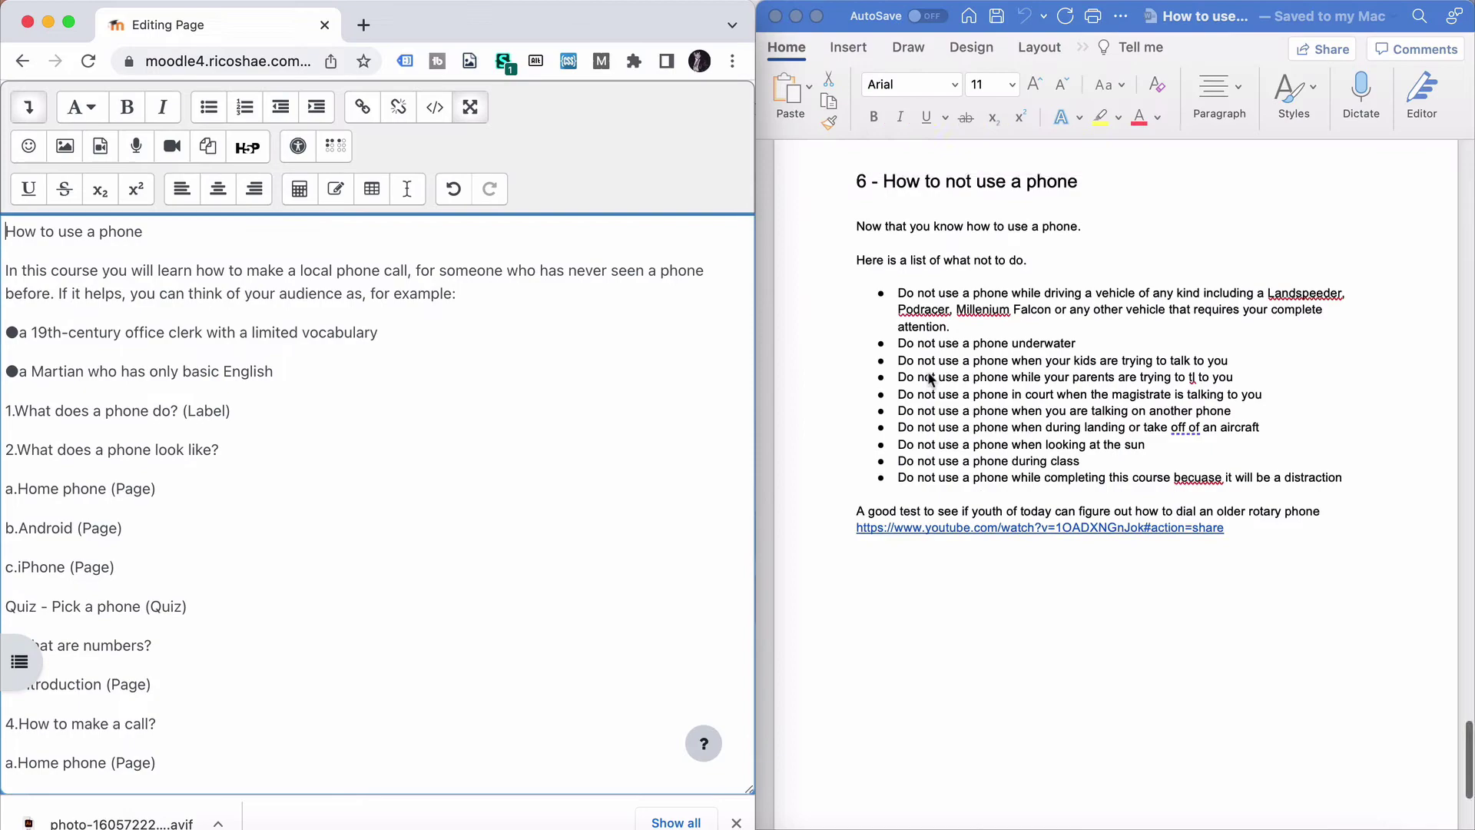
scroll(928, 373, "down", 3)
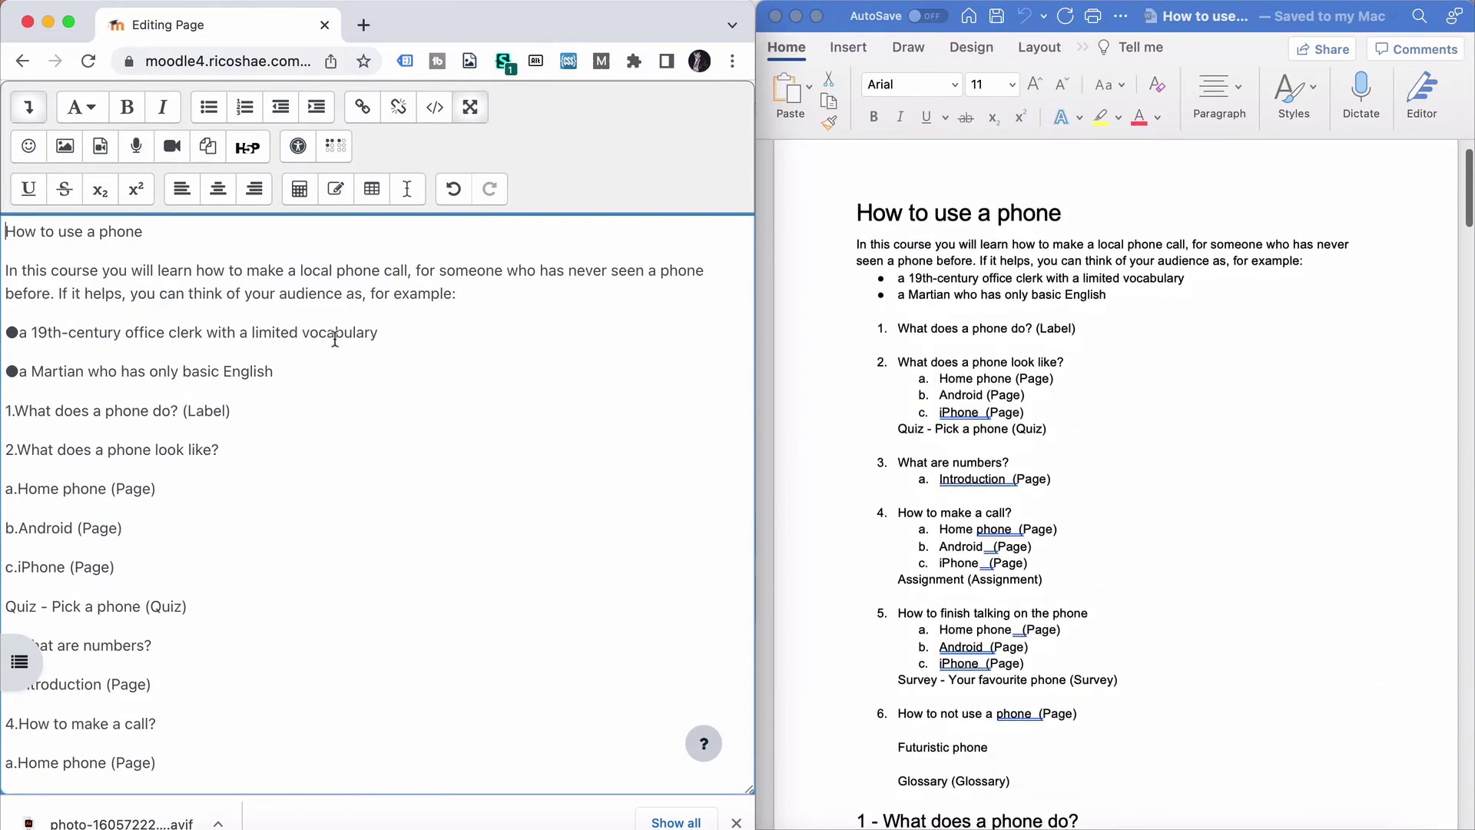
left_click_drag(275, 372, 85, 332)
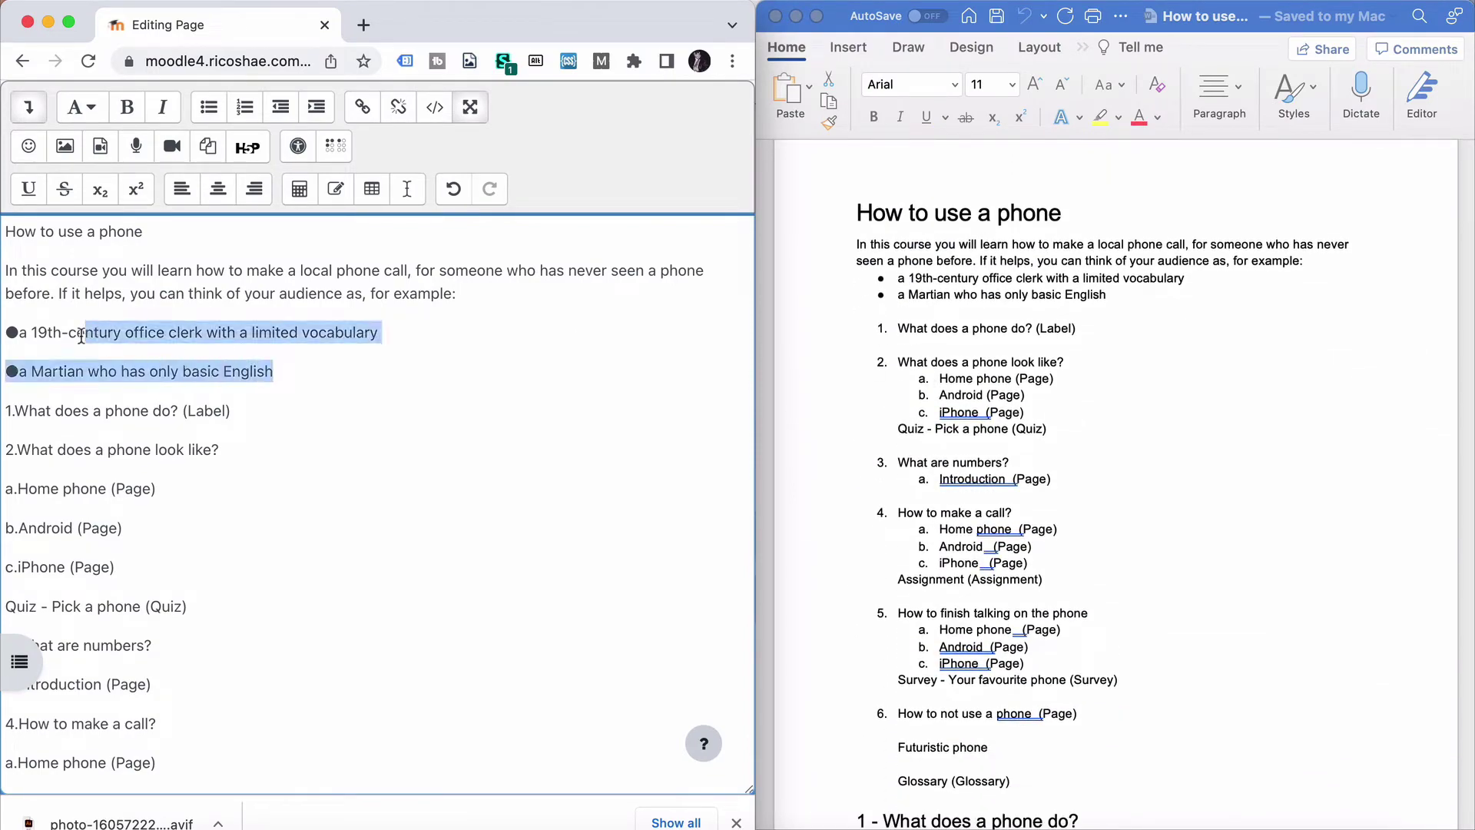
left_click(209, 108)
left_click(44, 332)
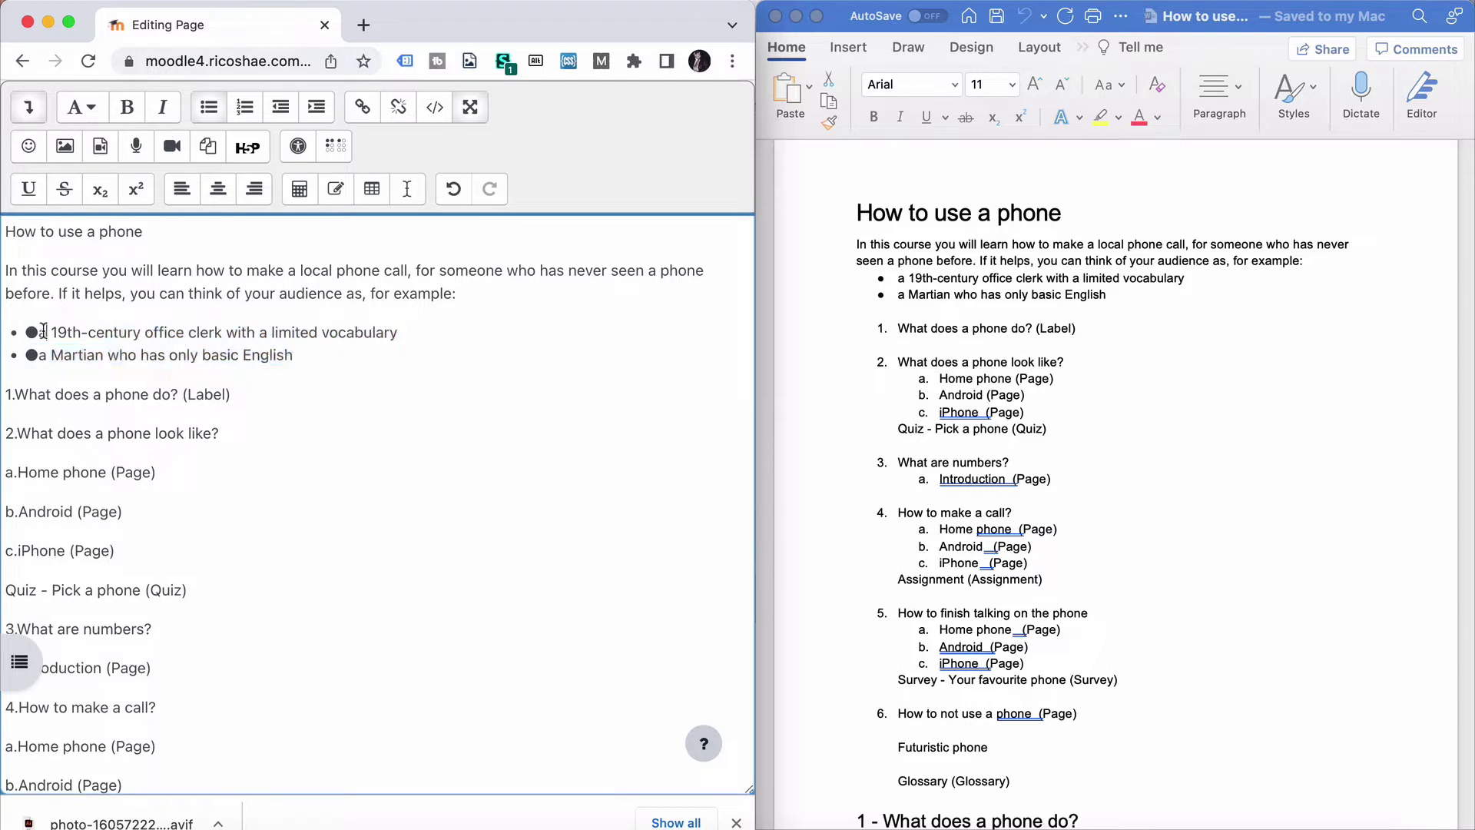
key("BackSpace")
key("Down")
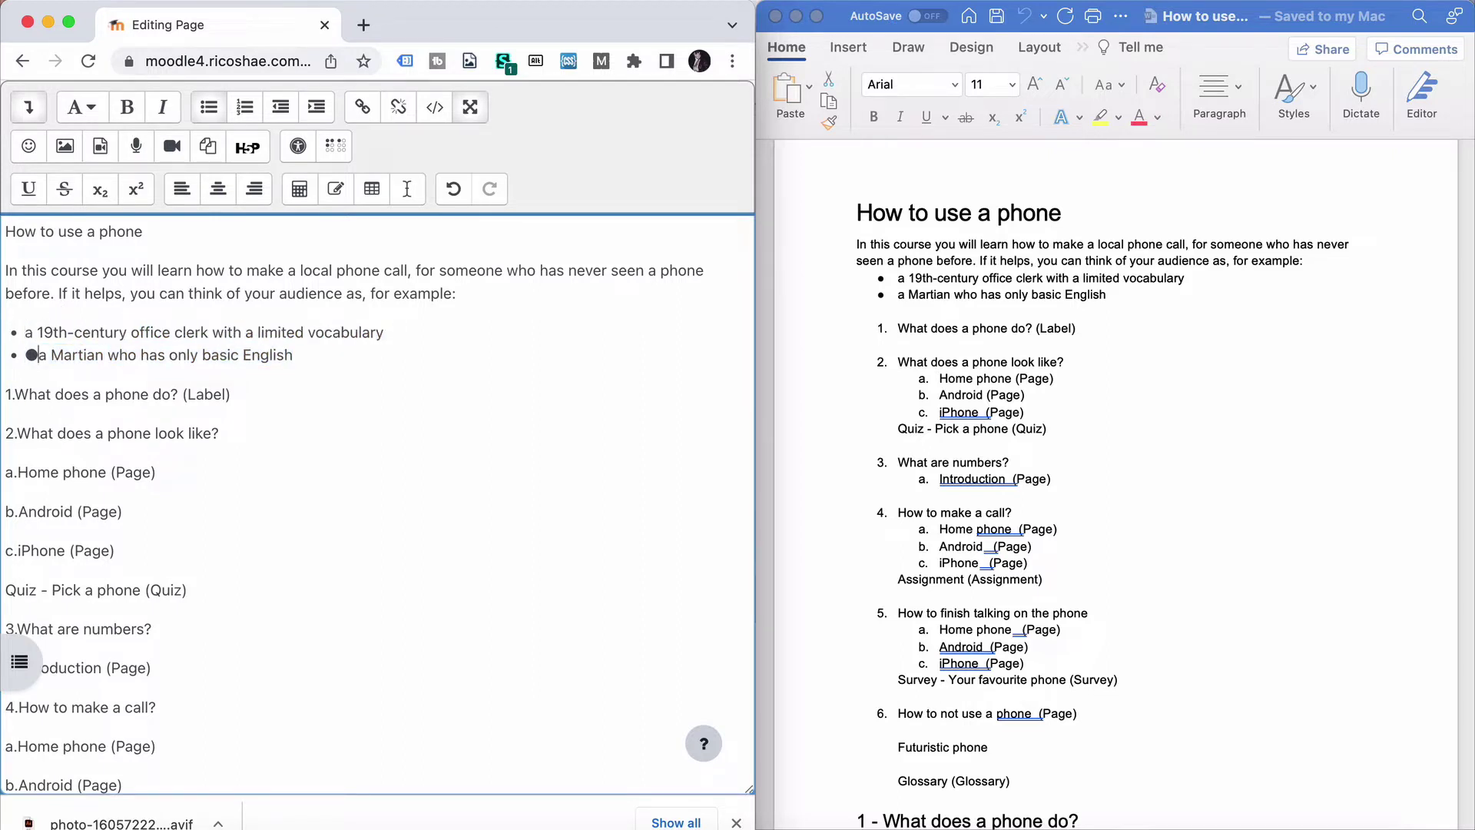
key("BackSpace")
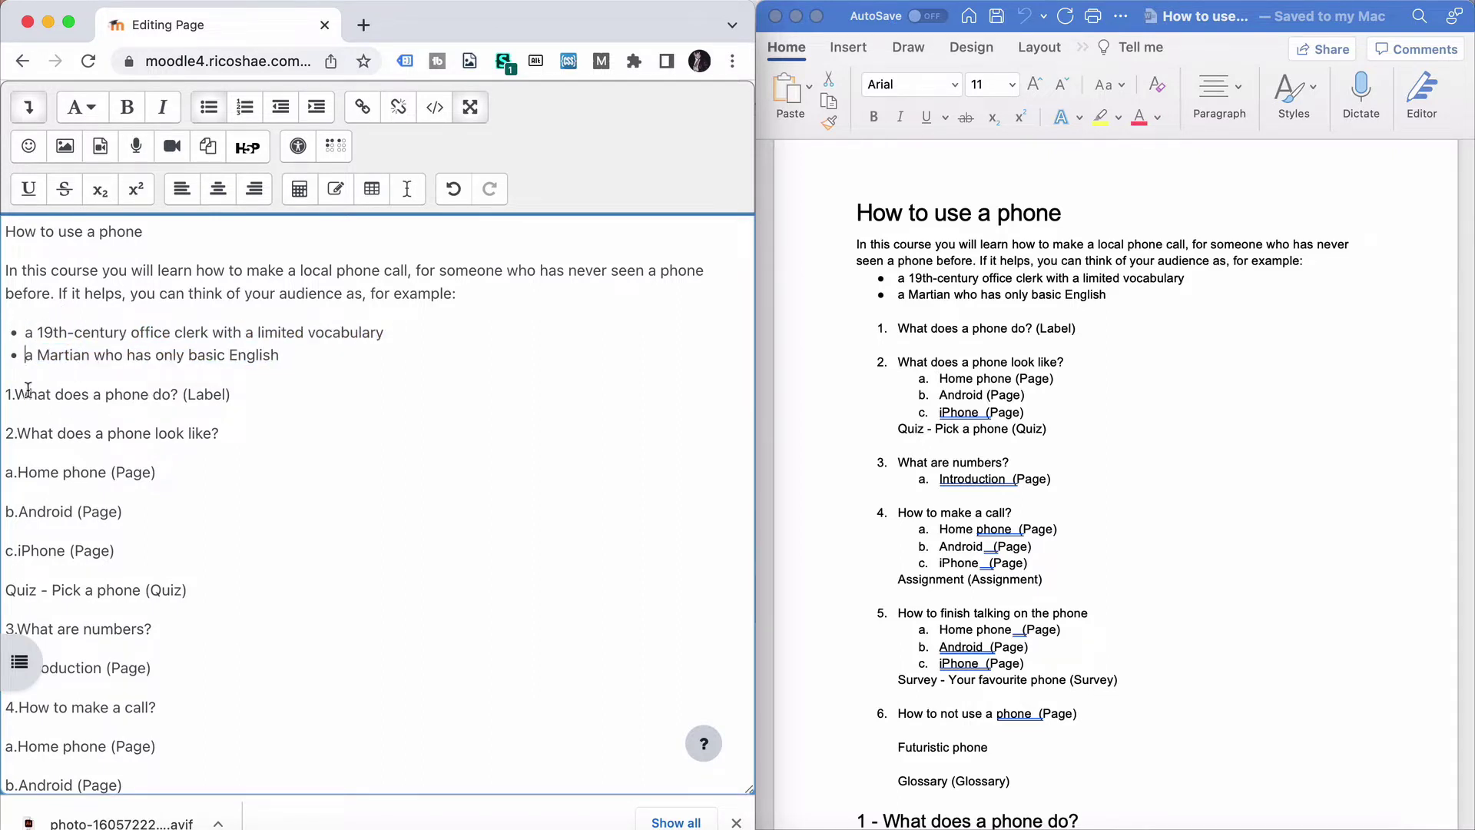
Turn the outline lines from item 1 onward into a numbered list
left_click_drag(28, 395, 106, 508)
scroll(90, 557, "down", 5)
scroll(94, 568, "down", 5)
scroll(94, 569, "down", 1)
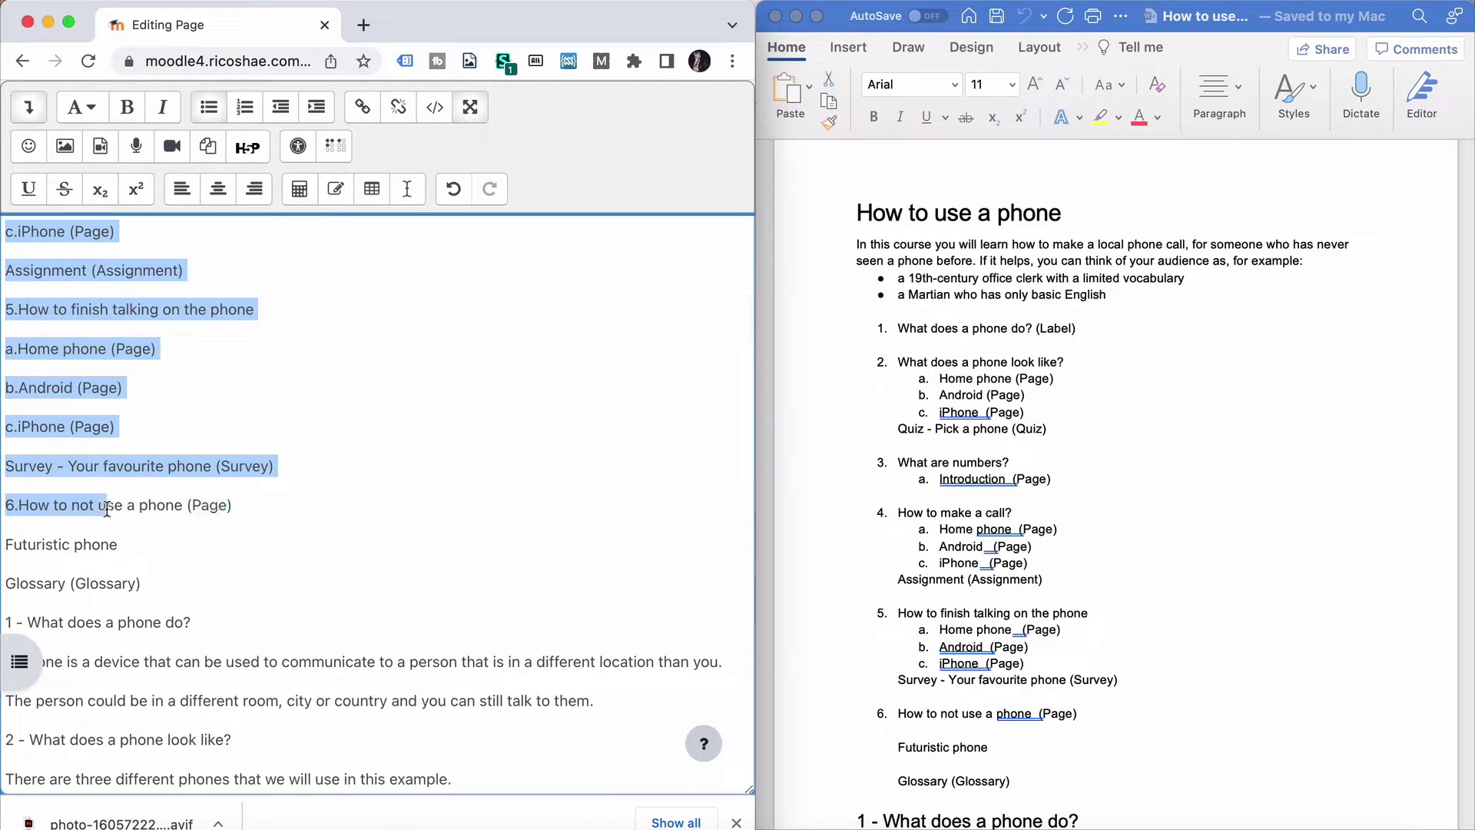
left_click(244, 107)
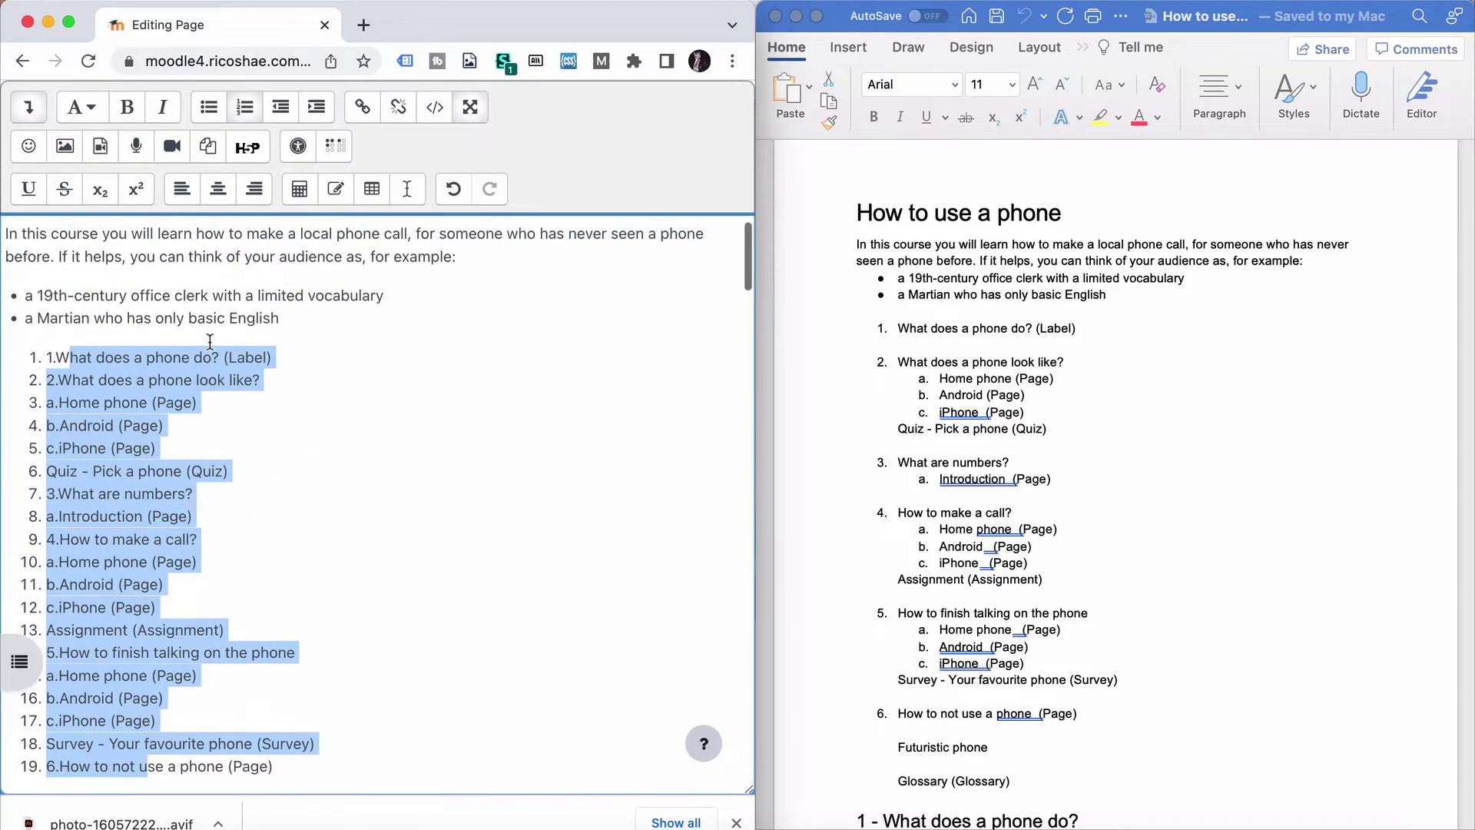
left_click(105, 380)
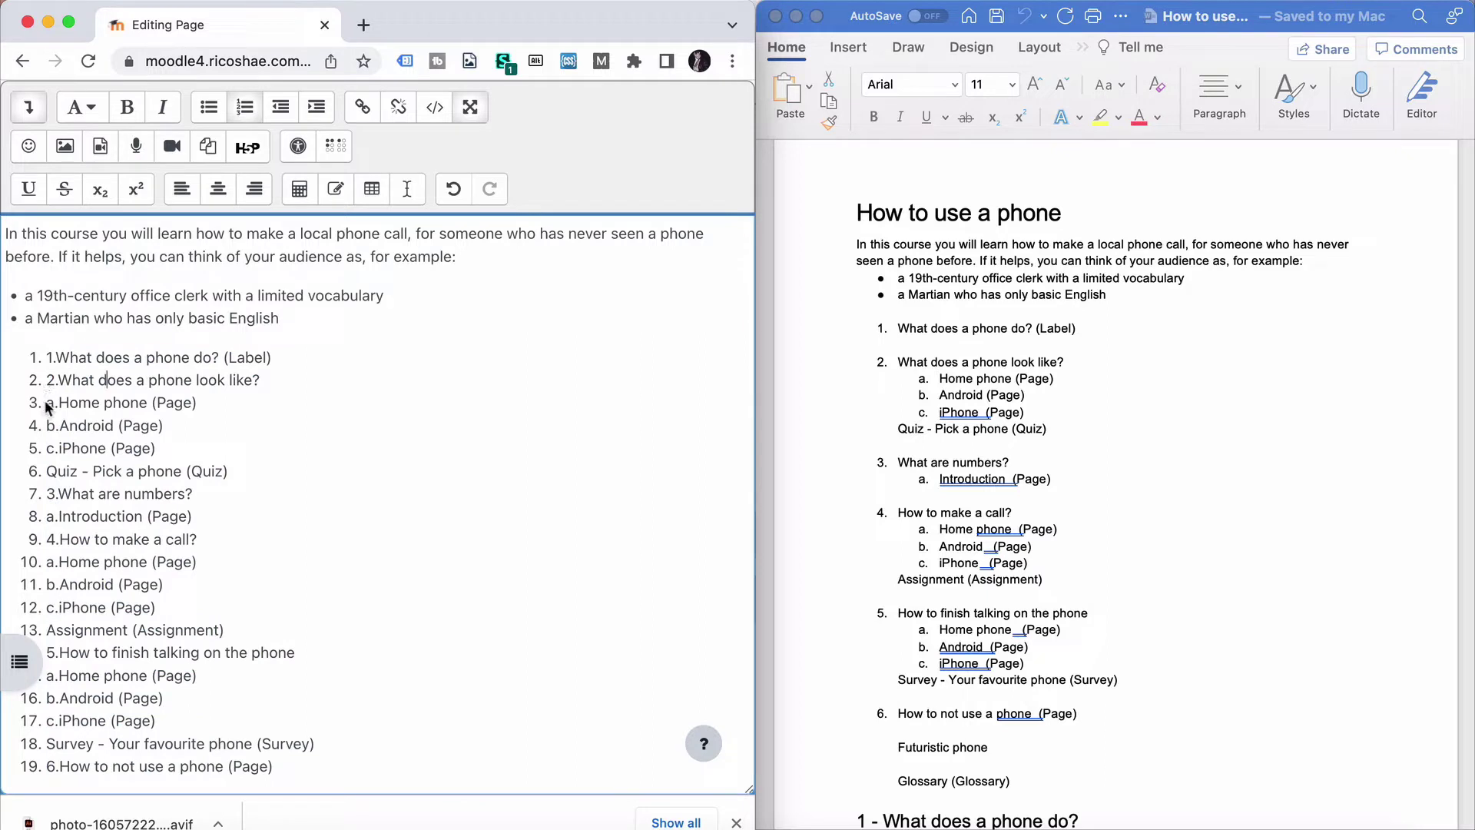
Indent Home phone, Android and iPhone under item 2 and remove their a., b. and 2 prefixes
left_click_drag(45, 401, 88, 465)
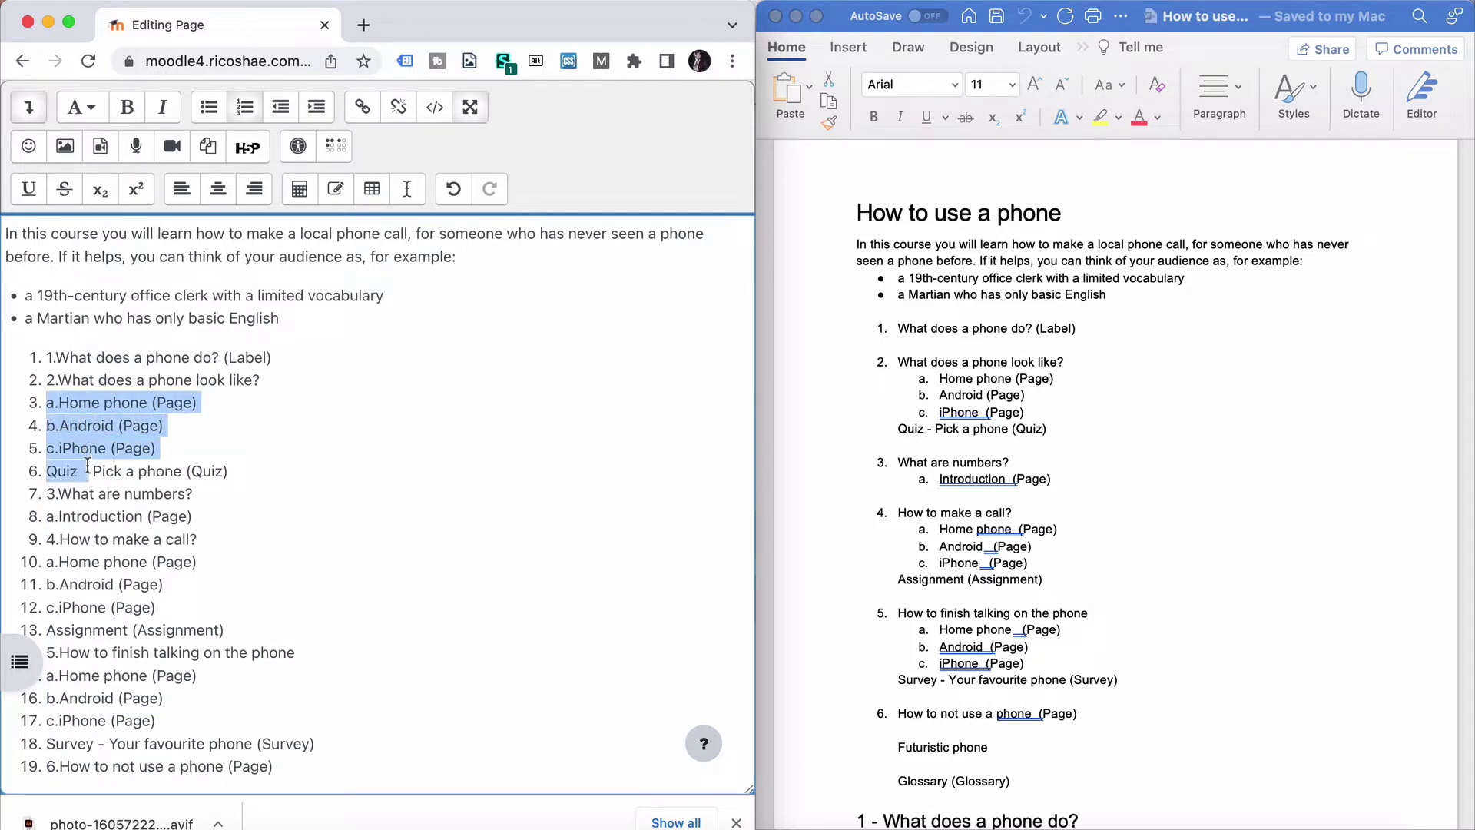
left_click(315, 107)
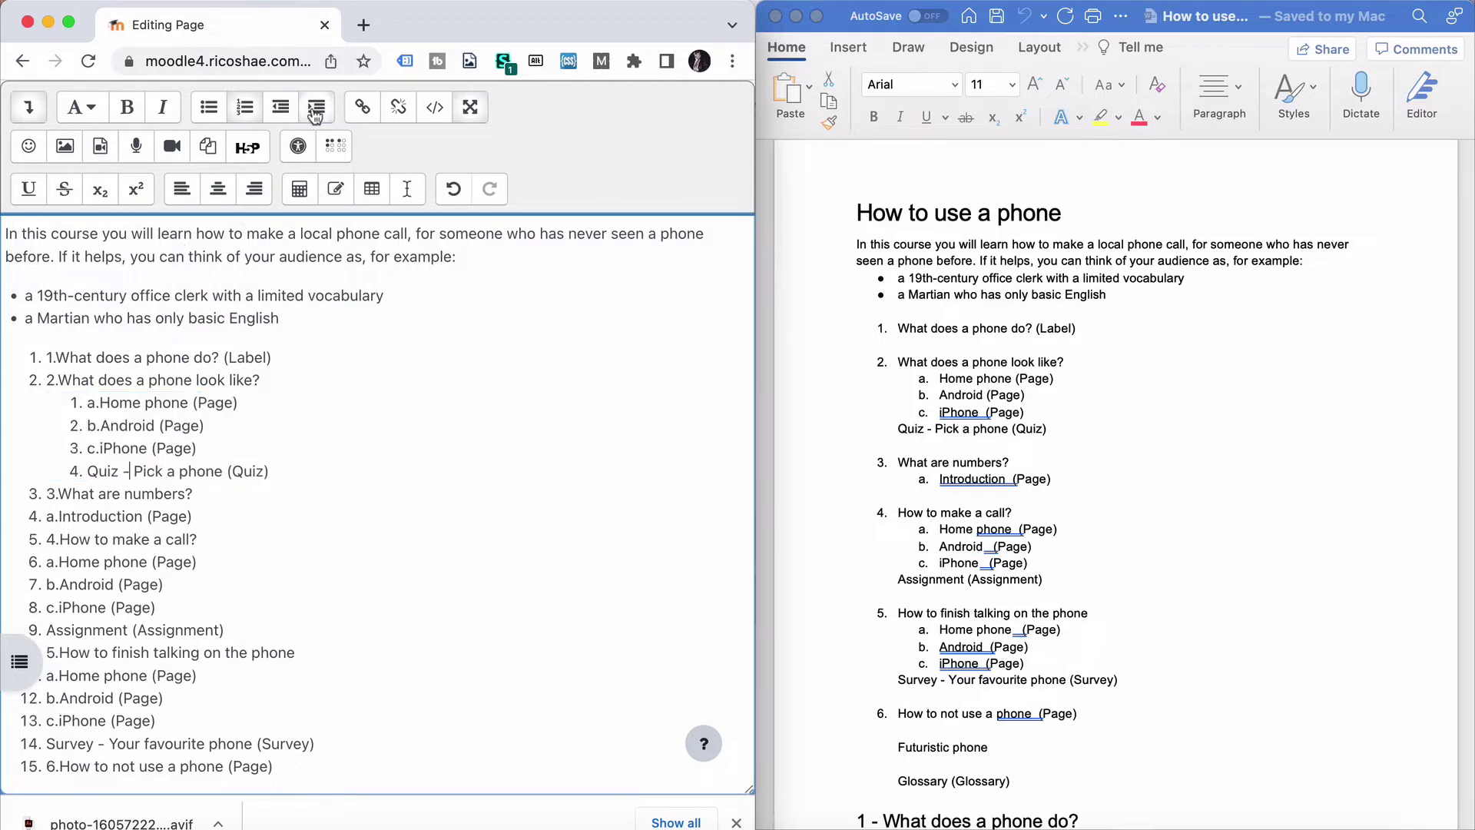
left_click(99, 401)
key("BackSpace")
key("BackSpace")
key("BackSpace")
key("BackSpace")
left_click(88, 448)
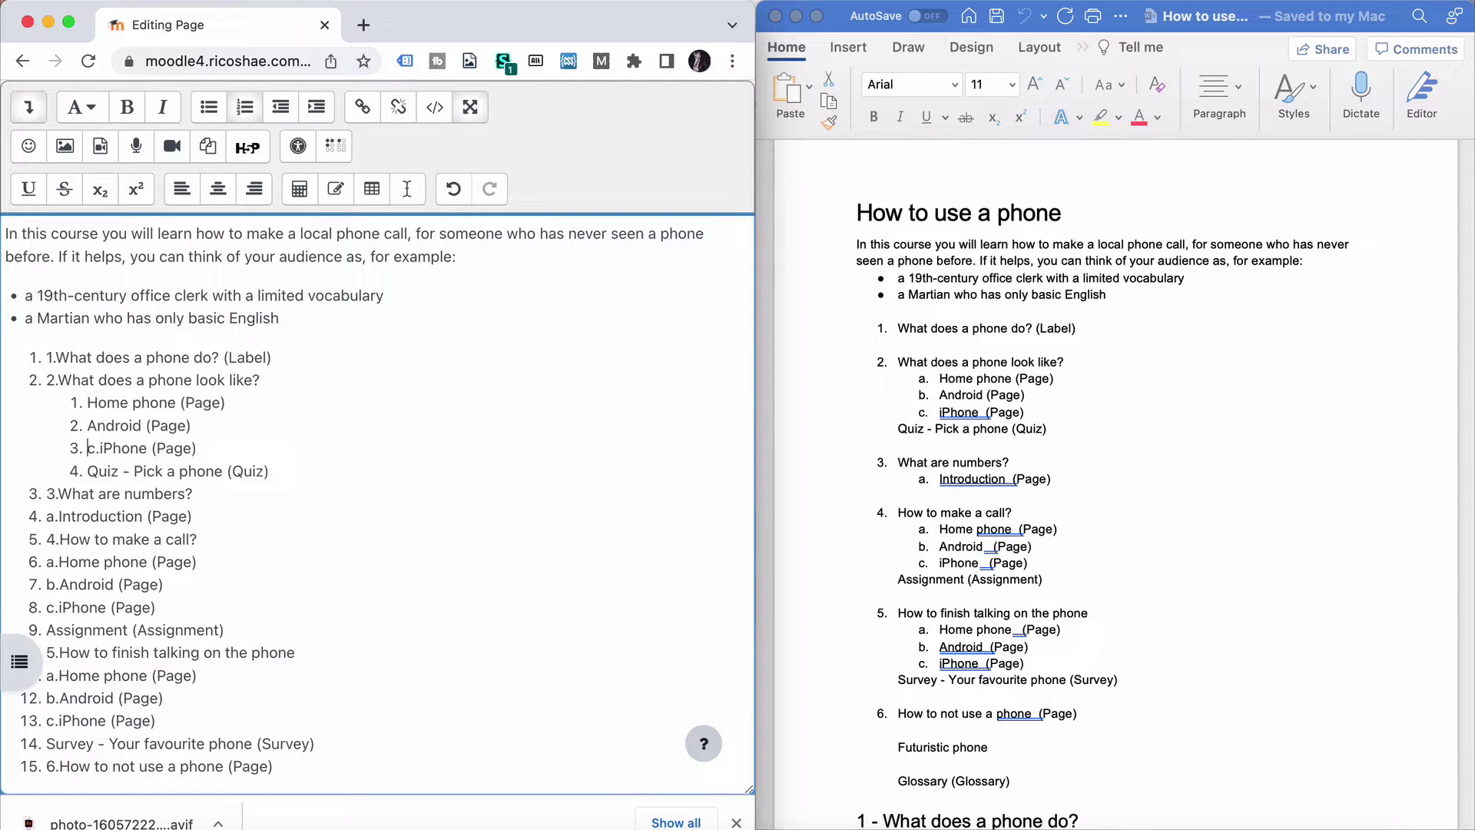
key("BackSpace")
key("BackSpace")
key("BackSpace")
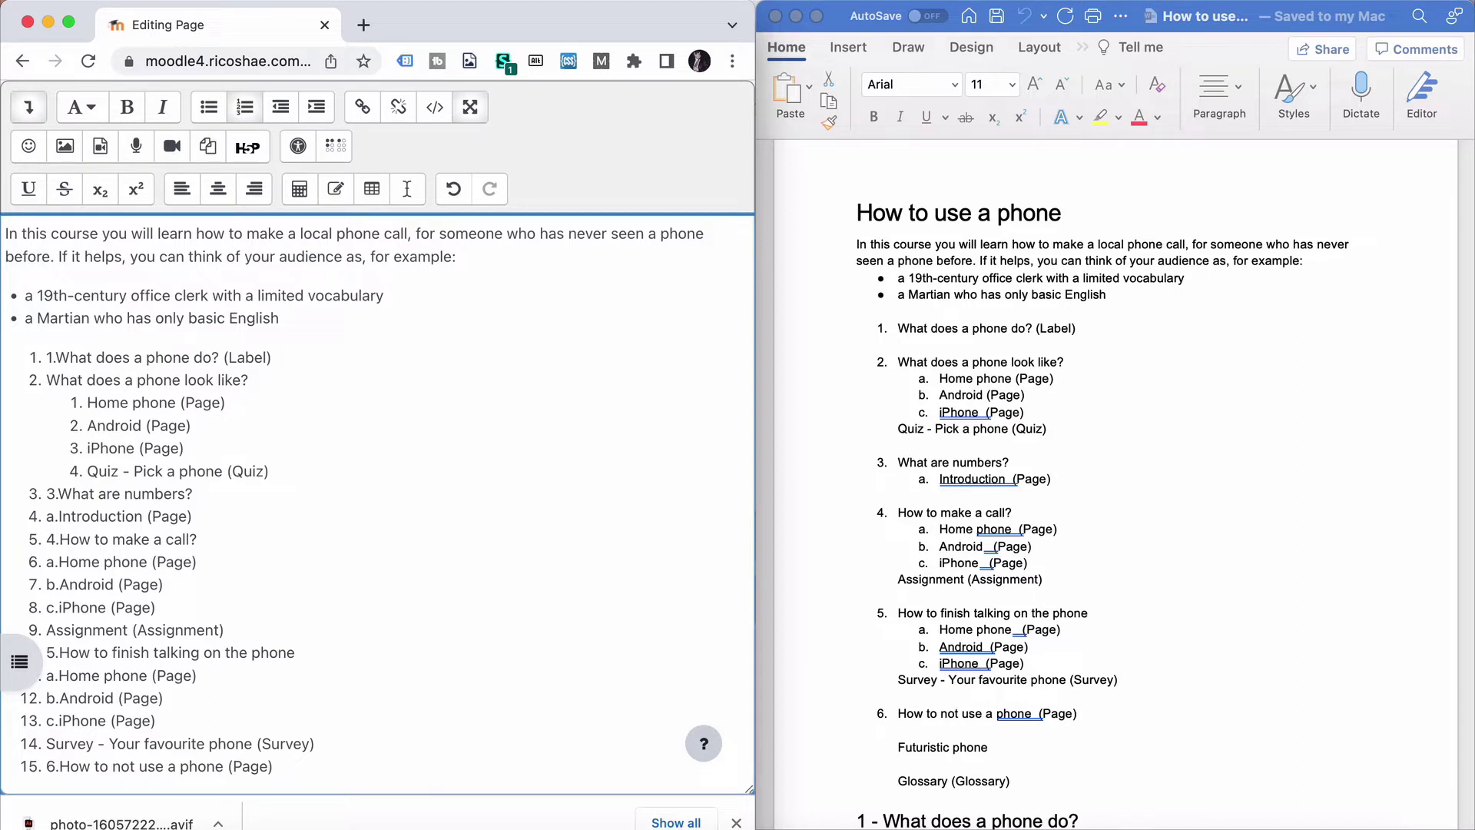
Delete the stray 1 and 3, and nest Introduction under 'What are numbers?' without its a. prefix
key("BackSpace")
left_click(87, 403)
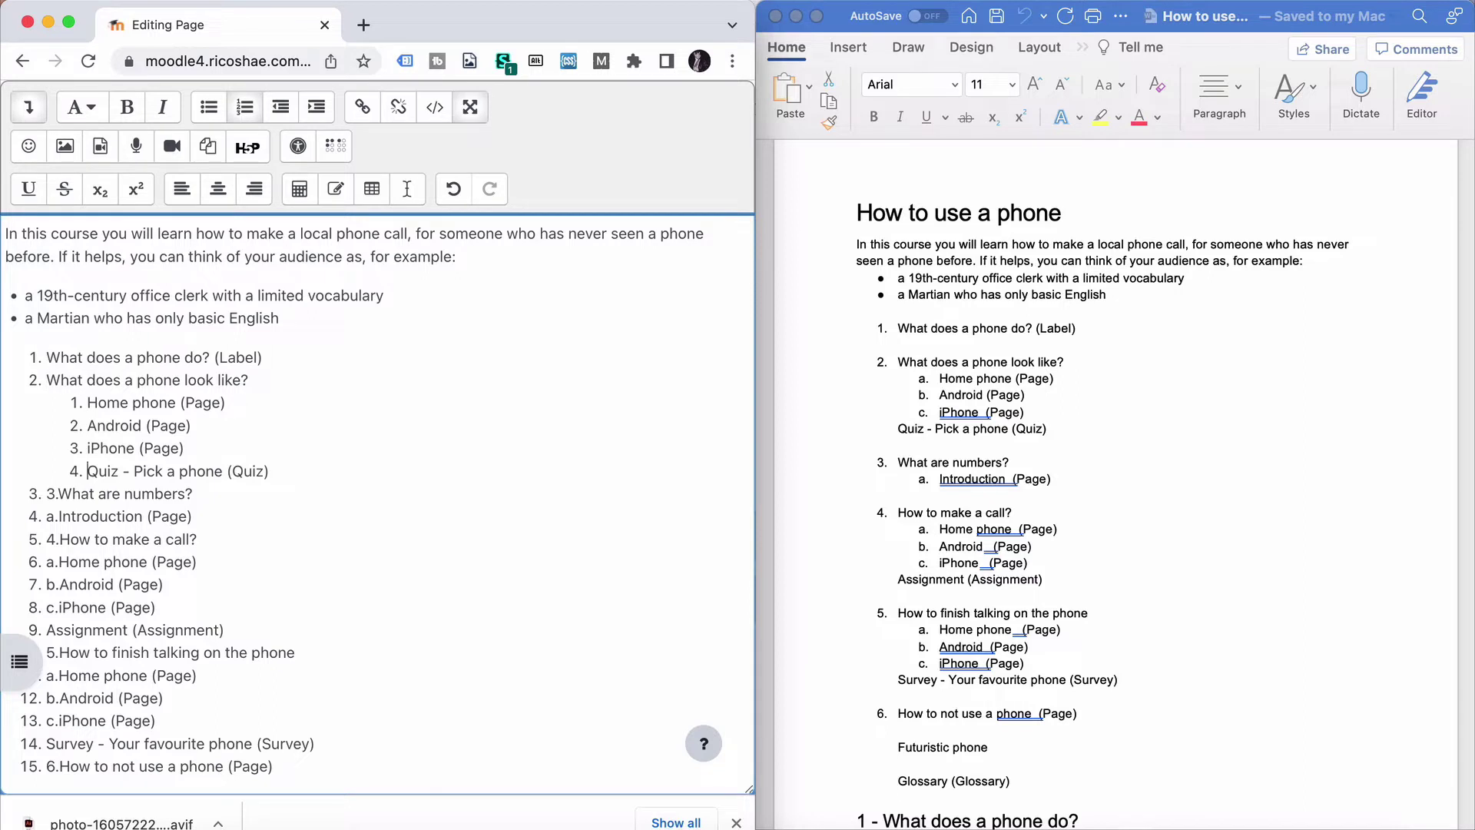
key("BackSpace")
left_click(46, 516)
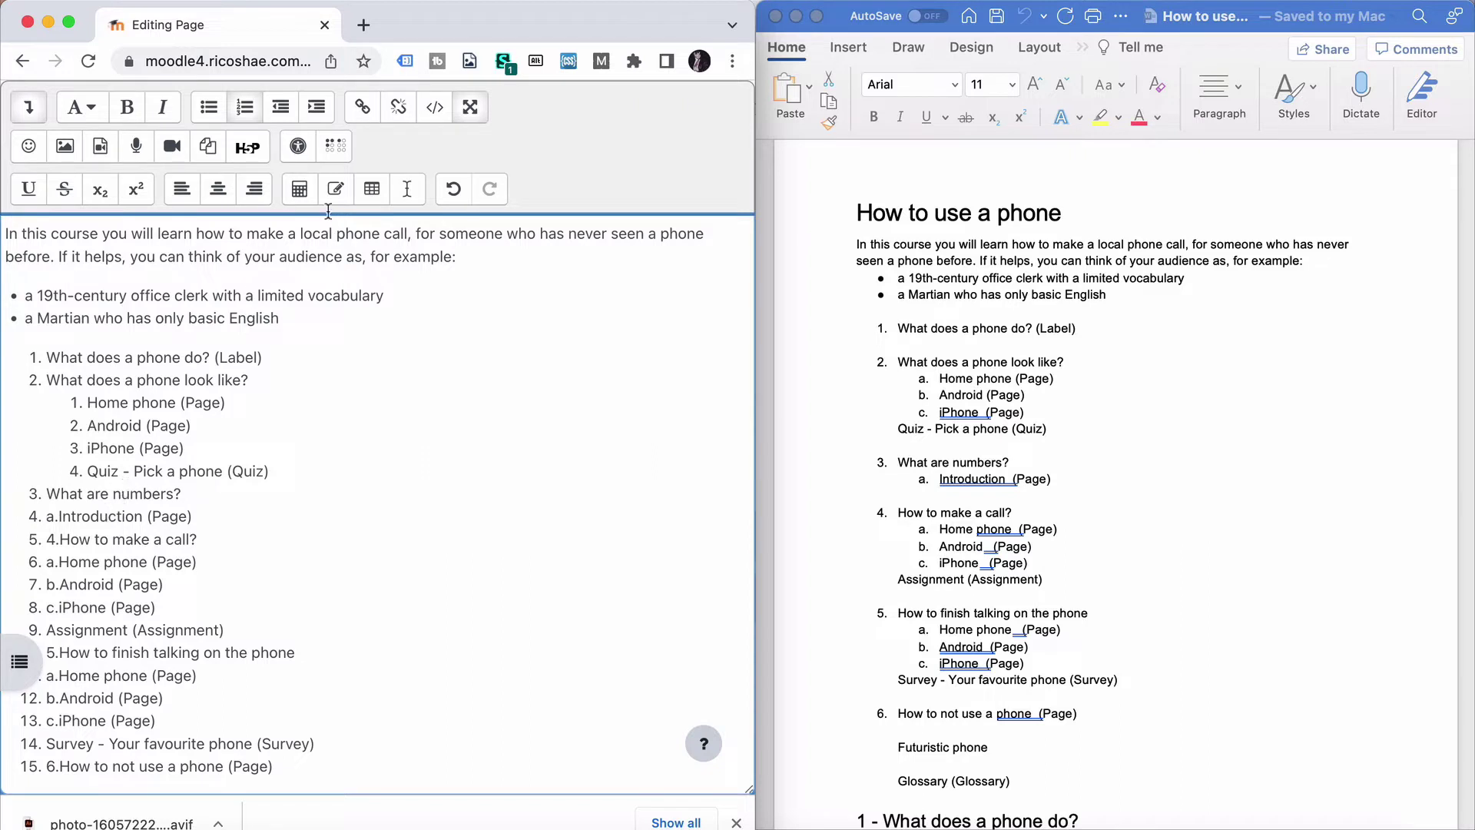
left_click(318, 116)
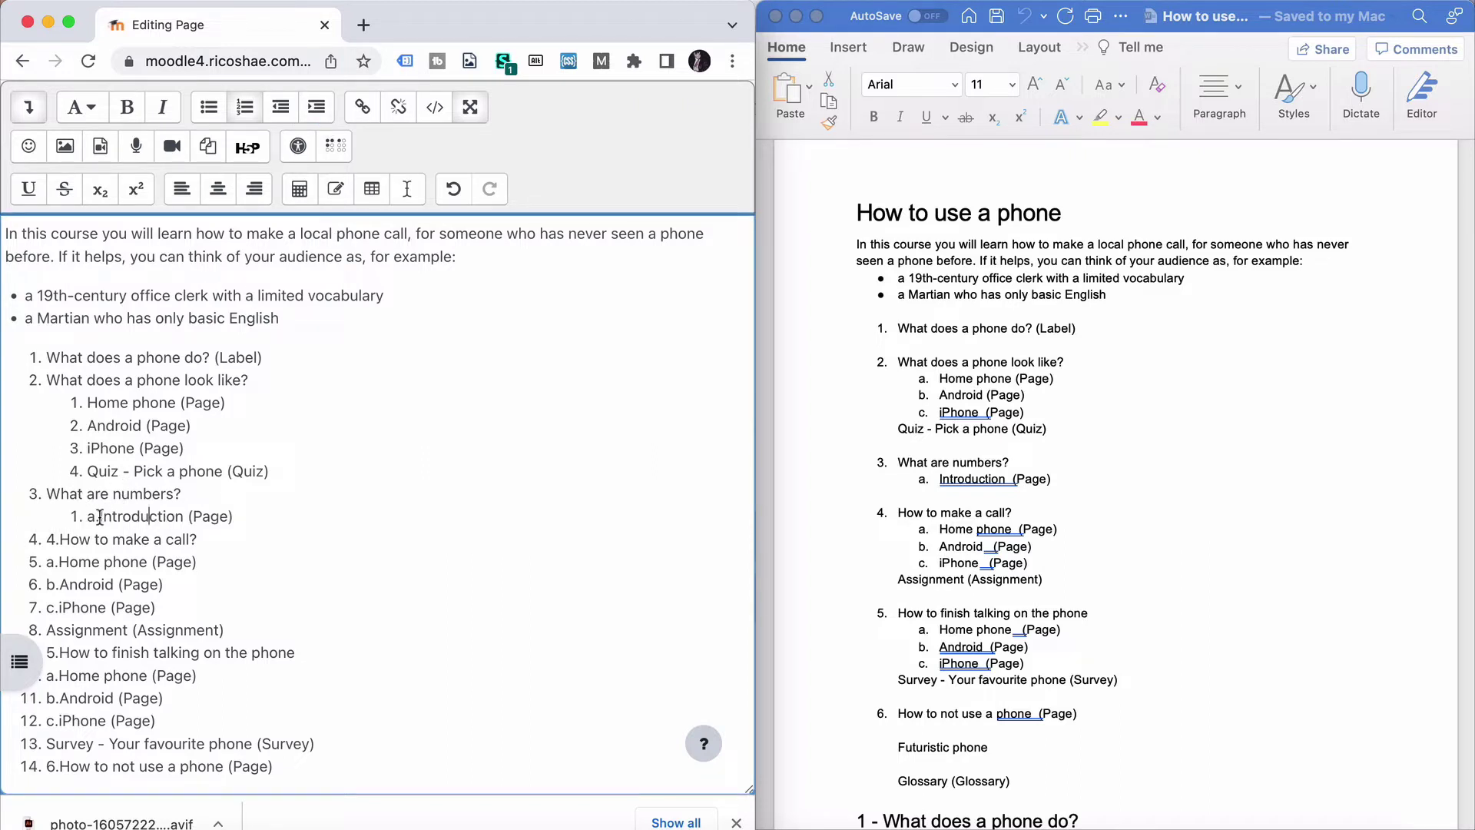
key("Delete")
key("Delete")
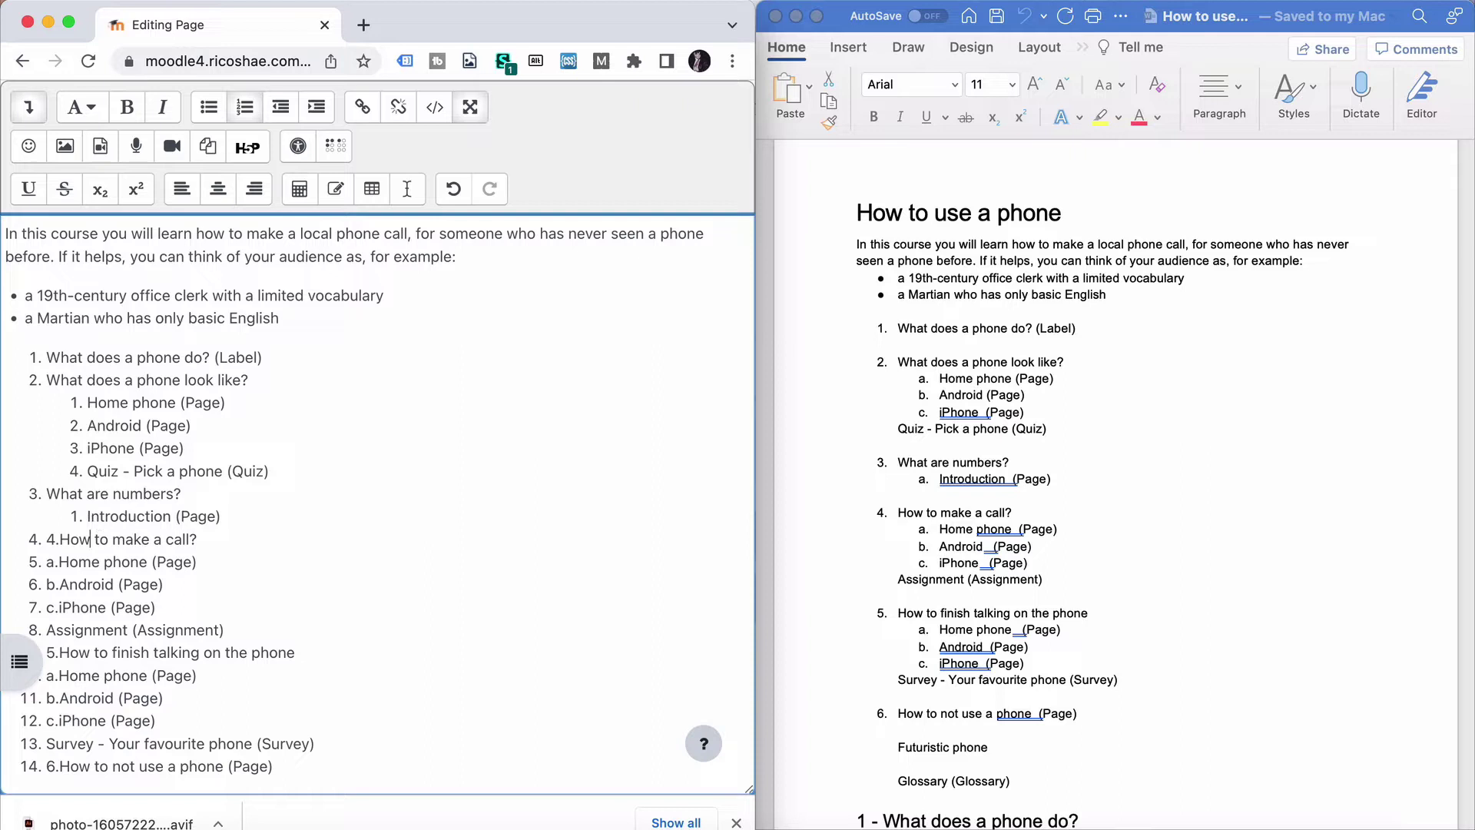
Remove the 4. prefix from 'How to make a call?' and nest Home phone beneath it
left_click(60, 539)
key("BackSpace")
key("BackSpace")
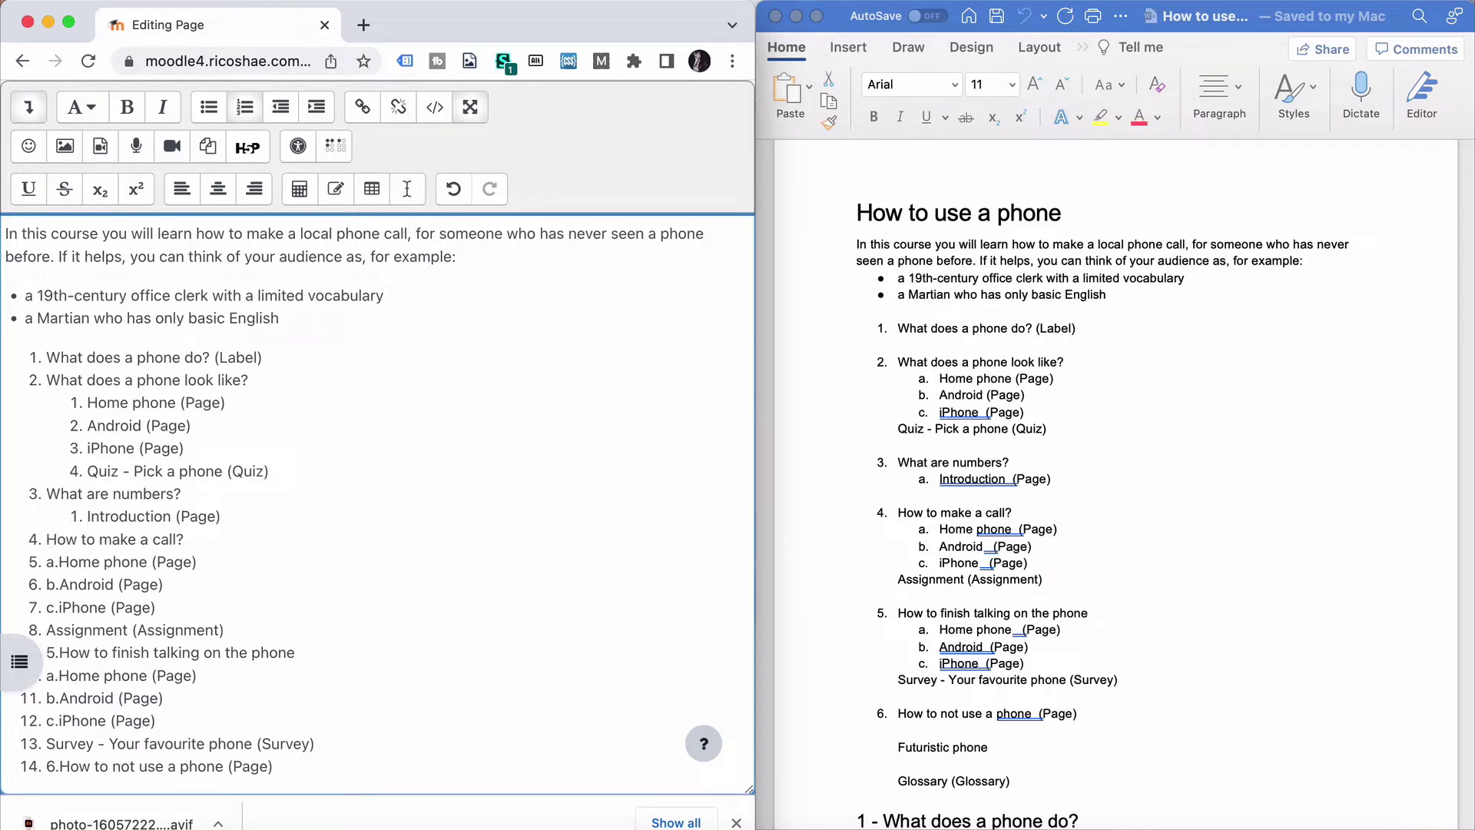
left_click(55, 561)
left_click(317, 107)
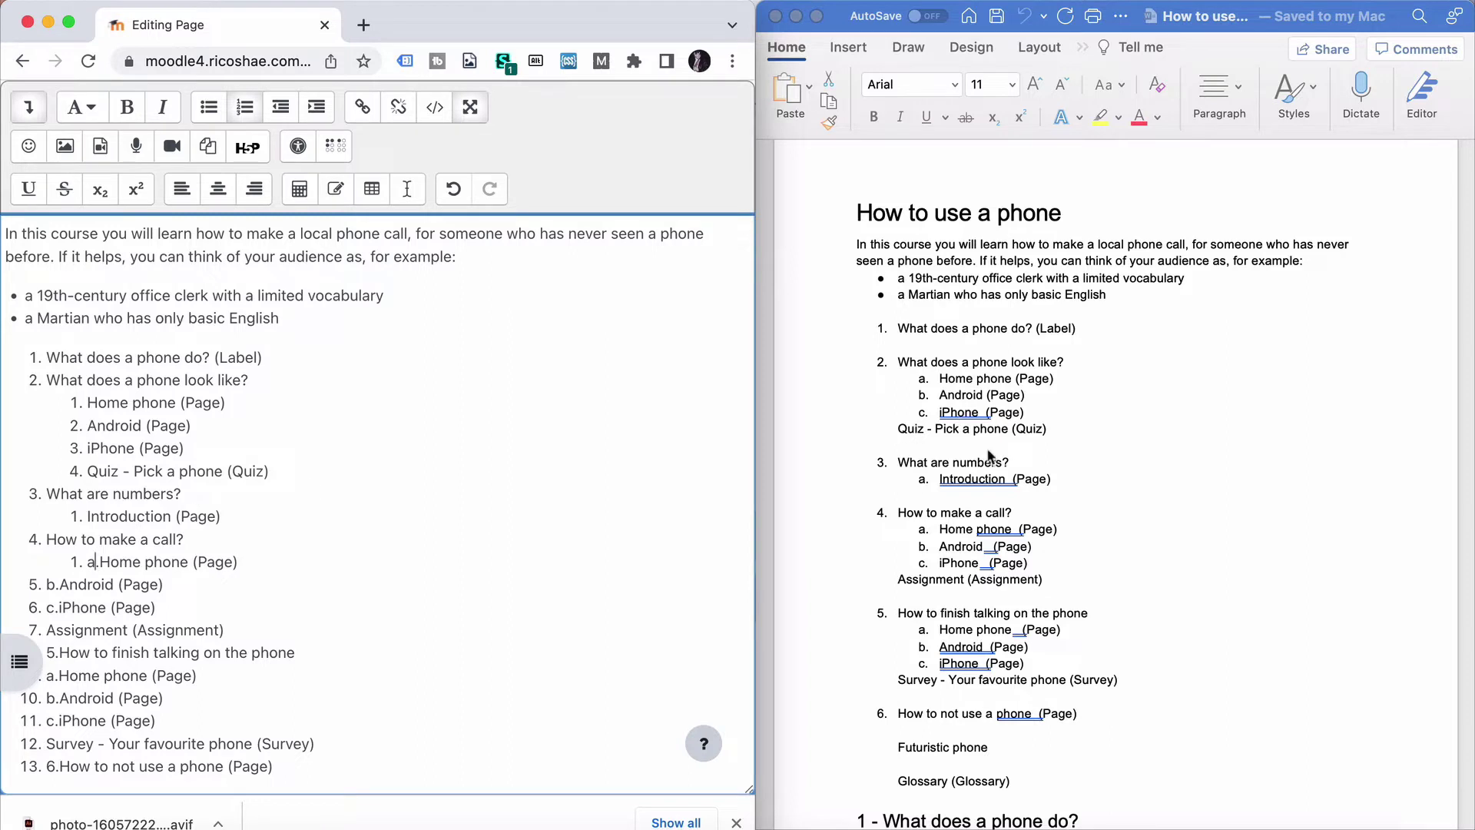
scroll(141, 562, "down", 2)
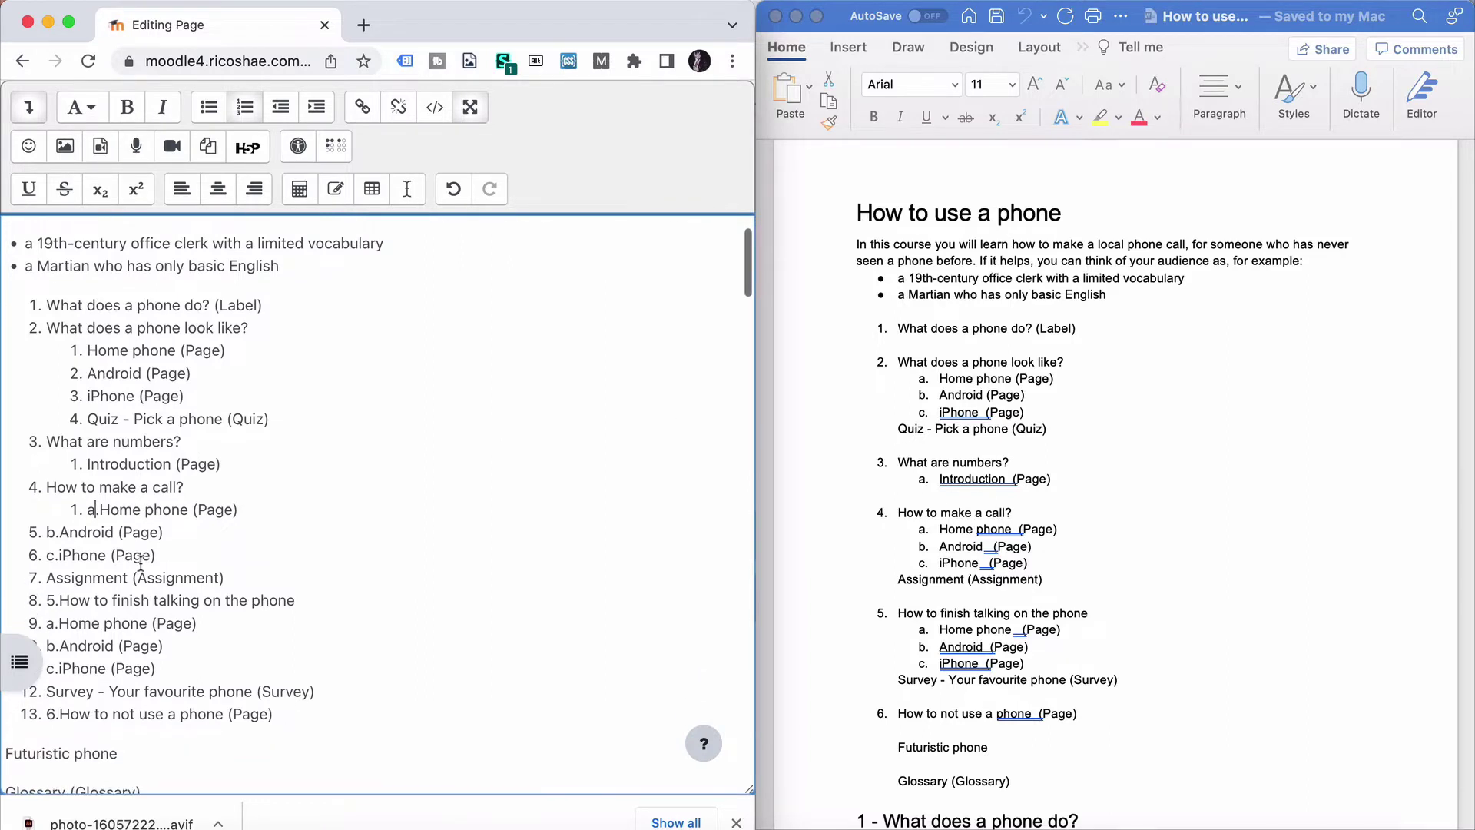
key("BackSpace")
key("BackSpace")
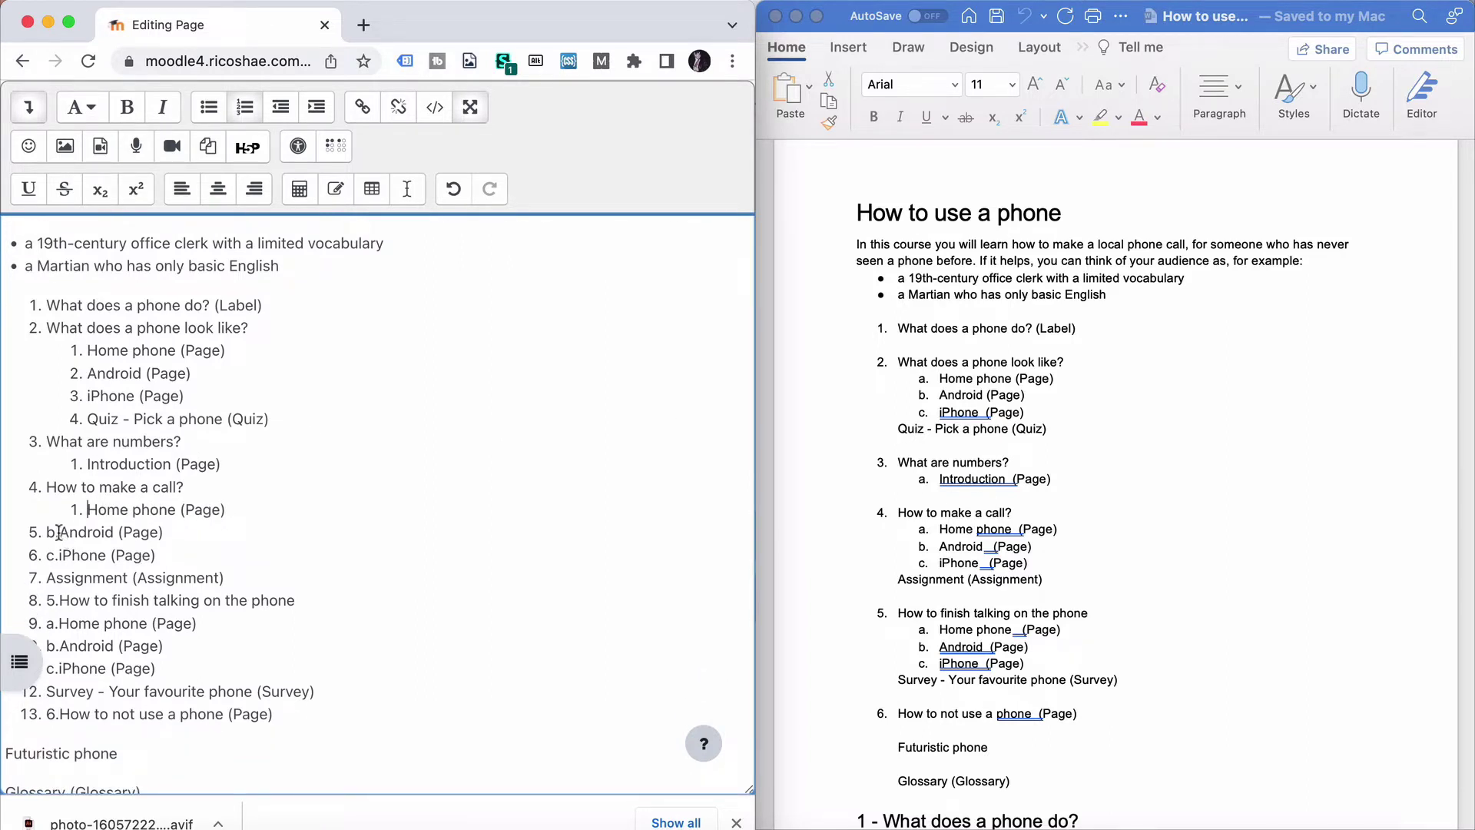
Indent Android and iPhone, strip their b. and c. prefixes, and nest Assignment
left_click_drag(51, 530, 158, 557)
left_click(316, 107)
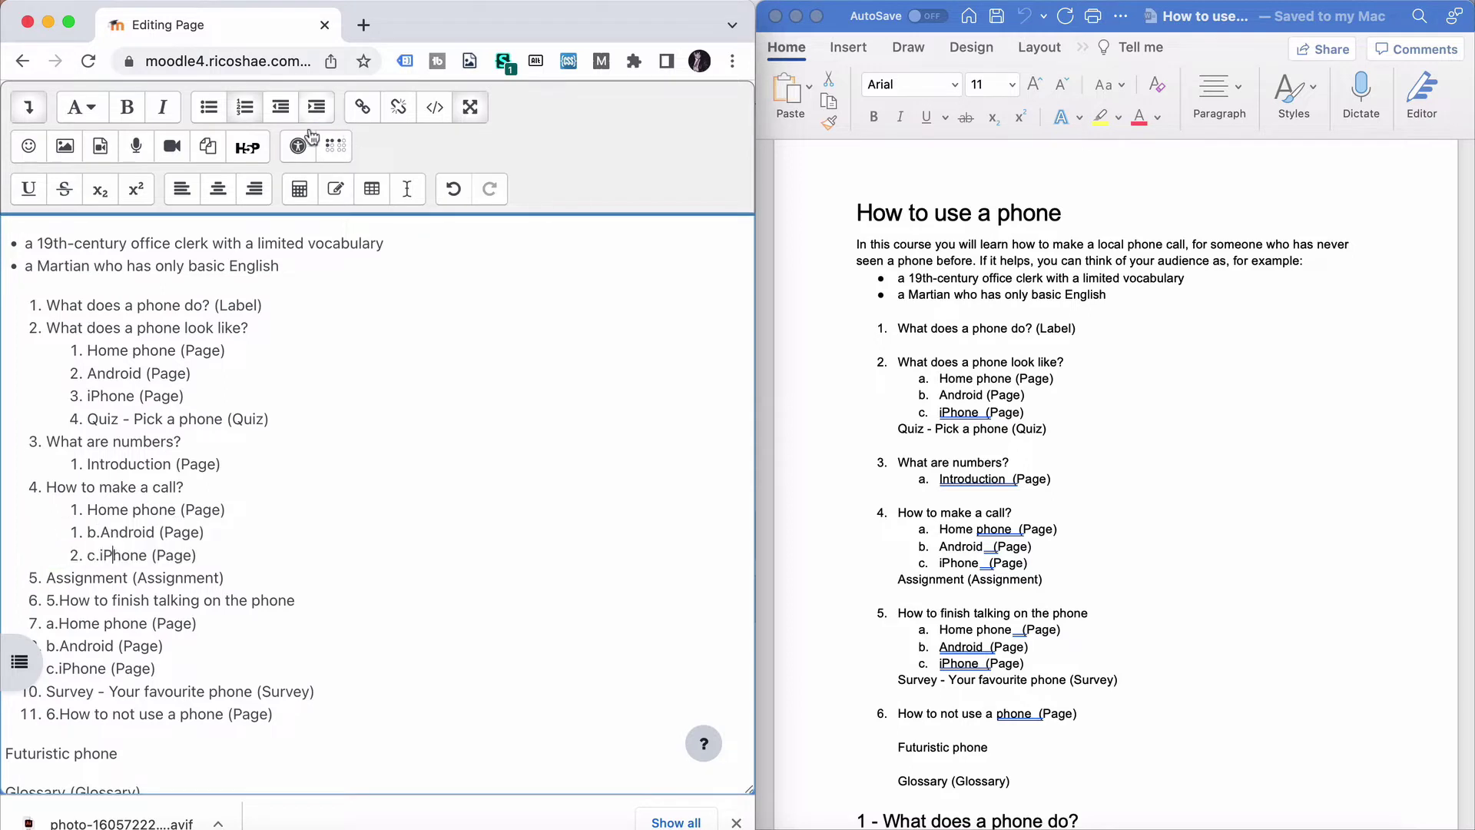
key("BackSpace")
key("BackSpace")
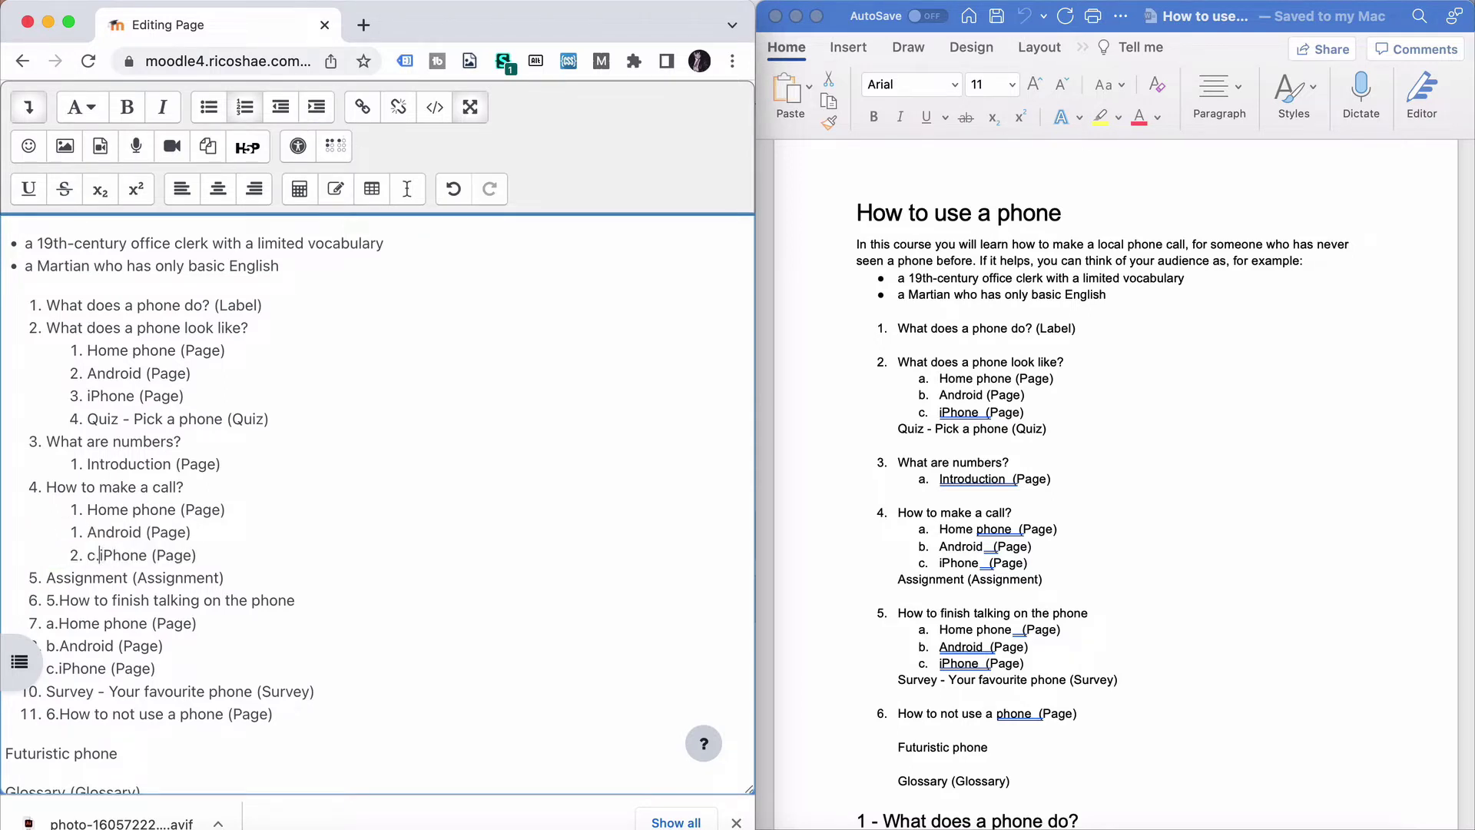
key("BackSpace")
key("BackSpace")
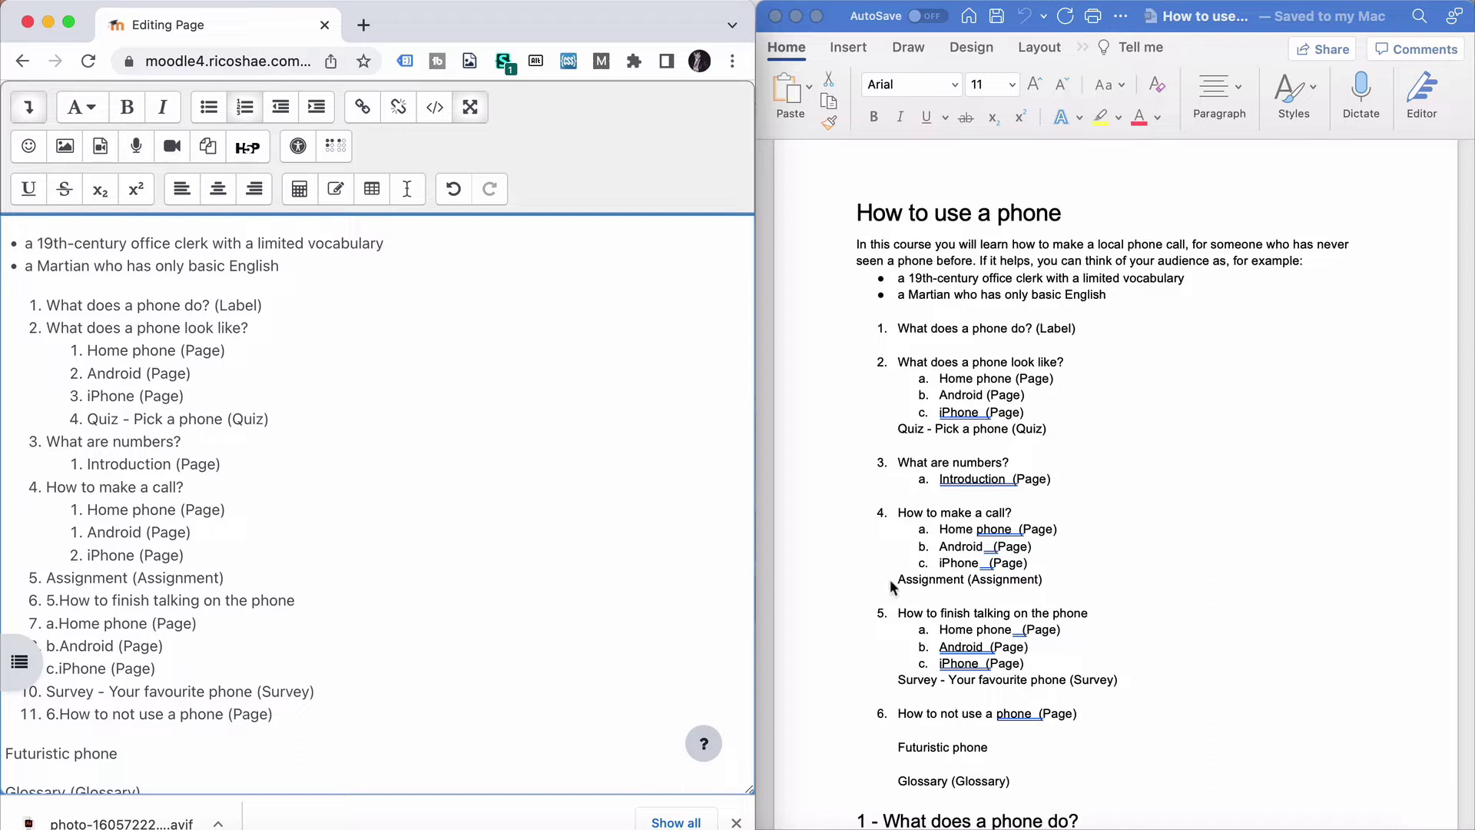
left_click(318, 107)
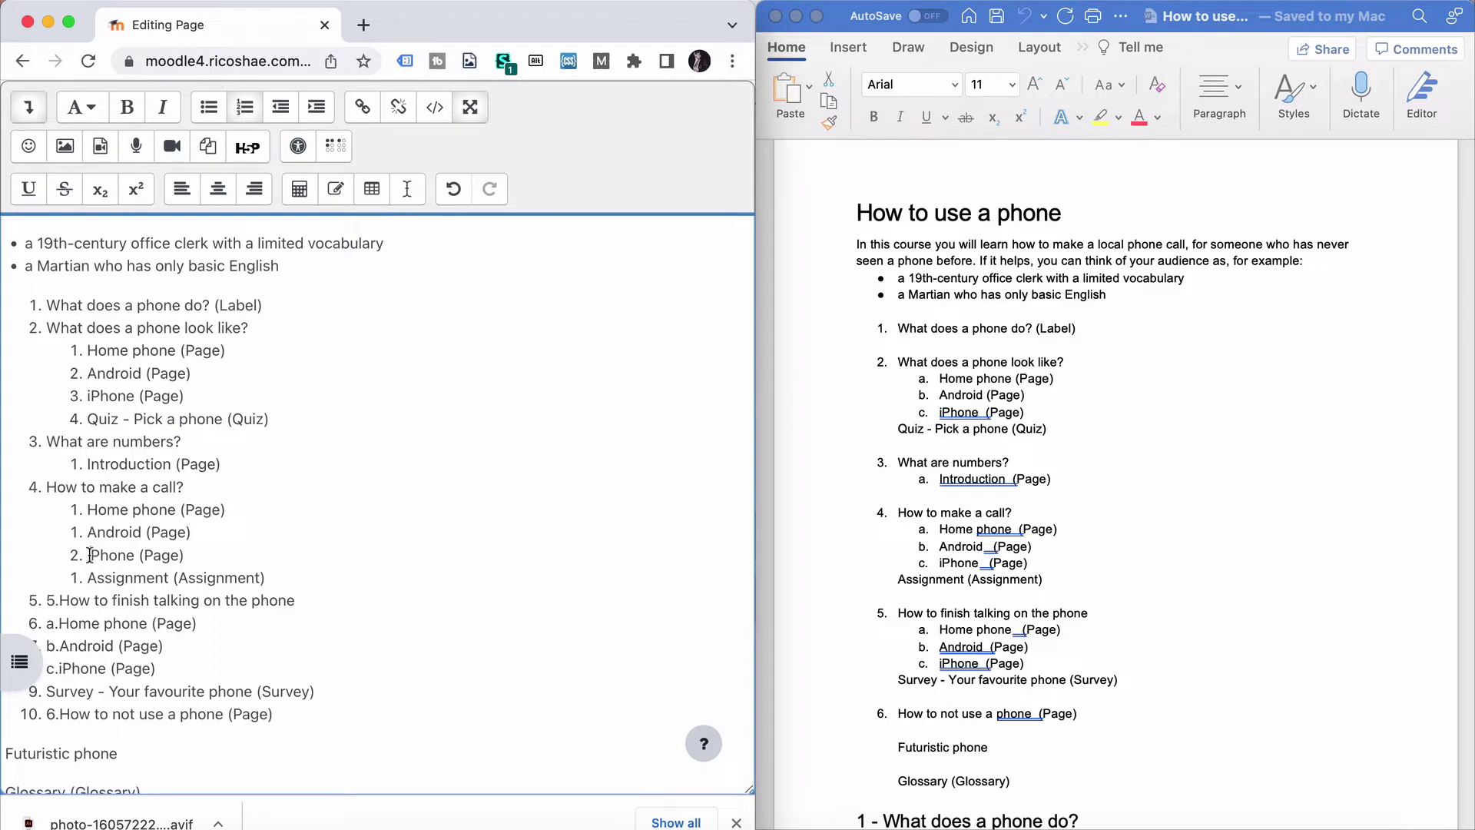
Renumber the three phone items and nest them under 'How to make a call?'
left_click_drag(88, 576, 86, 510)
left_click(238, 106)
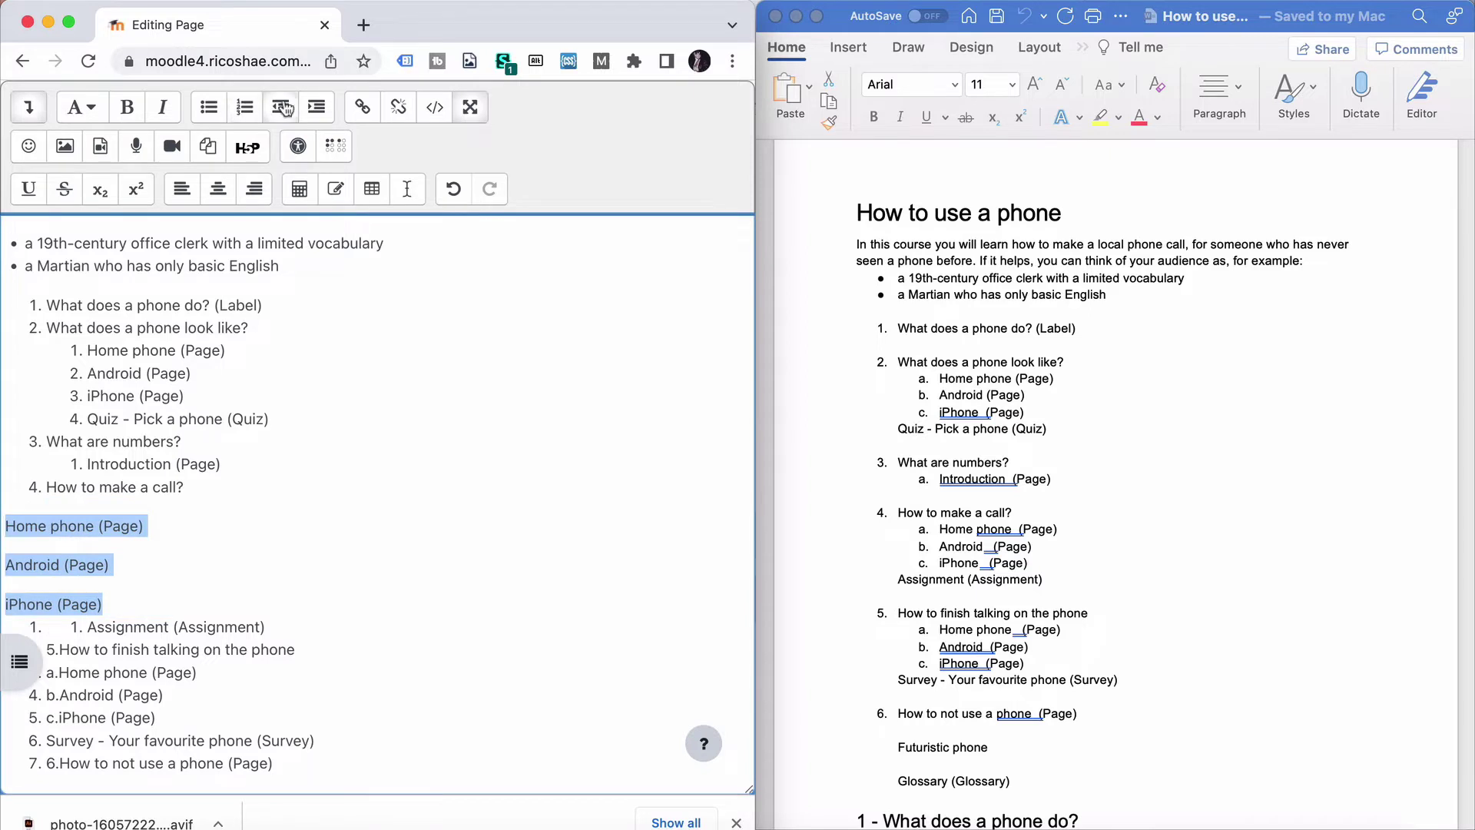
left_click(244, 107)
left_click(316, 108)
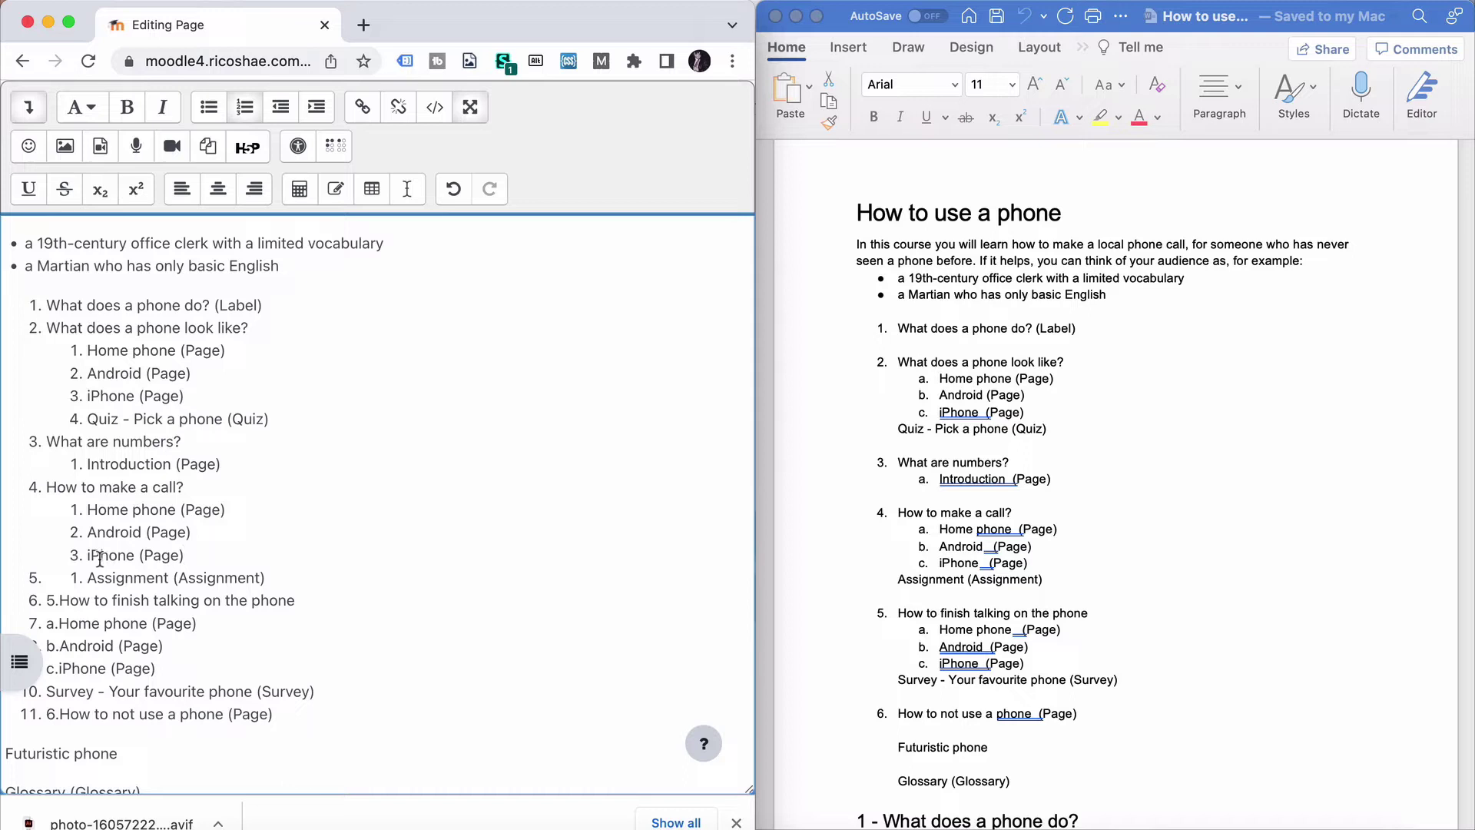
left_click(75, 580)
Split Assignment out as nested item 4 and delete the stray 5. before 'How to finish talking'
key("BackSpace")
key("Return")
scroll(116, 573, "down", 3)
key("Down")
key("Left")
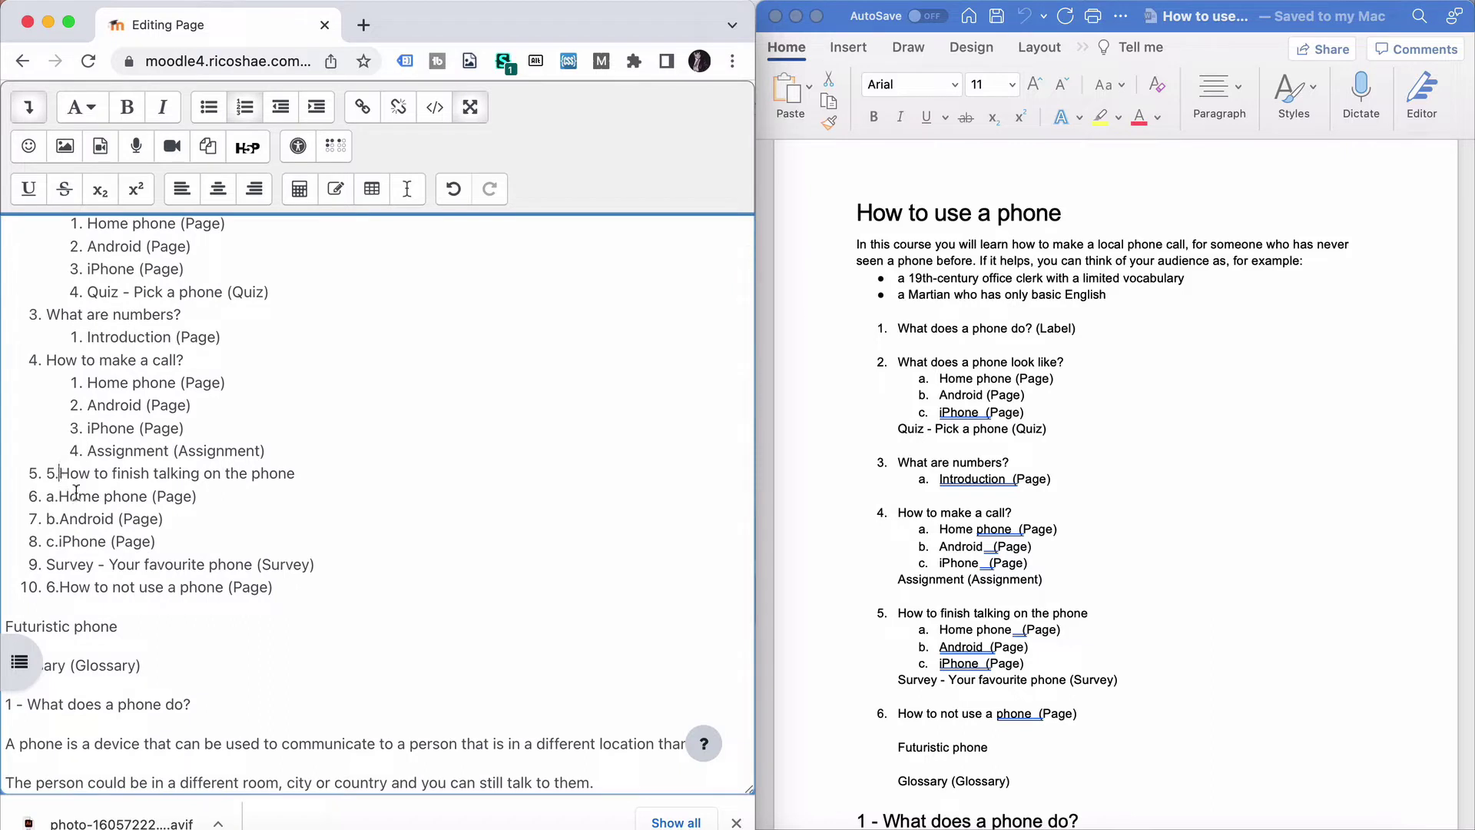
key("BackSpace")
key("BackSpace")
key("Down")
key("Right")
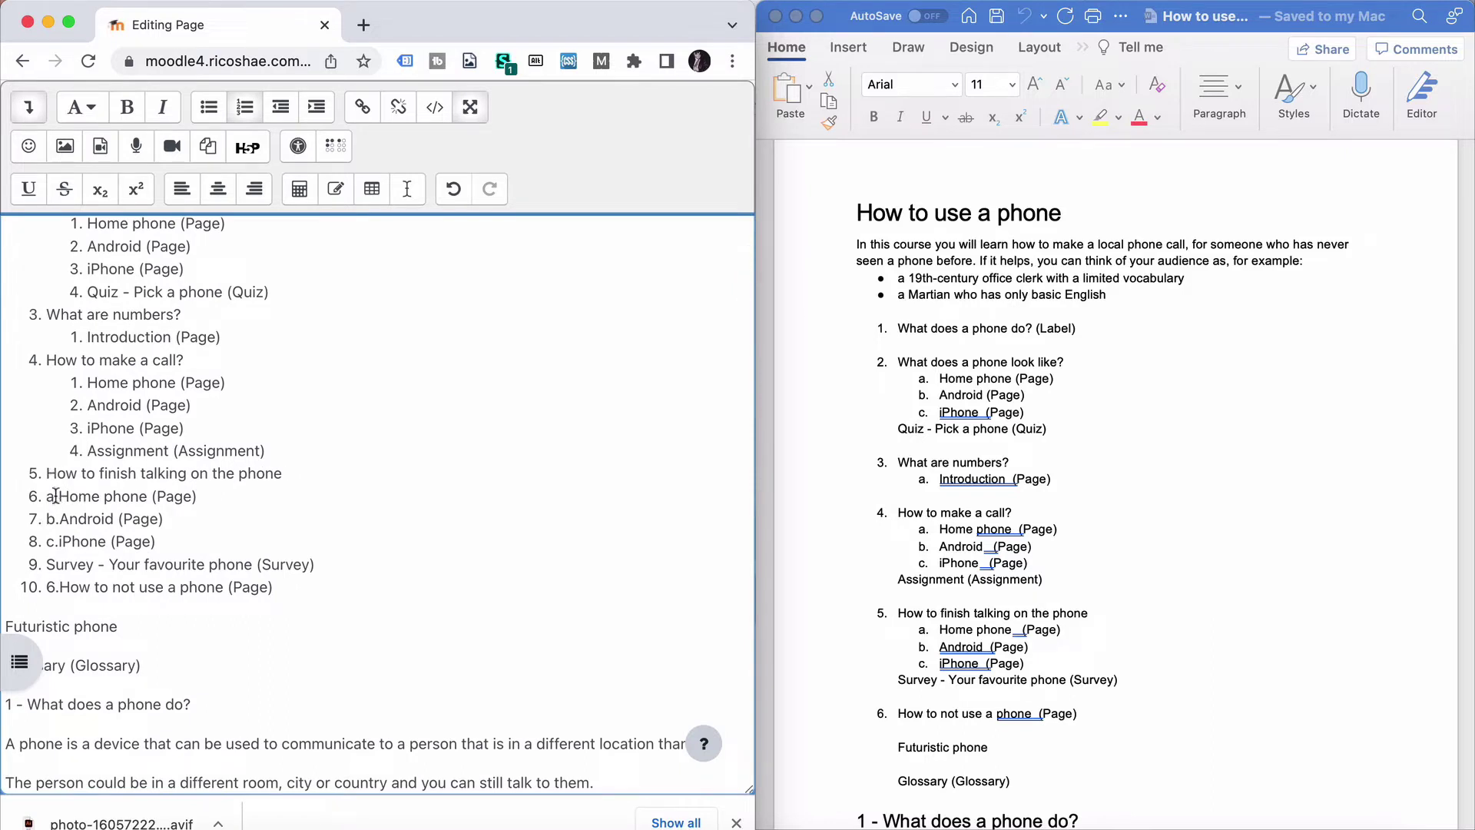
Nest Home phone, Android and iPhone under 'How to finish talking' and strip their a., b., c. prefixes
left_click_drag(55, 496, 81, 541)
left_click(317, 107)
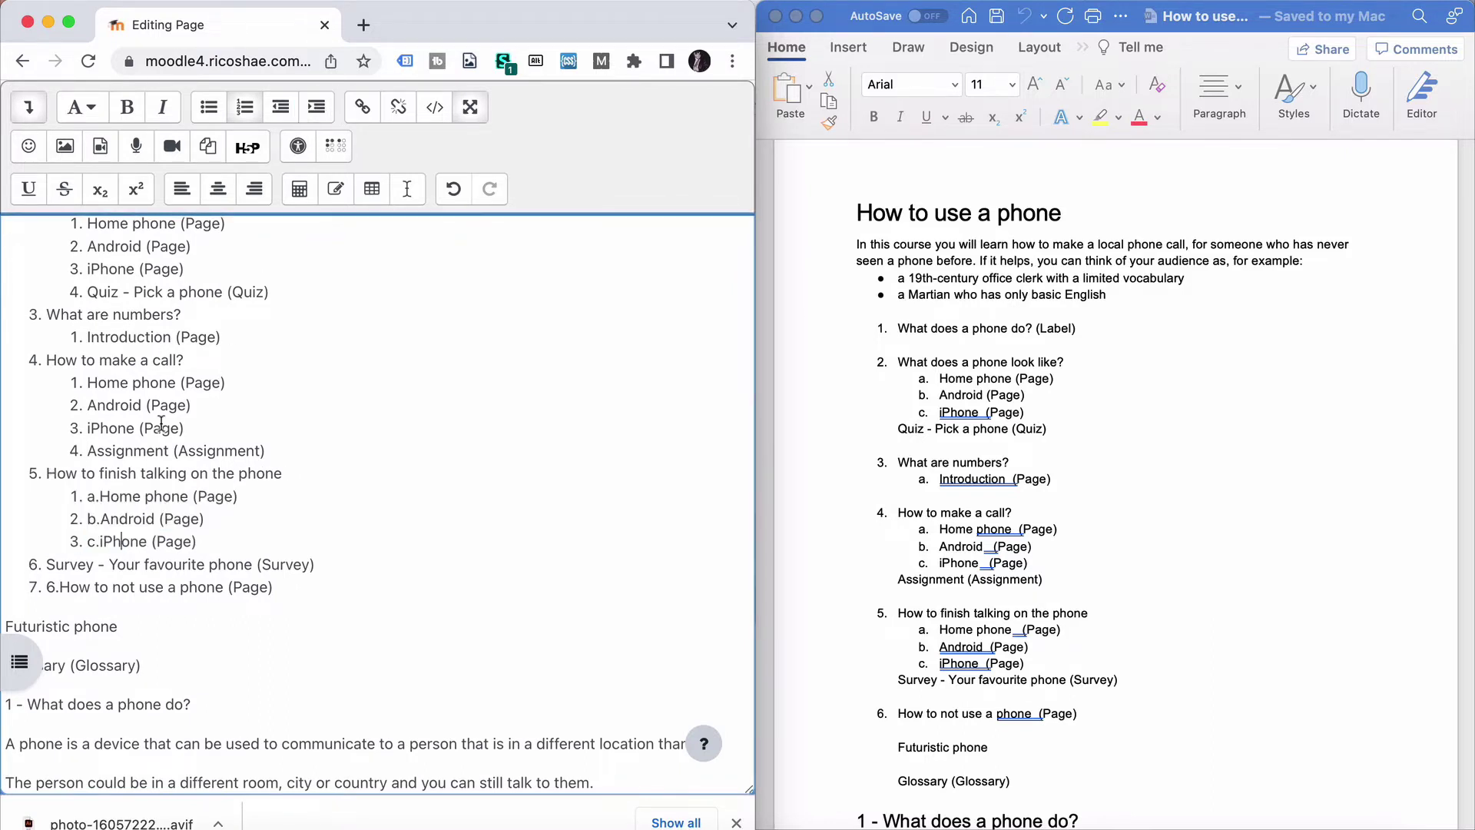
left_click(103, 494)
key("BackSpace")
key("BackSpace")
key("Down")
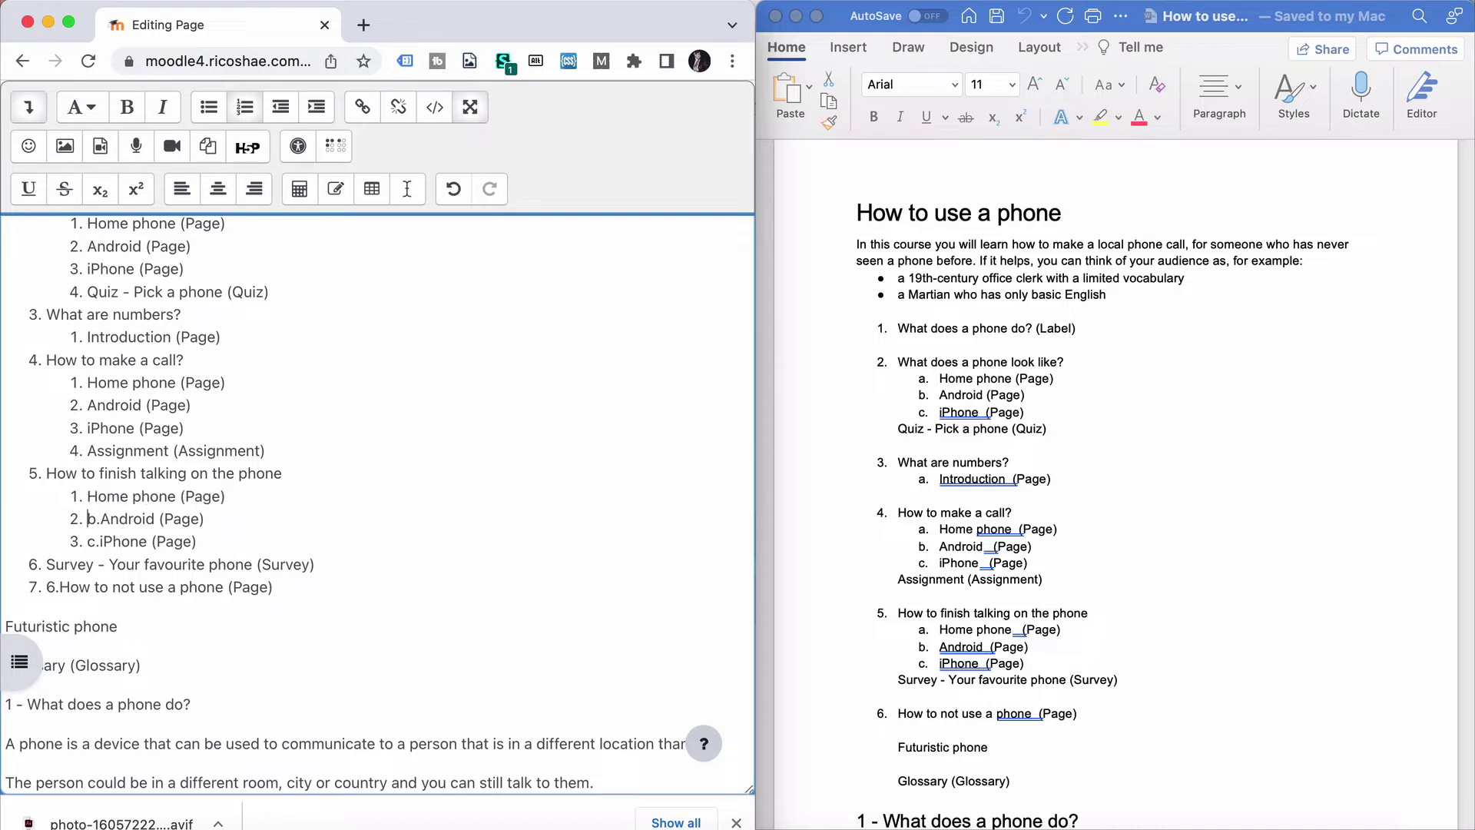
key("BackSpace")
key("BackSpace")
key("Down")
key("Right")
key("Right")
key("BackSpace")
key("BackSpace")
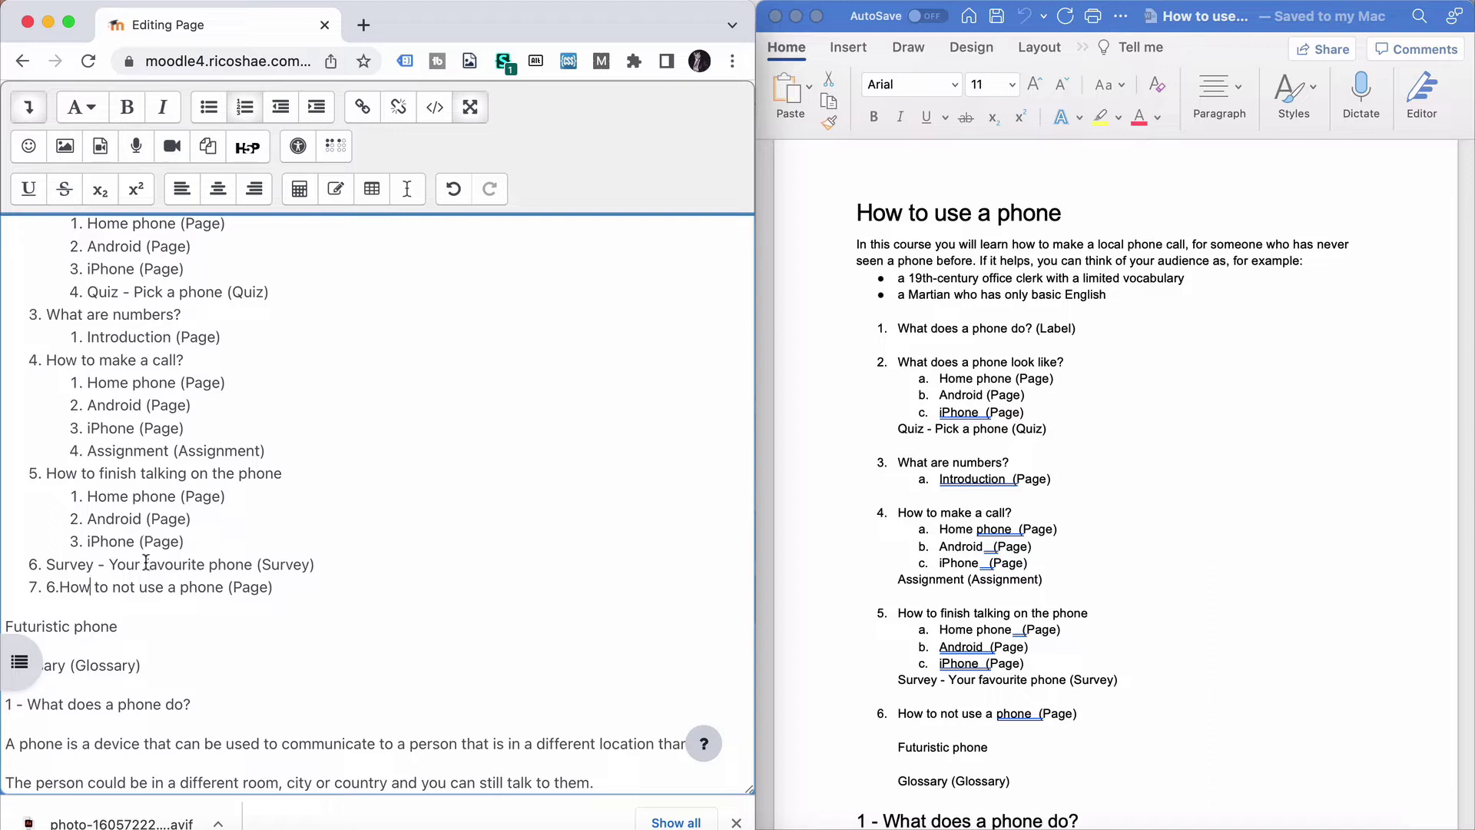
Delete the stray 6. before 'How to not use a phone' and nest the Survey item under item 5
scroll(988, 574, "down", 5)
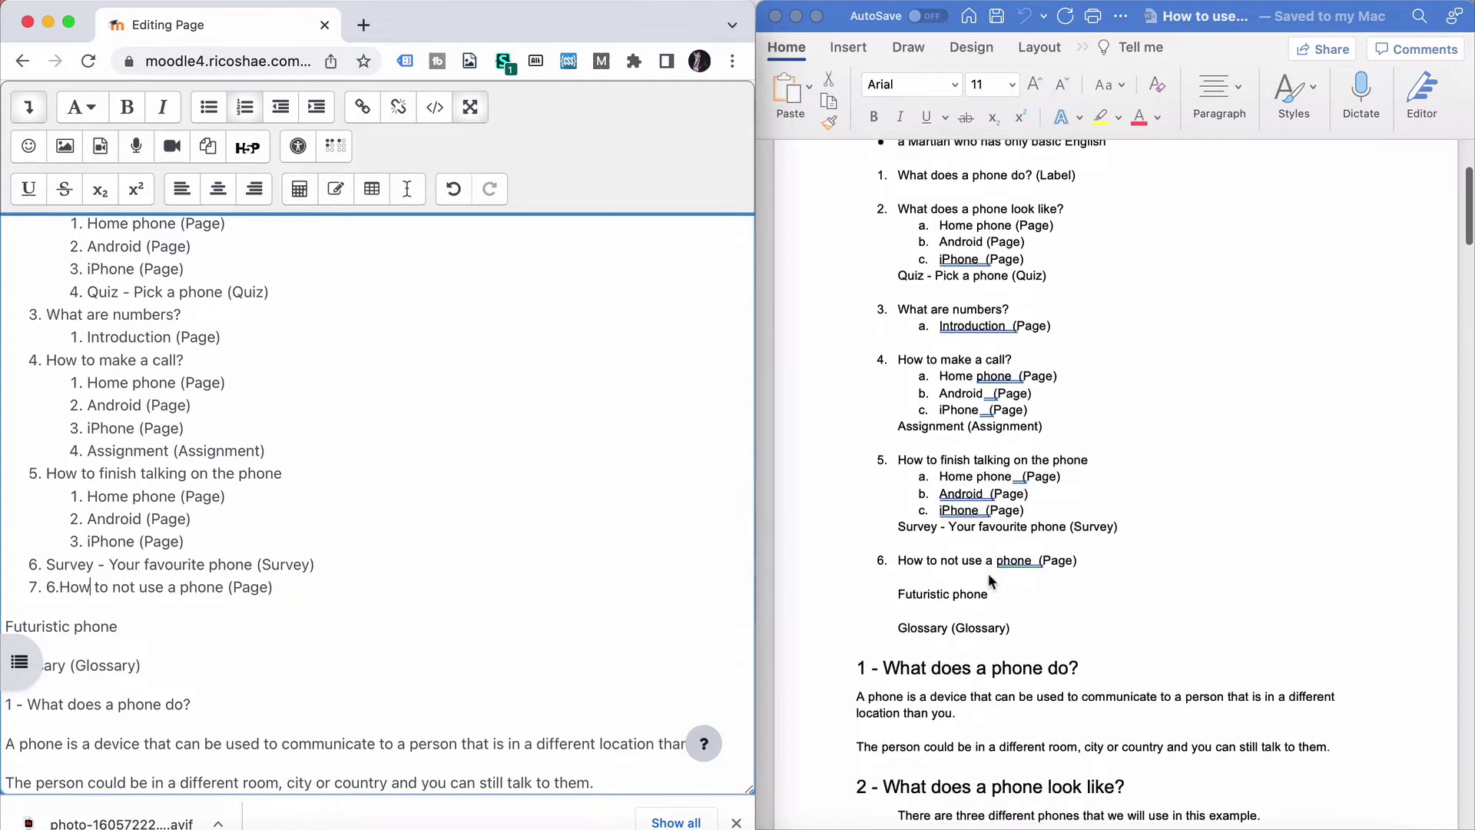
scroll(988, 574, "down", 2)
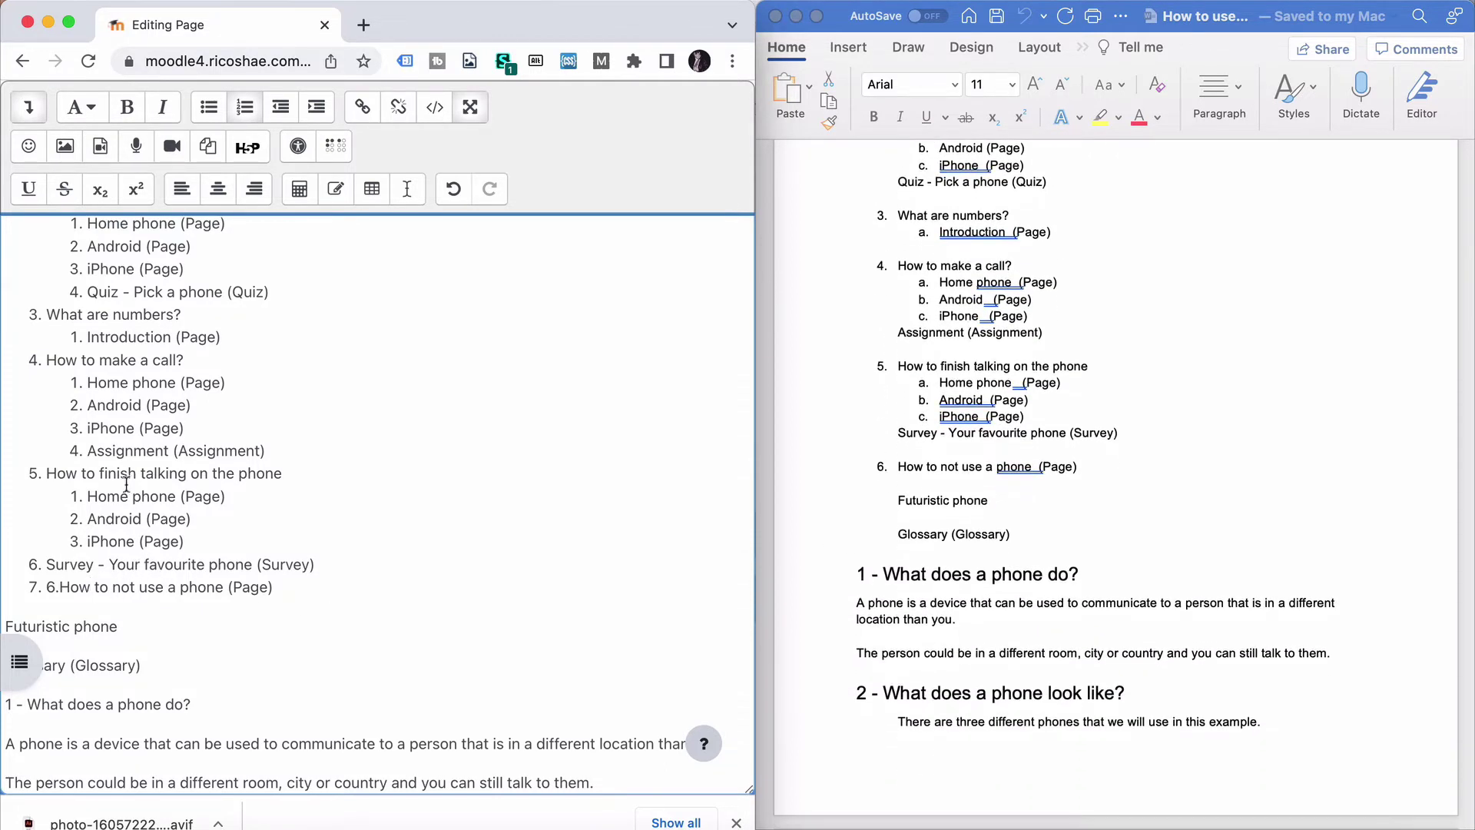
scroll(117, 469, "down", 2)
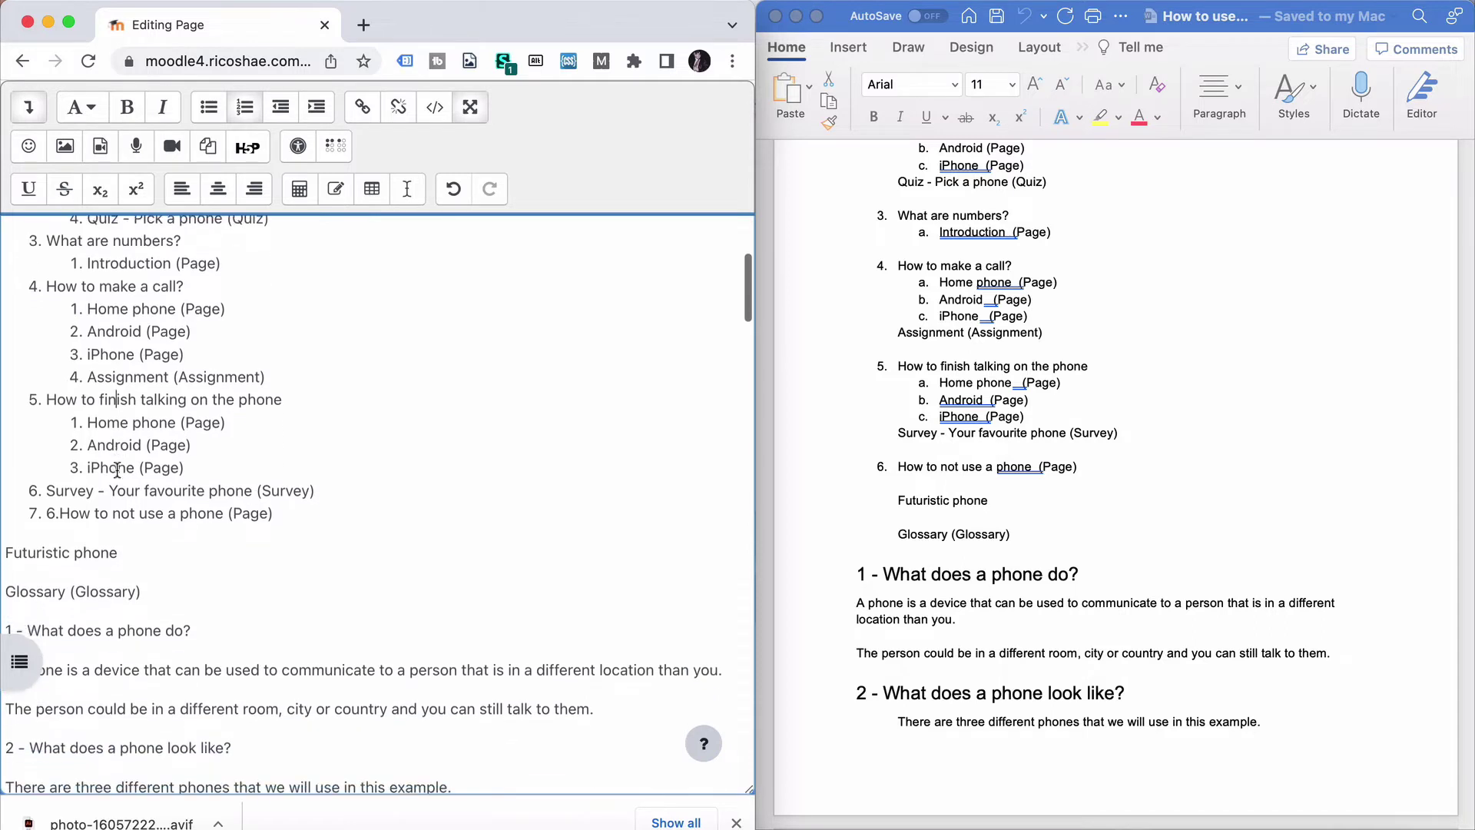
scroll(117, 469, "up", 4)
scroll(117, 469, "up", 2)
scroll(100, 461, "down", 5)
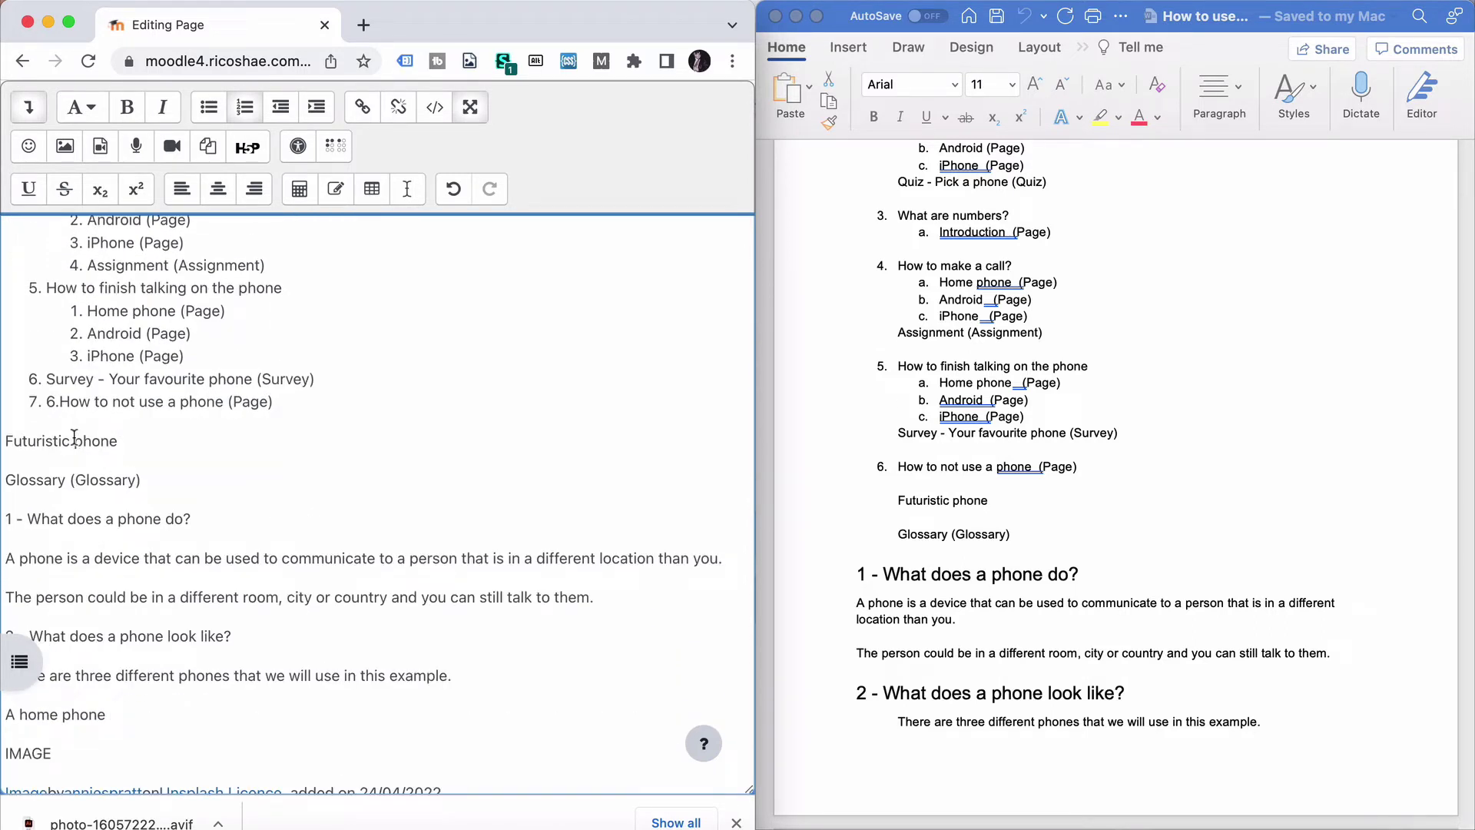
left_click(61, 401)
key("BackSpace")
key("BackSpace")
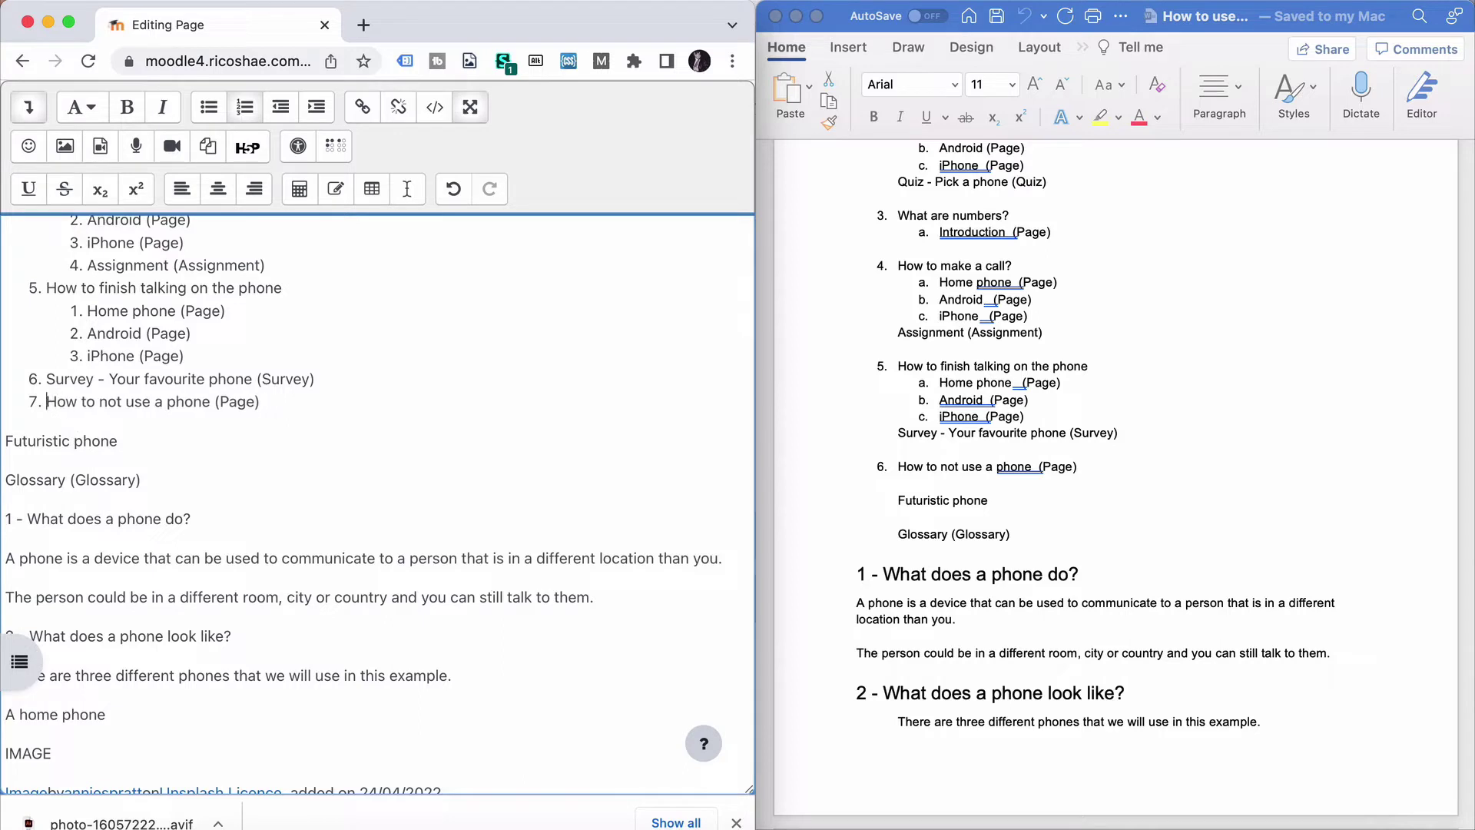
left_click(316, 107)
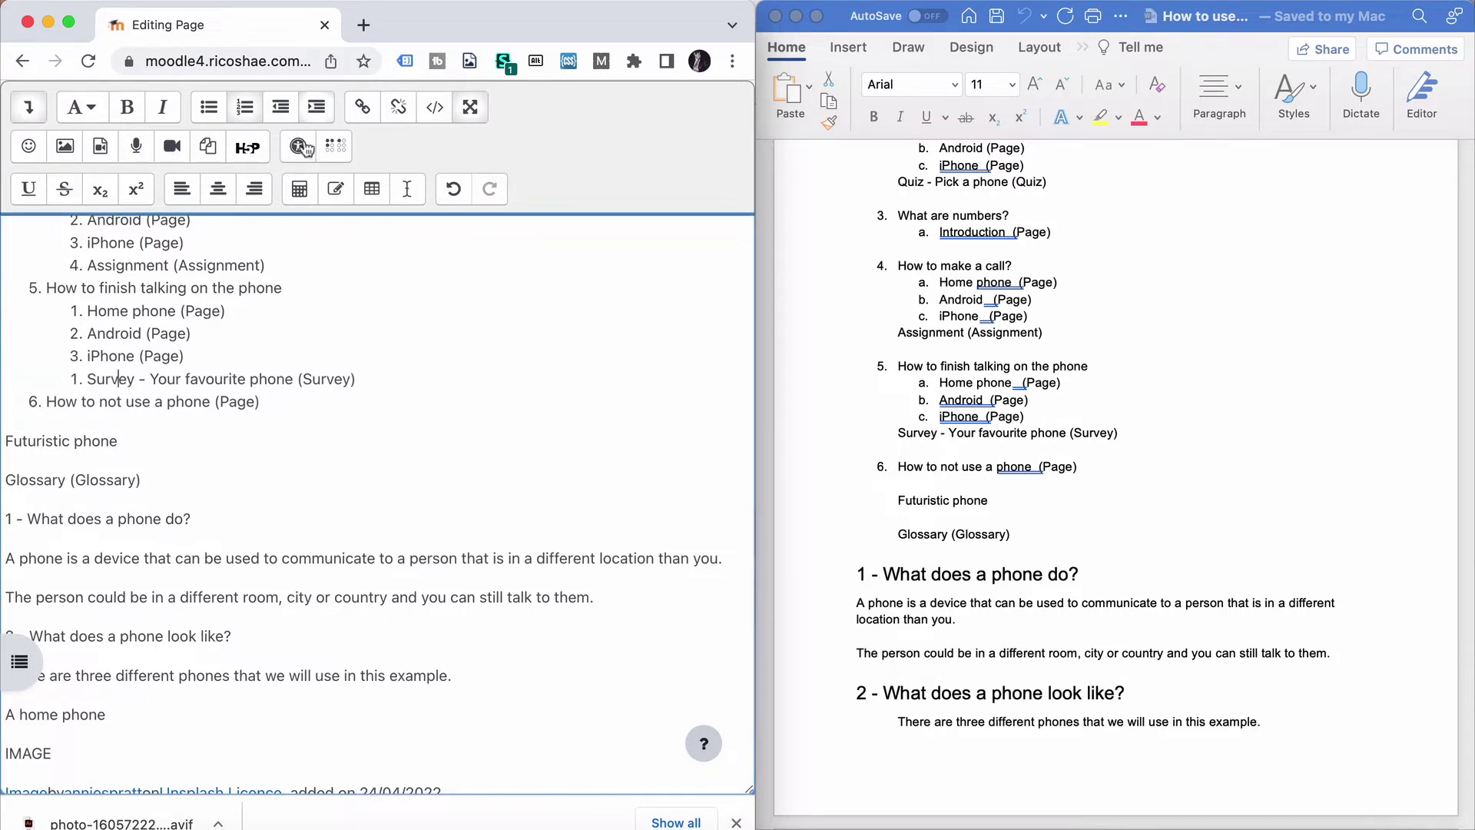
Renumber the phone items through Survey and nest them under 'How to finish talking'; select 'How to not use a phone' in Word
left_click_drag(112, 379, 107, 310)
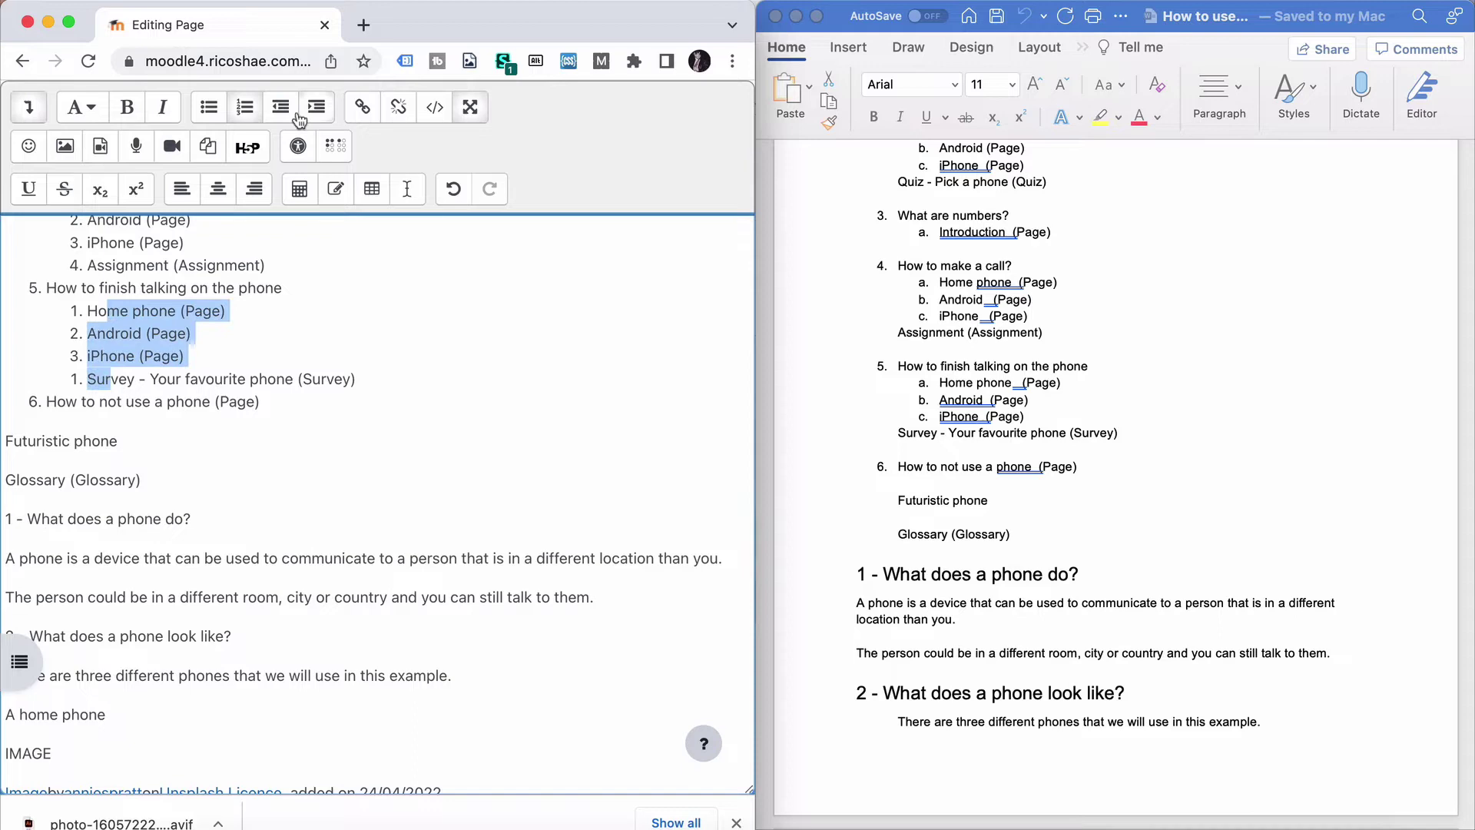
left_click(244, 112)
left_click(245, 112)
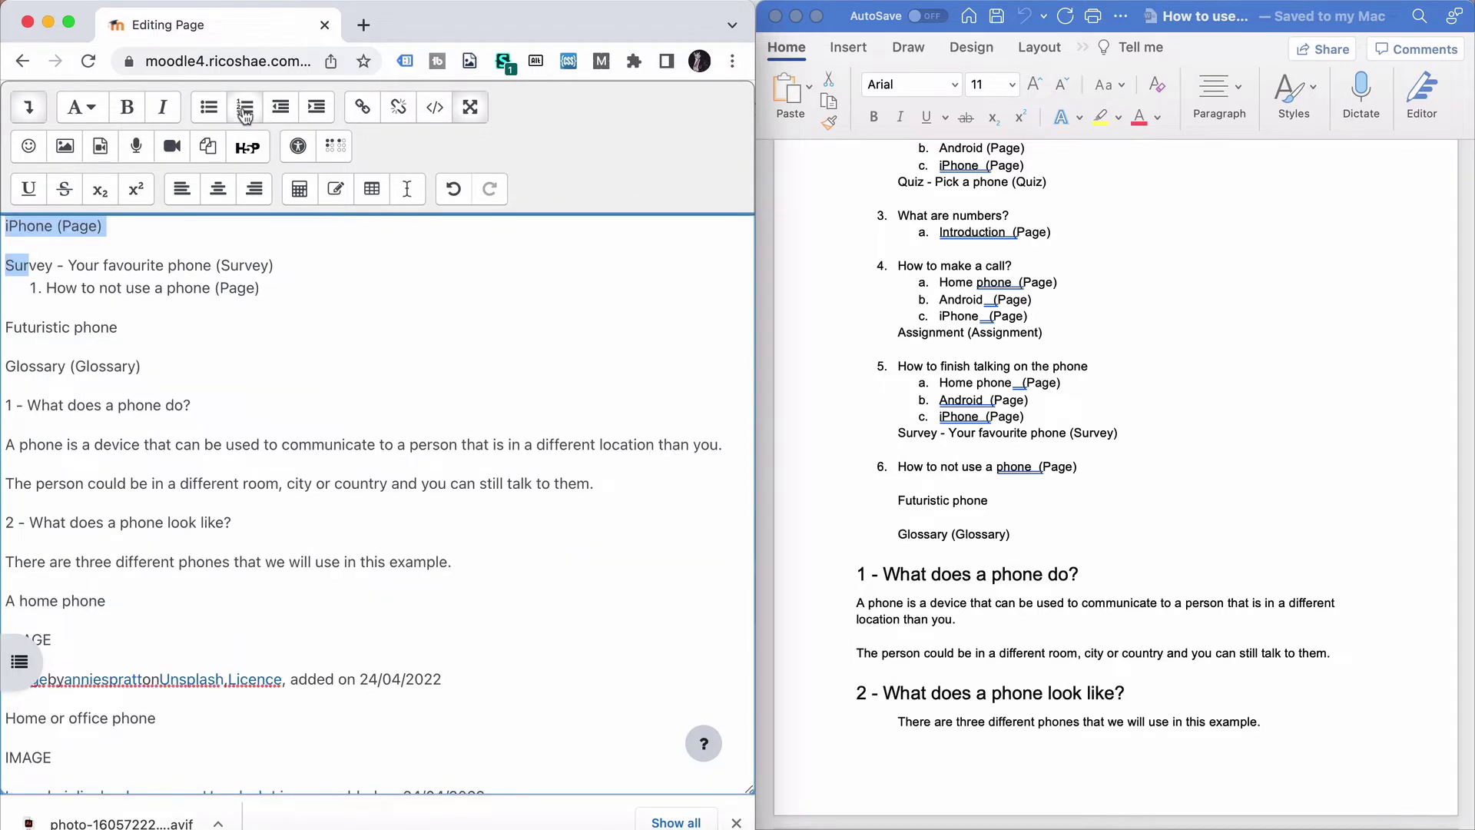
left_click(244, 111)
scroll(234, 286, "up", 5)
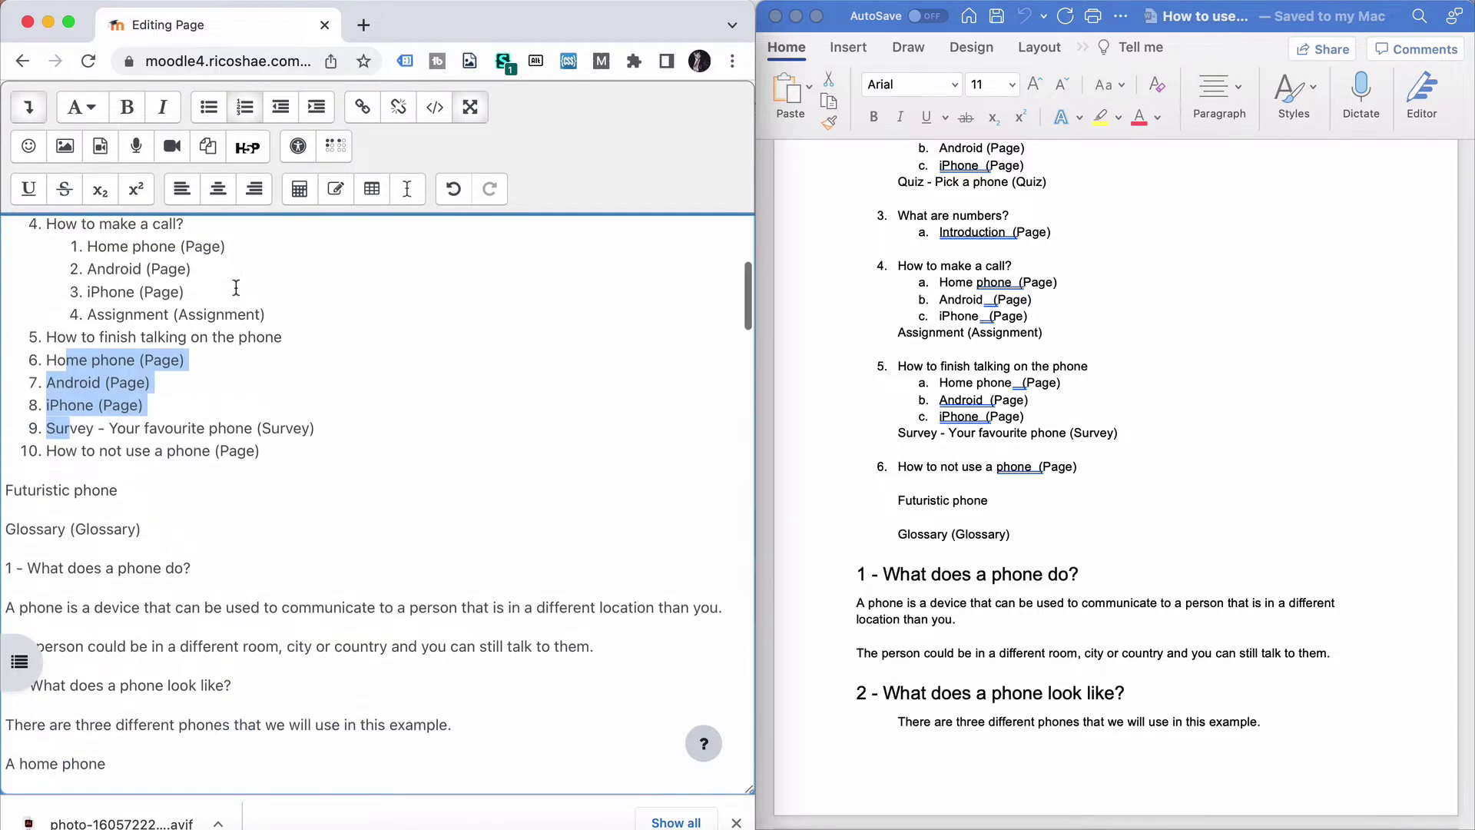
left_click(324, 111)
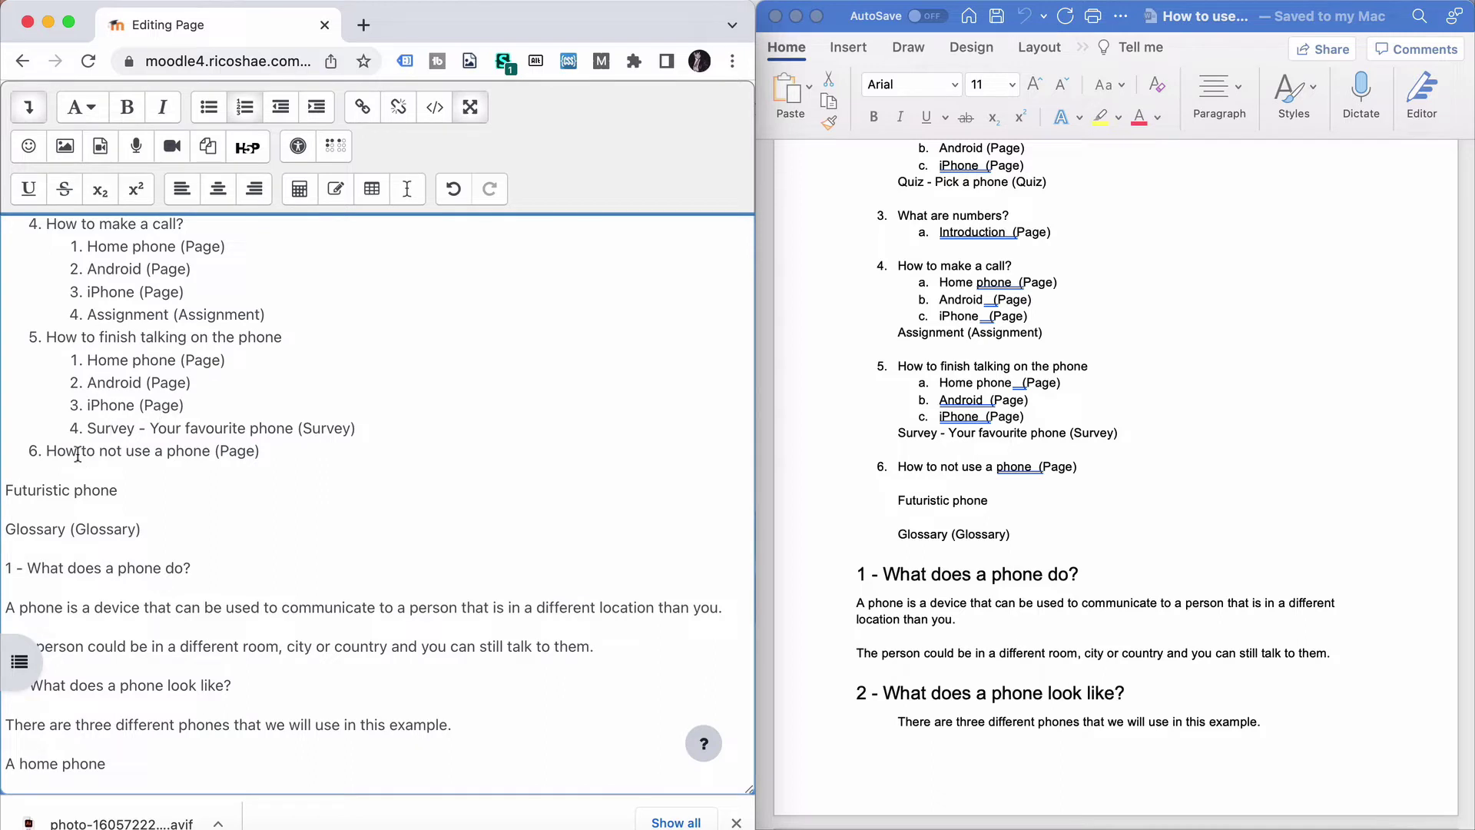
left_click(931, 465)
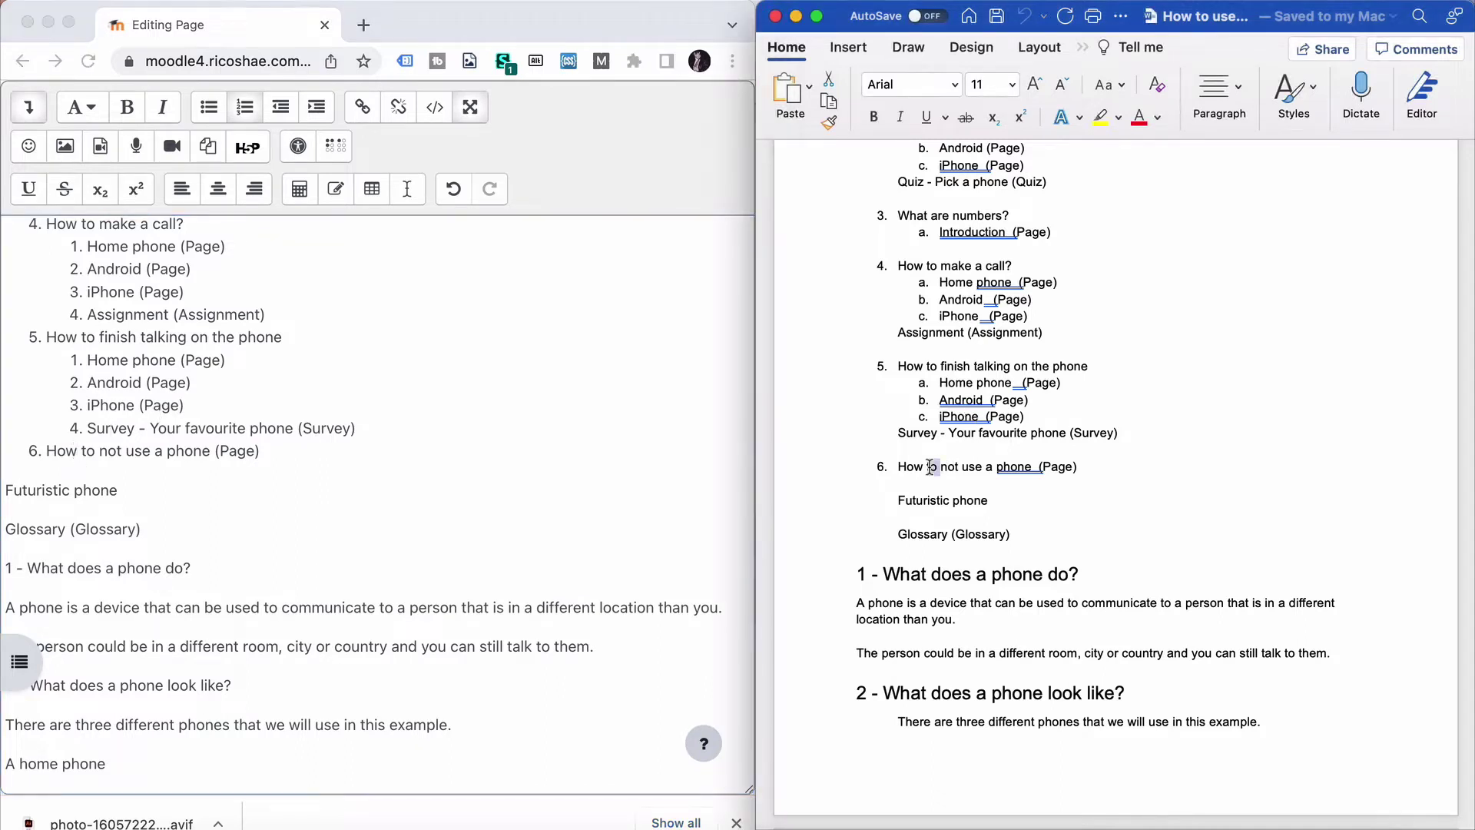
triple_click(931, 466)
Apply Heading (large) to '1 - What does a phone do?' and '2 - What does a phone look like?'
left_click(112, 455)
scroll(34, 498, "down", 3)
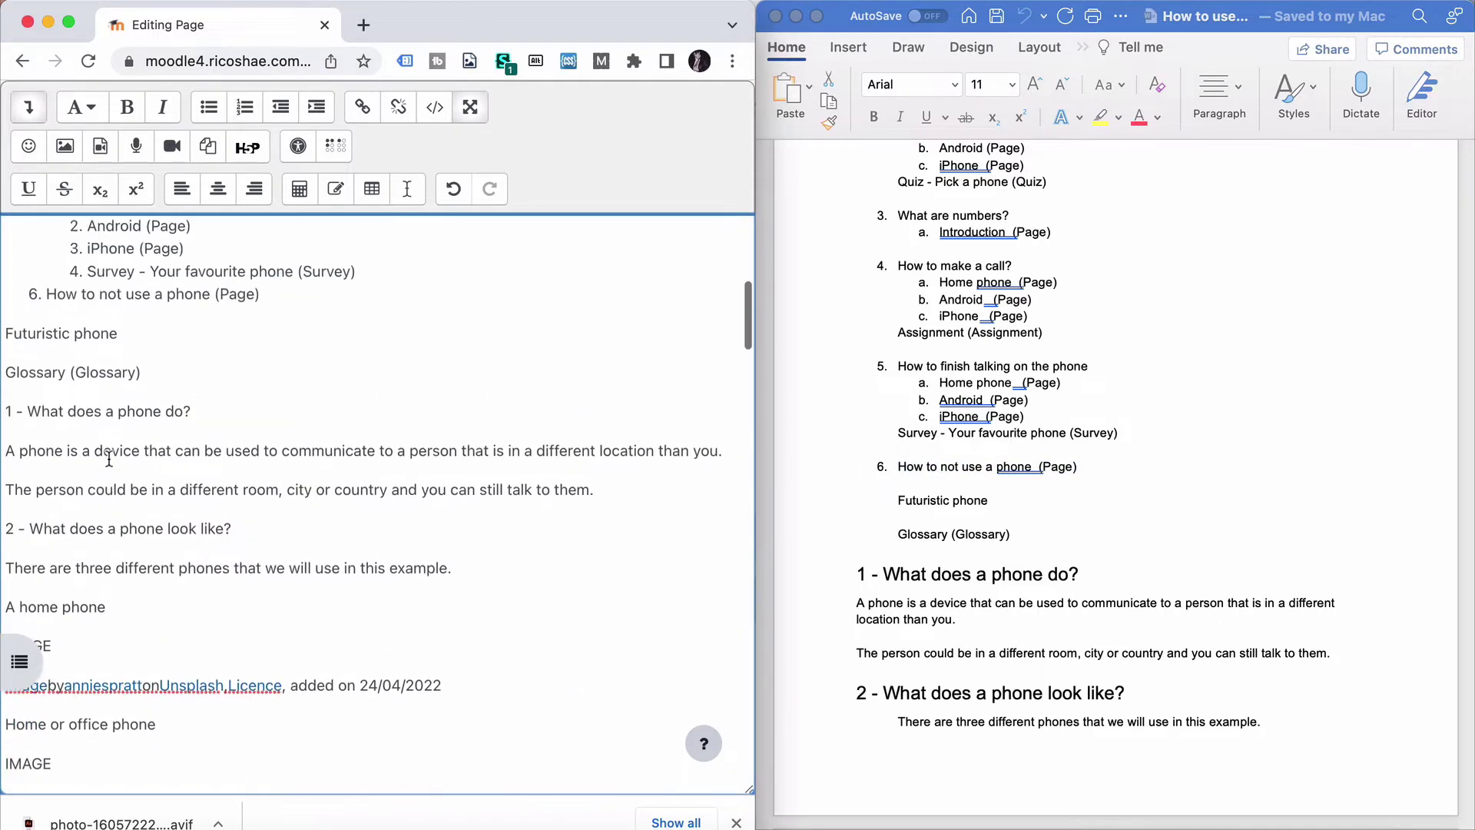
left_click(95, 119)
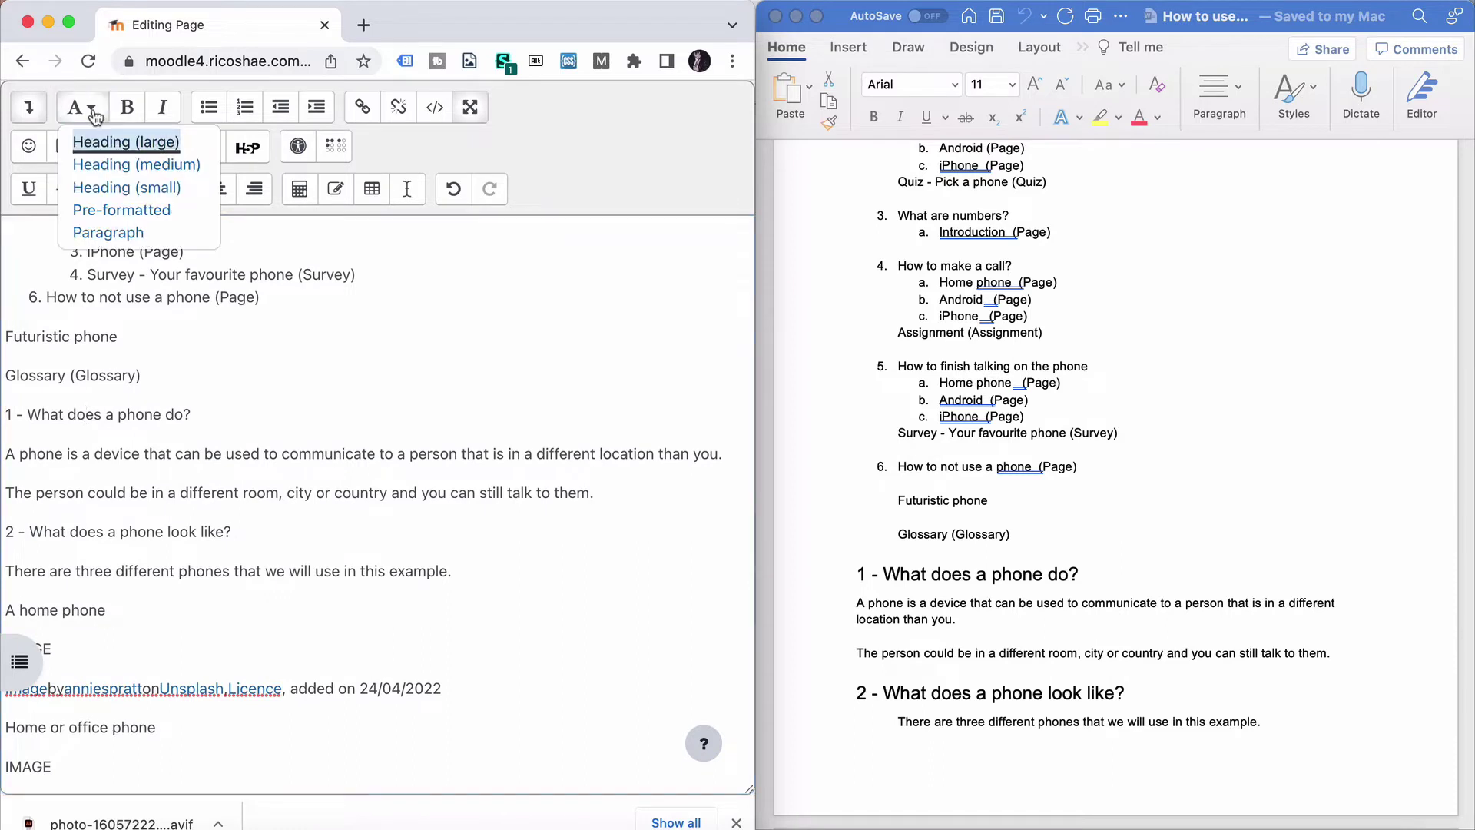
left_click(104, 143)
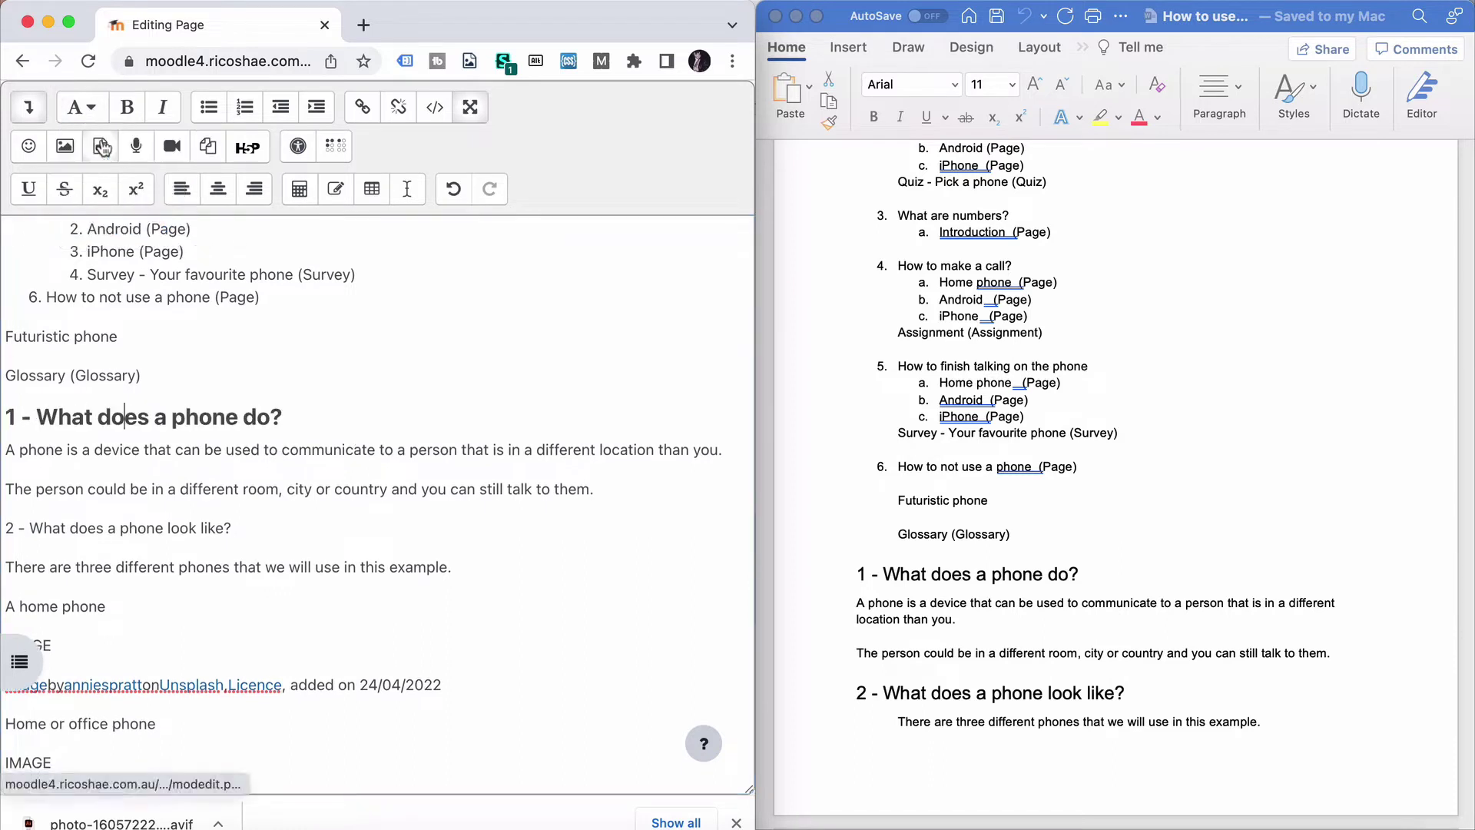
left_click(77, 527)
left_click(92, 115)
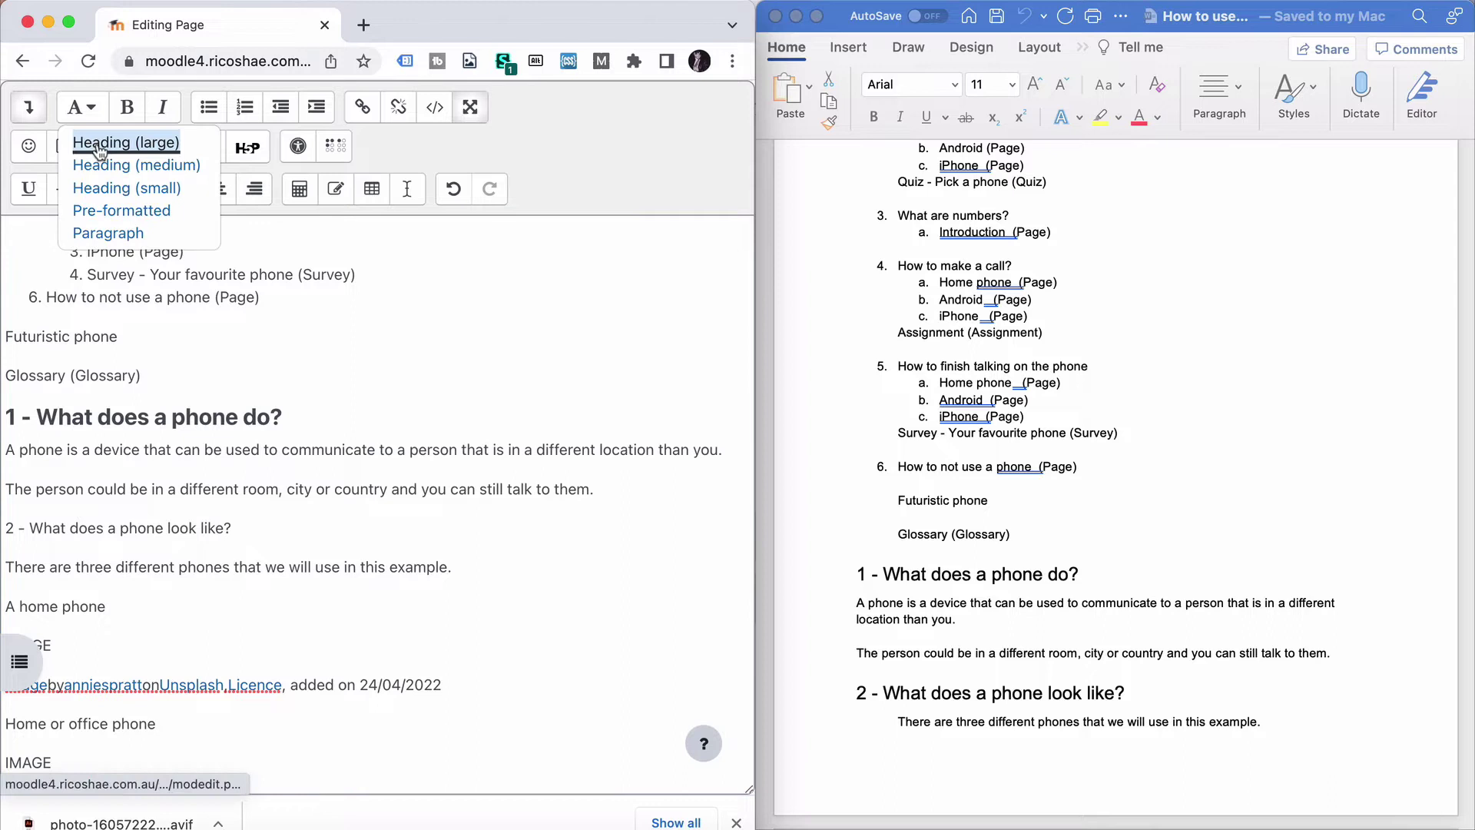
left_click(100, 149)
scroll(150, 529, "down", 4)
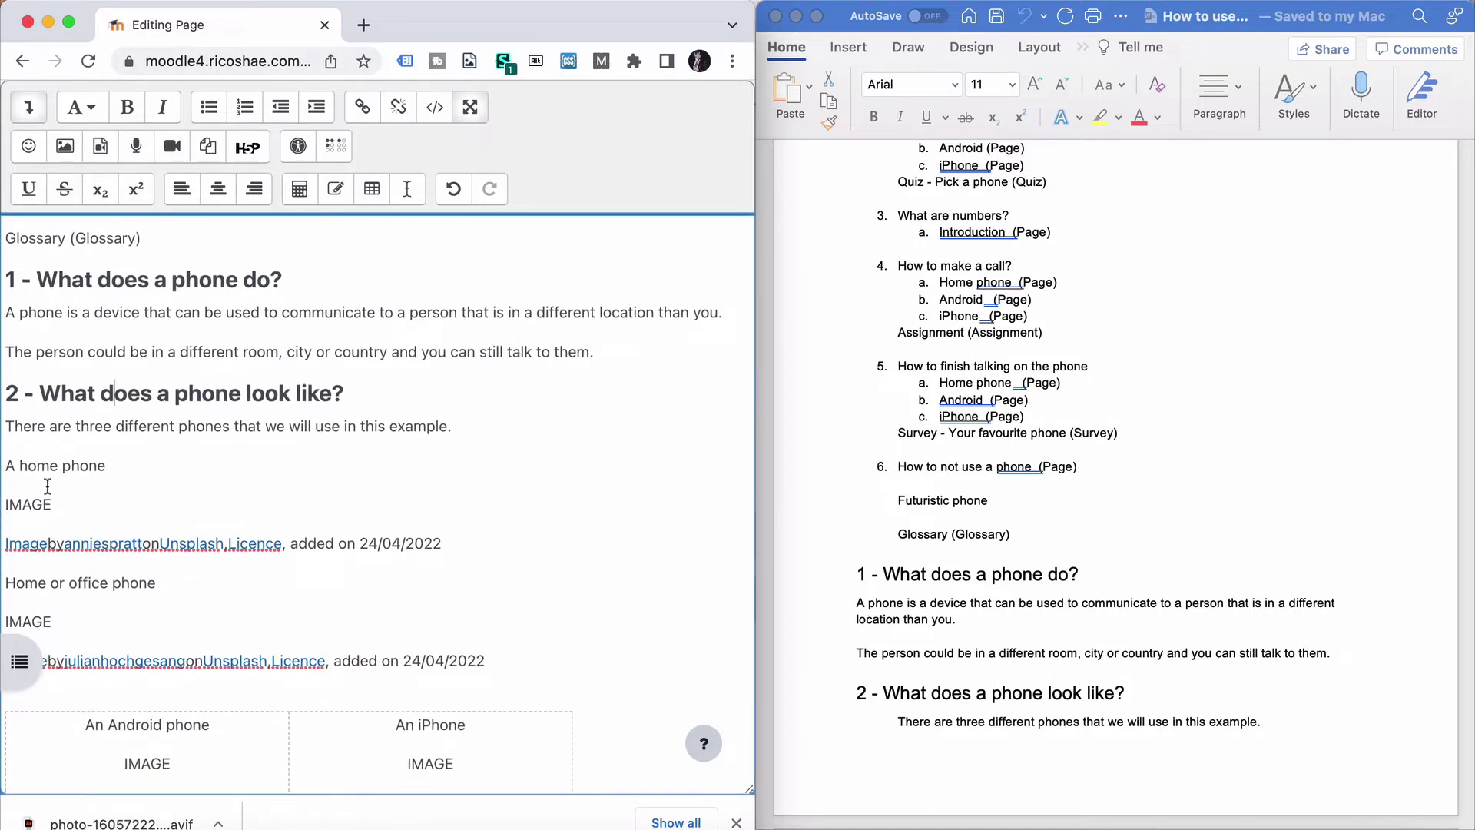
scroll(925, 620, "down", 10)
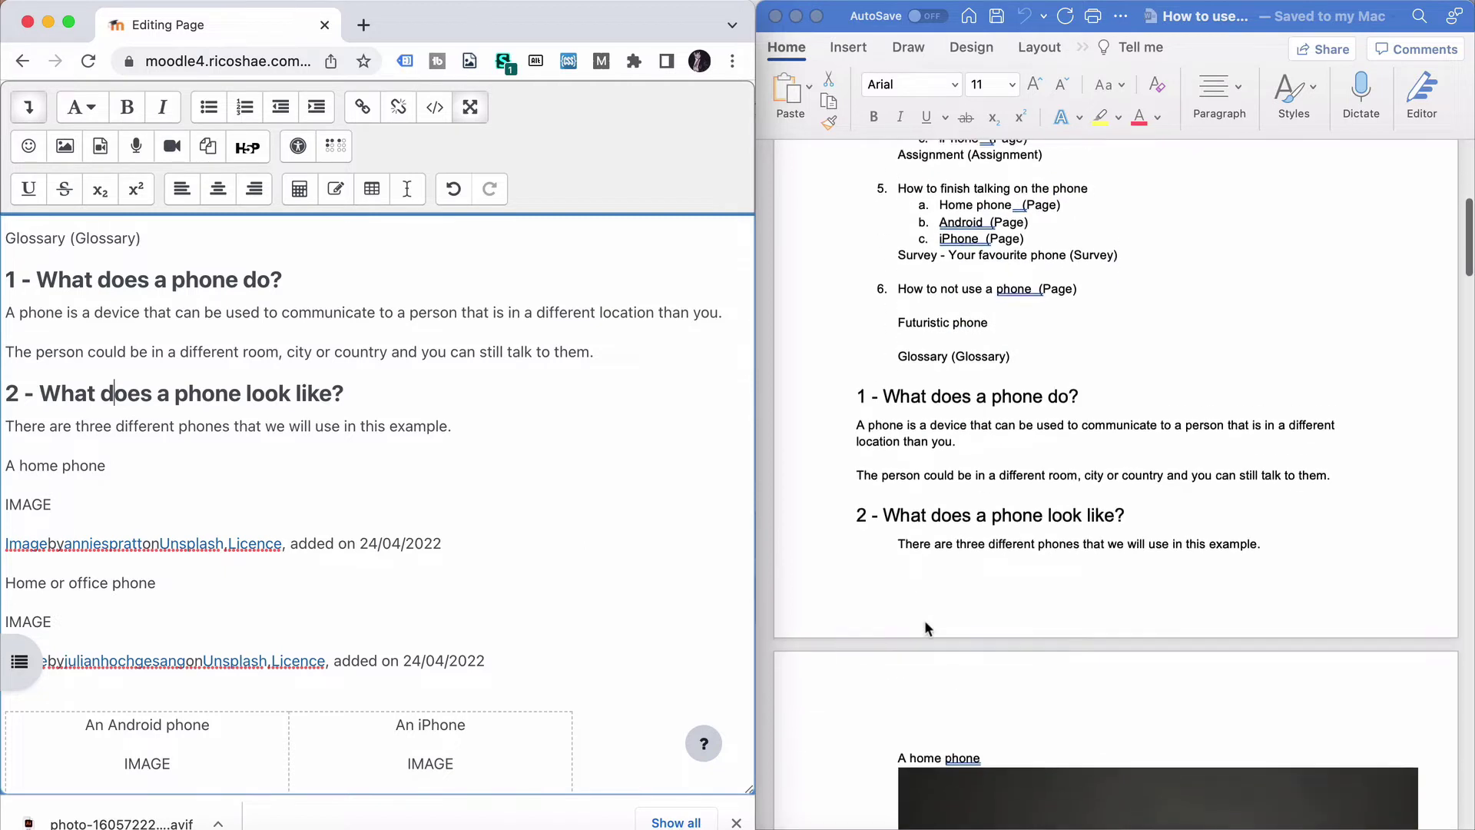
scroll(925, 626, "down", 3)
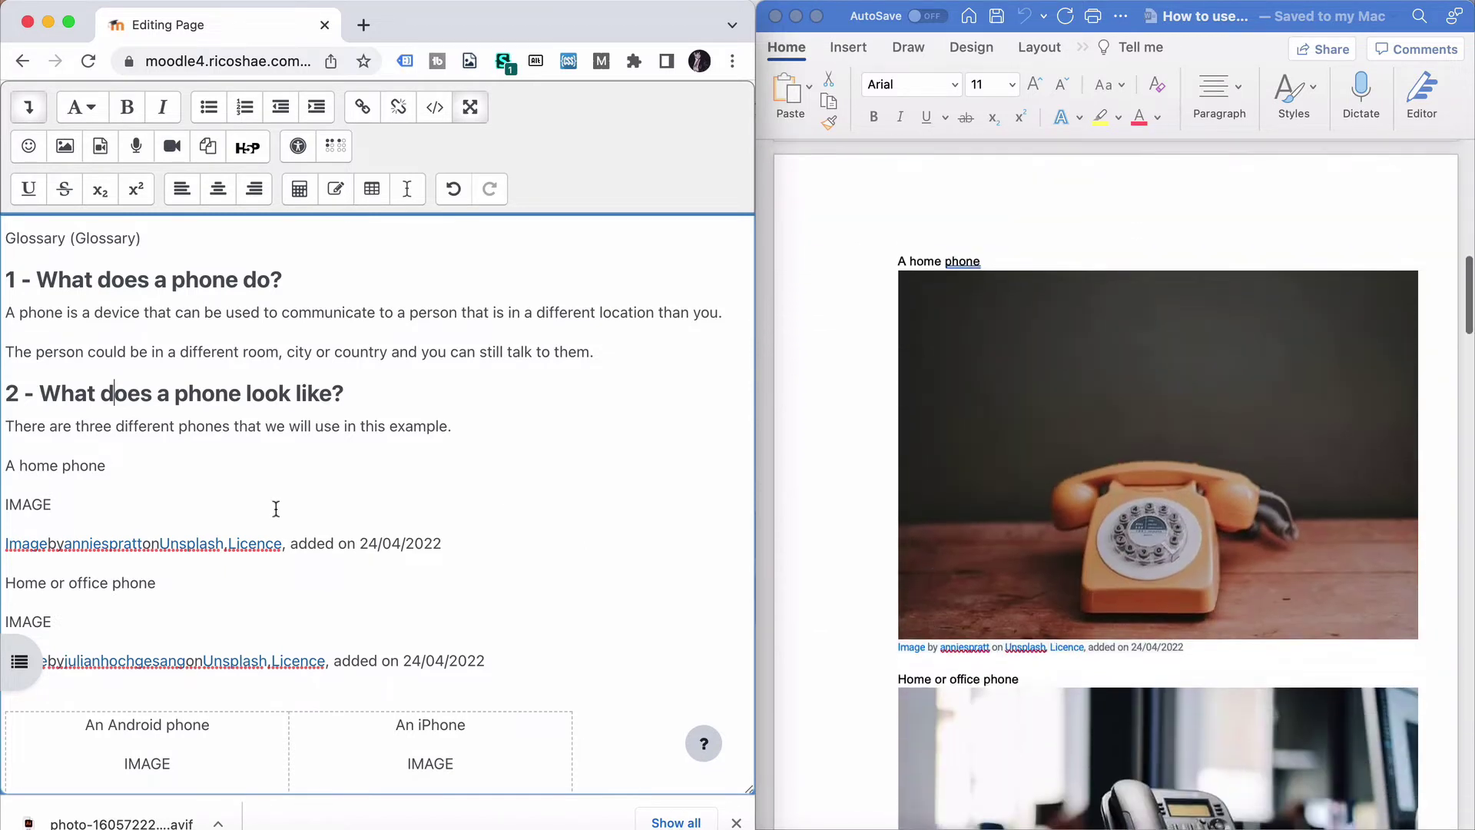
Insert the missing spaces so both photo credits read 'Image by' the photographer 'on Unsplash'
left_click(68, 500)
scroll(156, 507, "down", 3)
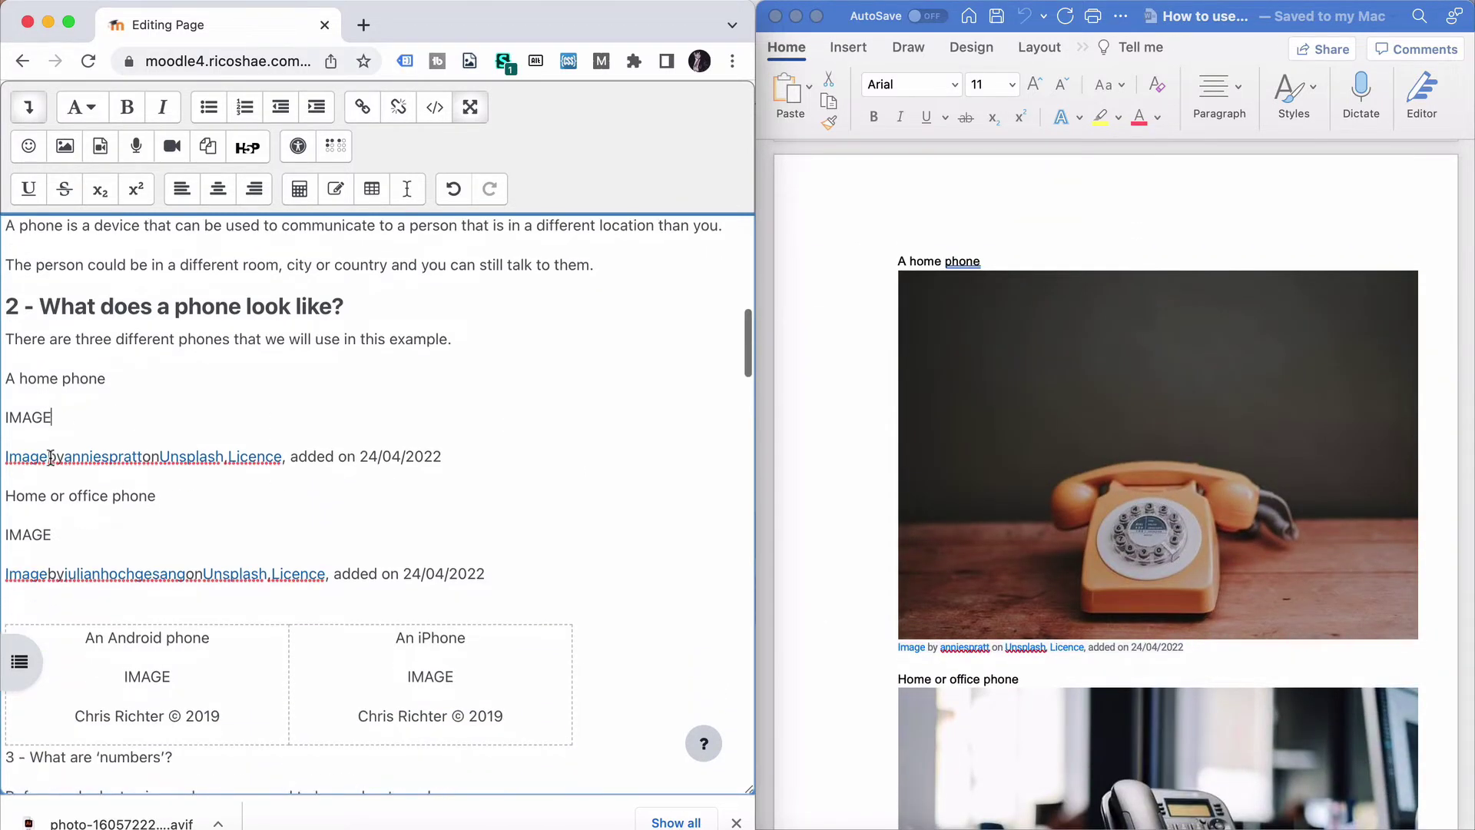
left_click(50, 458)
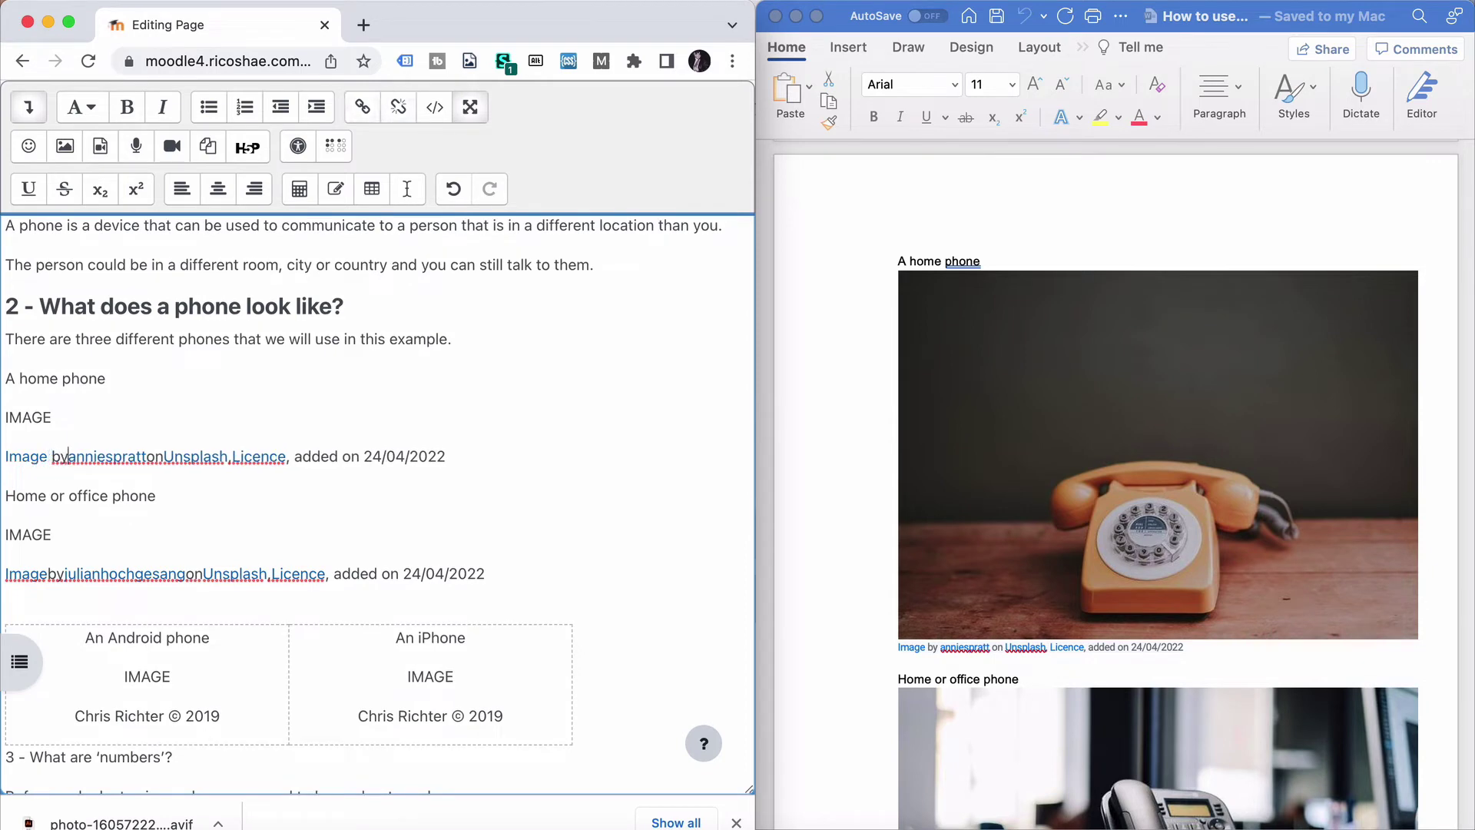
left_click(153, 456)
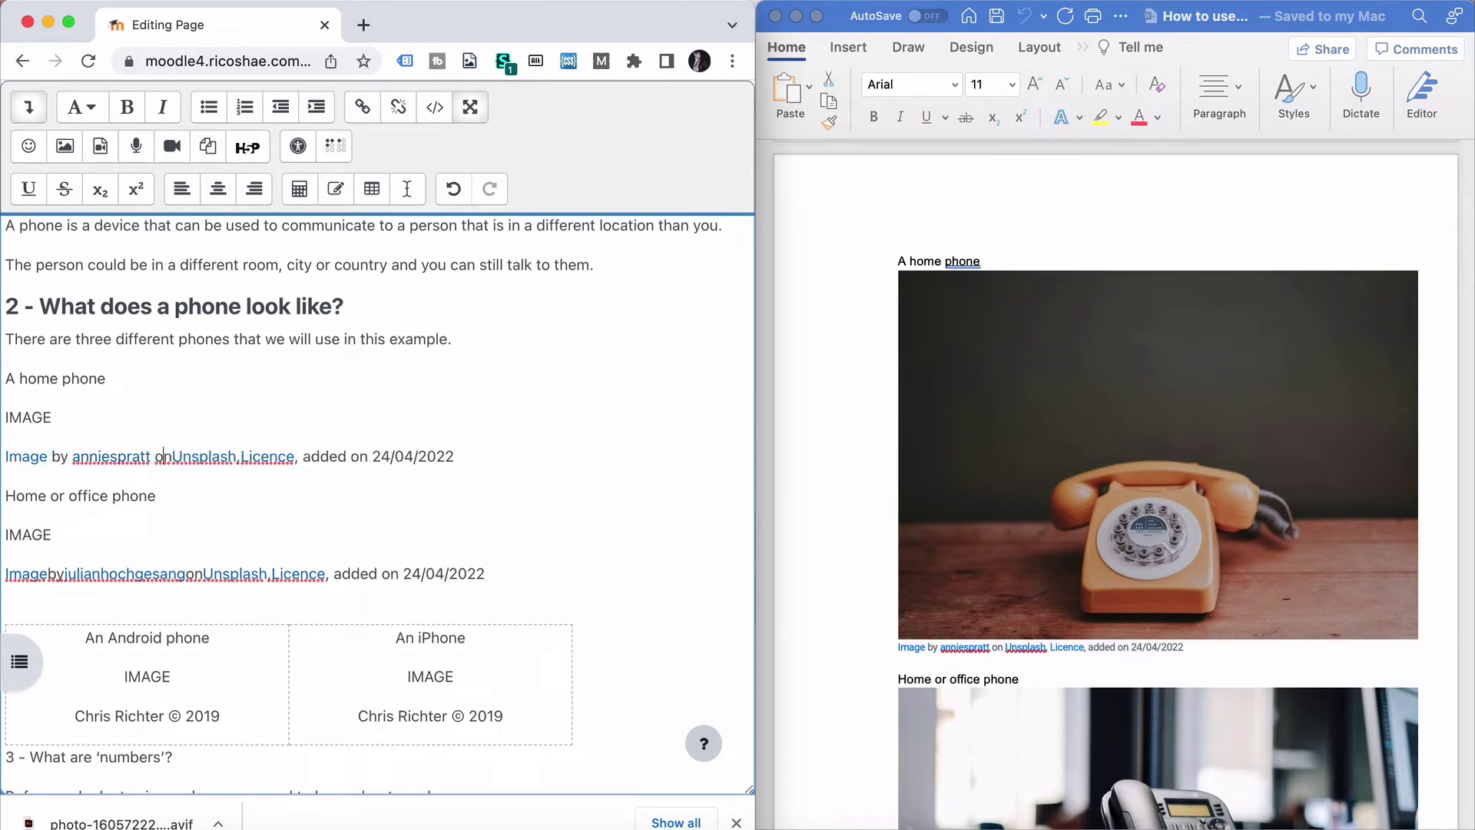
left_click(172, 457)
left_click(48, 574)
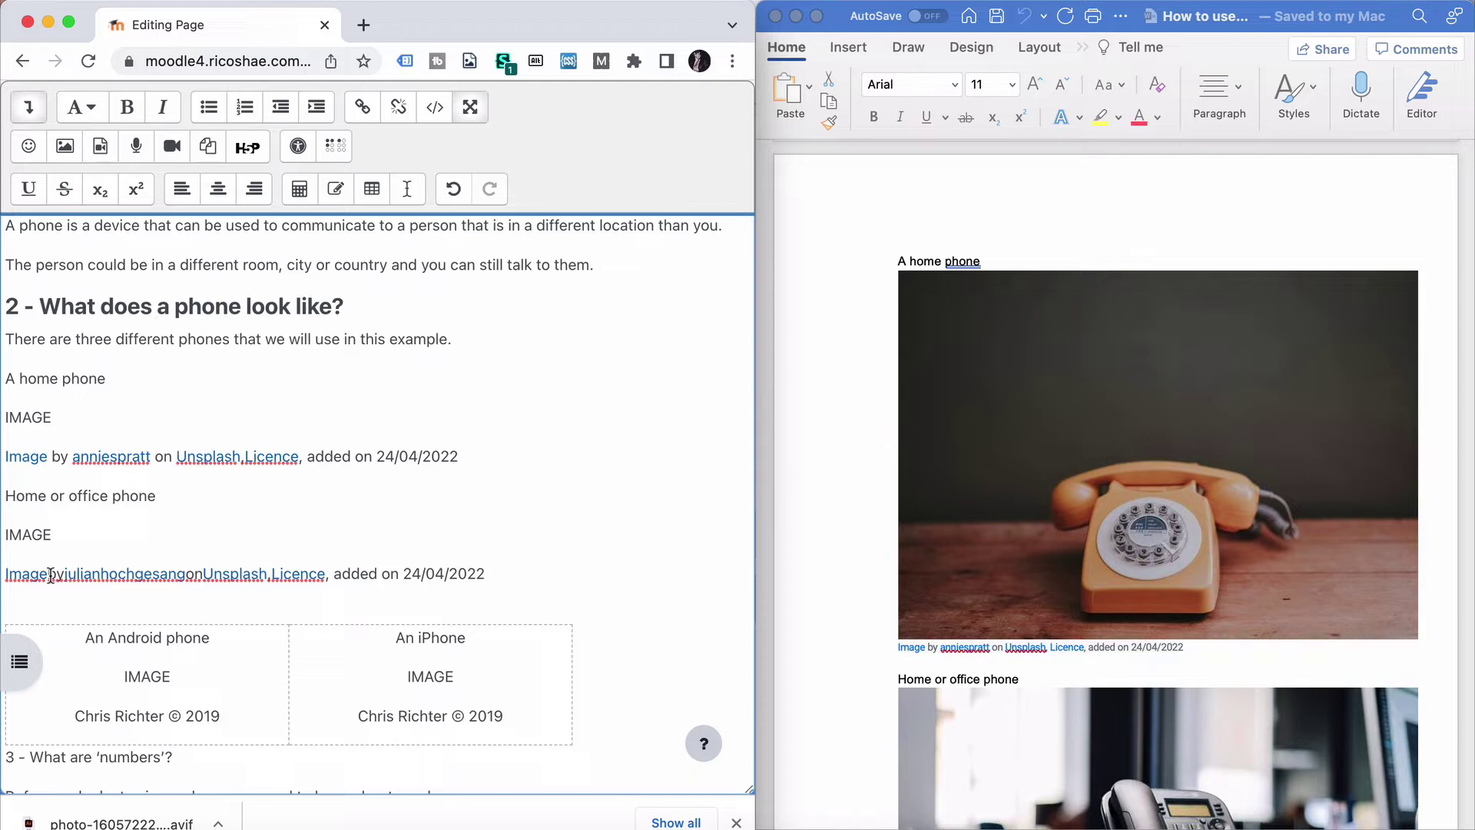
left_click(68, 574)
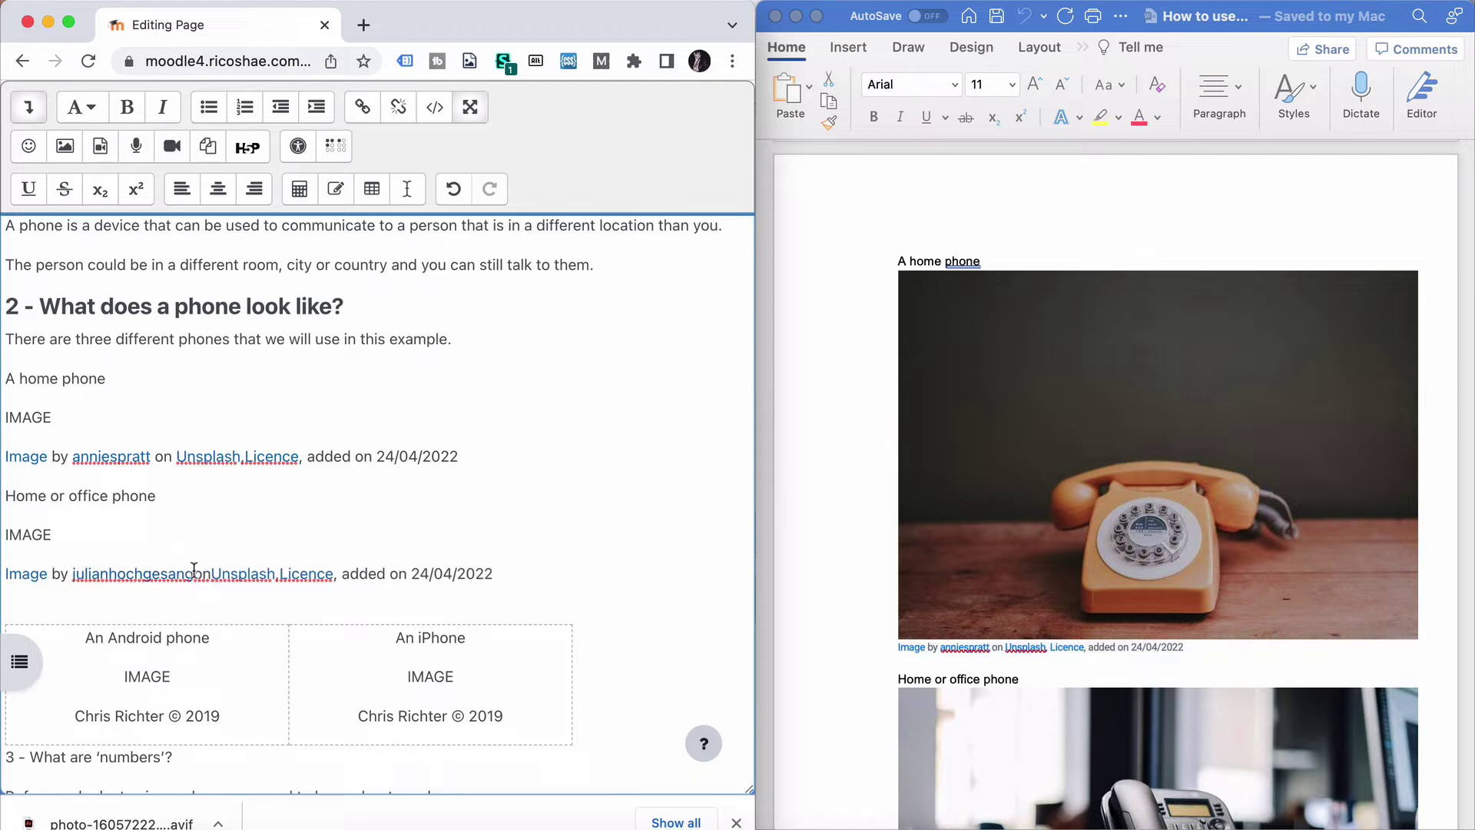
left_click(186, 574)
left_click(216, 574)
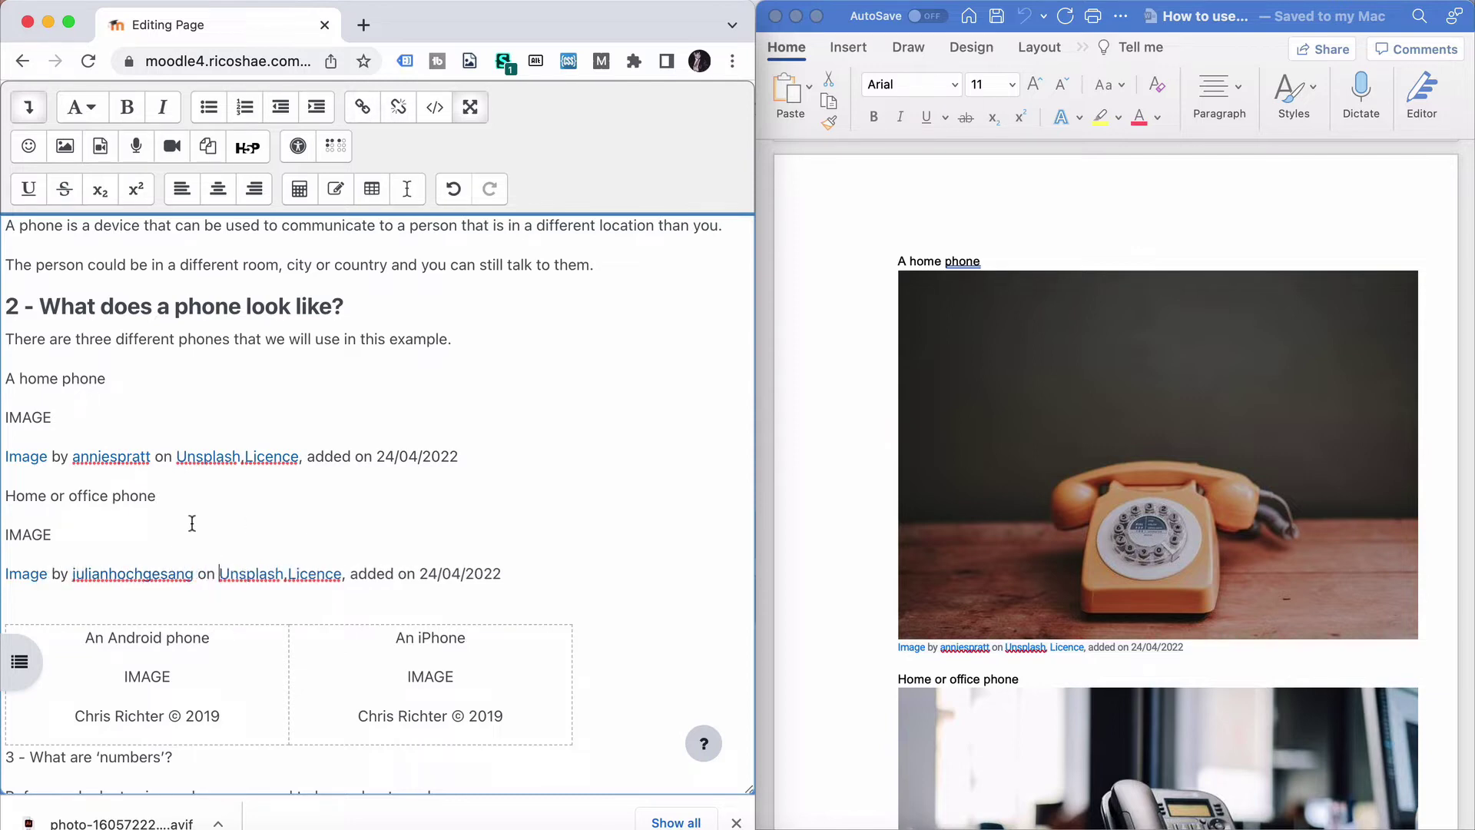
Centre the home and office phone entries together with their photo credits
left_click_drag(530, 570, 62, 378)
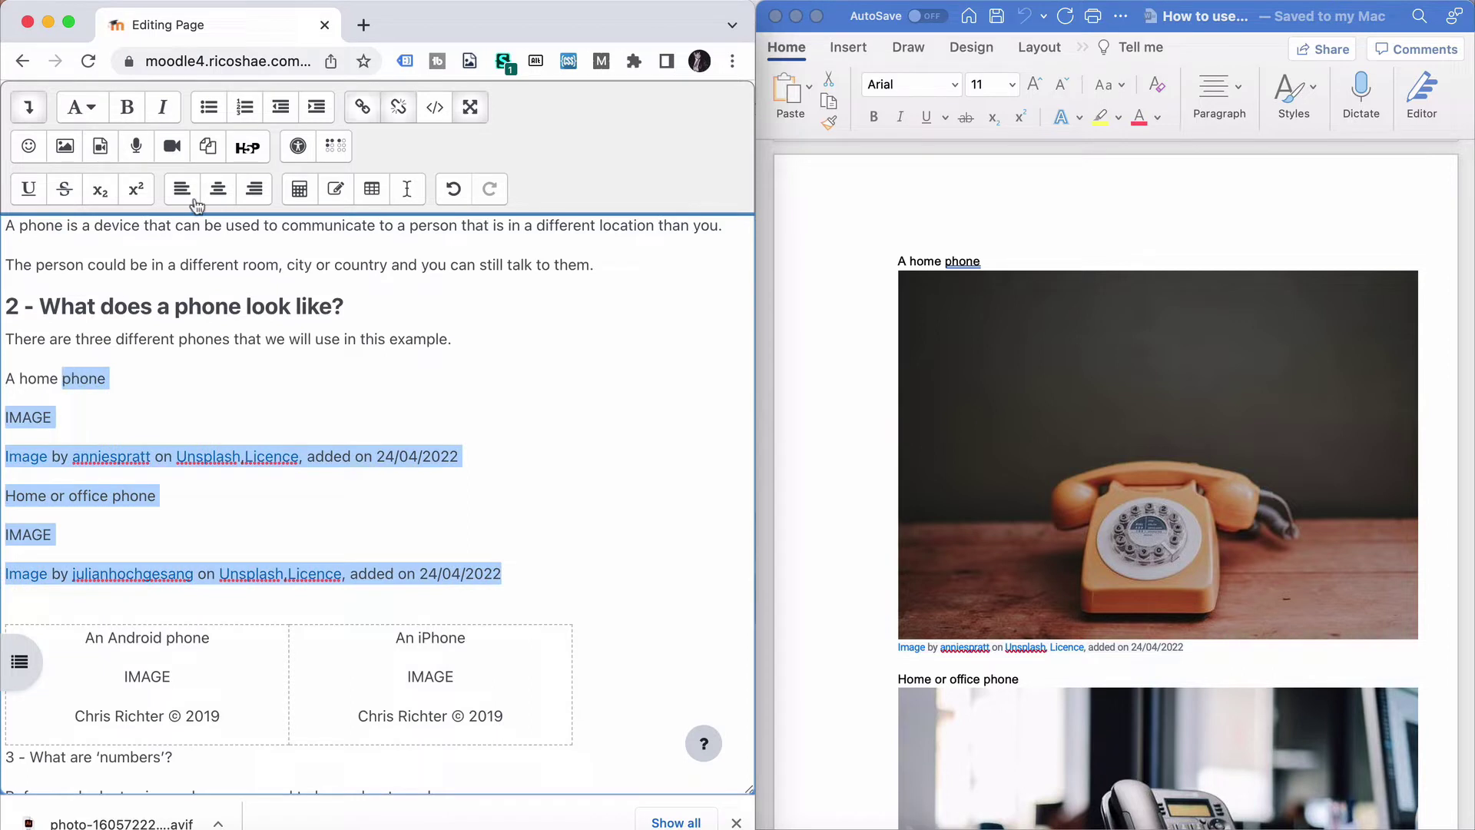
left_click(218, 189)
left_click(246, 421)
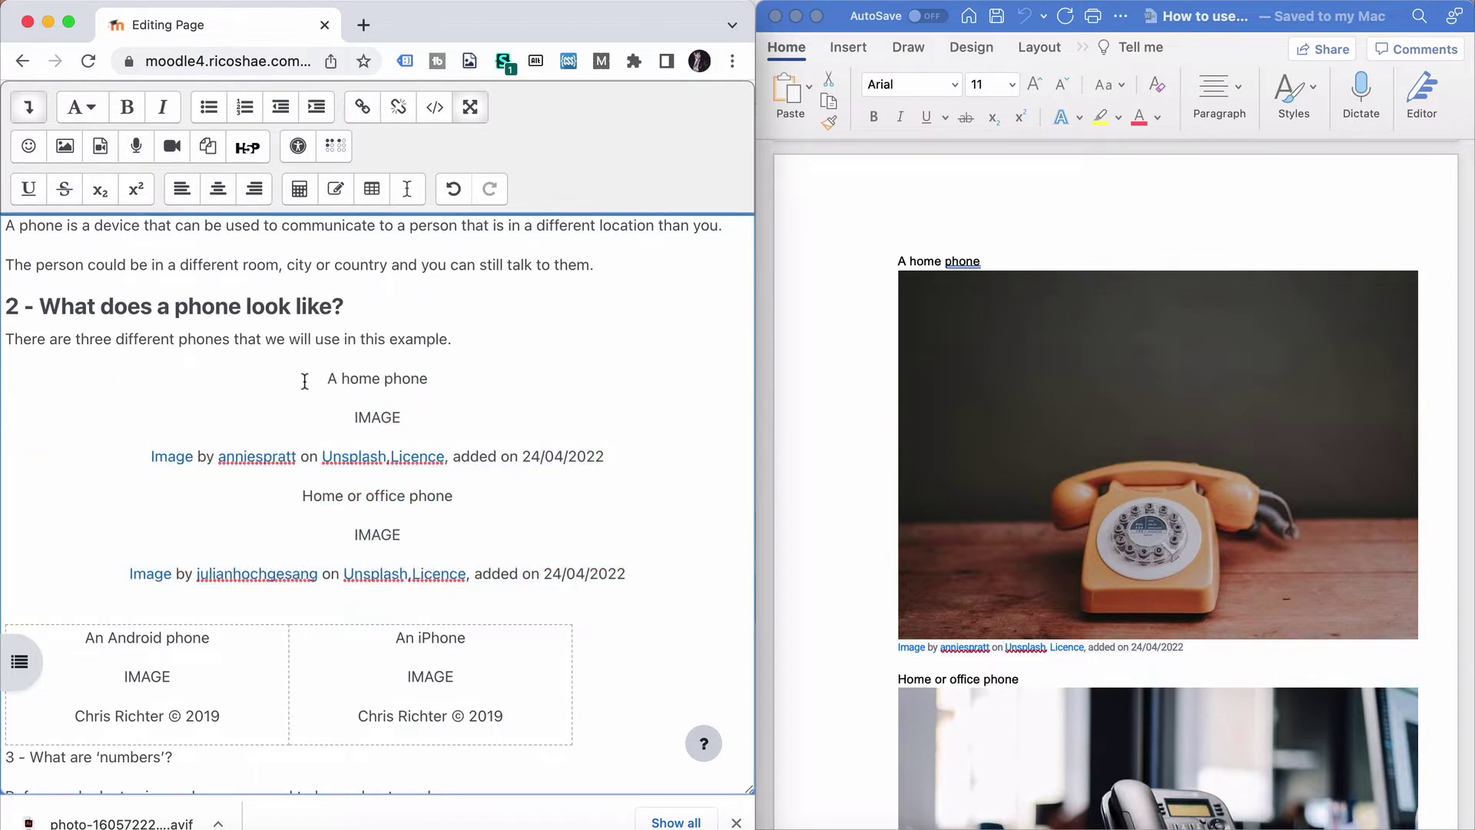
Make the labels 'A home phone' and 'Home or office phone' bold
left_click_drag(316, 378, 435, 378)
key("super+b")
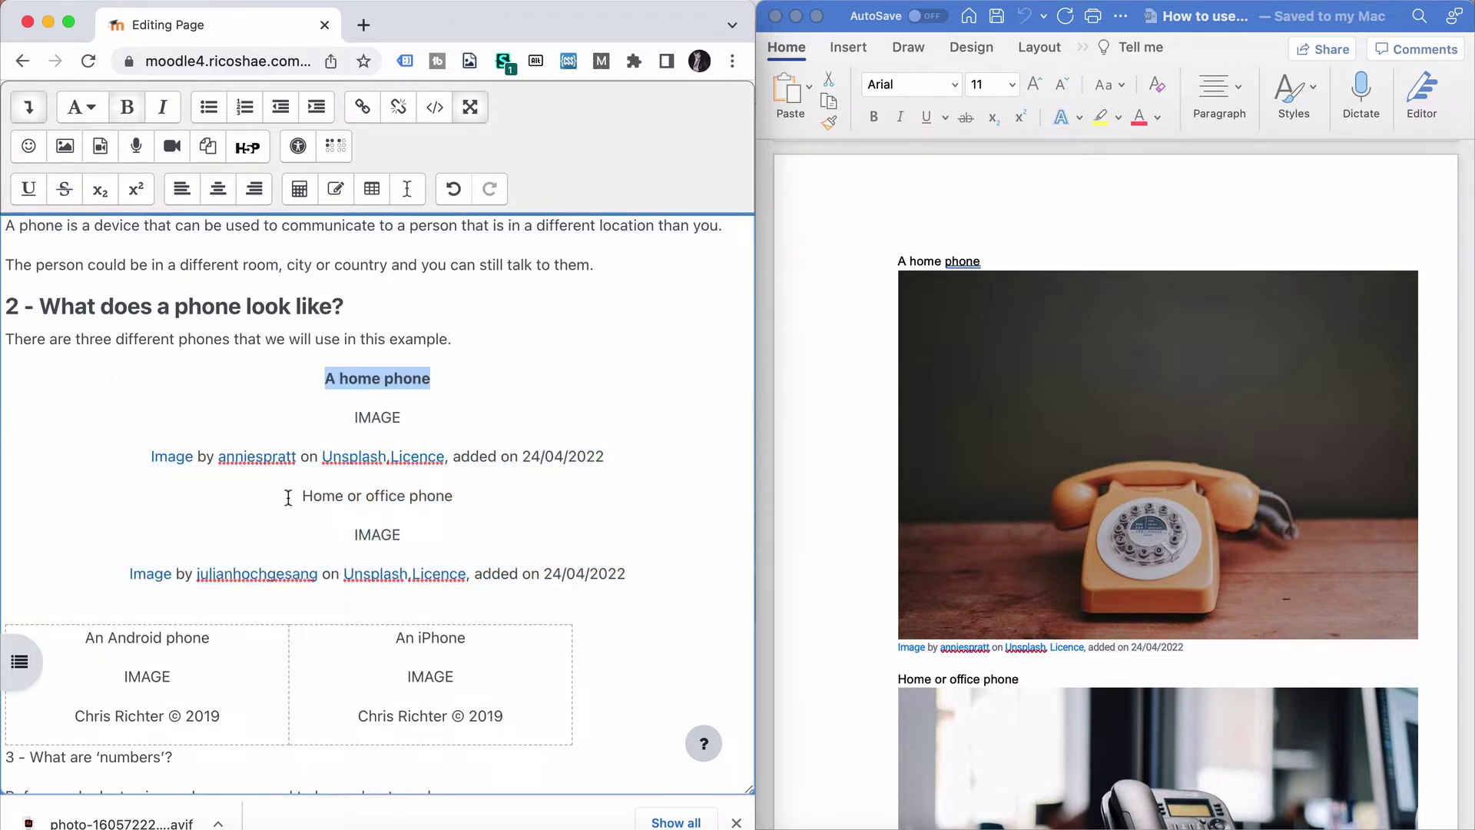
left_click_drag(291, 496, 521, 498)
key("super+b")
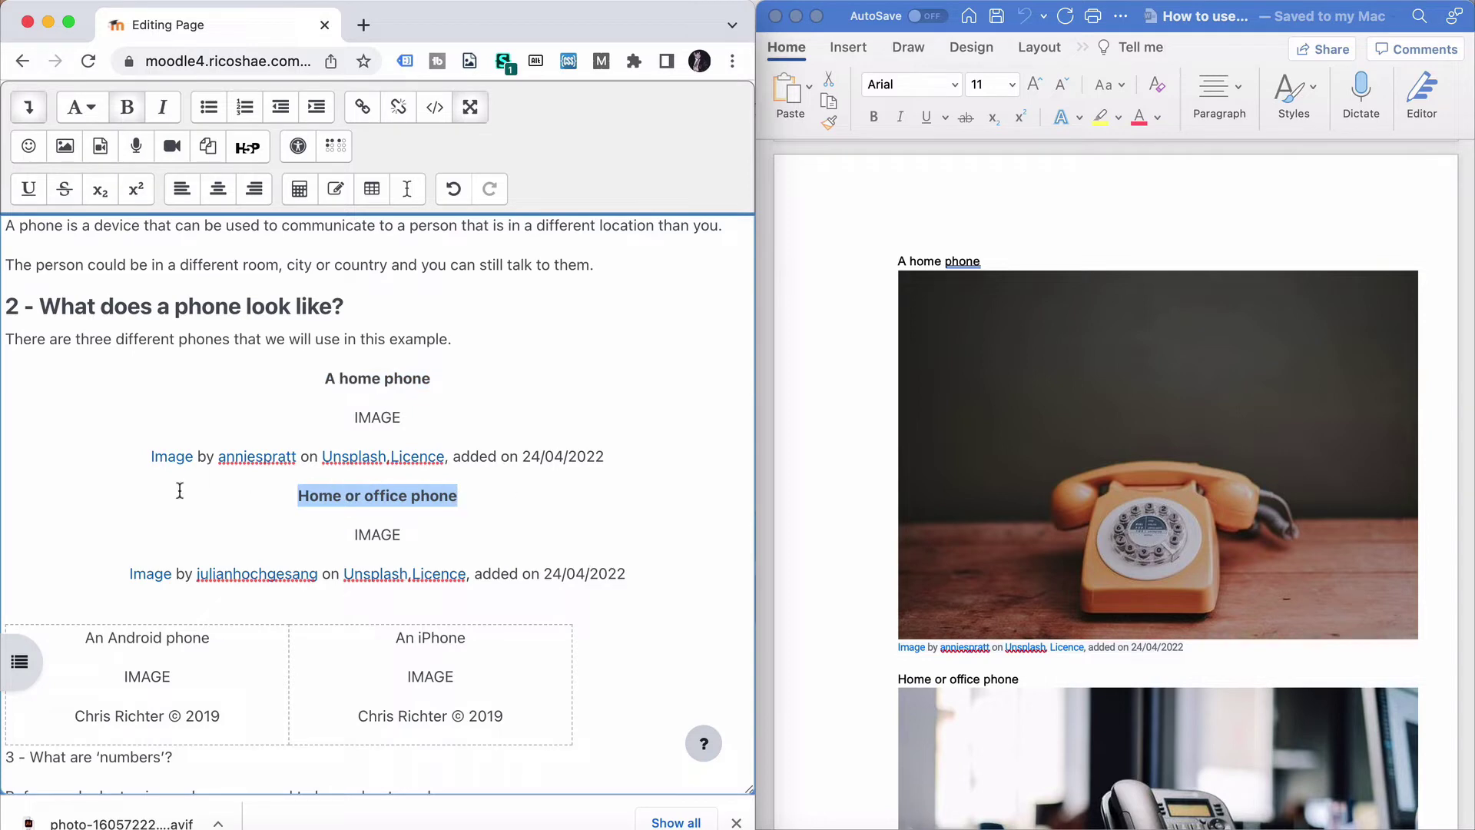
scroll(180, 490, "down", 5)
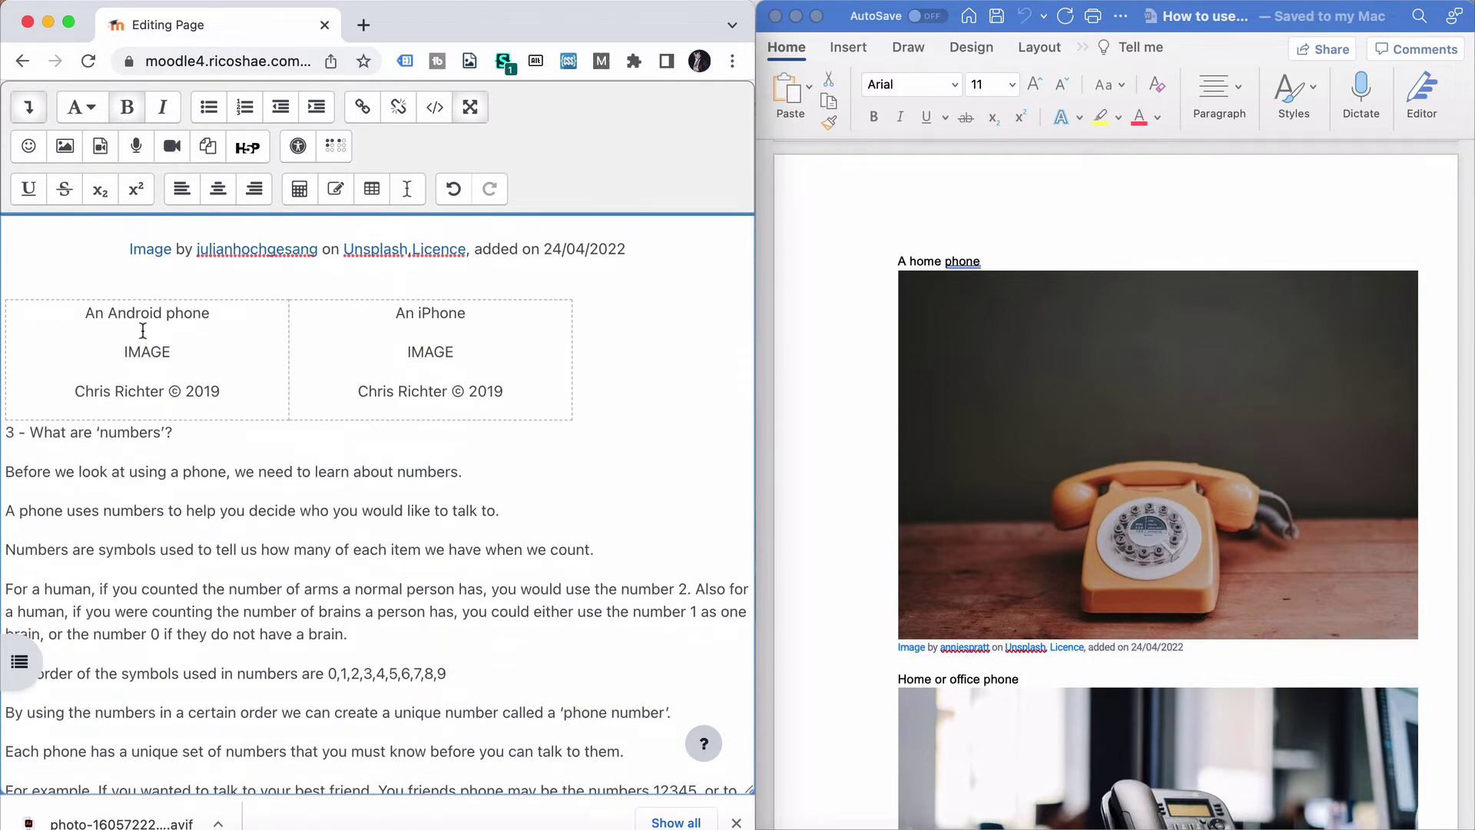
Set '3 - What are ‘numbers’?' to Heading (large) and add a Shift+Enter line break above it
left_click(142, 331)
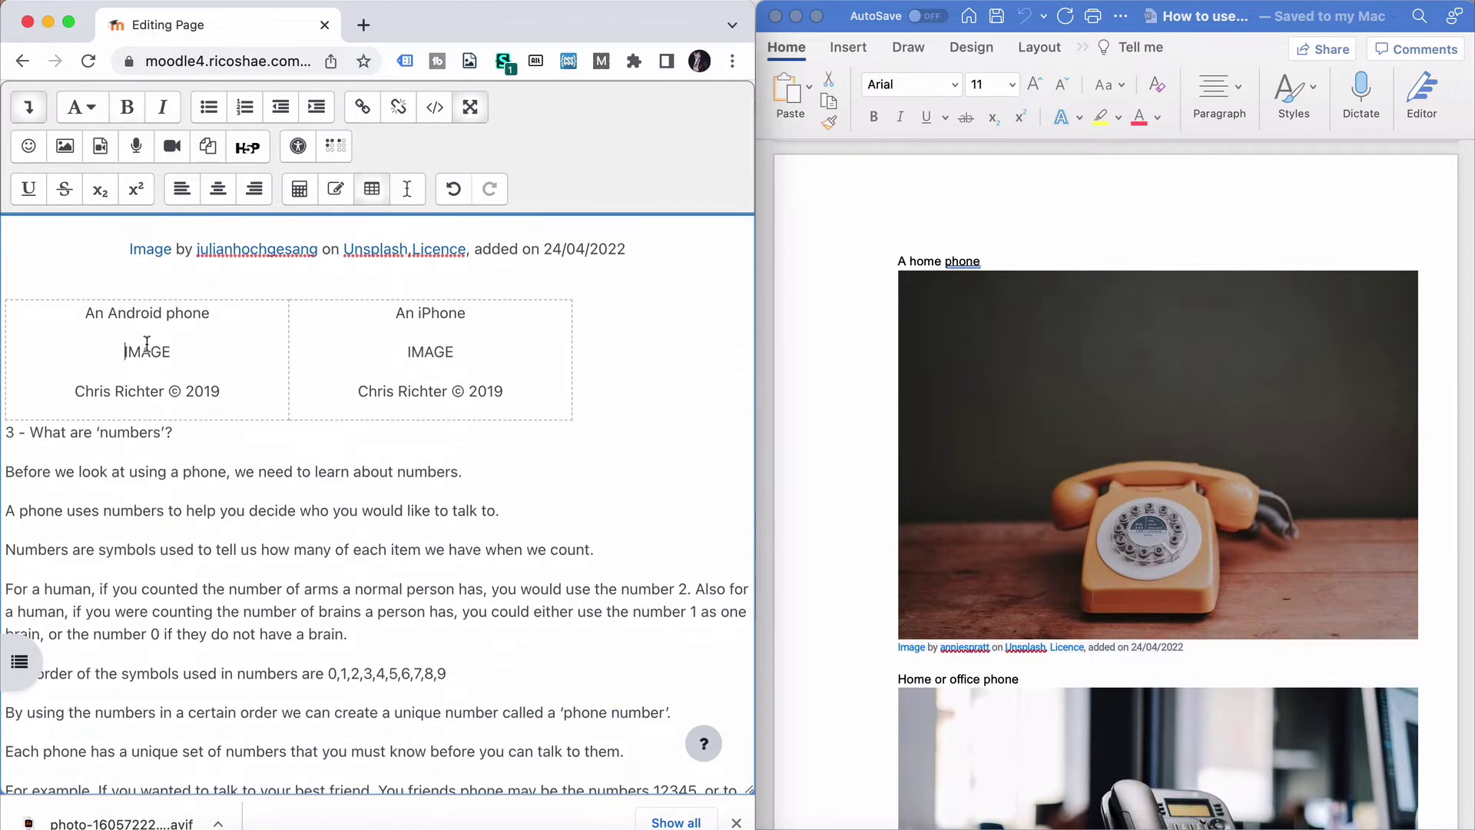
left_click(8, 433)
left_click(92, 111)
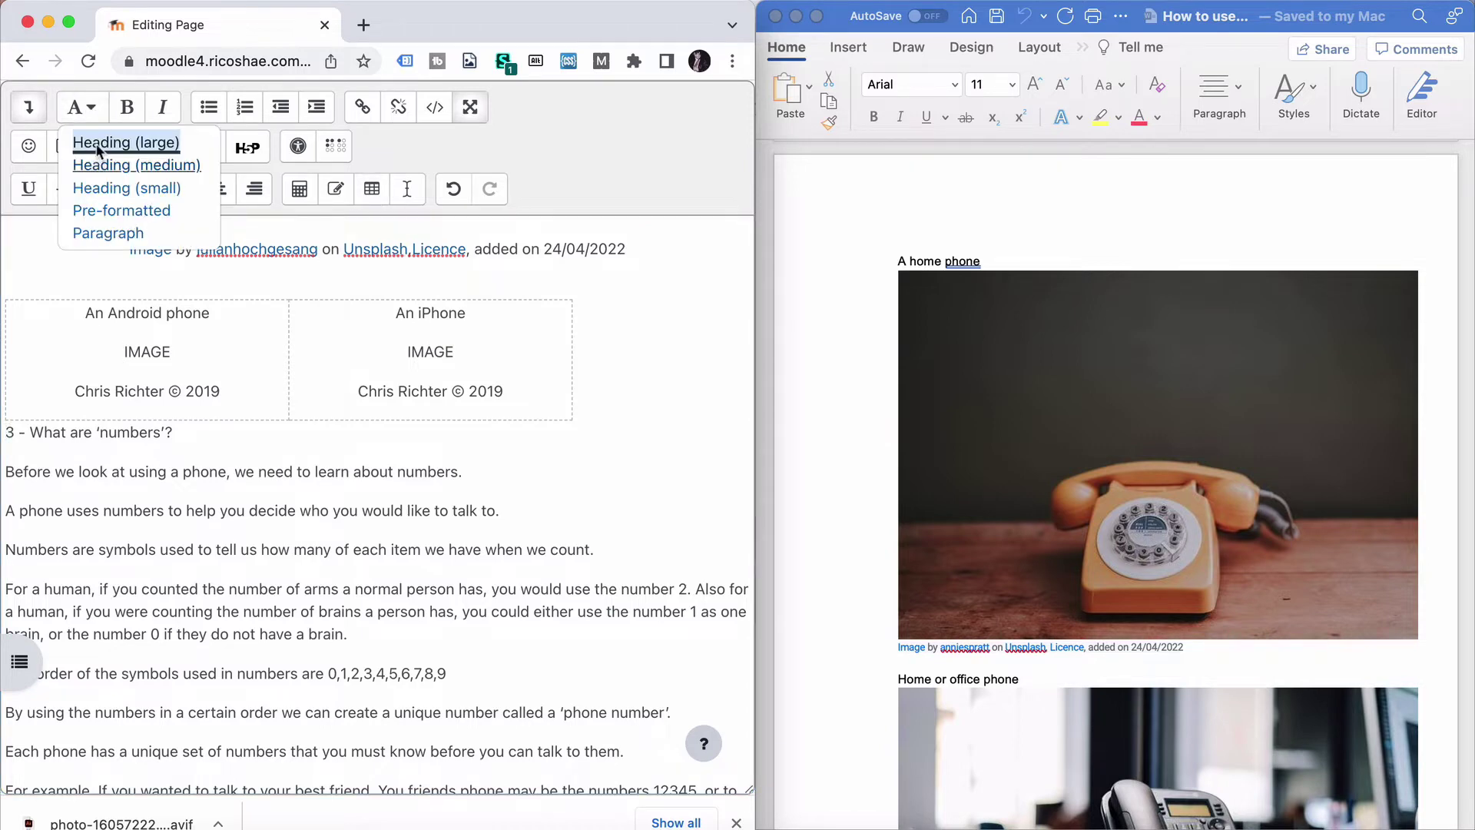
left_click(100, 147)
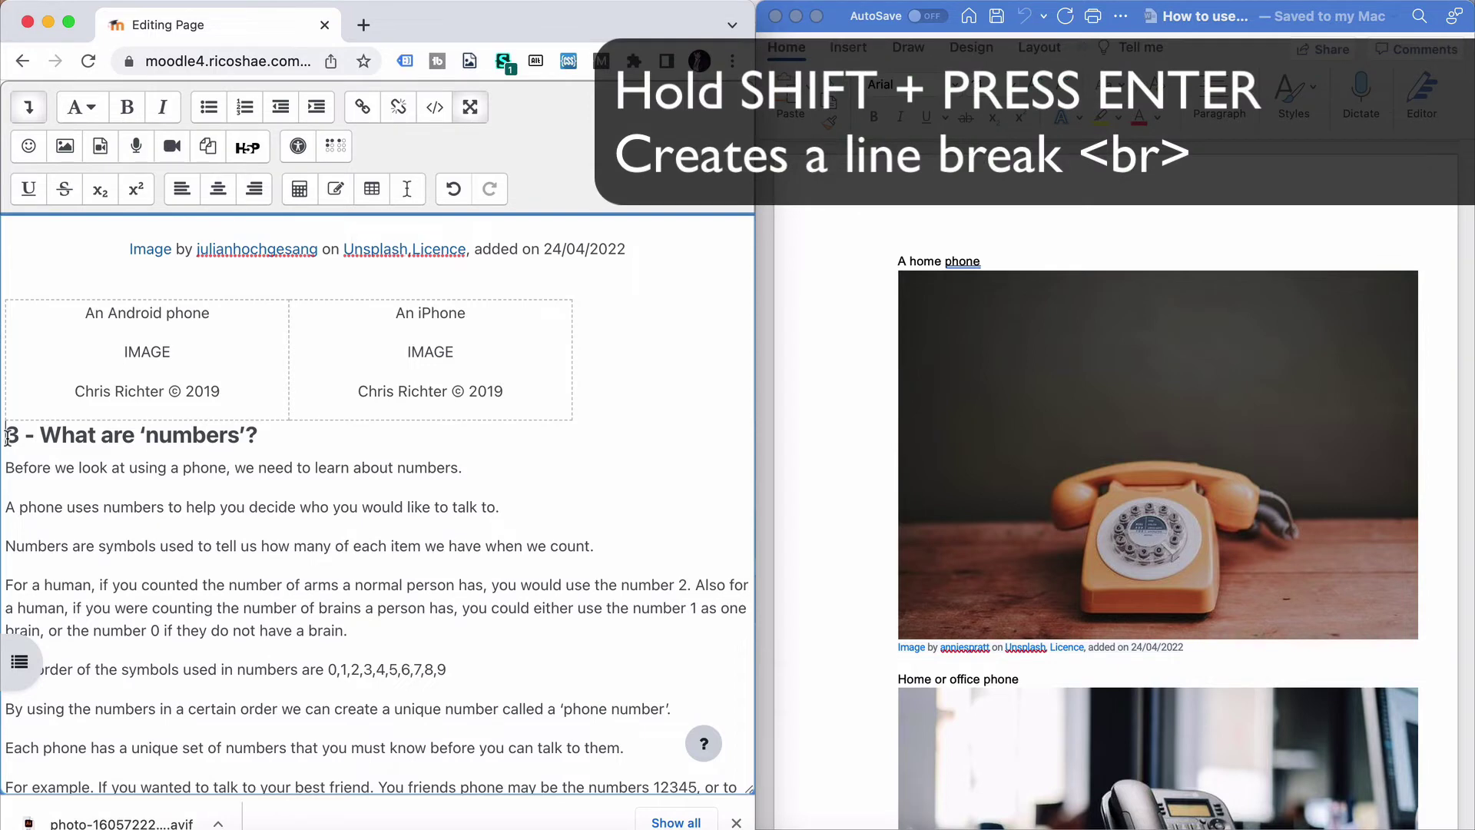
key("shift+Return")
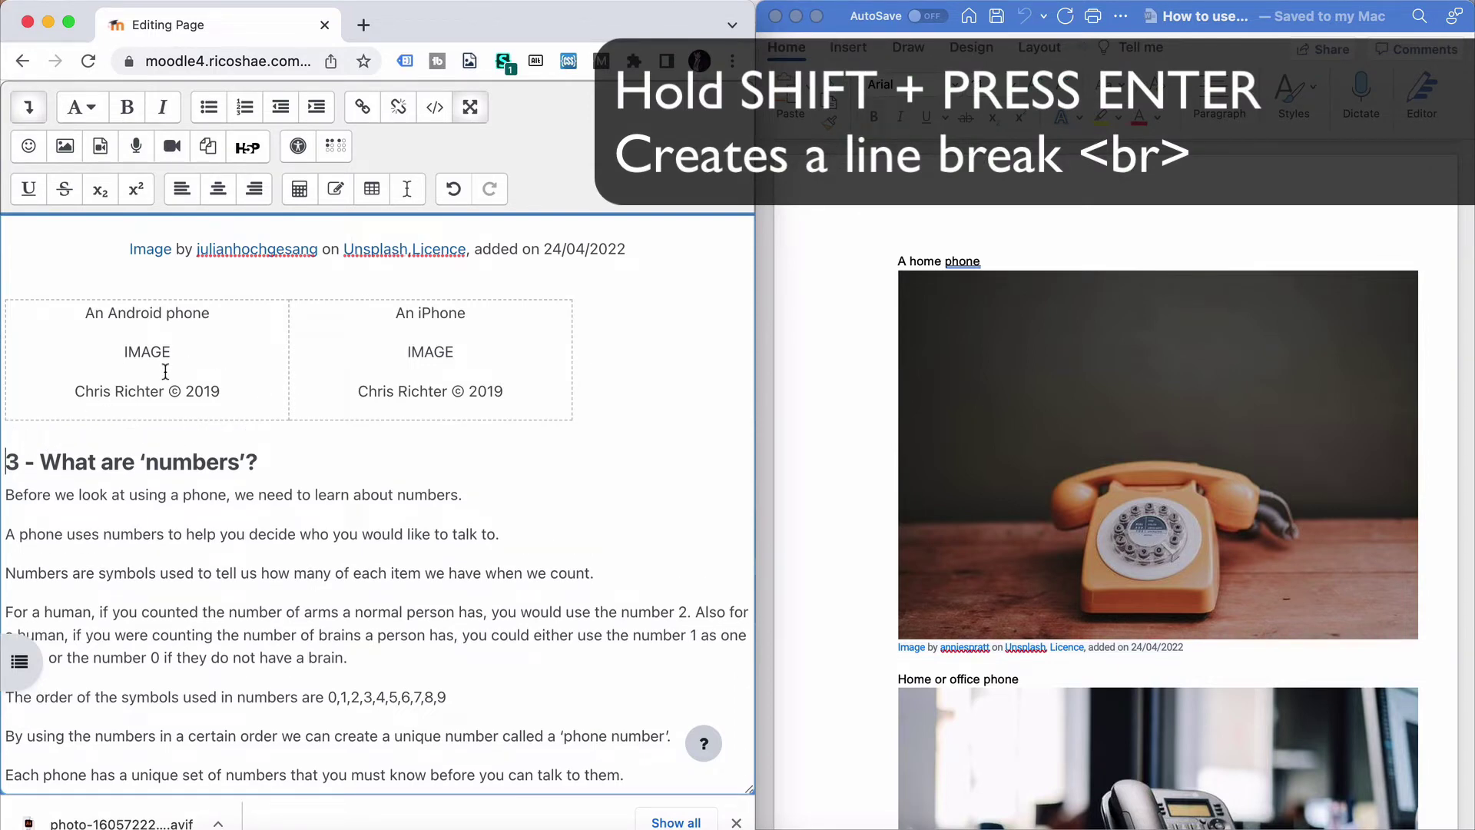
scroll(165, 372, "down", 3)
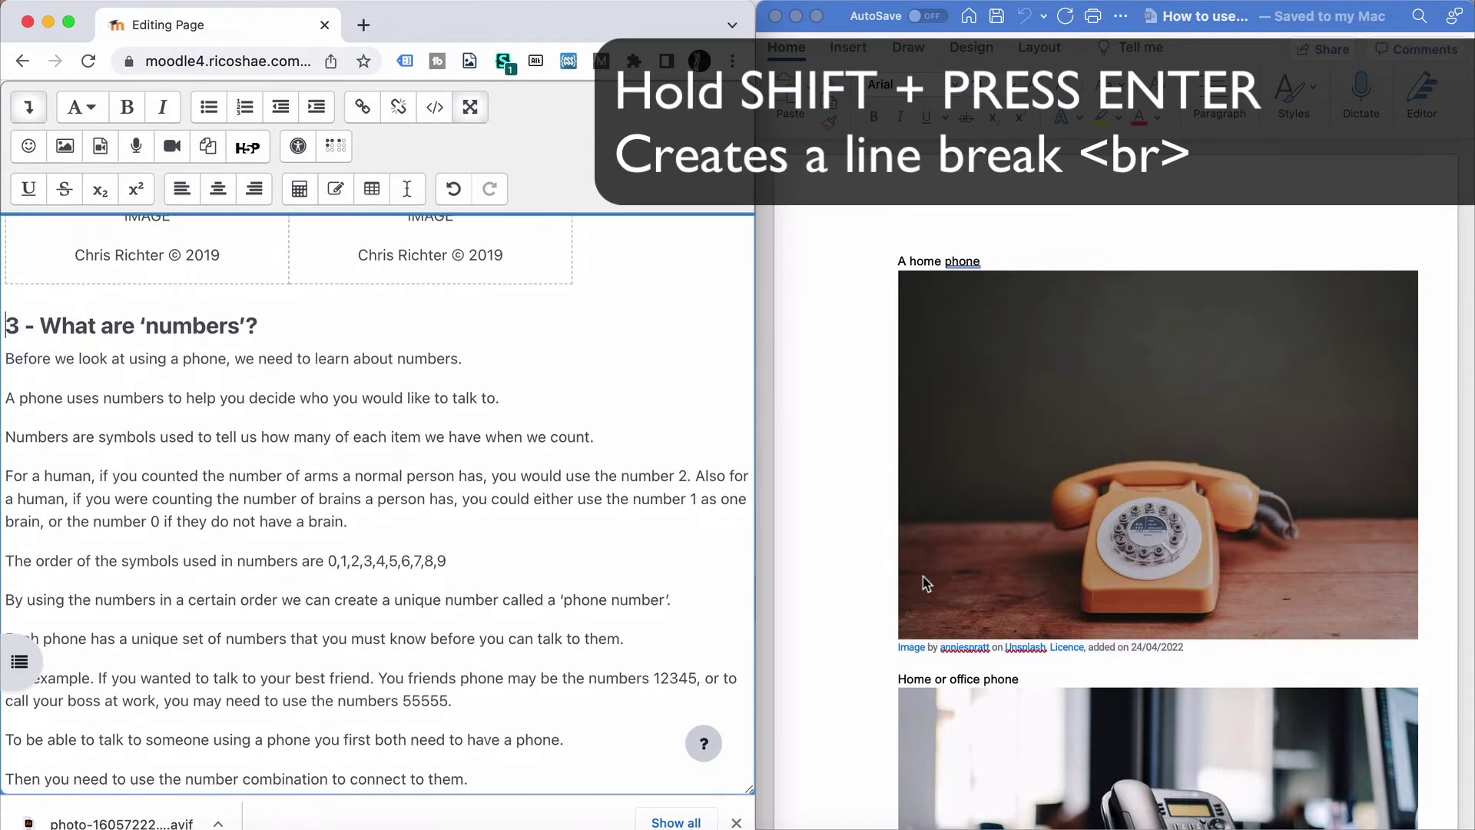
scroll(924, 576, "down", 10)
scroll(924, 584, "down", 10)
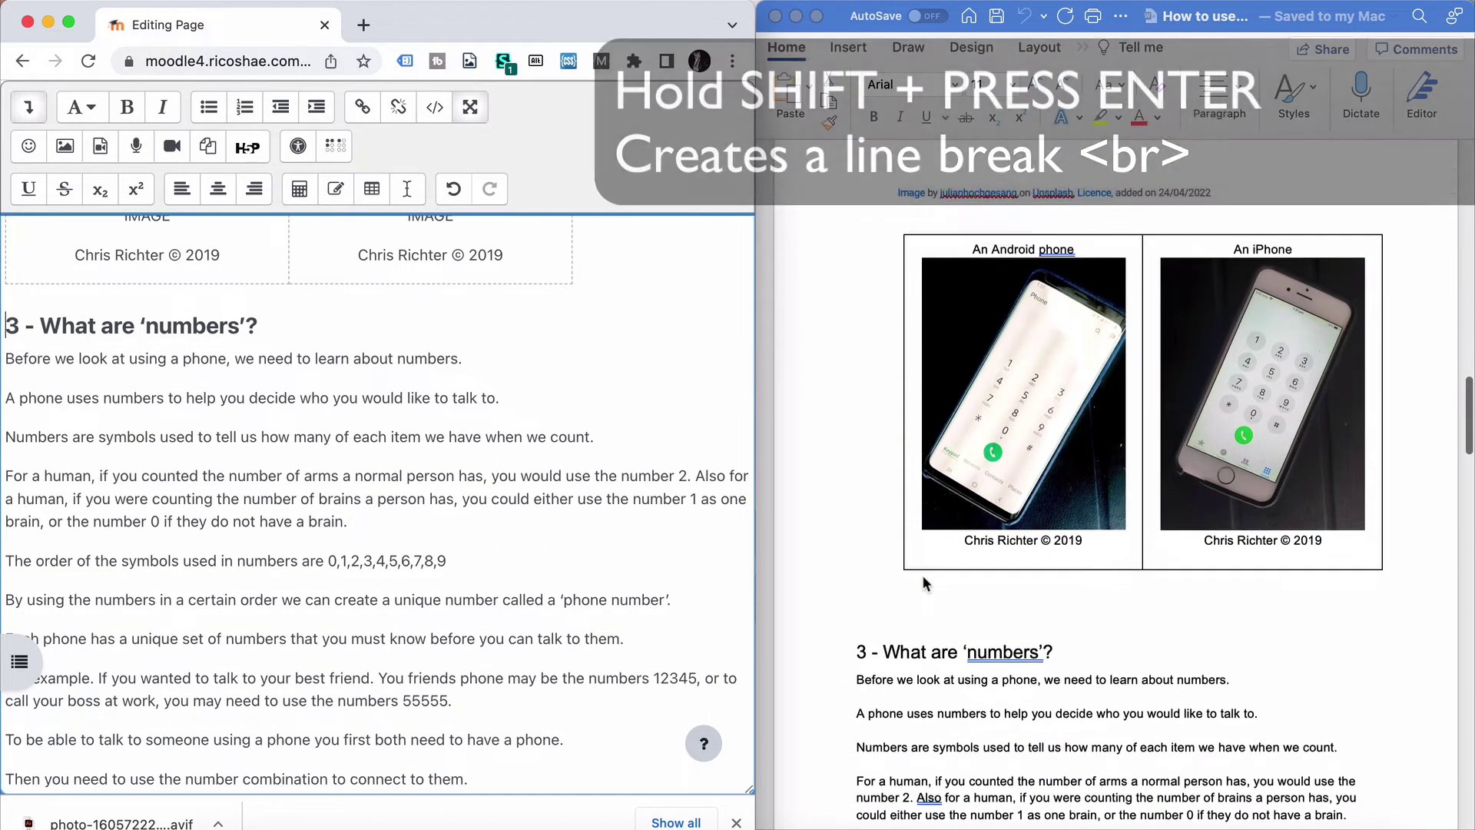
scroll(922, 574, "down", 1)
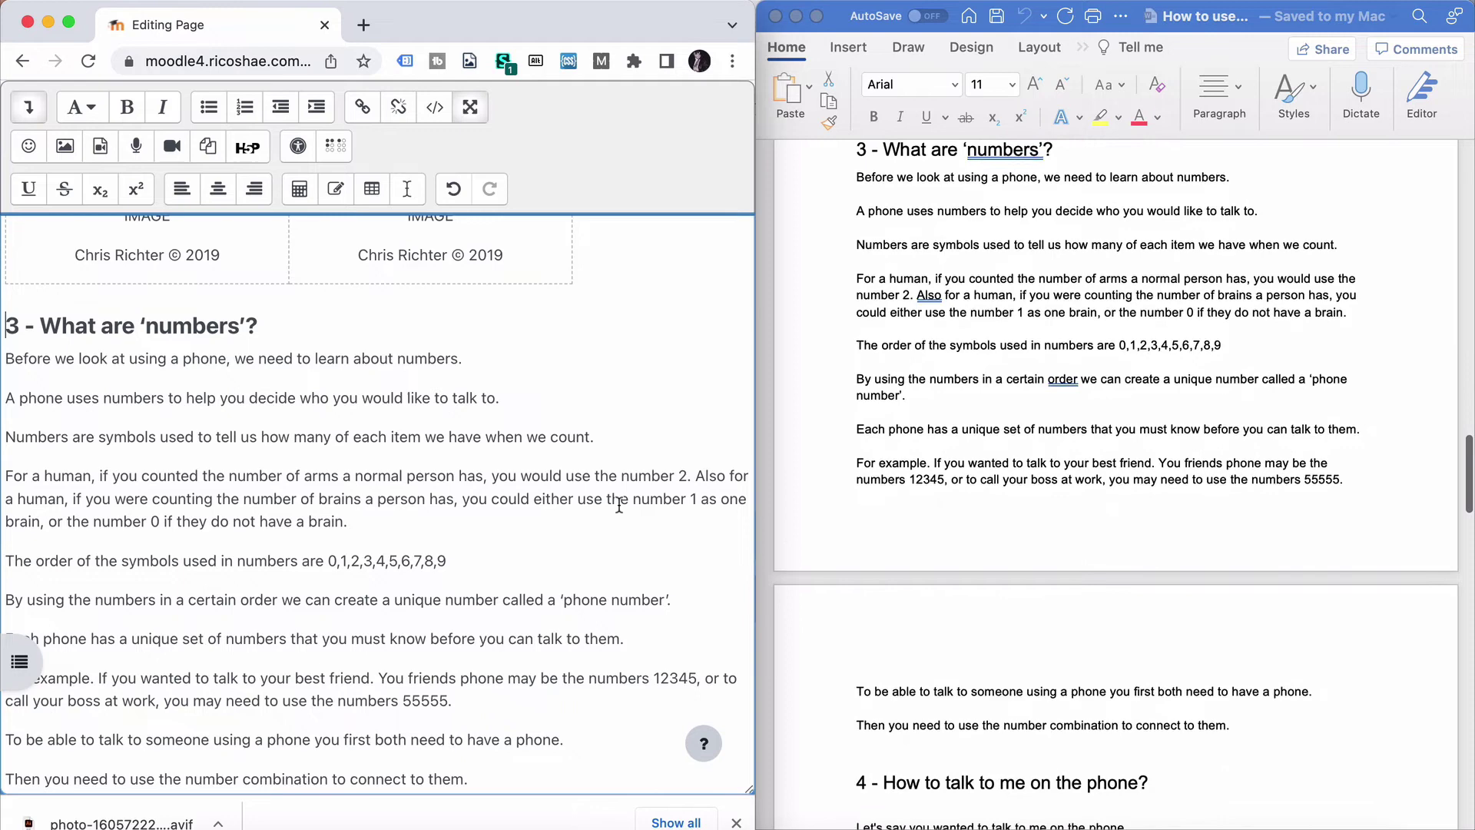
scroll(247, 536, "down", 5)
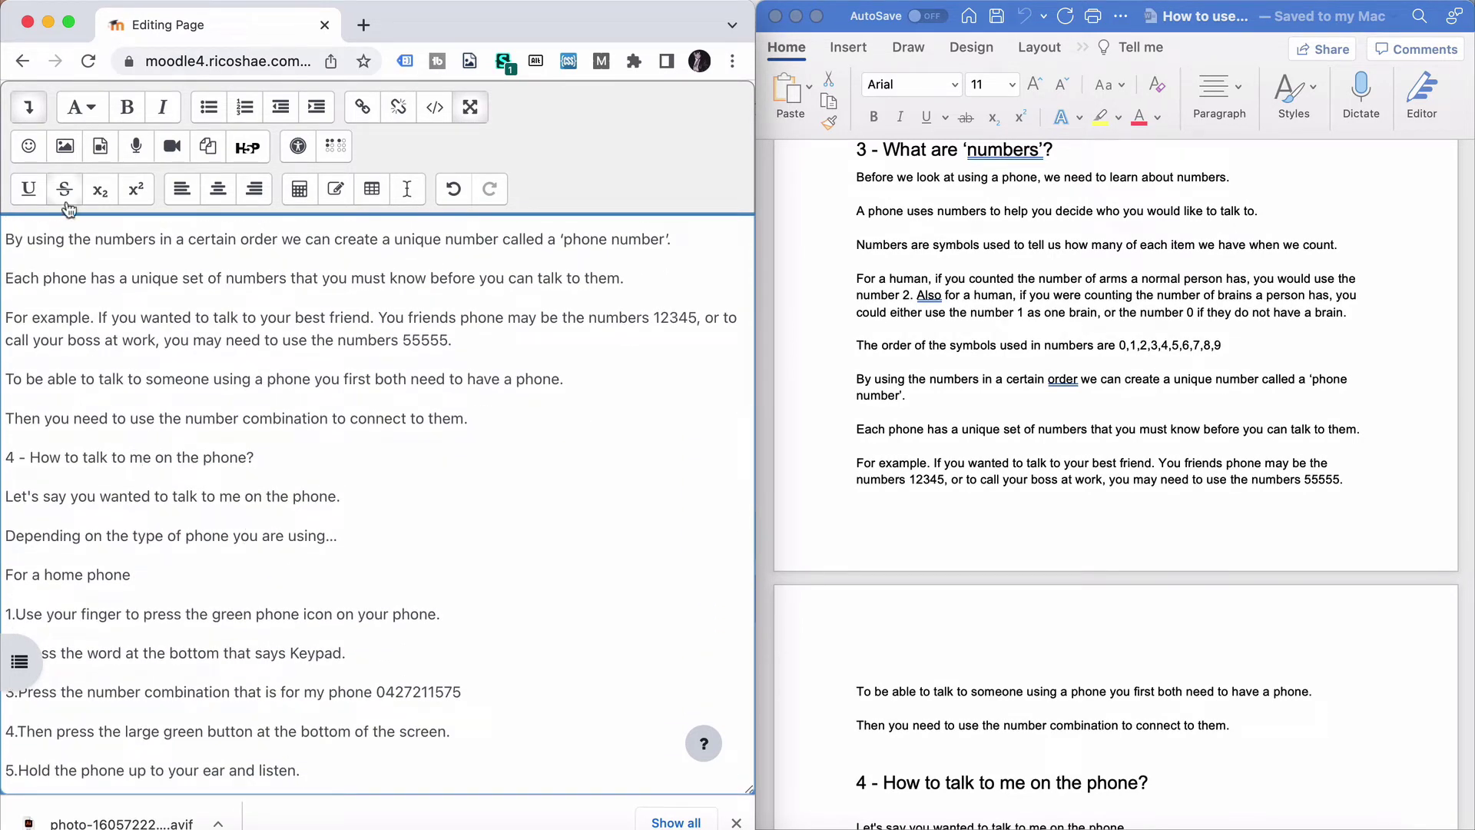
Make '4 - How to talk to me on the phone?' a Heading (large)
left_click(77, 107)
left_click(97, 146)
scroll(180, 540, "down", 1)
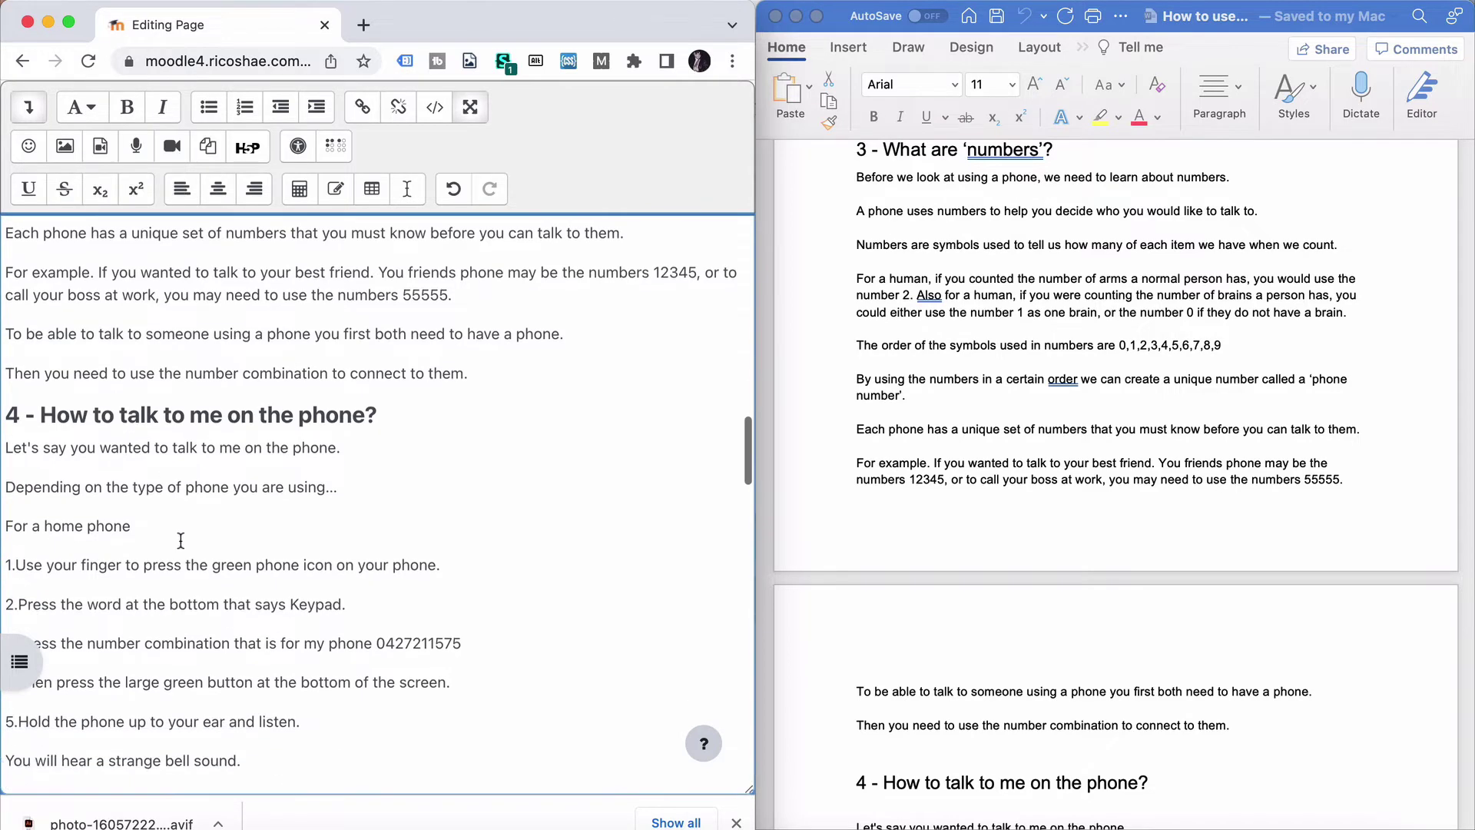
scroll(180, 541, "down", 2)
scroll(905, 561, "down", 7)
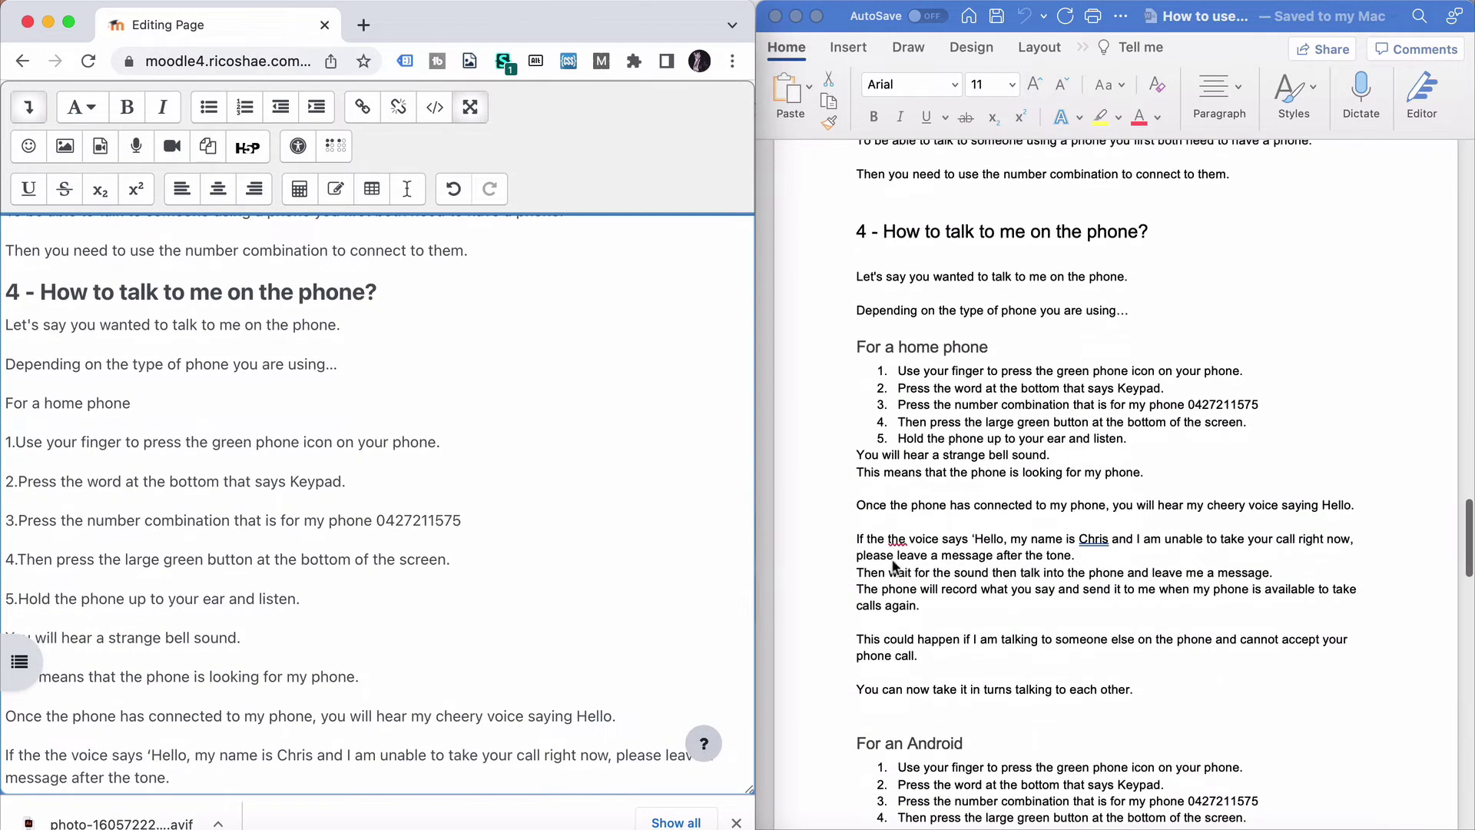
Turn the five home phone steps into a numbered list and delete their old typed numbers
left_click_drag(54, 442, 75, 586)
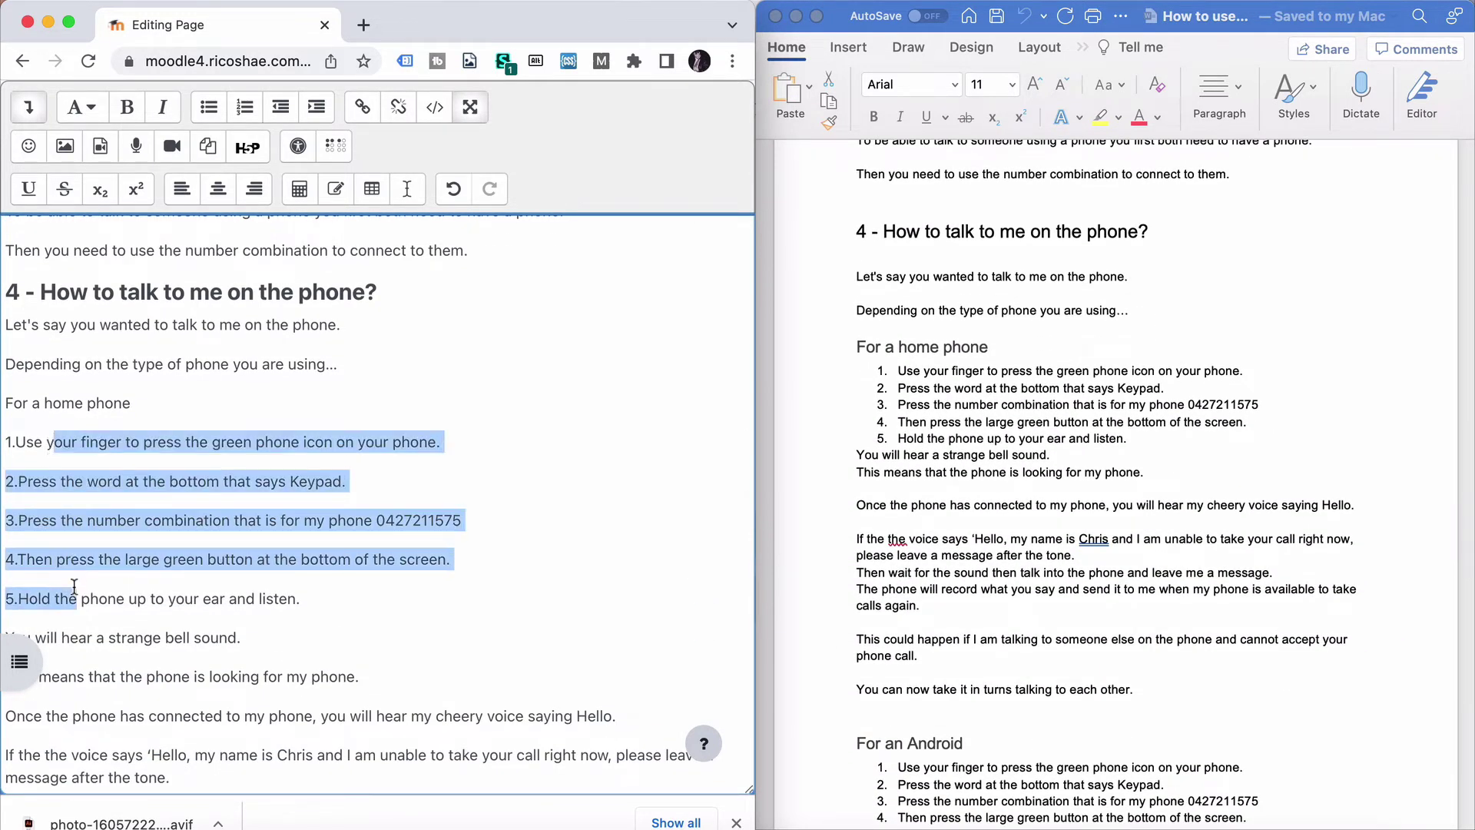
left_click(245, 108)
left_click(60, 444)
key("BackSpace")
key("BackSpace")
left_click(59, 465)
key("BackSpace")
key("BackSpace")
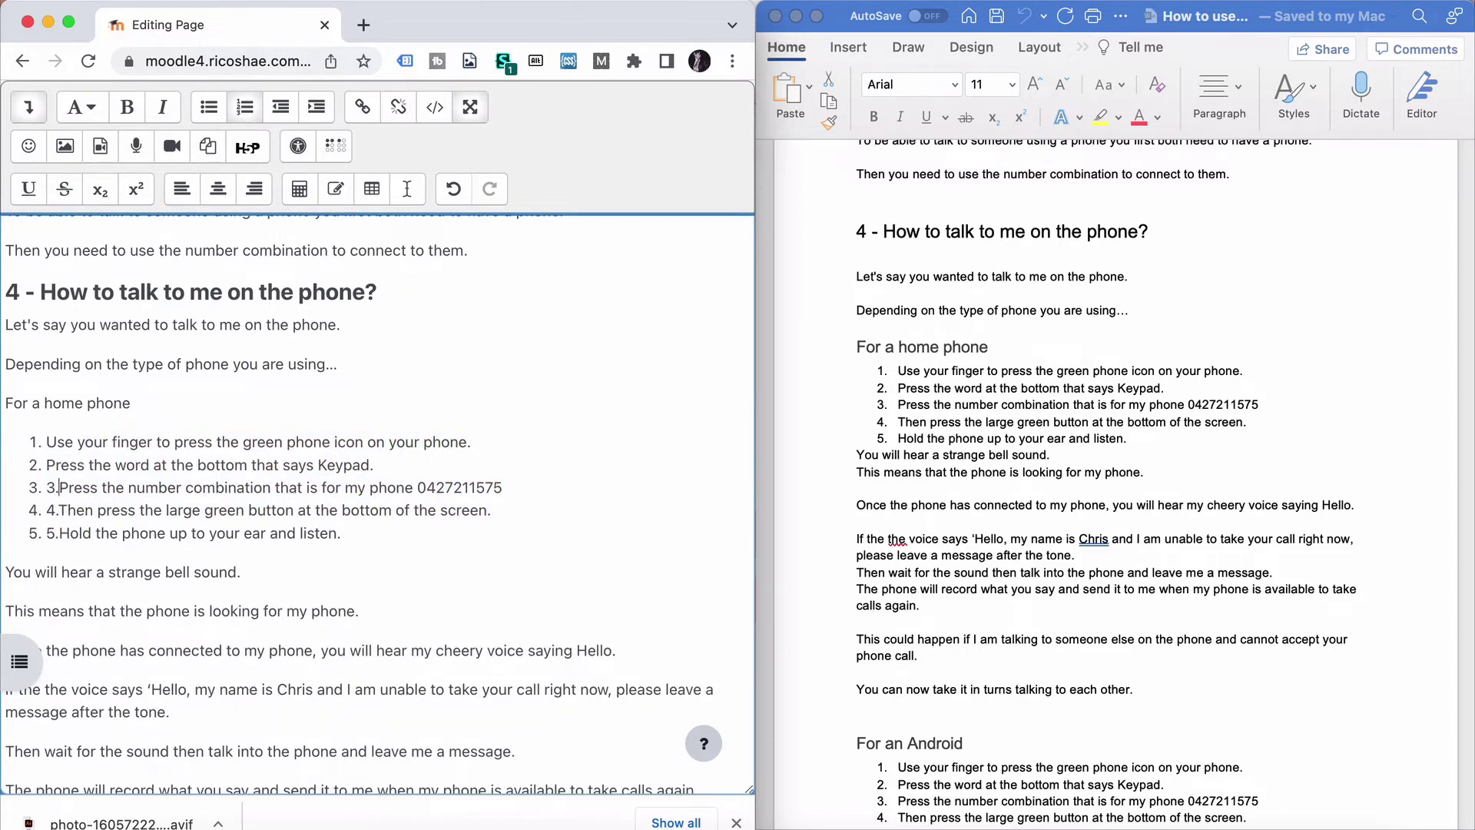
key("BackSpace")
key("BackSpace")
left_click(59, 510)
key("BackSpace")
key("BackSpace")
left_click(59, 534)
key("BackSpace")
key("BackSpace")
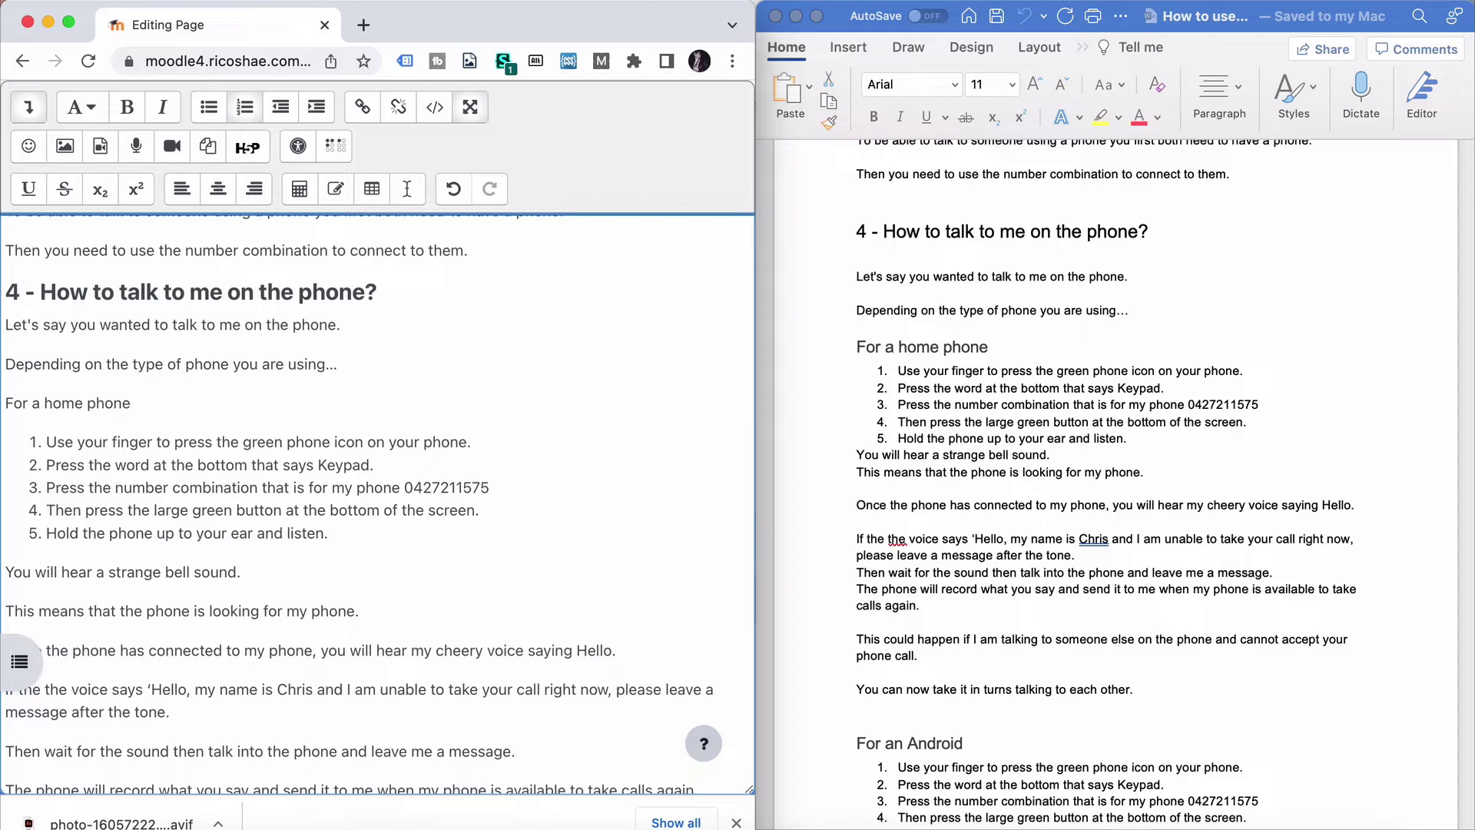
scroll(305, 594, "down", 5)
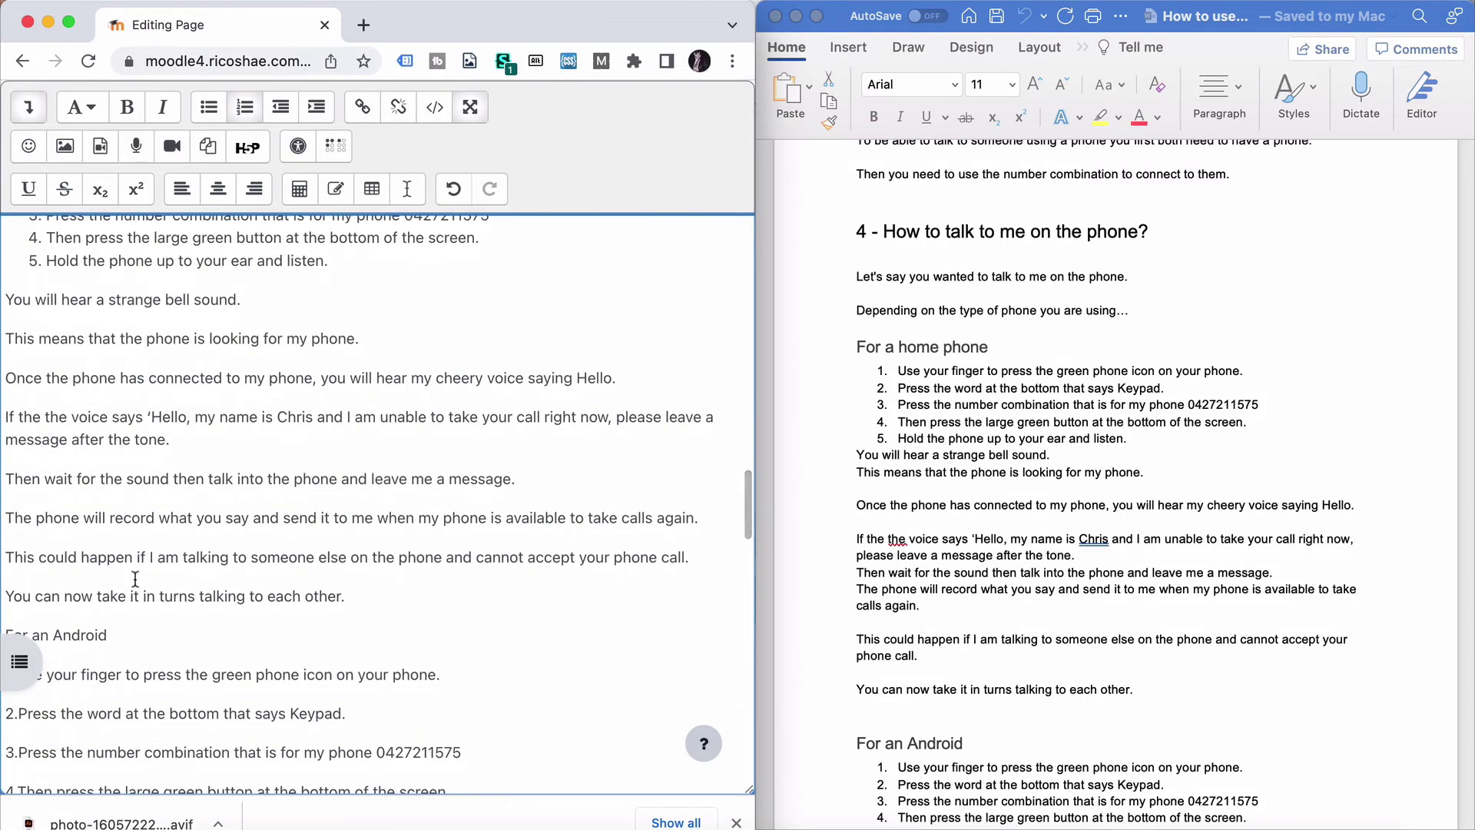
Make 'For an Android' a Heading (small)
left_click(94, 634)
left_click(77, 107)
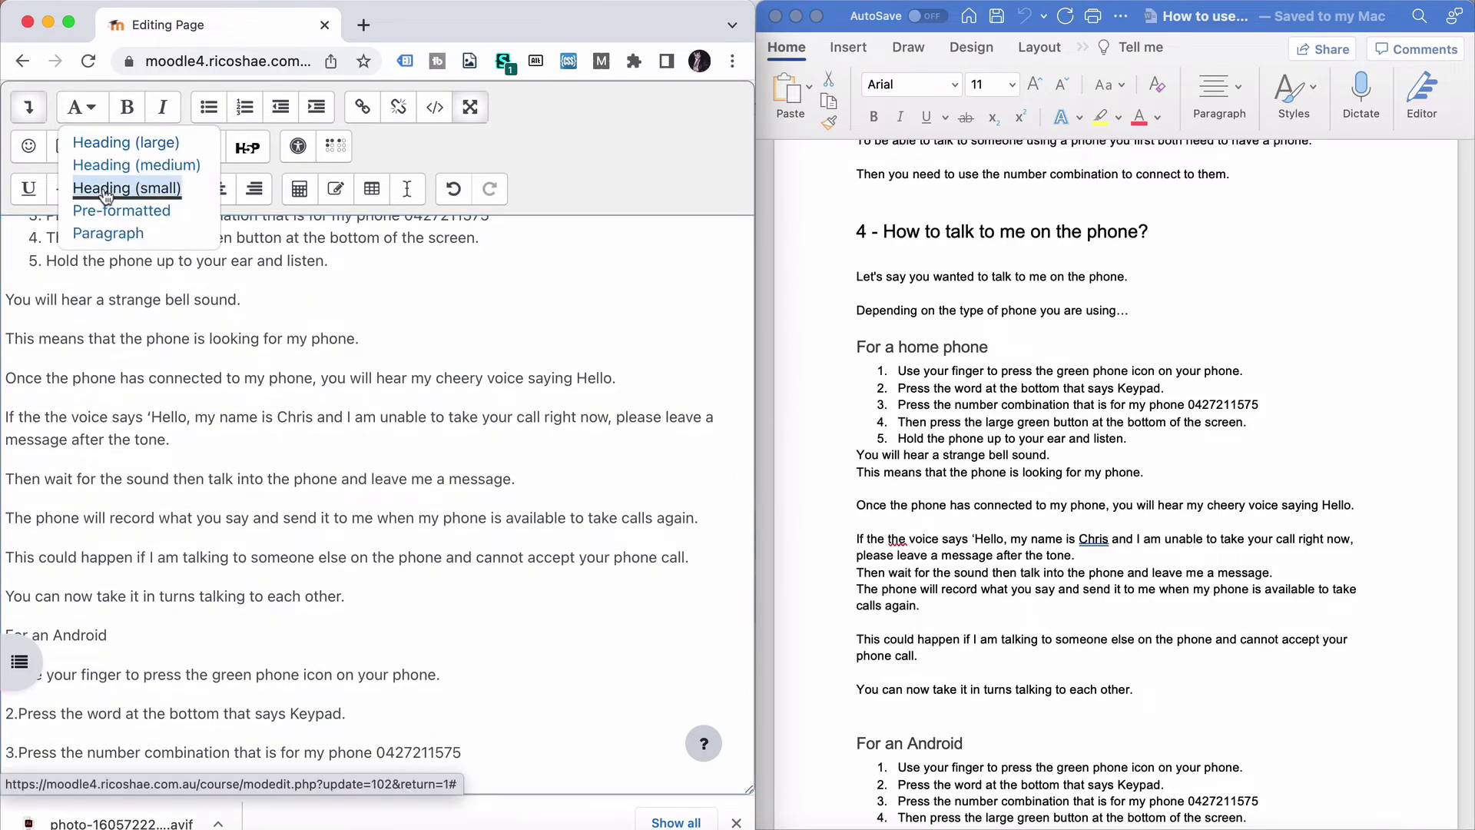
left_click(115, 191)
scroll(153, 568, "down", 4)
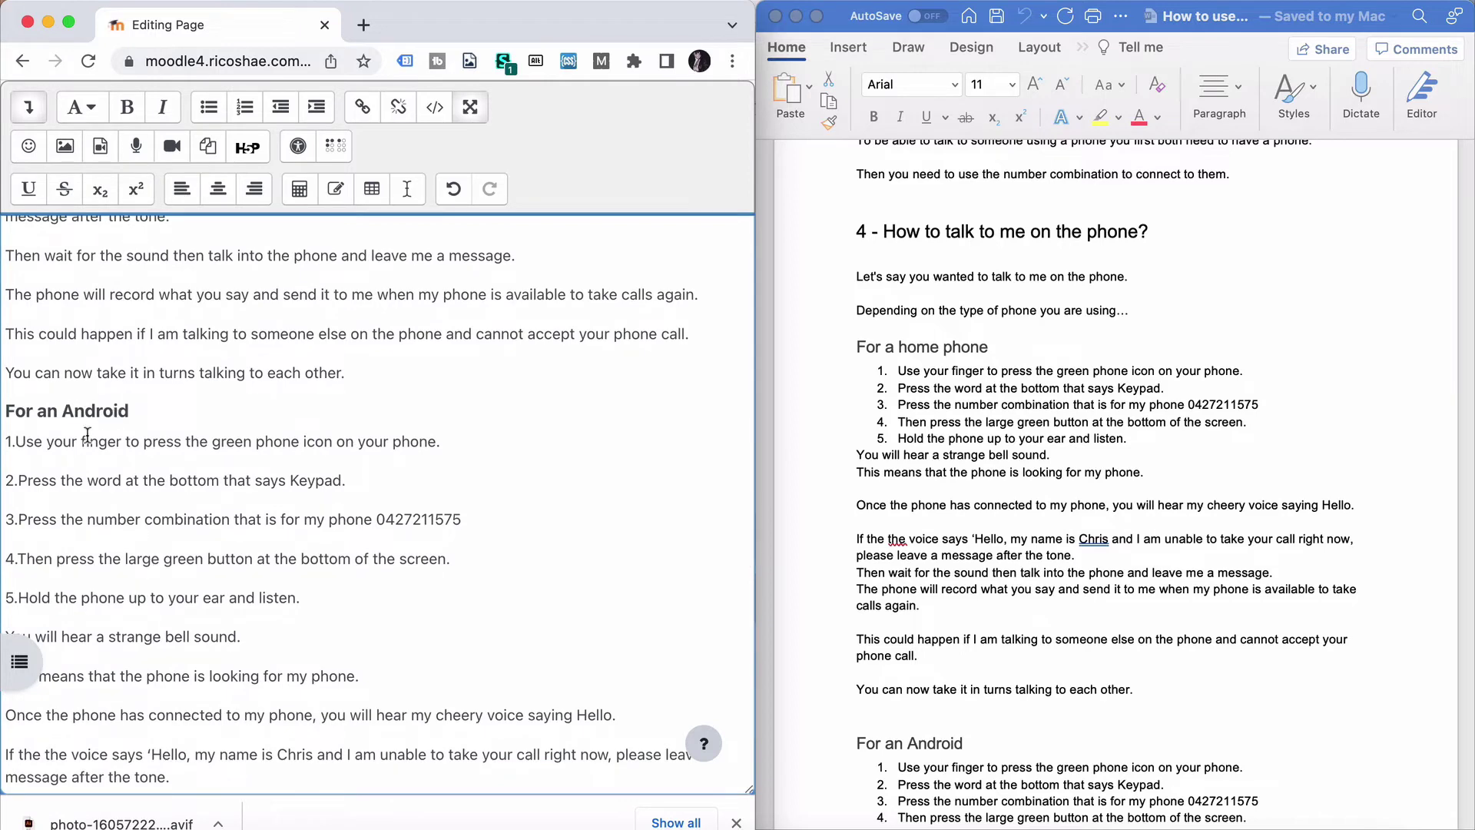
Turn the five Android steps into a numbered list and delete the leftover 1.–5. prefixes
left_click_drag(86, 441, 146, 598)
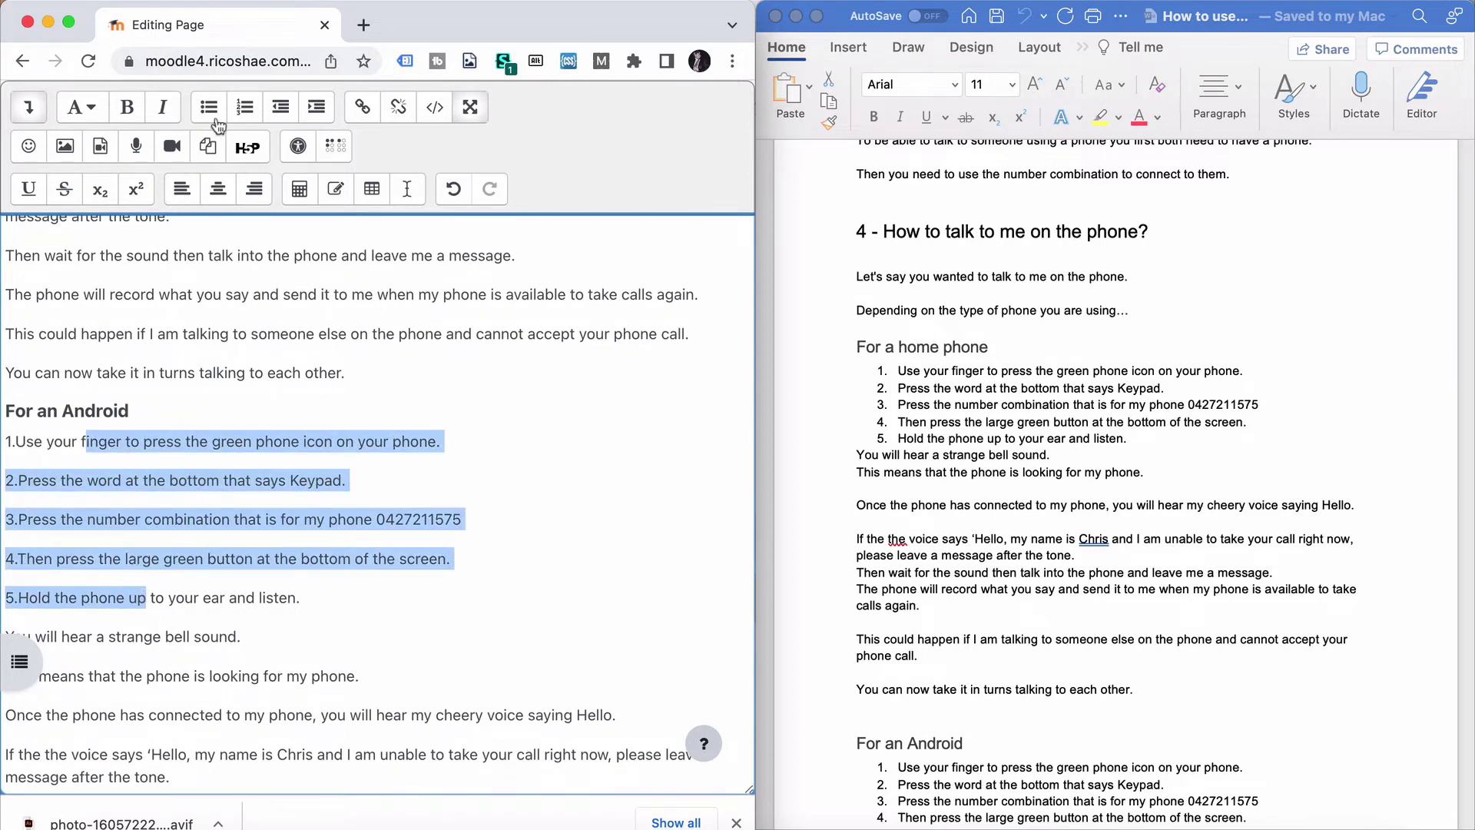
left_click(244, 106)
left_click(59, 441)
key("BackSpace")
key("BackSpace")
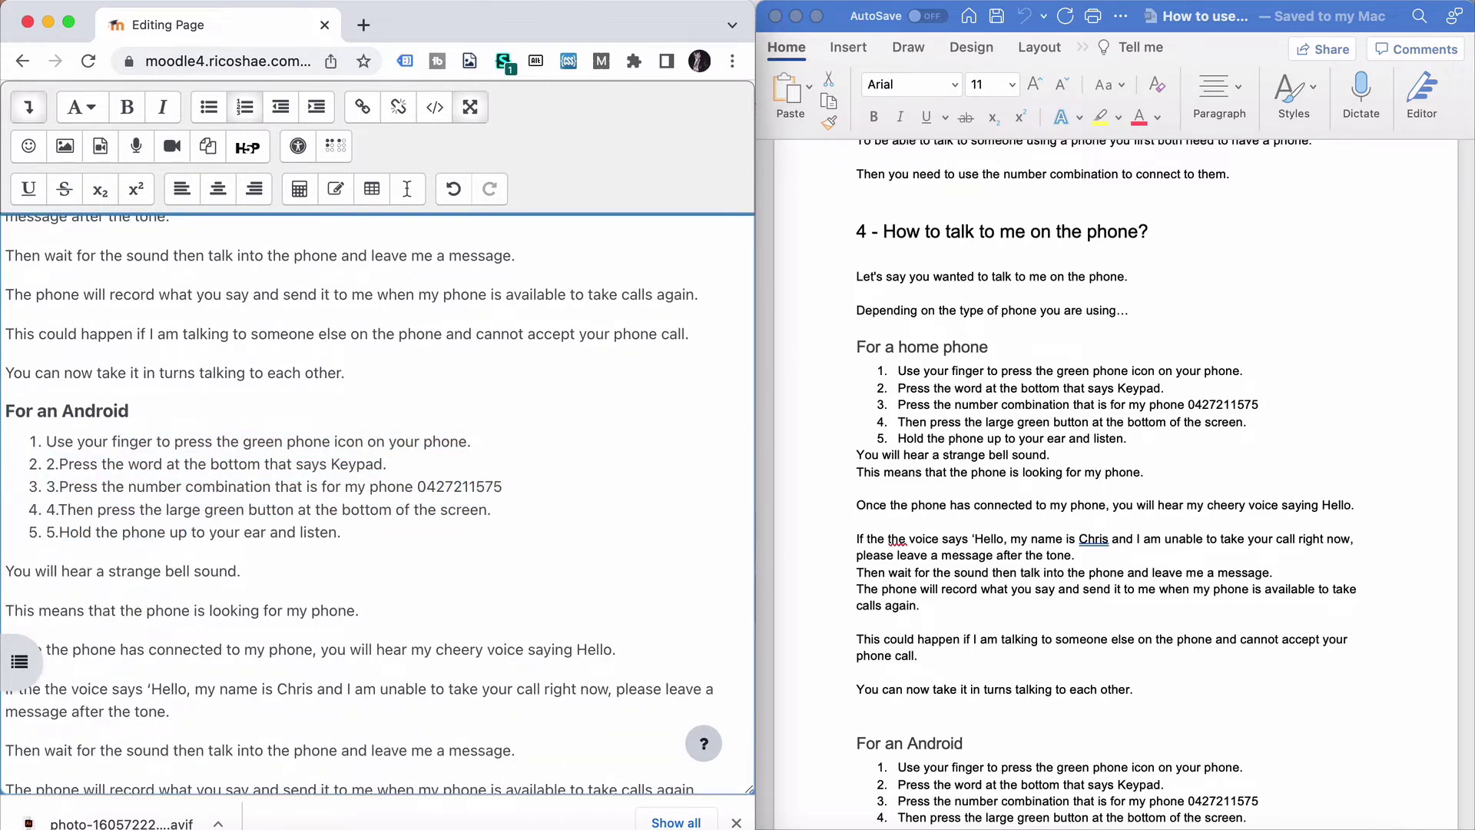
key("BackSpace")
key("BackSpace")
key("Down")
key("BackSpace")
key("BackSpace")
key("Down")
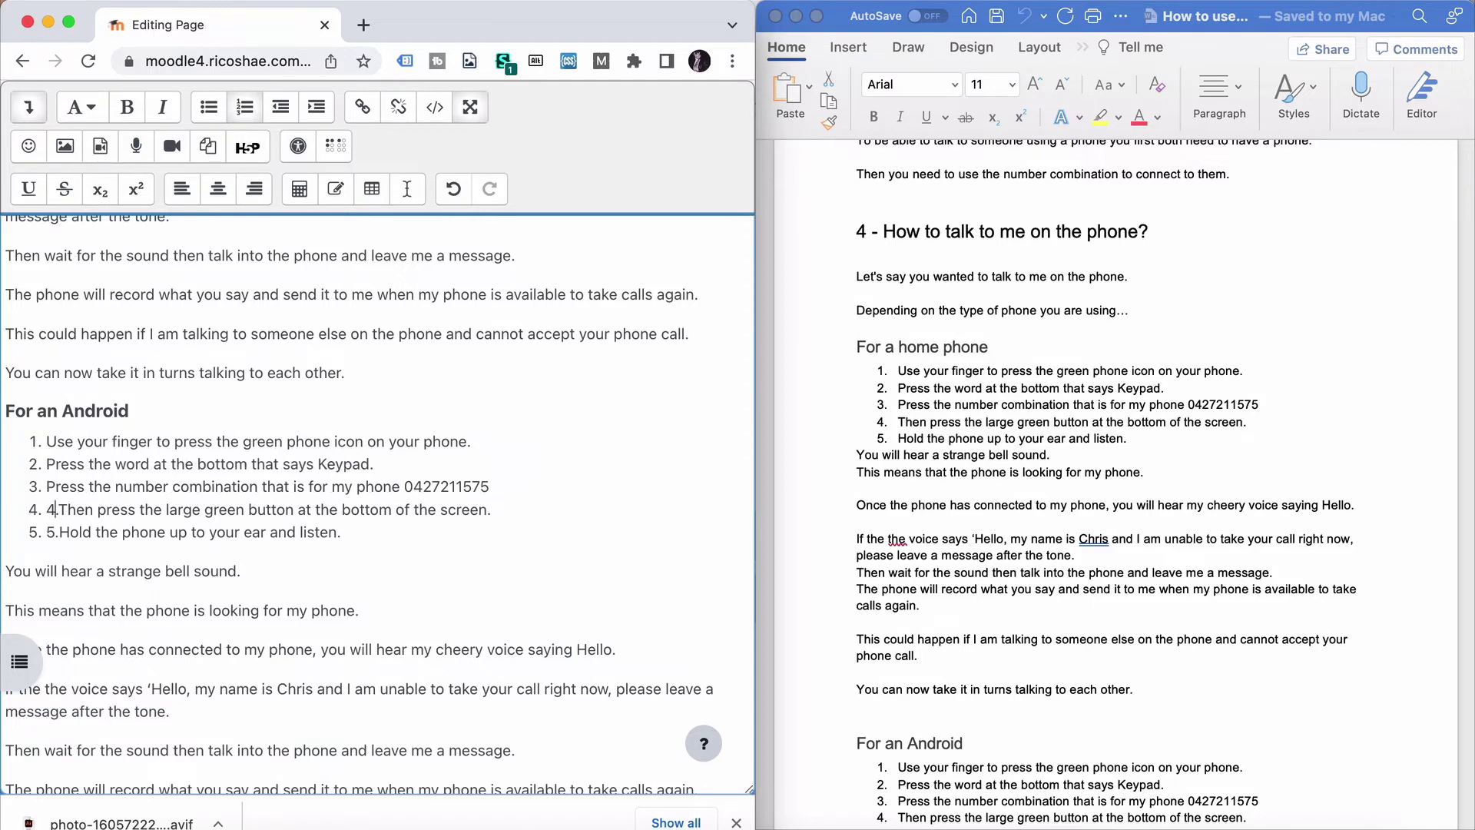
key("BackSpace")
key("BackSpace")
key("Down")
key("BackSpace")
key("BackSpace")
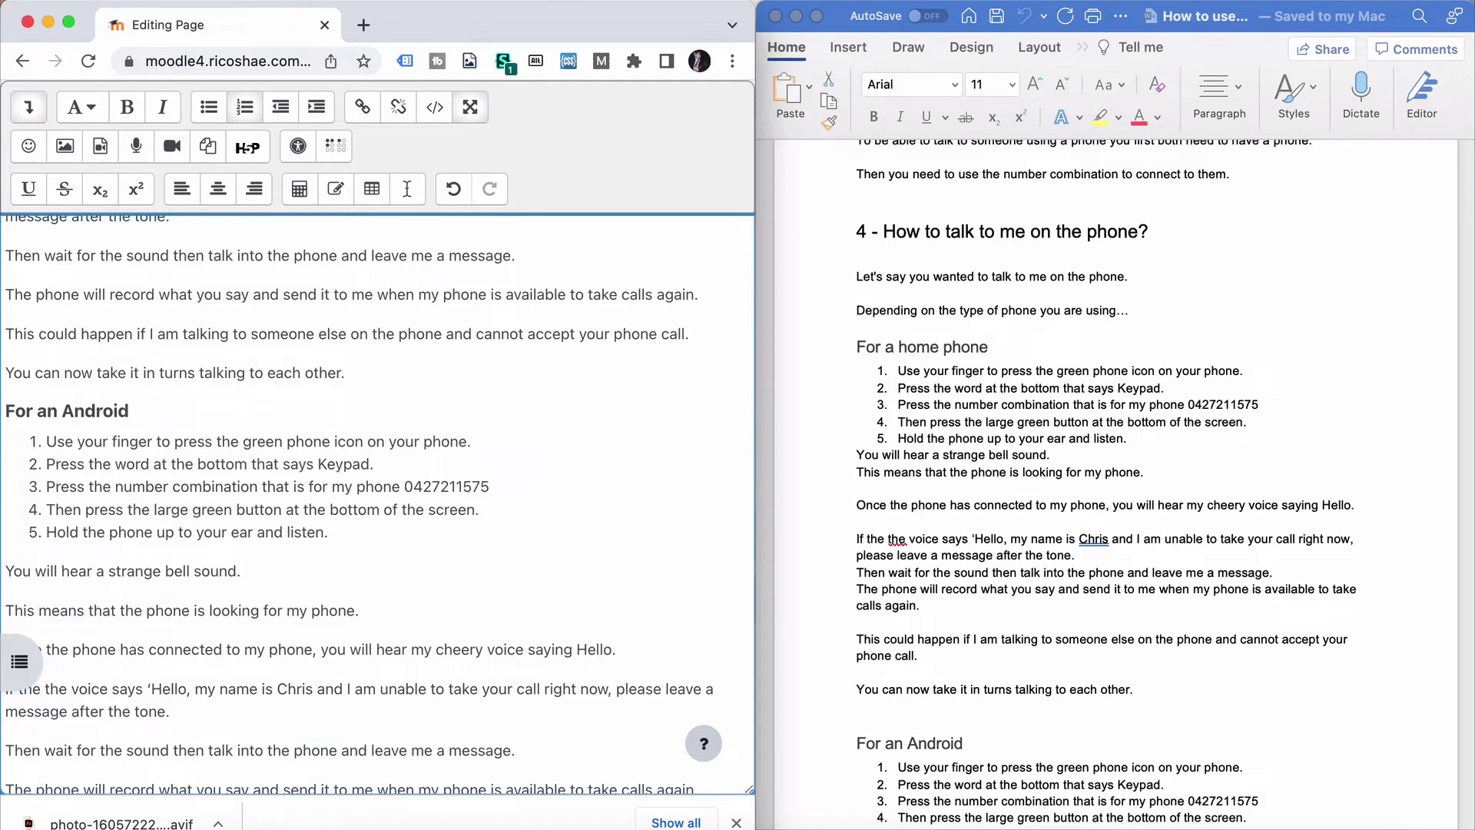
Make 'For an iPhone' a Heading (small)
scroll(272, 571, "down", 5)
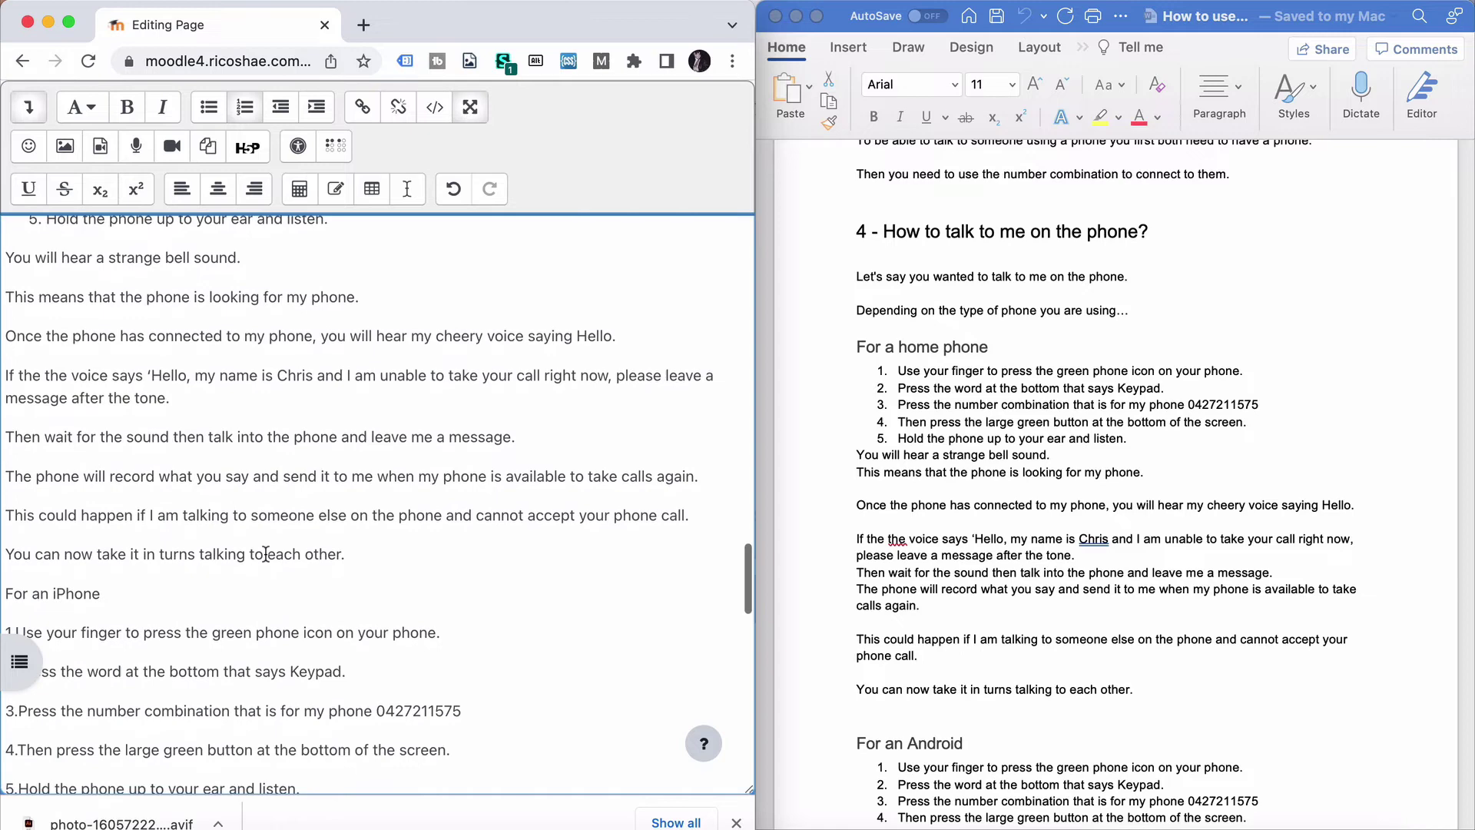
scroll(989, 565, "down", 5)
scroll(123, 520, "down", 3)
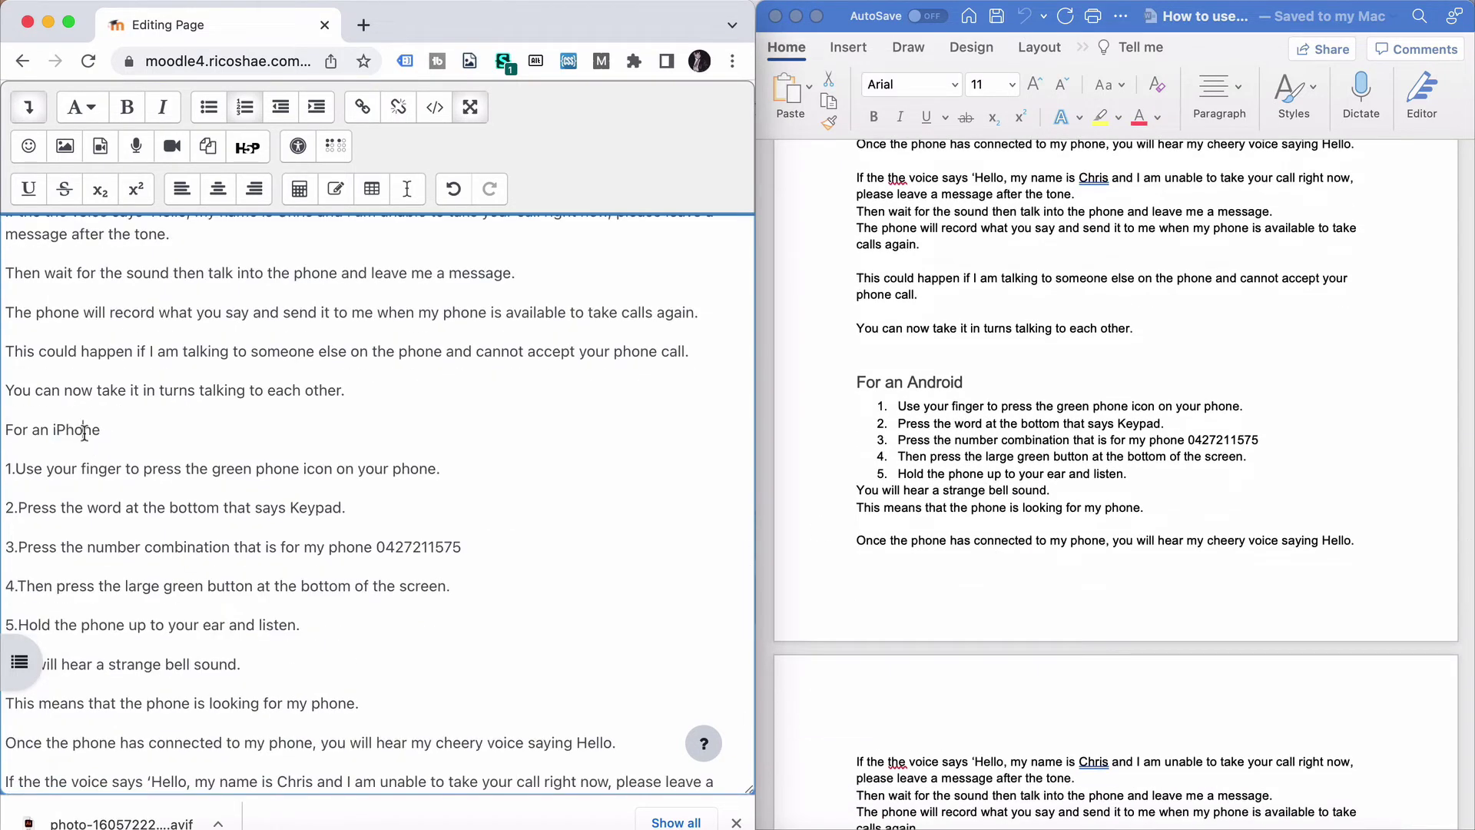
left_click(81, 99)
left_click(82, 183)
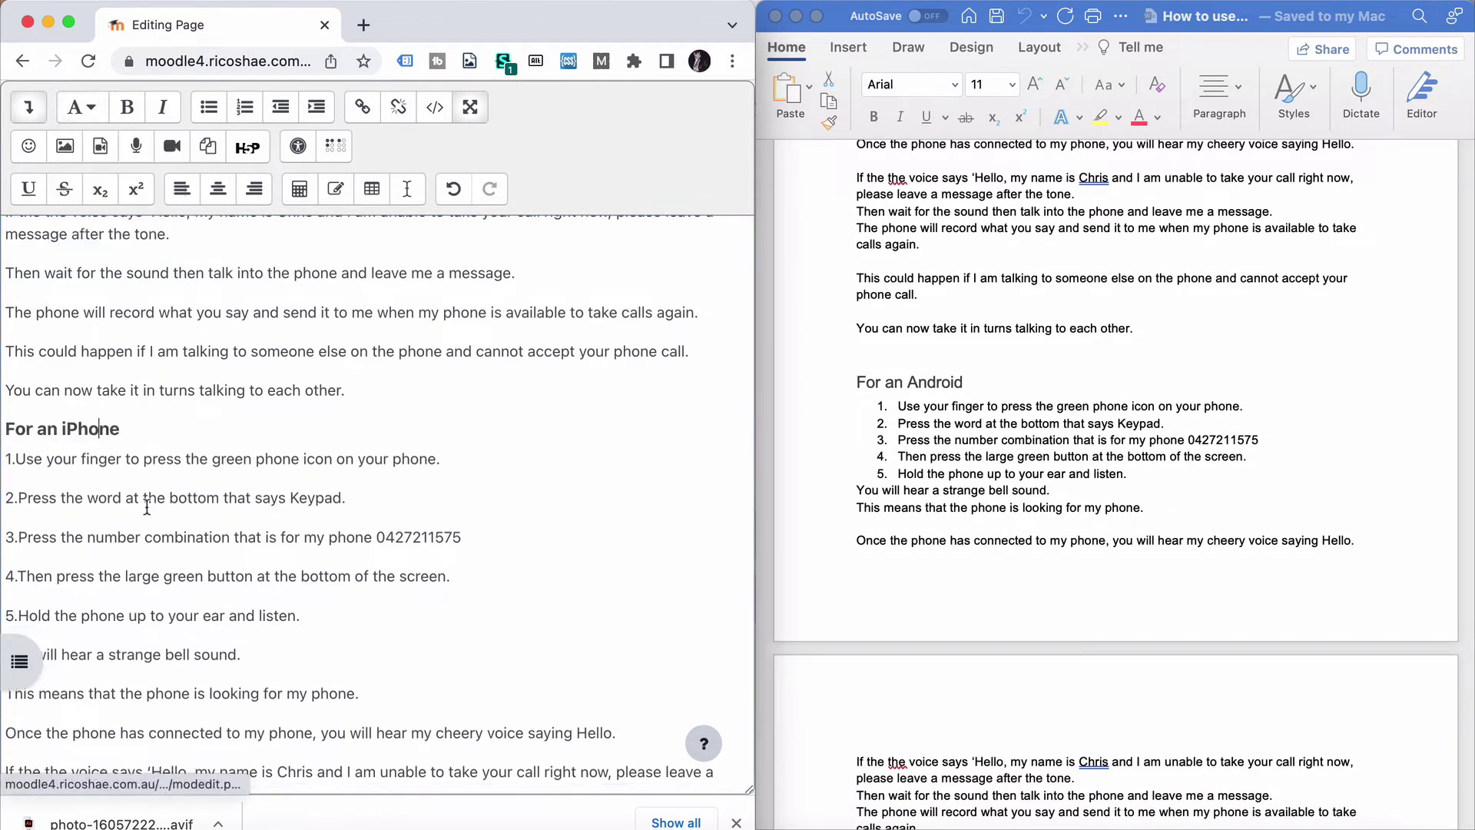
Turn the five iPhone steps into a numbered list and remove the duplicate number prefixes
left_click_drag(76, 463, 128, 616)
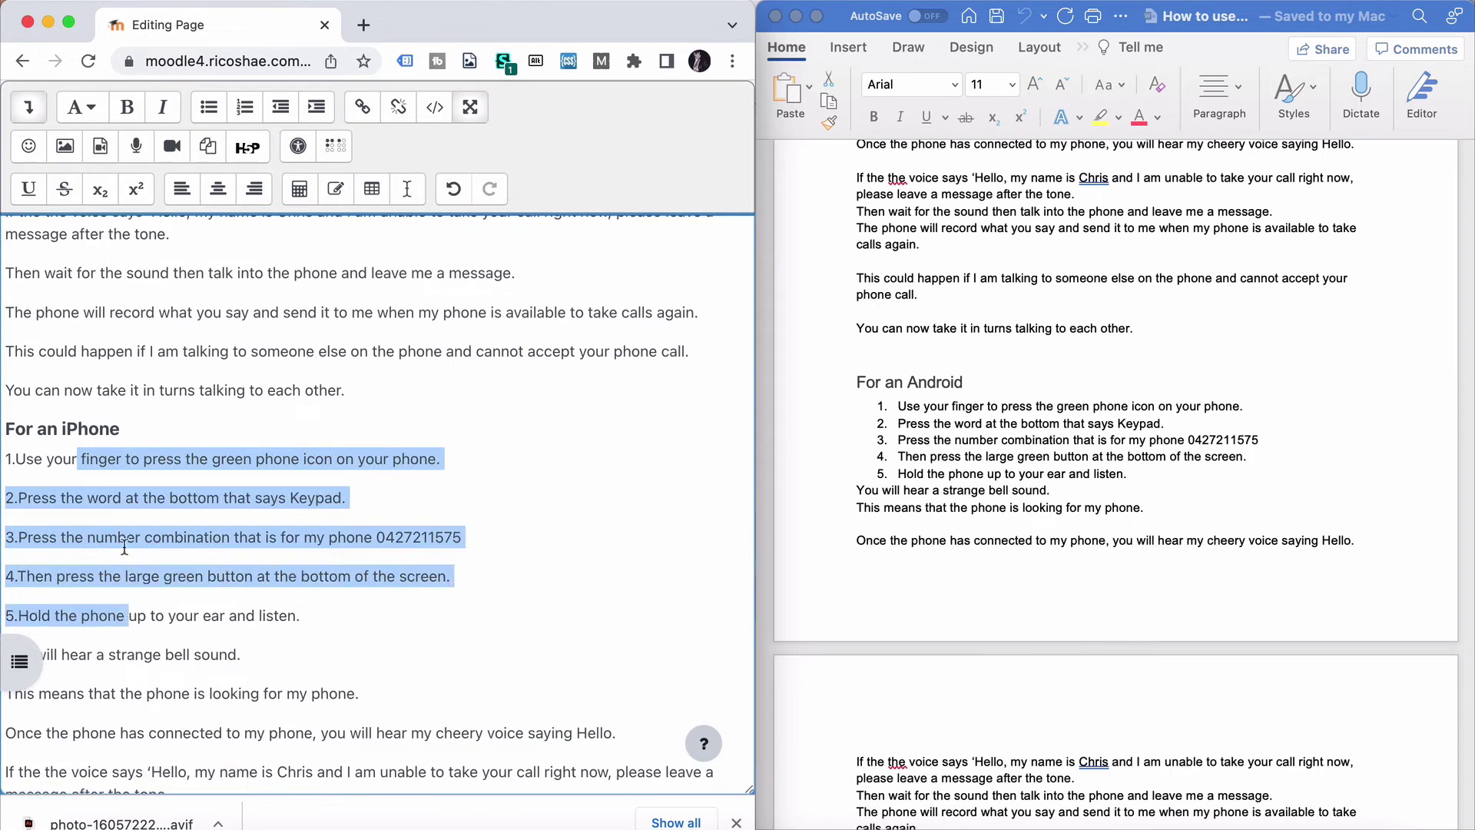
left_click(255, 108)
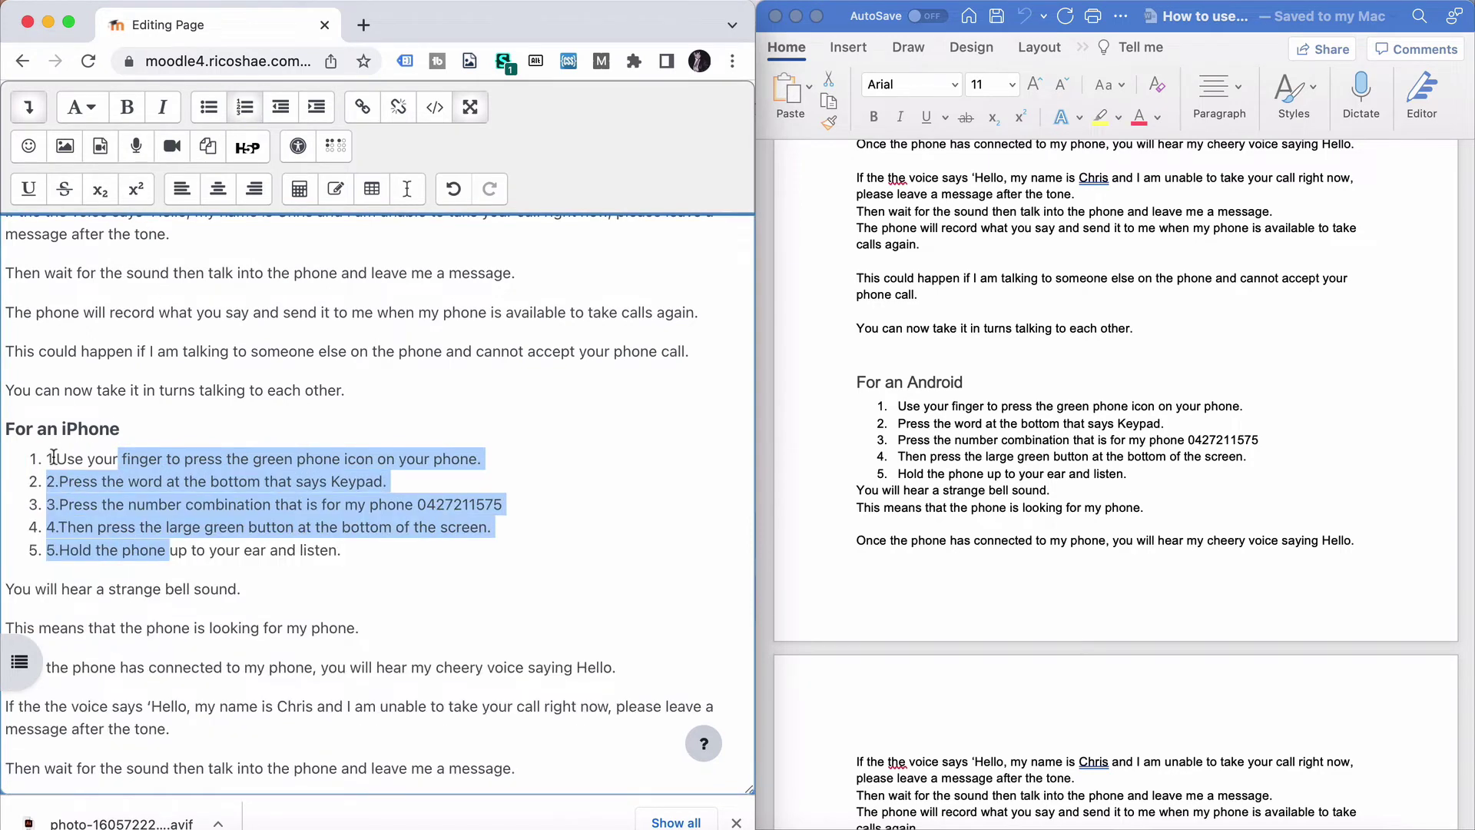
left_click(54, 457)
key("BackSpace")
key("BackSpace")
key("Down")
key("Delete")
key("Delete")
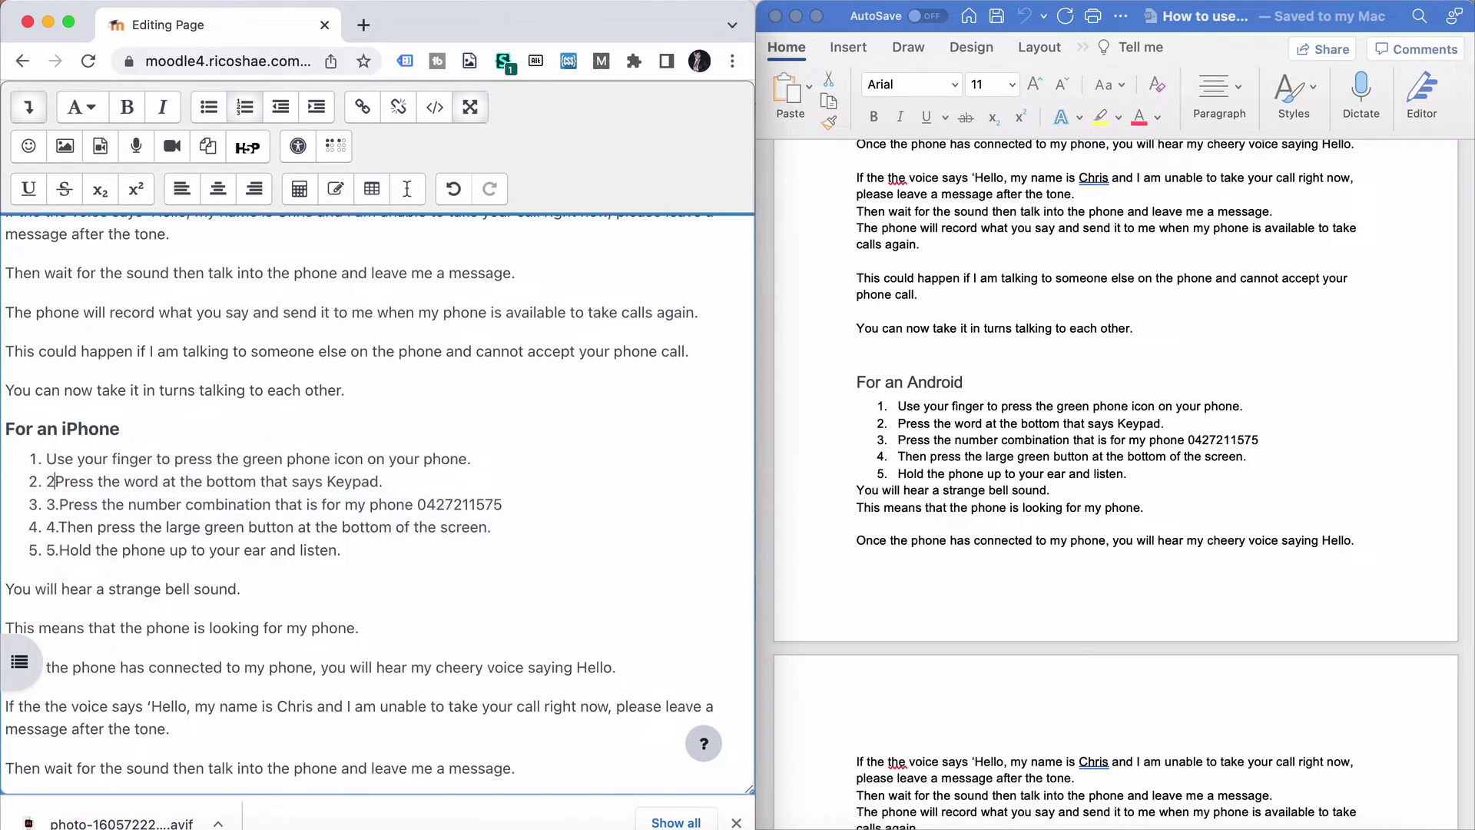
key("Down")
key("Delete")
key("Delete")
key("BackSpace")
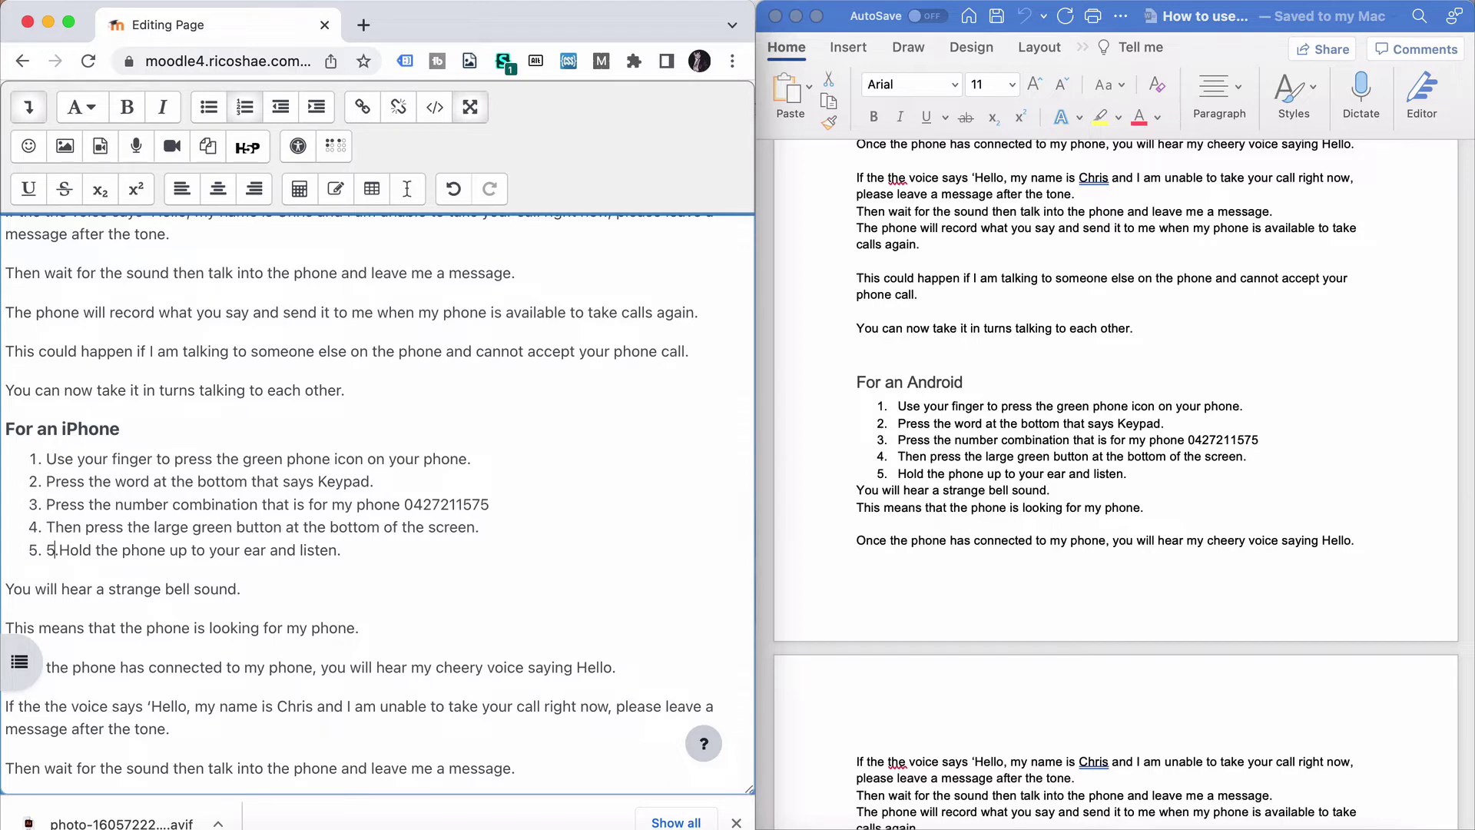
key("Down")
key("Delete")
key("Delete")
scroll(195, 637, "down", 5)
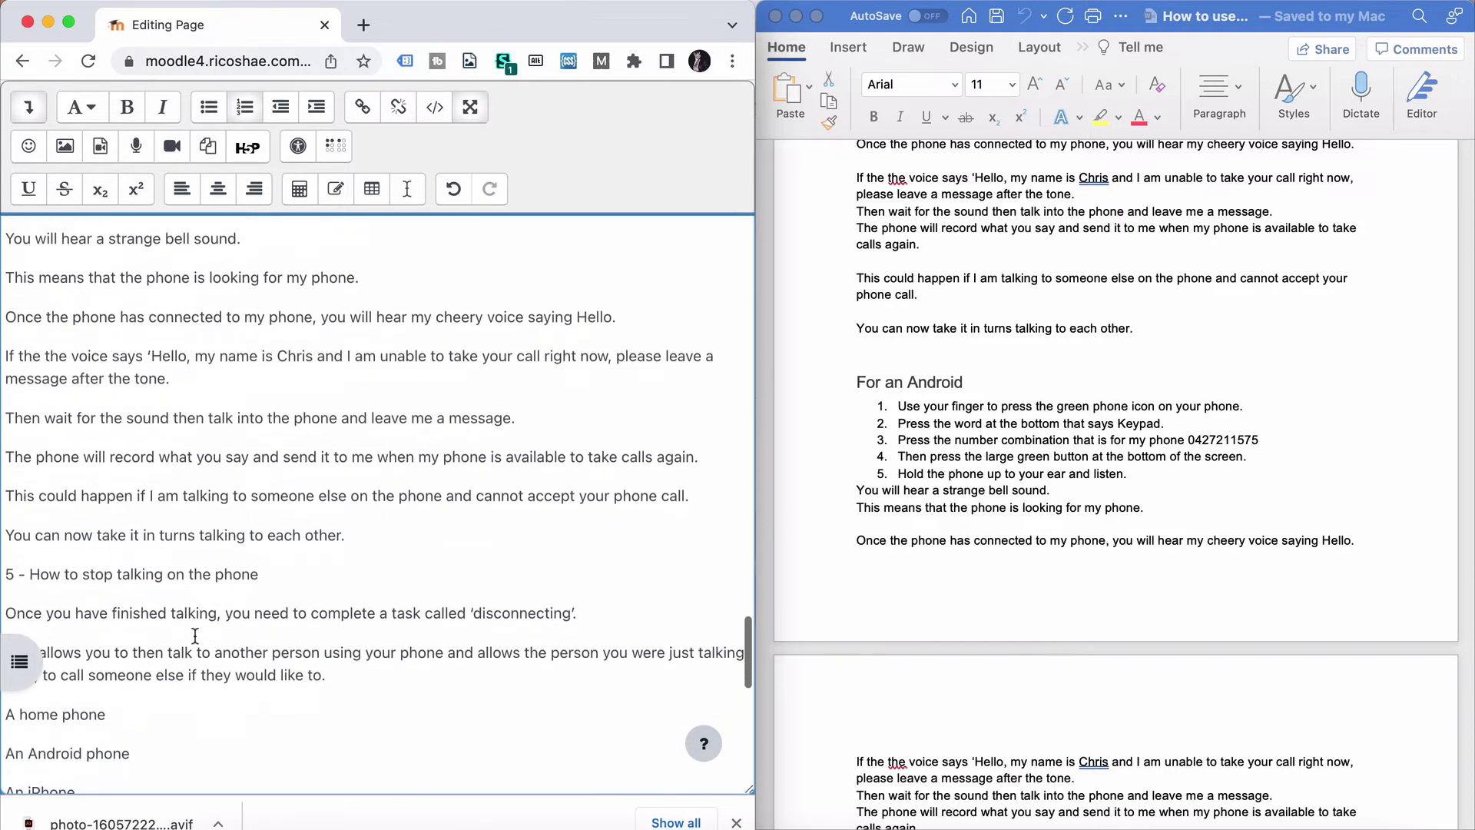
Make '5 - How to stop talking on the phone' a Heading (large)
scroll(980, 635, "down", 6)
scroll(980, 635, "down", 7)
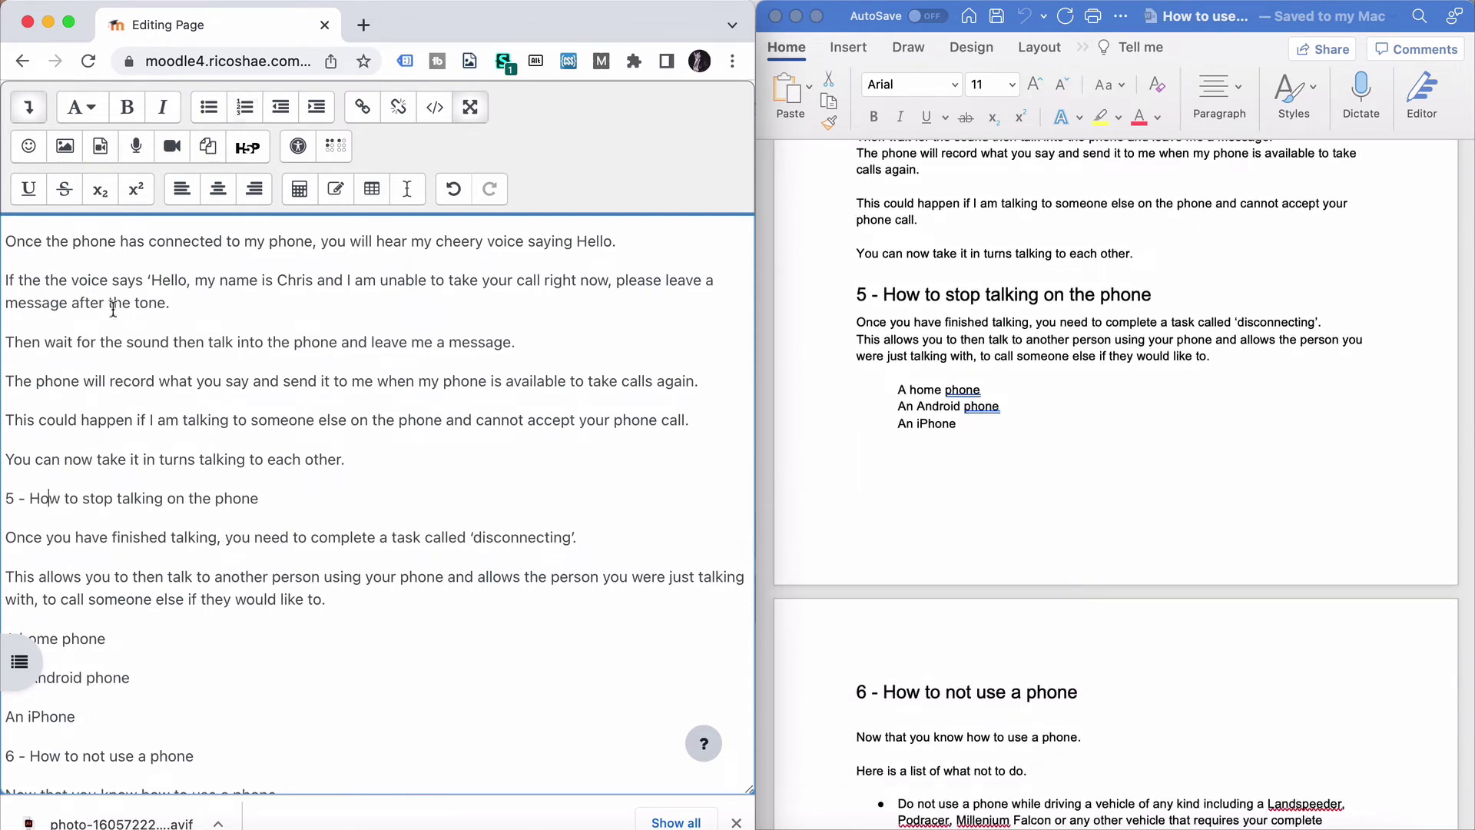
left_click(83, 107)
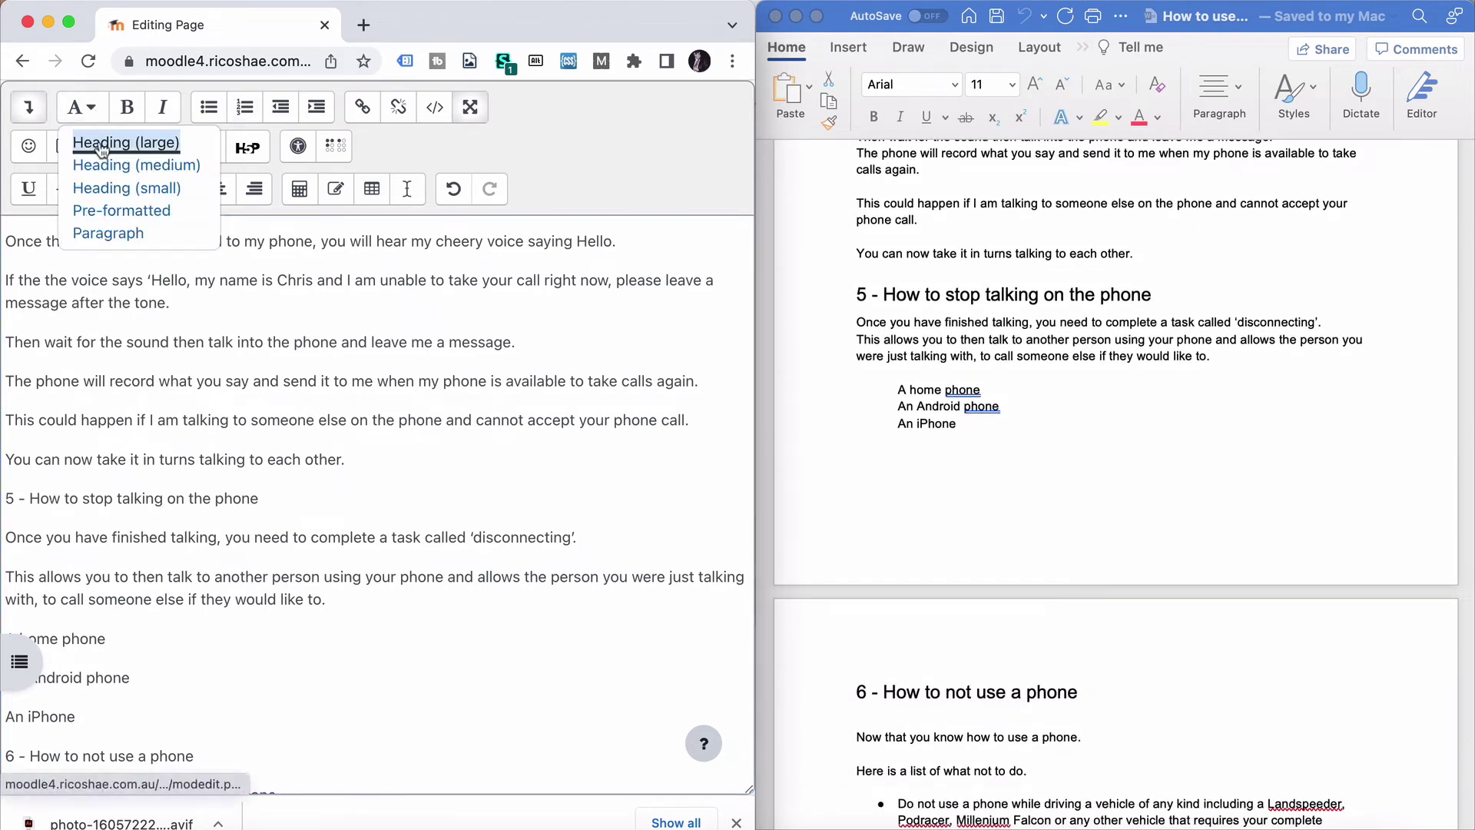
left_click(101, 143)
Turn the three phone type lines into a bulleted list
scroll(158, 537, "down", 5)
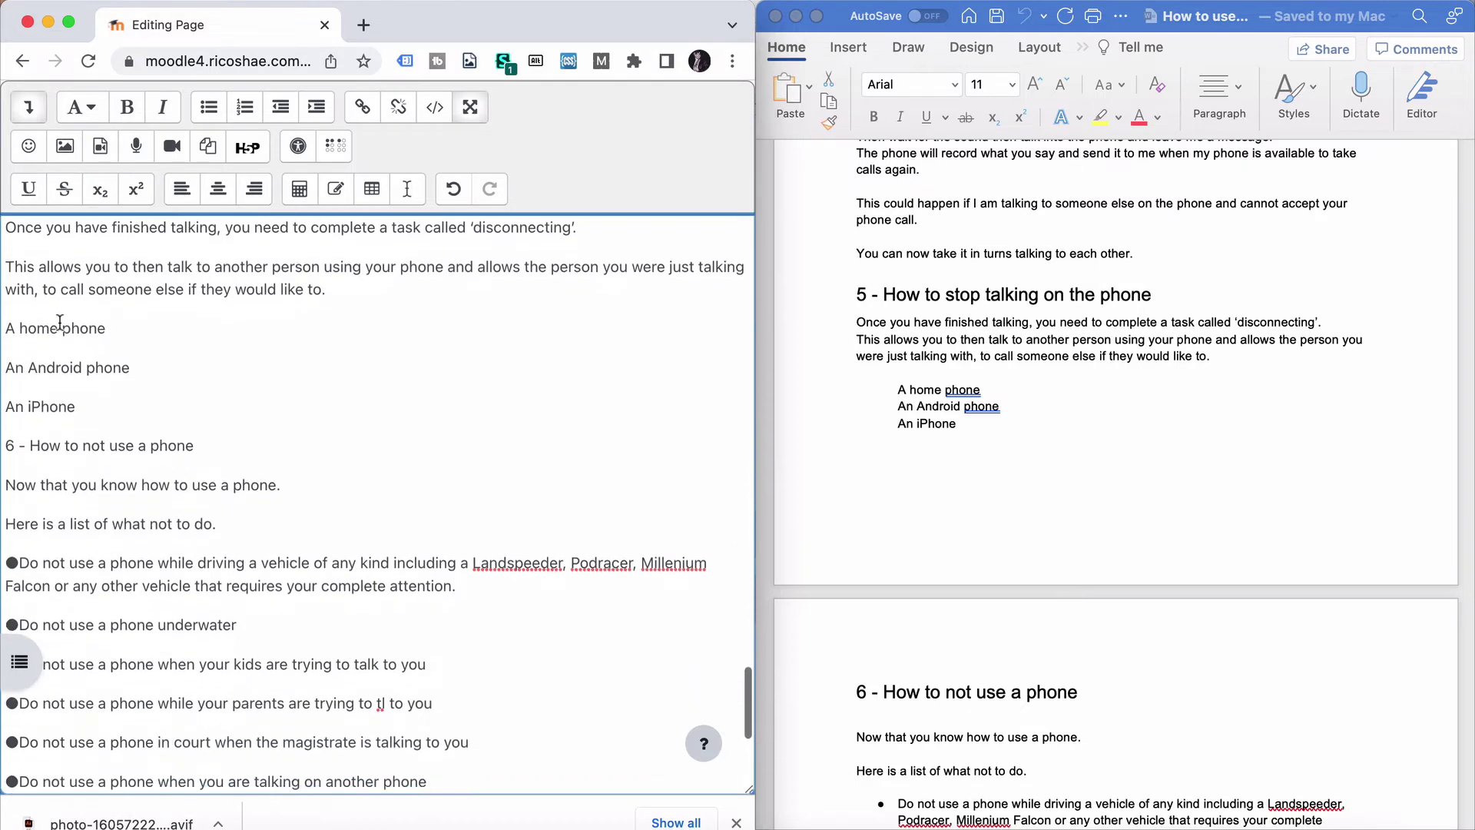
scroll(982, 620, "down", 10)
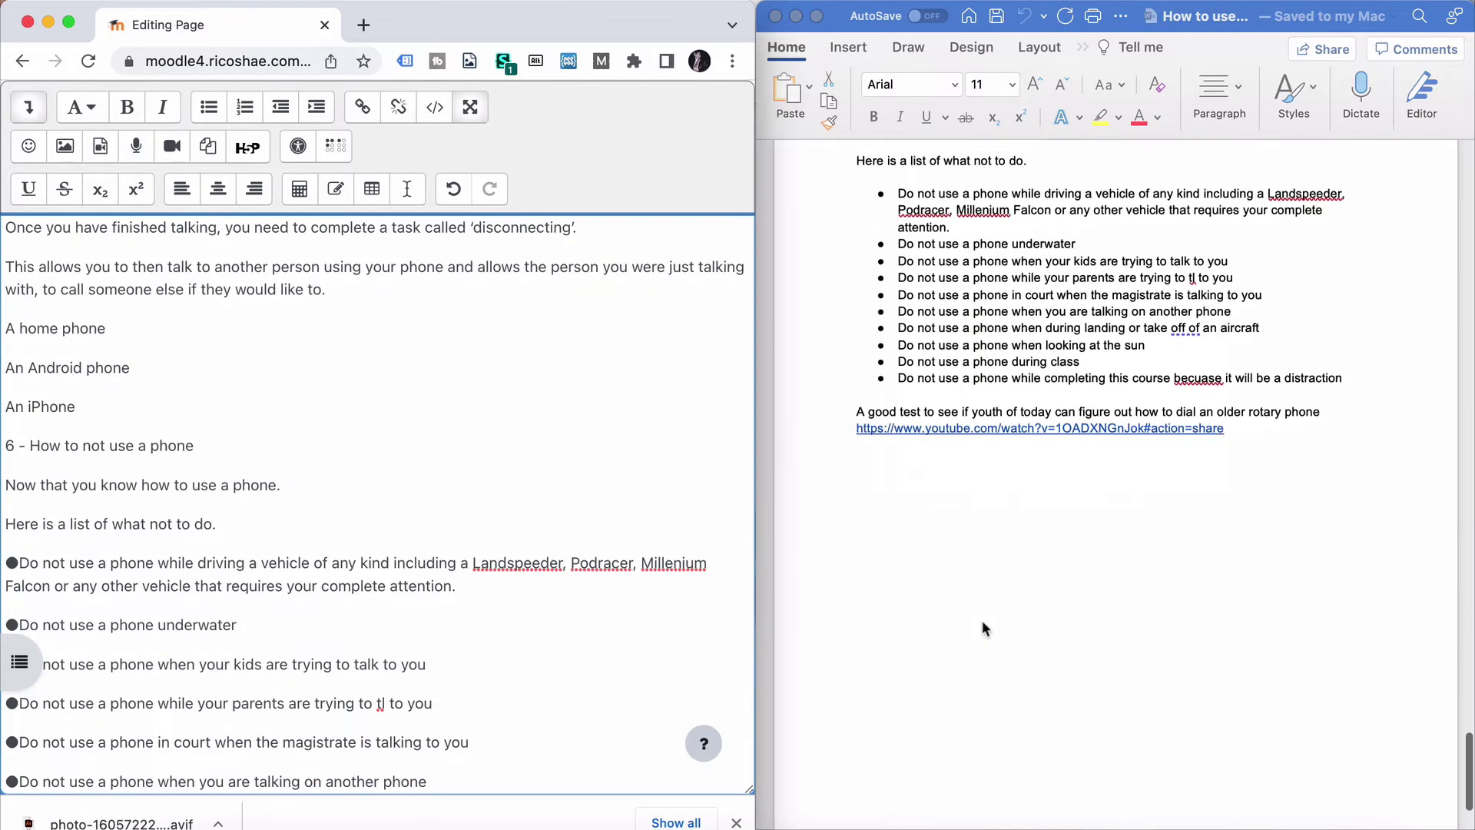
scroll(982, 620, "up", 3)
scroll(982, 623, "up", 2)
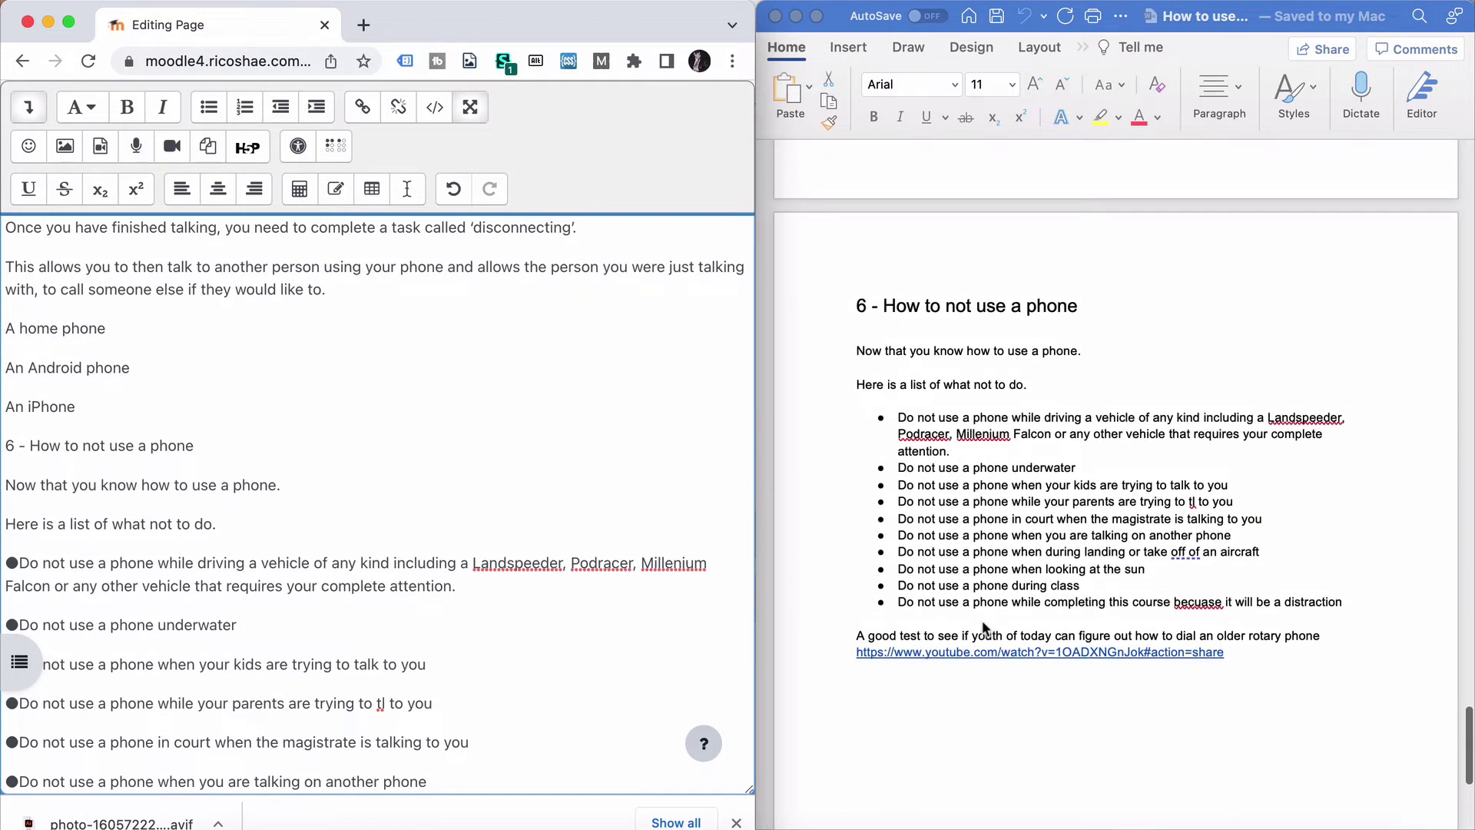
scroll(984, 627, "up", 5)
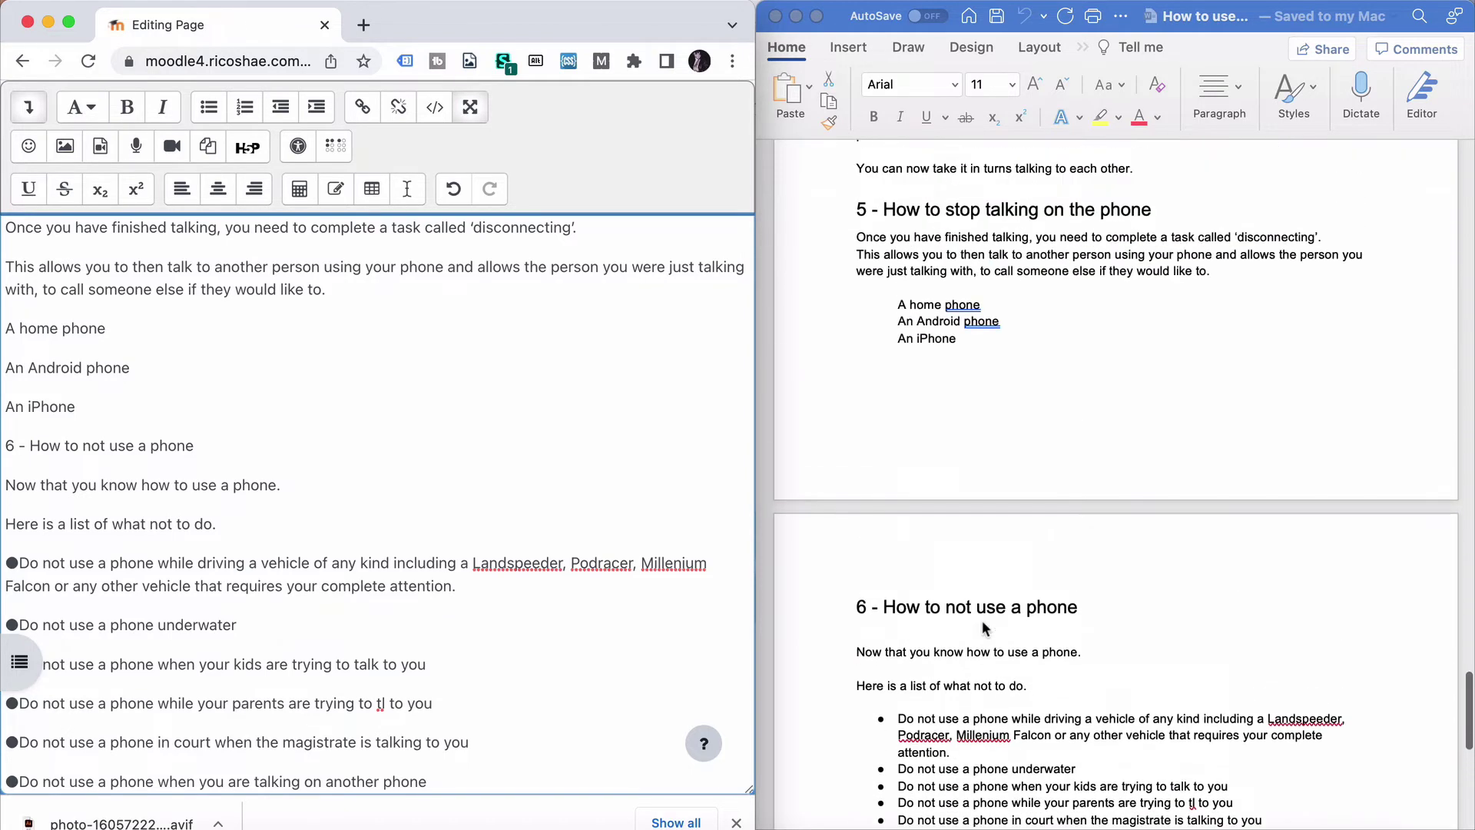
scroll(277, 494, "up", 5)
scroll(268, 495, "down", 4)
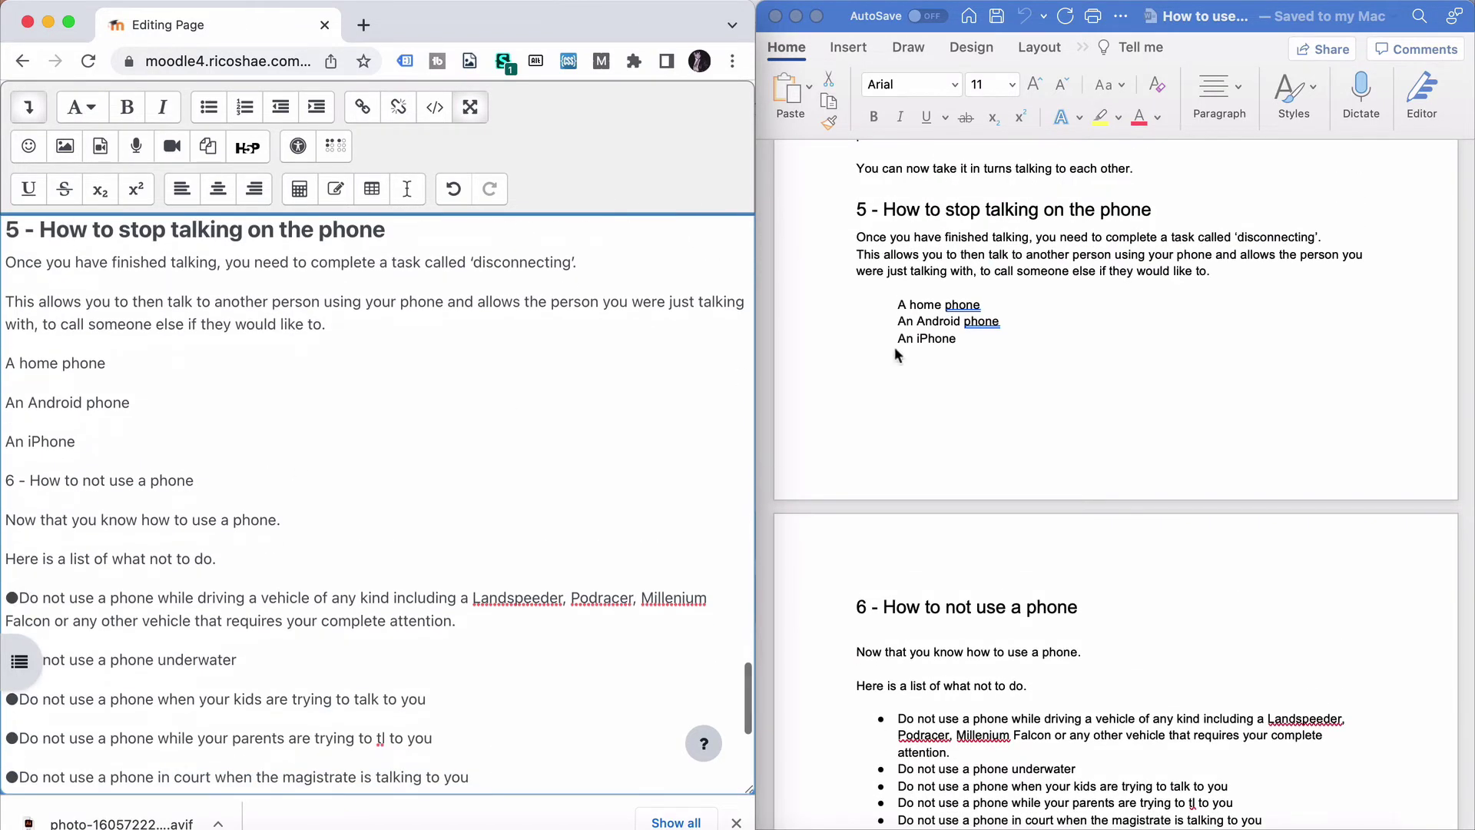
left_click_drag(50, 358, 53, 437)
left_click(211, 107)
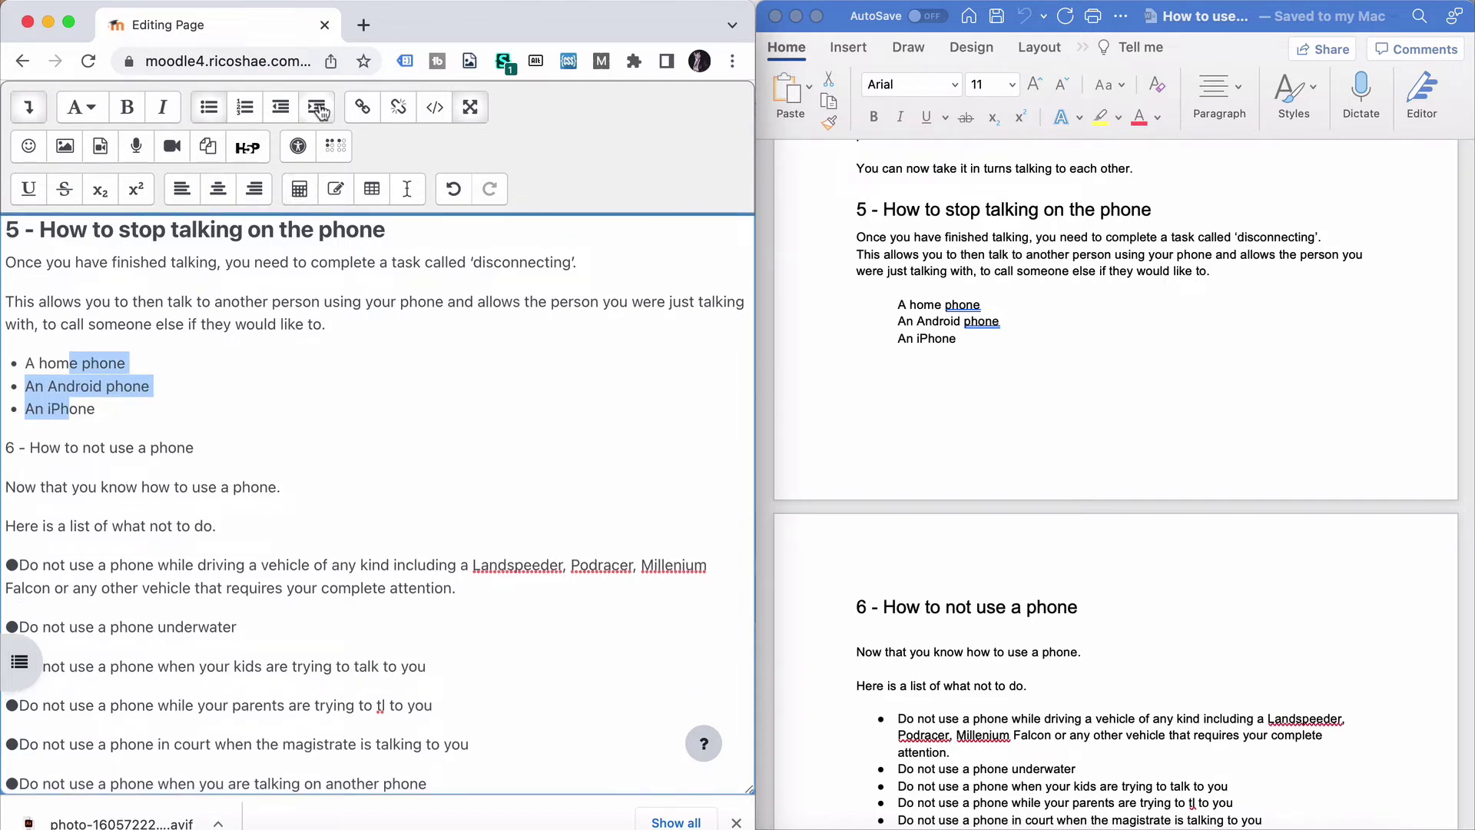
Make '6 - How to not use a phone' a Heading (large) and select its what-not-to-do lines
left_click(97, 439)
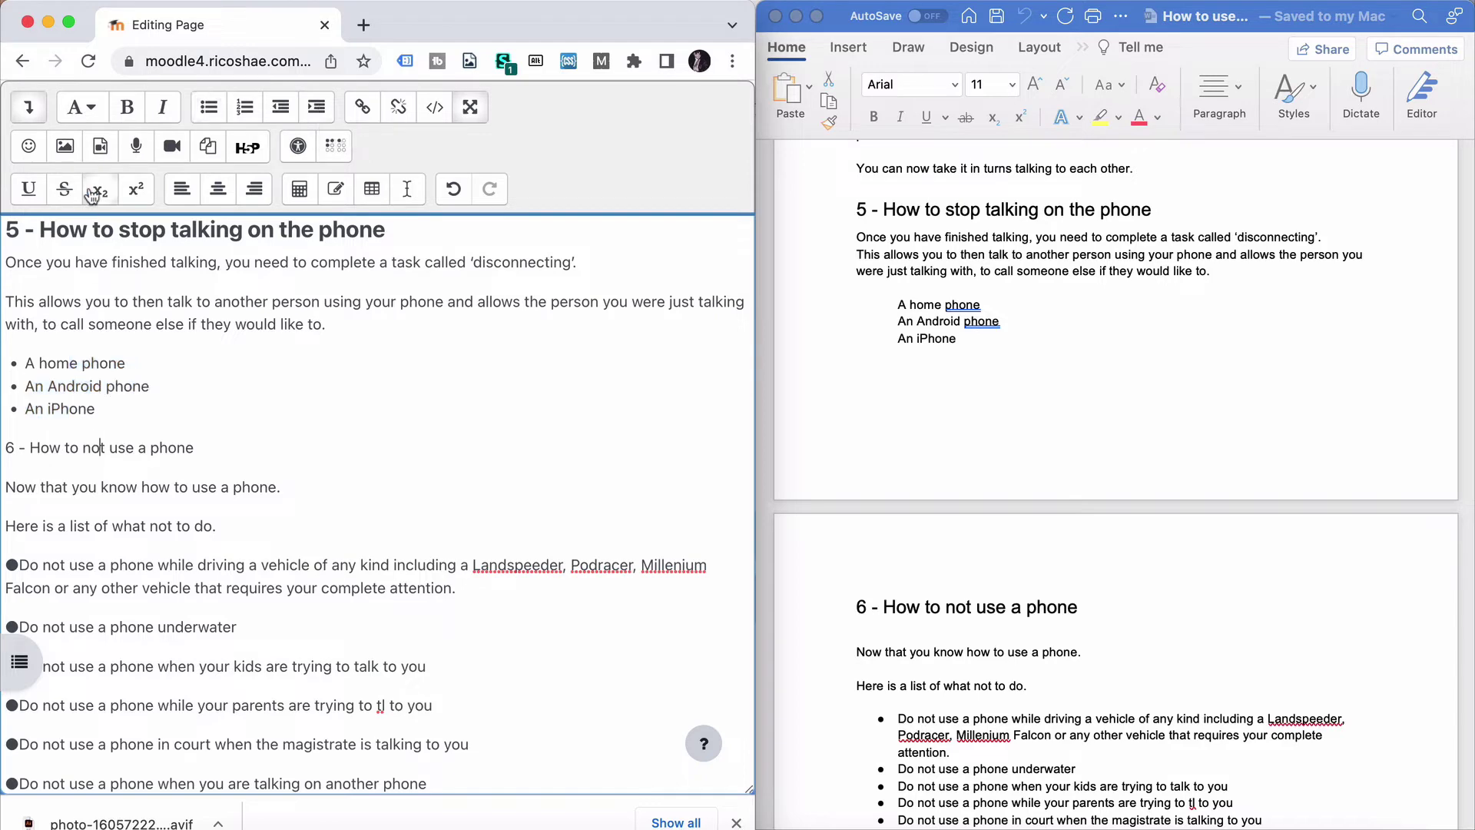
left_click(95, 119)
left_click(123, 142)
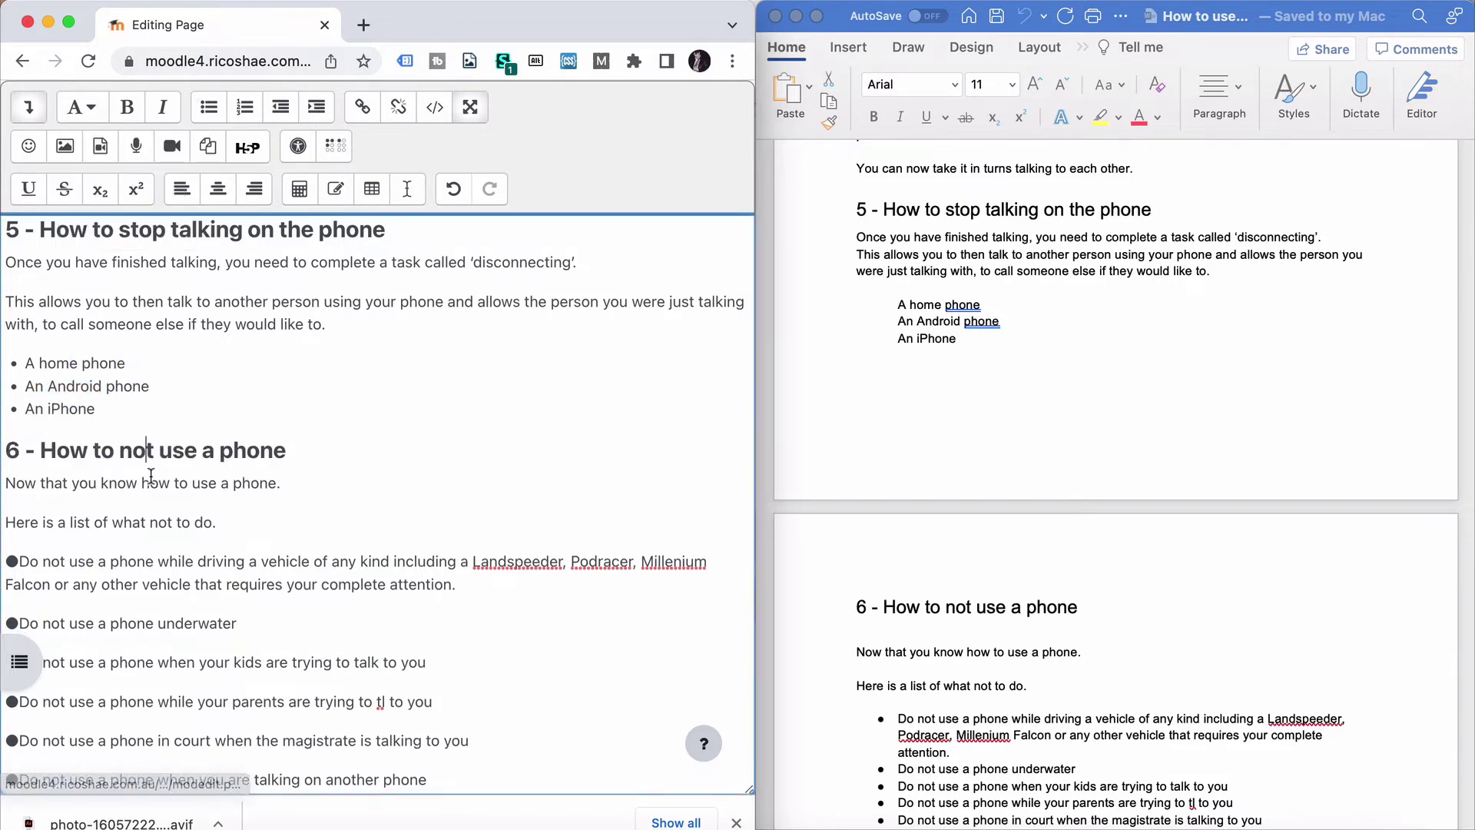
scroll(151, 475, "down", 3)
left_click_drag(95, 412, 183, 679)
scroll(164, 633, "down", 3)
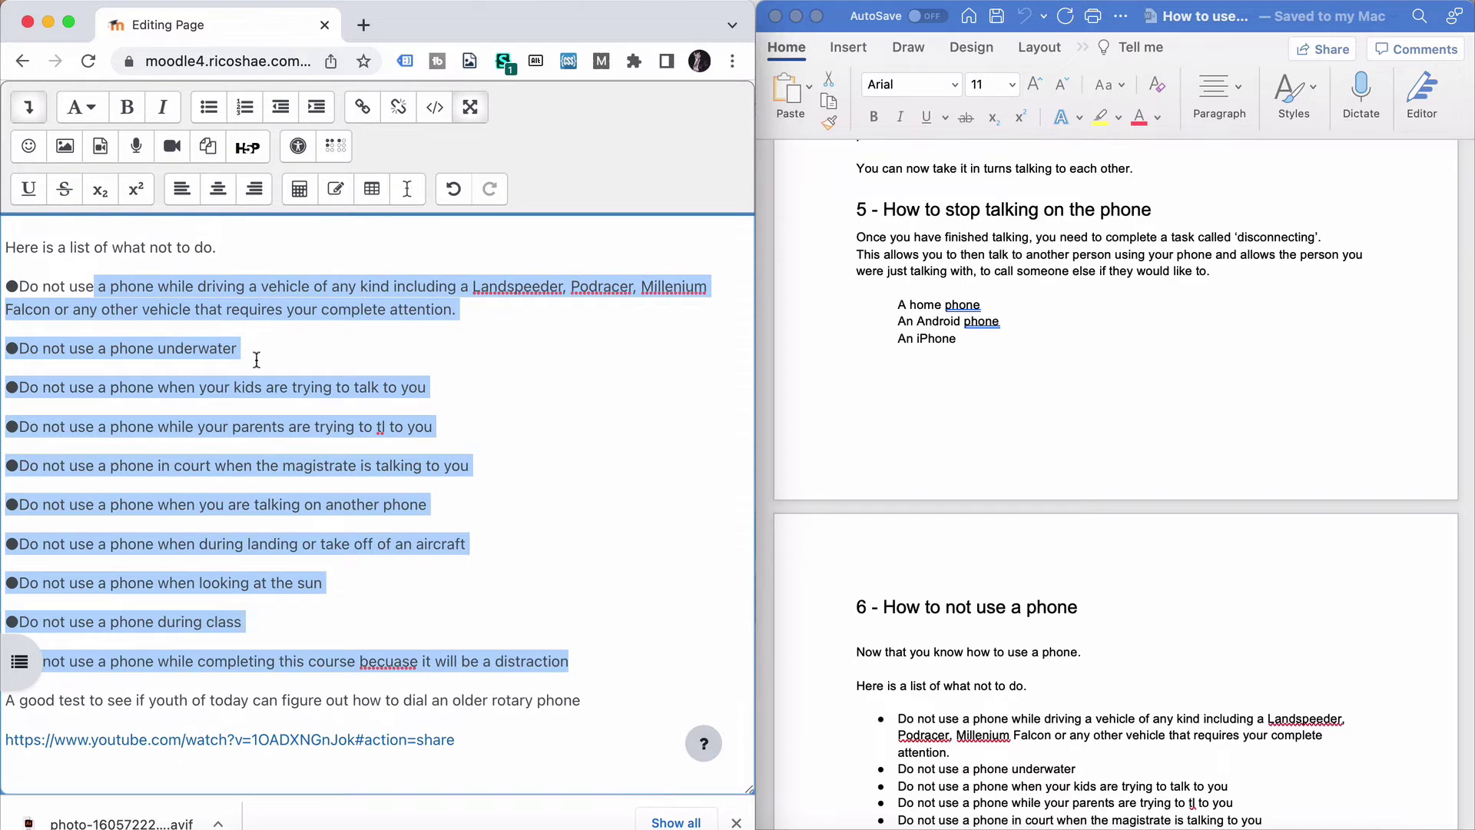
Bullet the what-not-to-do lines and delete stray ● characters from the first, underwater, kids and parents items
left_click(209, 107)
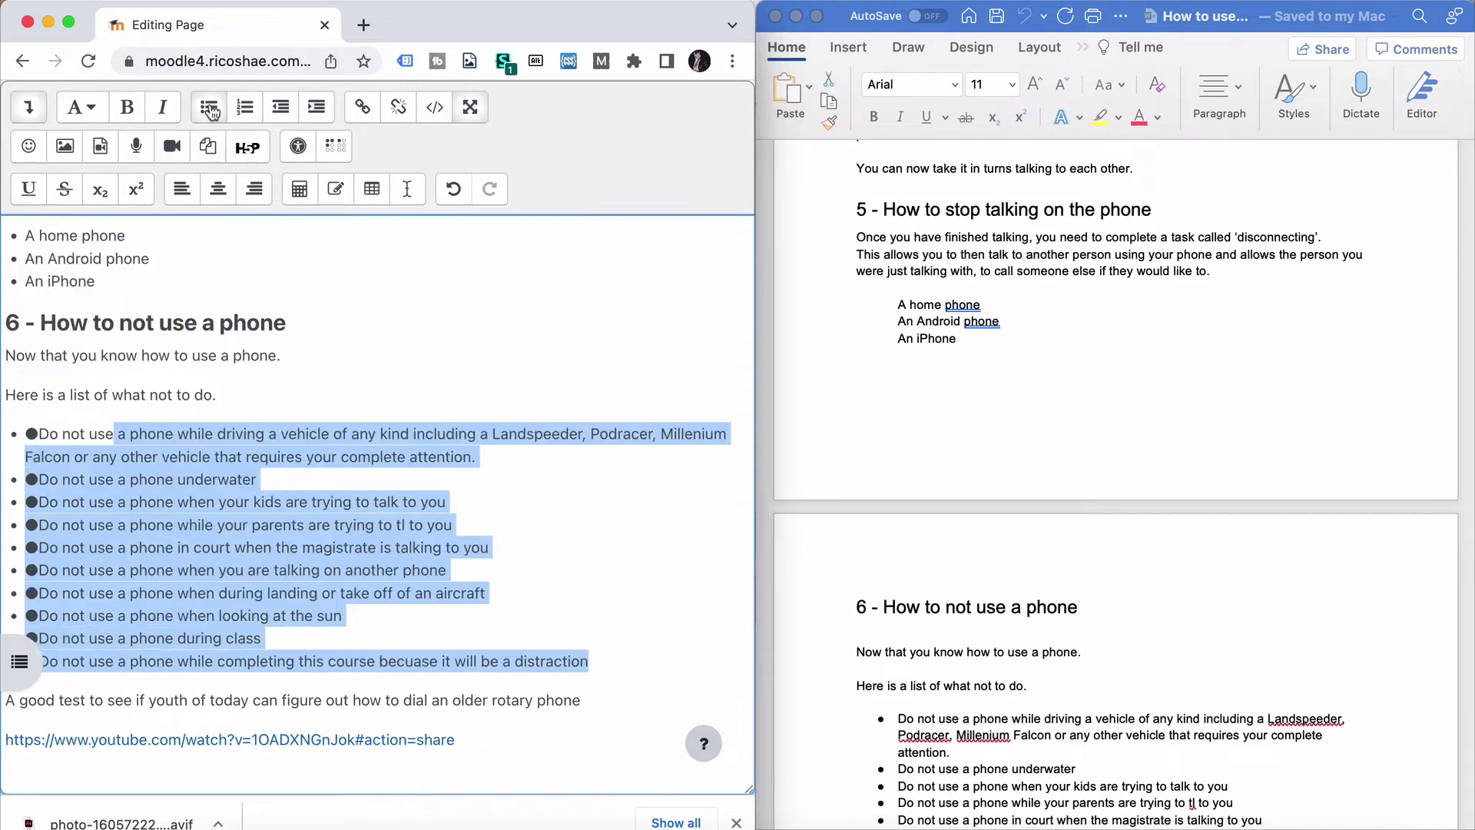
left_click(39, 432)
key("BackSpace")
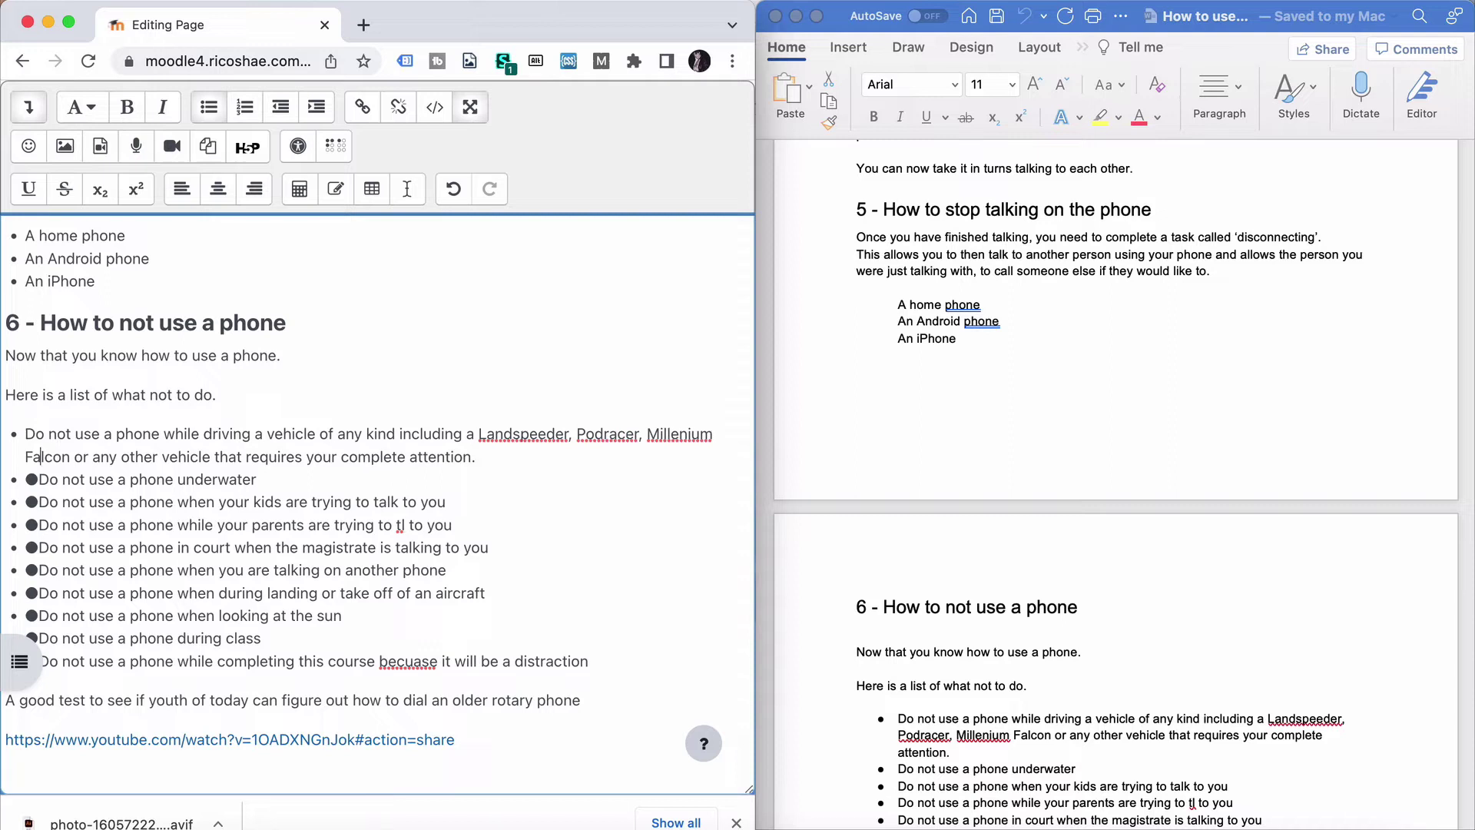
key("Down")
key("BackSpace")
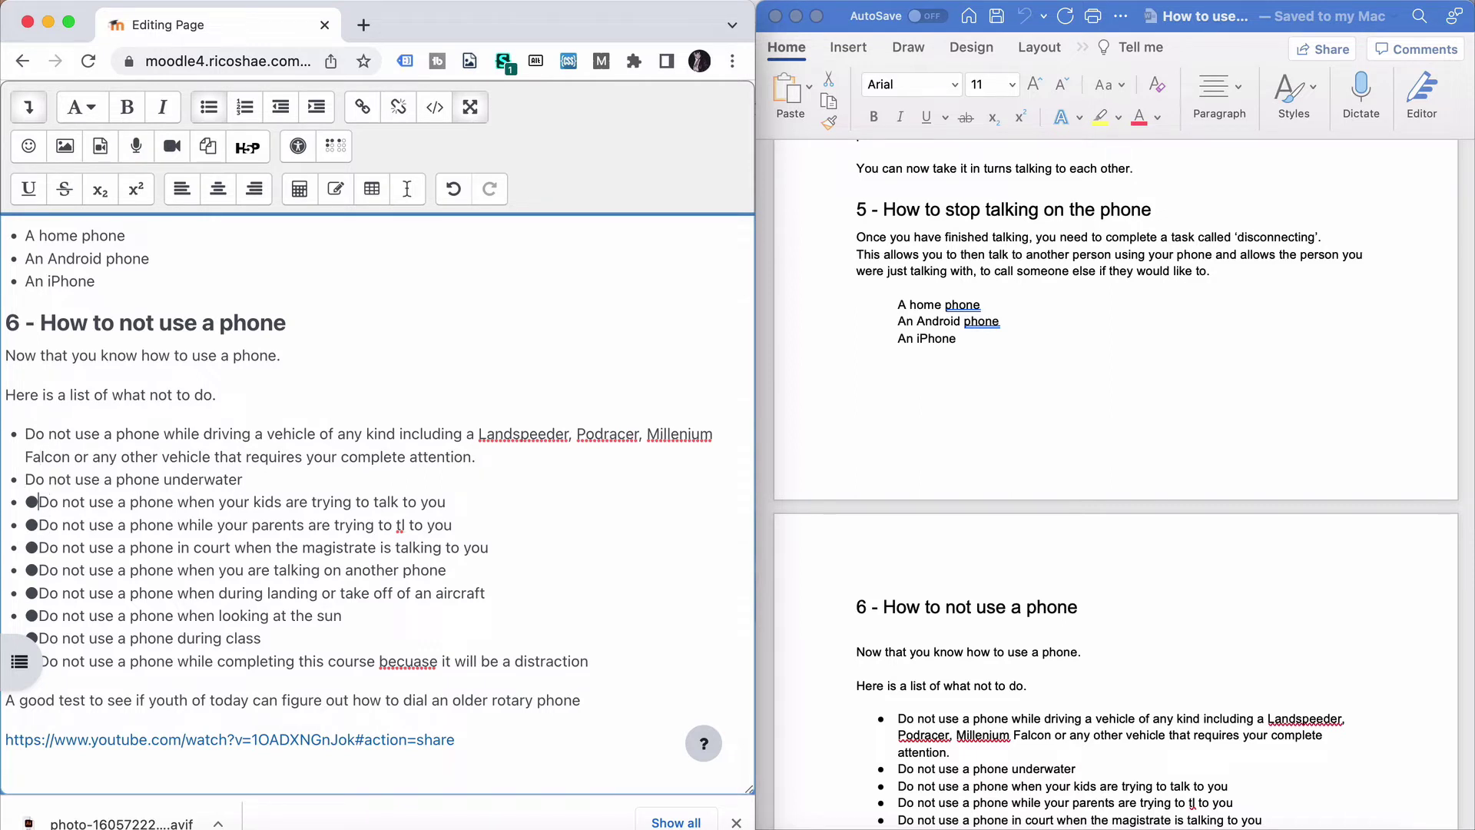
key("BackSpace")
key("BackSpace")
key("Down")
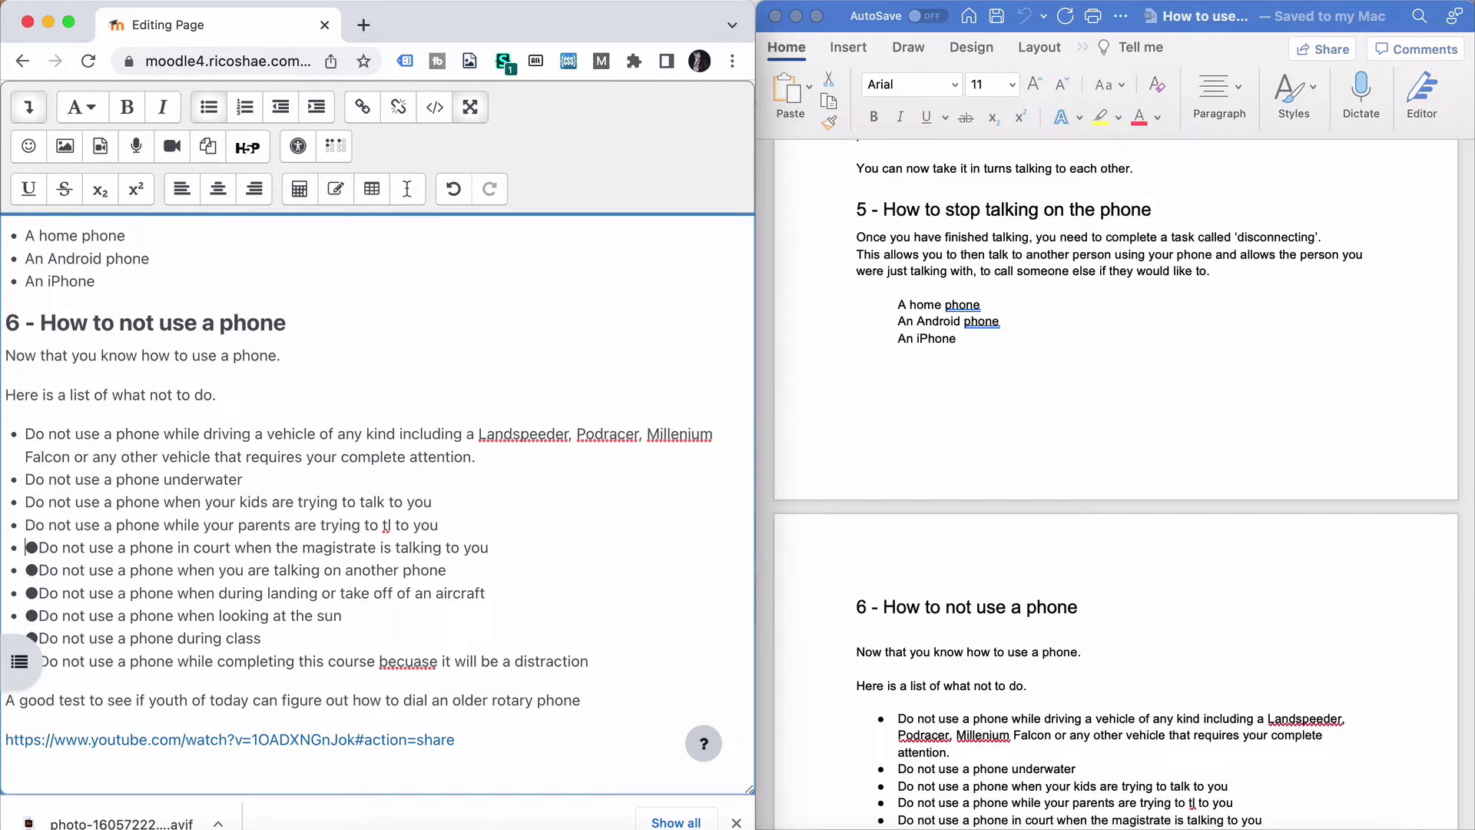
Delete the remaining stray ● characters before the landing, court, class, another phone and sun items
key("BackSpace")
key("BackSpace")
key("Down")
key("BackSpace")
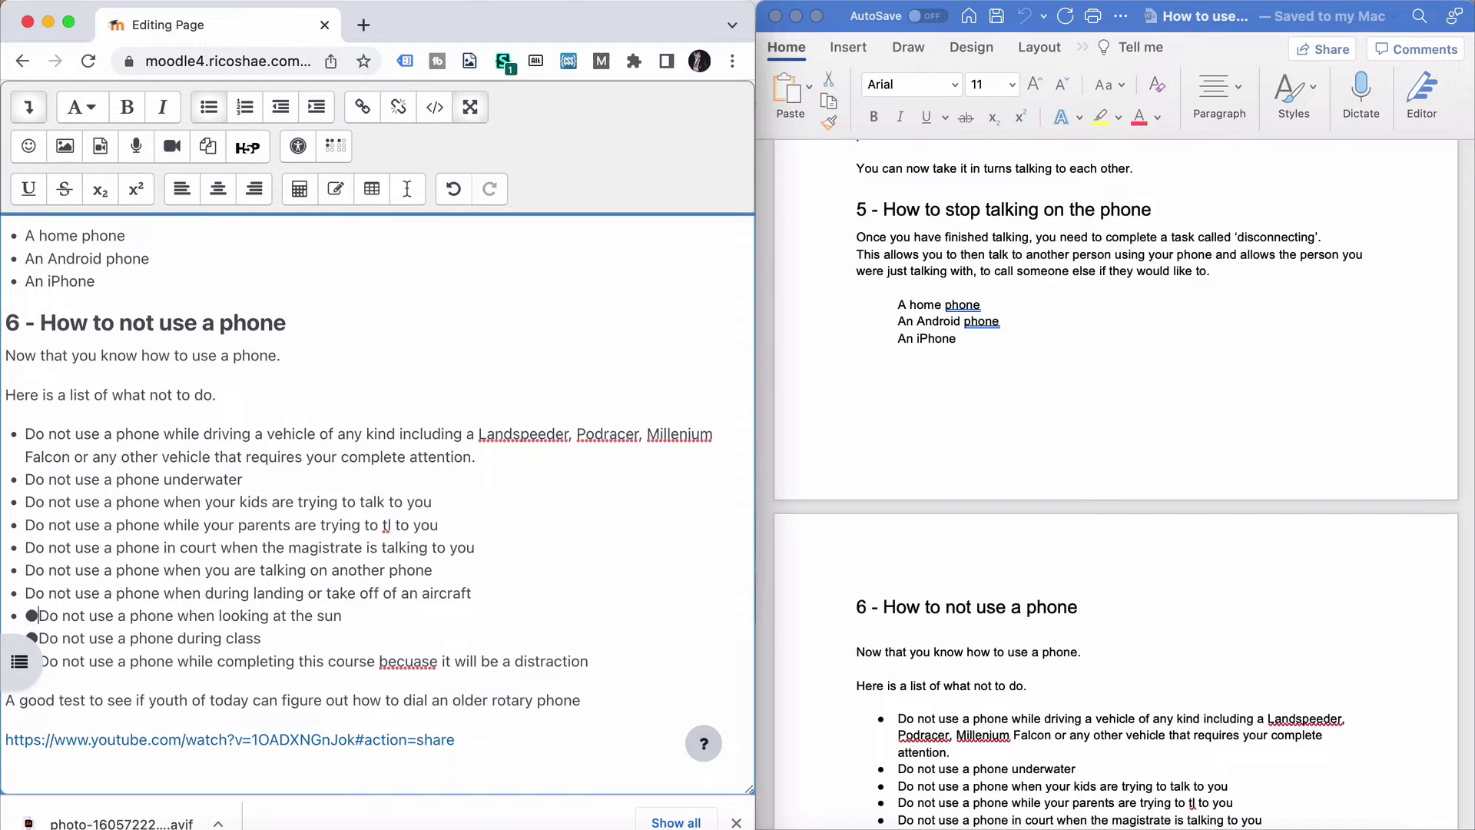
key("Down")
key("BackSpace")
key("Down")
key("BackSpace")
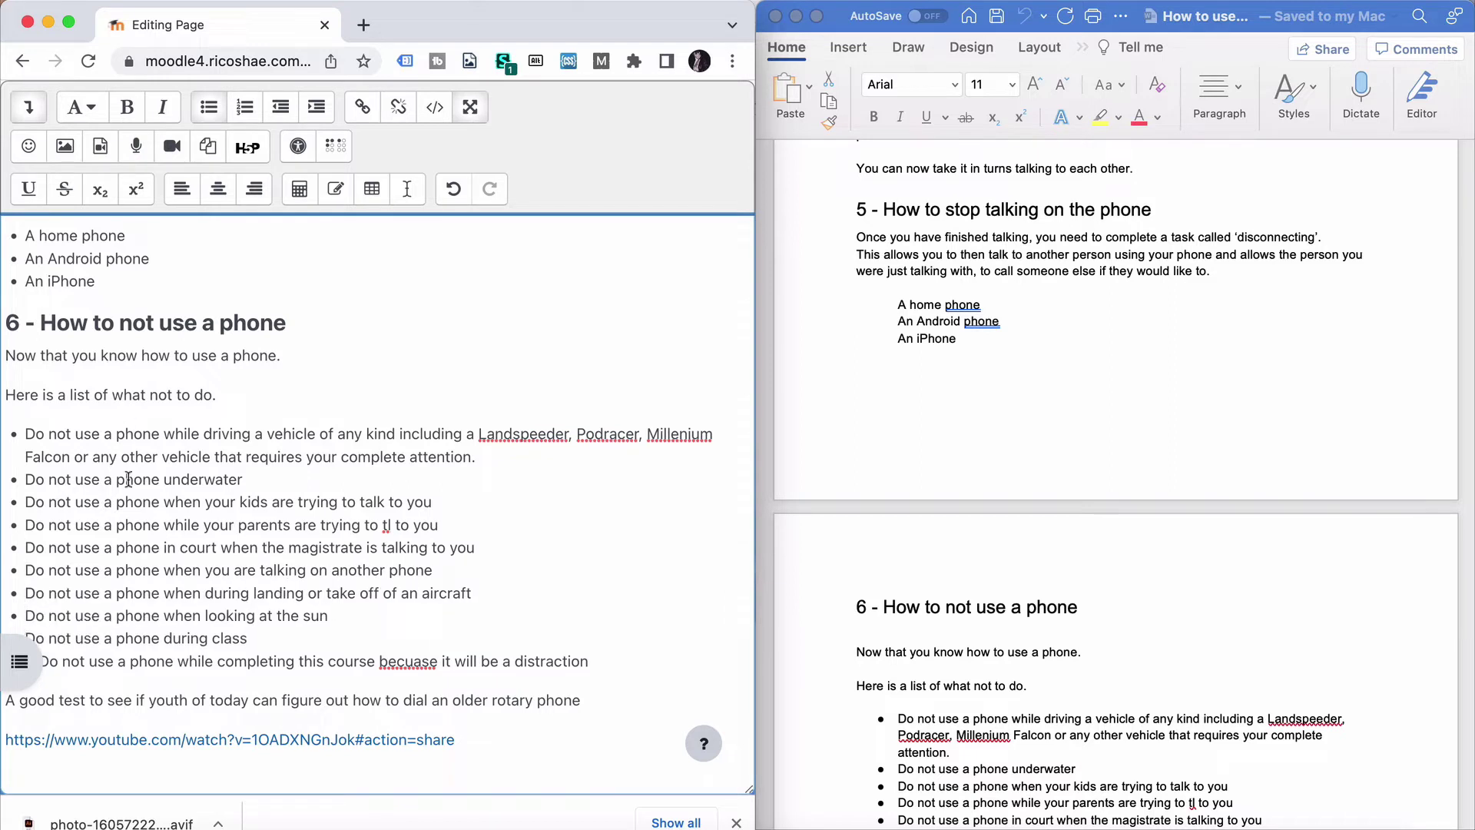
scroll(128, 488, "up", 2)
key("Down")
key("BackSpace")
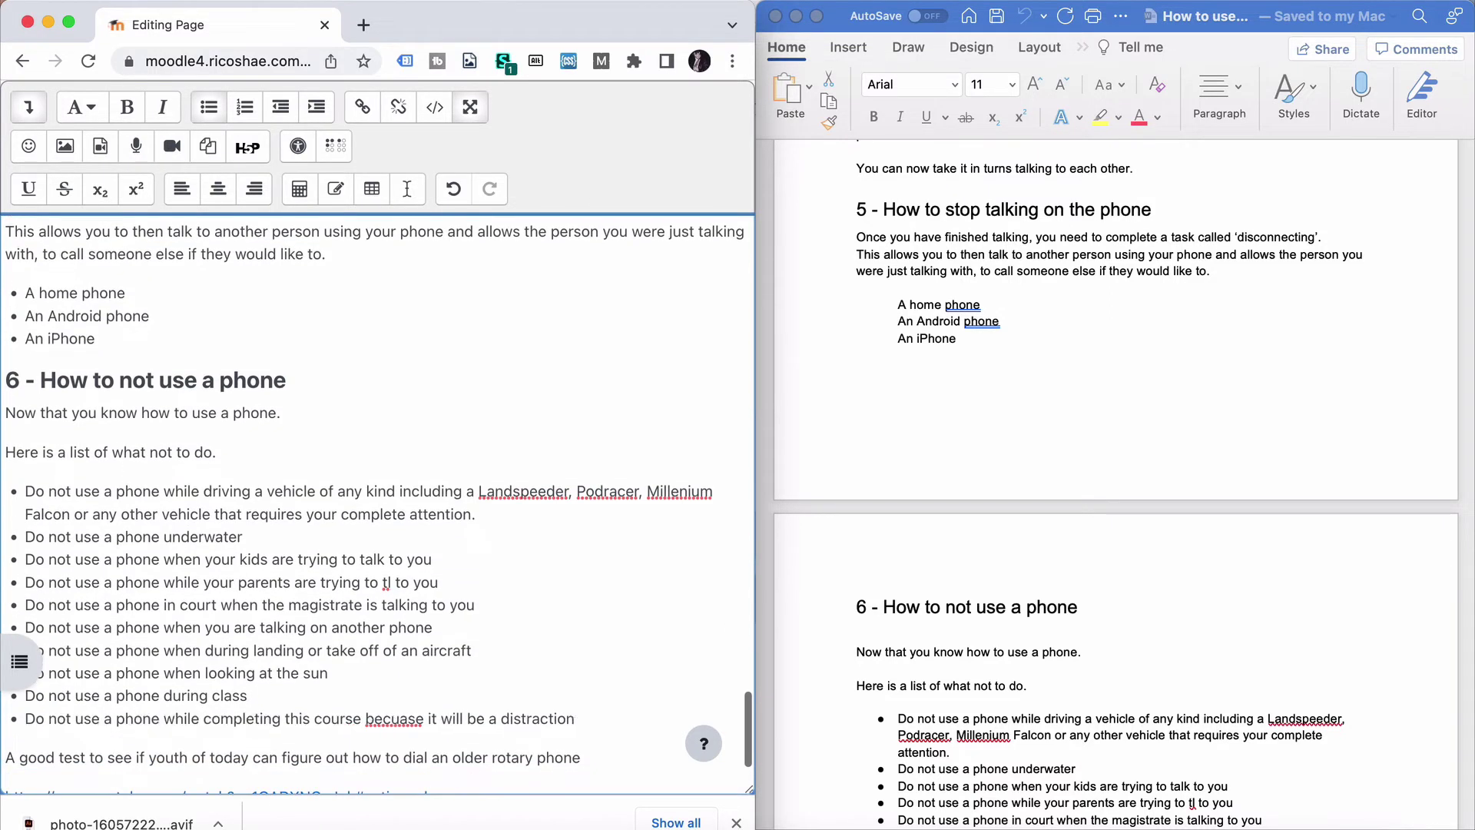
scroll(134, 501, "down", 2)
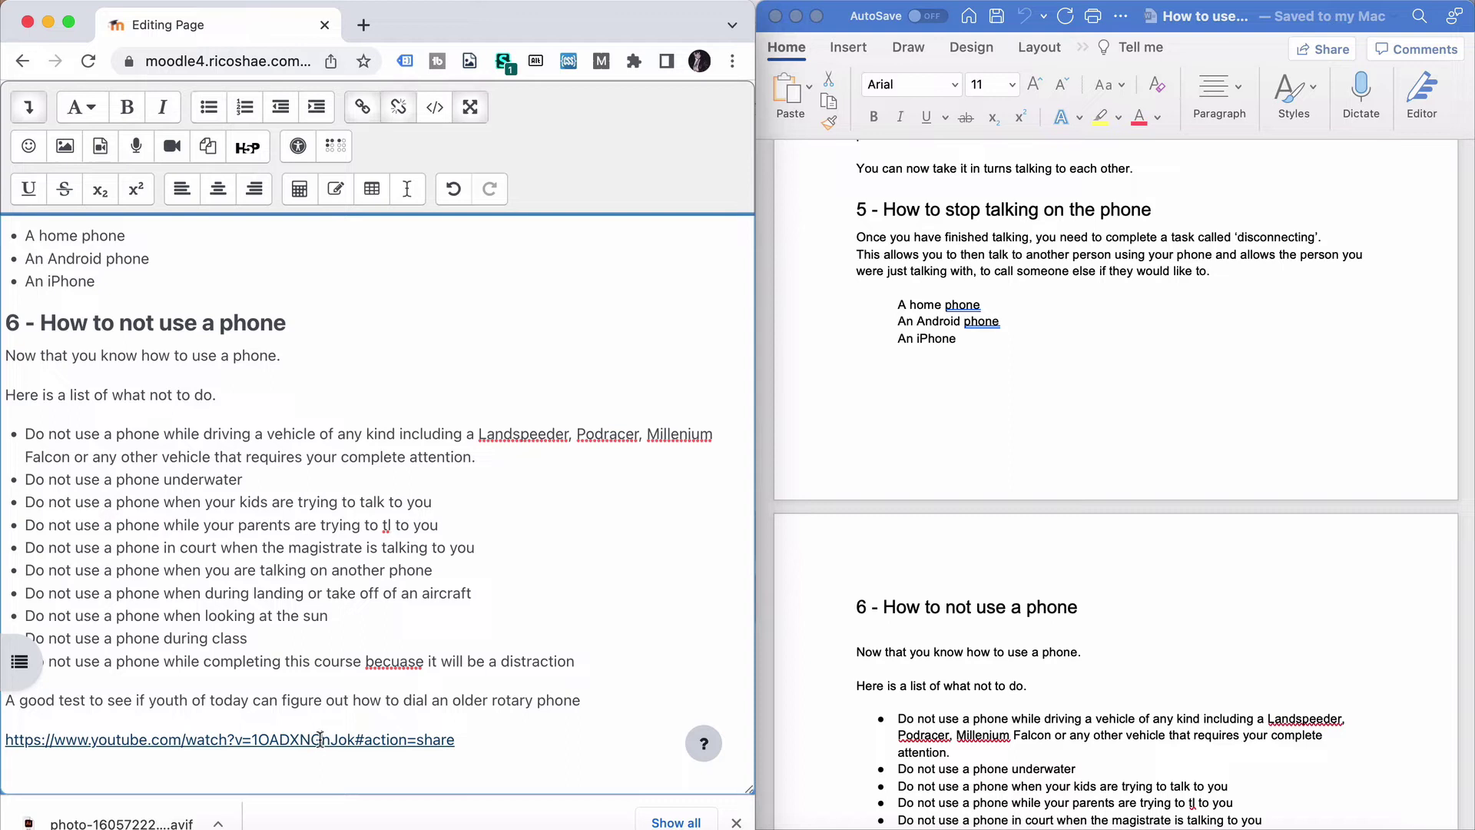
Copy the YouTube link from the page and load the video in a new browser tab
double_click(318, 740)
triple_click(310, 739)
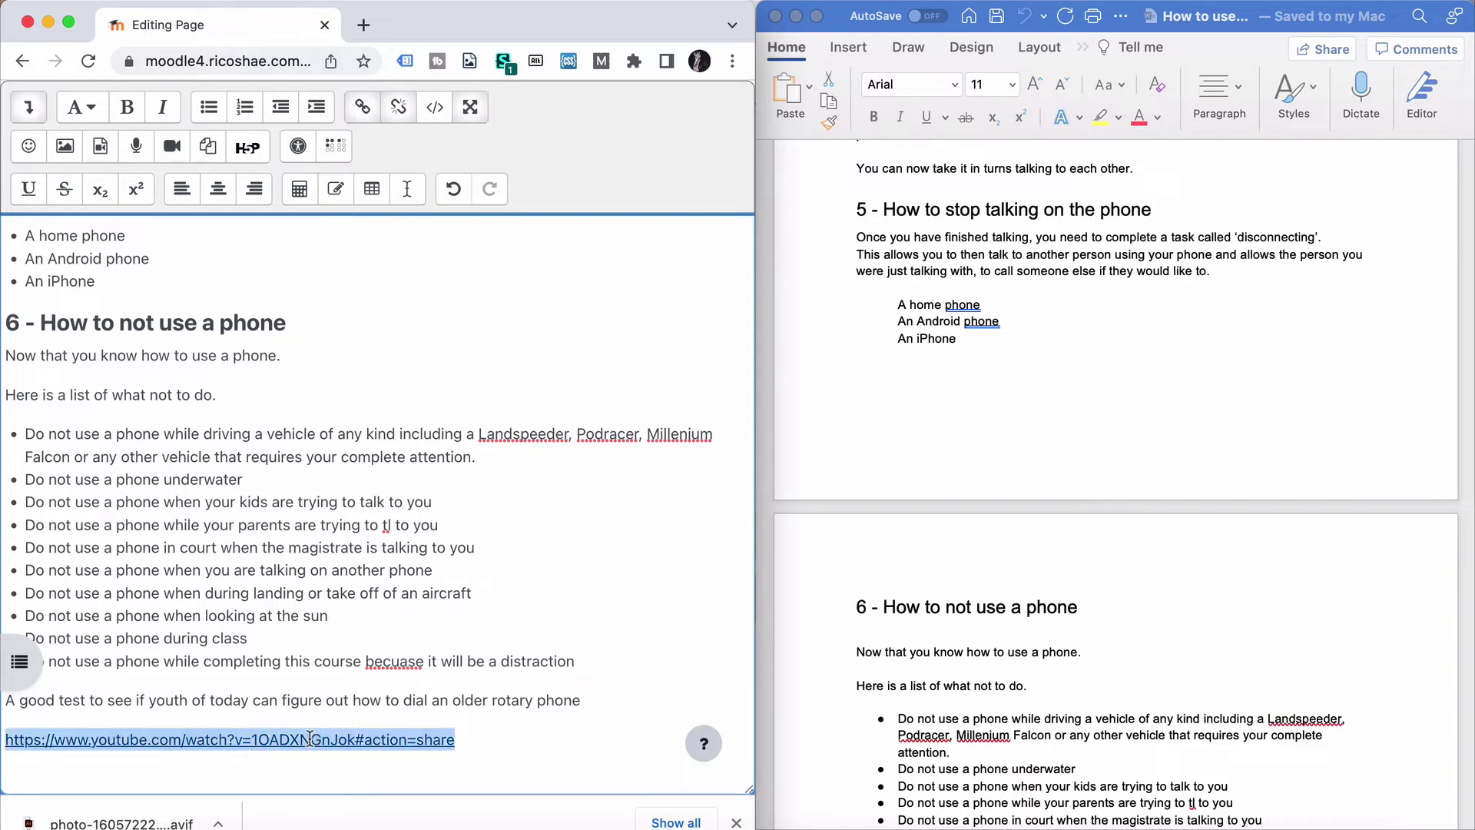
left_click(364, 25)
type("https://www.youtube.com/watch?v=1OADXNGnJok#action=share")
key("Return")
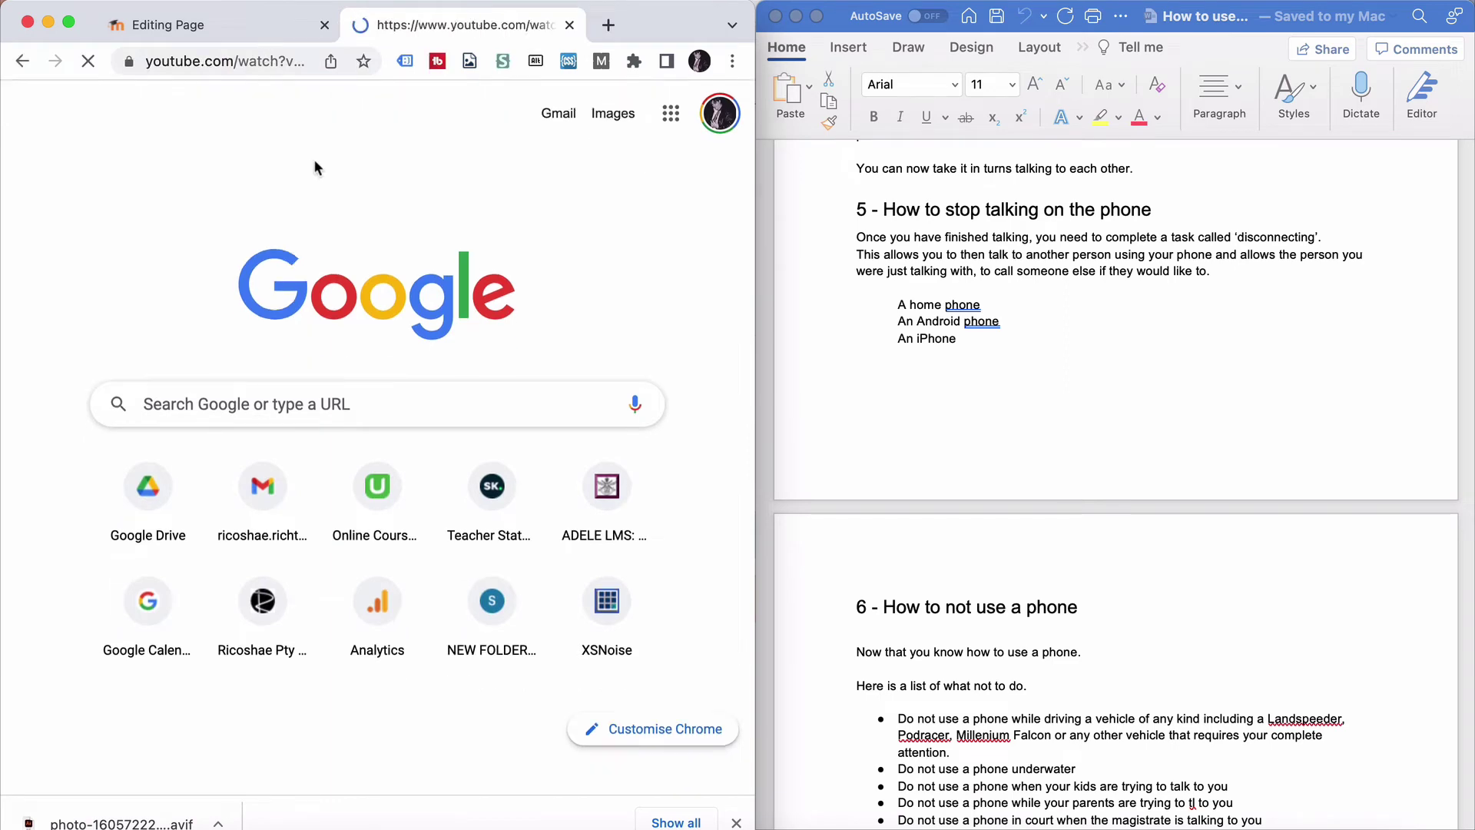
Run the YouTube Embedder bookmarklet from the bookmarks bar and copy the video's embed code
left_click(248, 1)
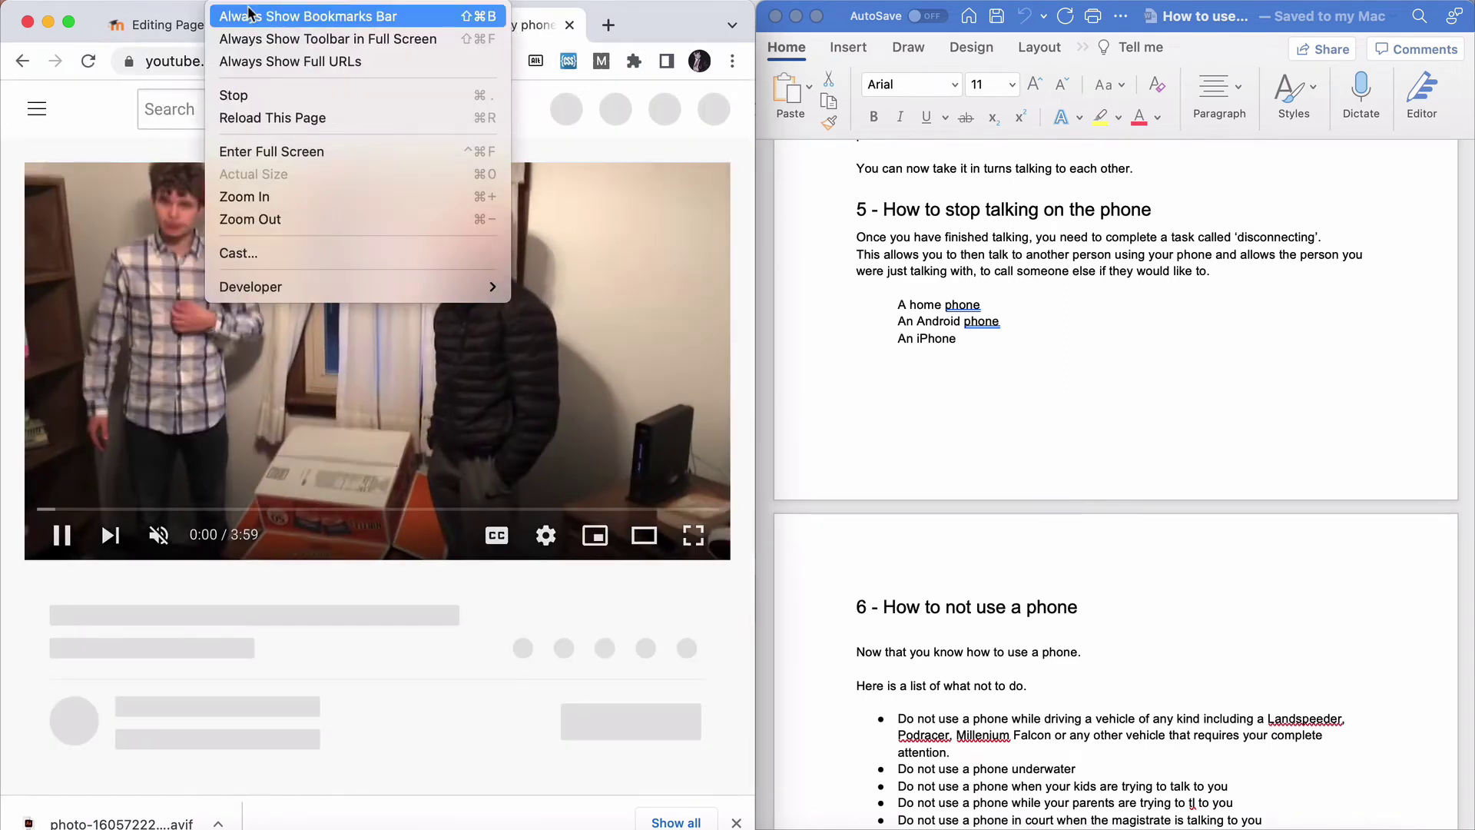
left_click(248, 14)
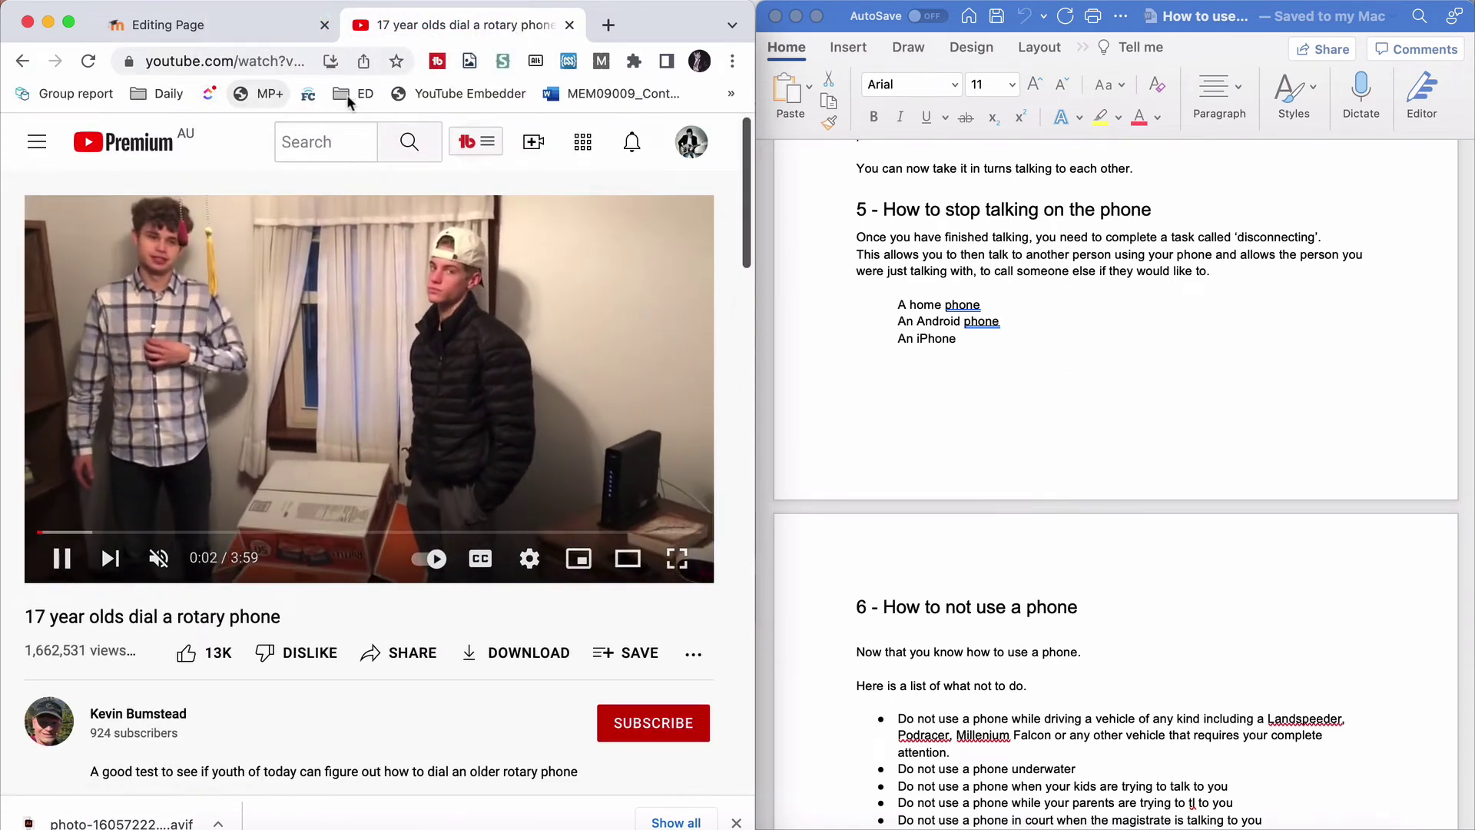
left_click(465, 93)
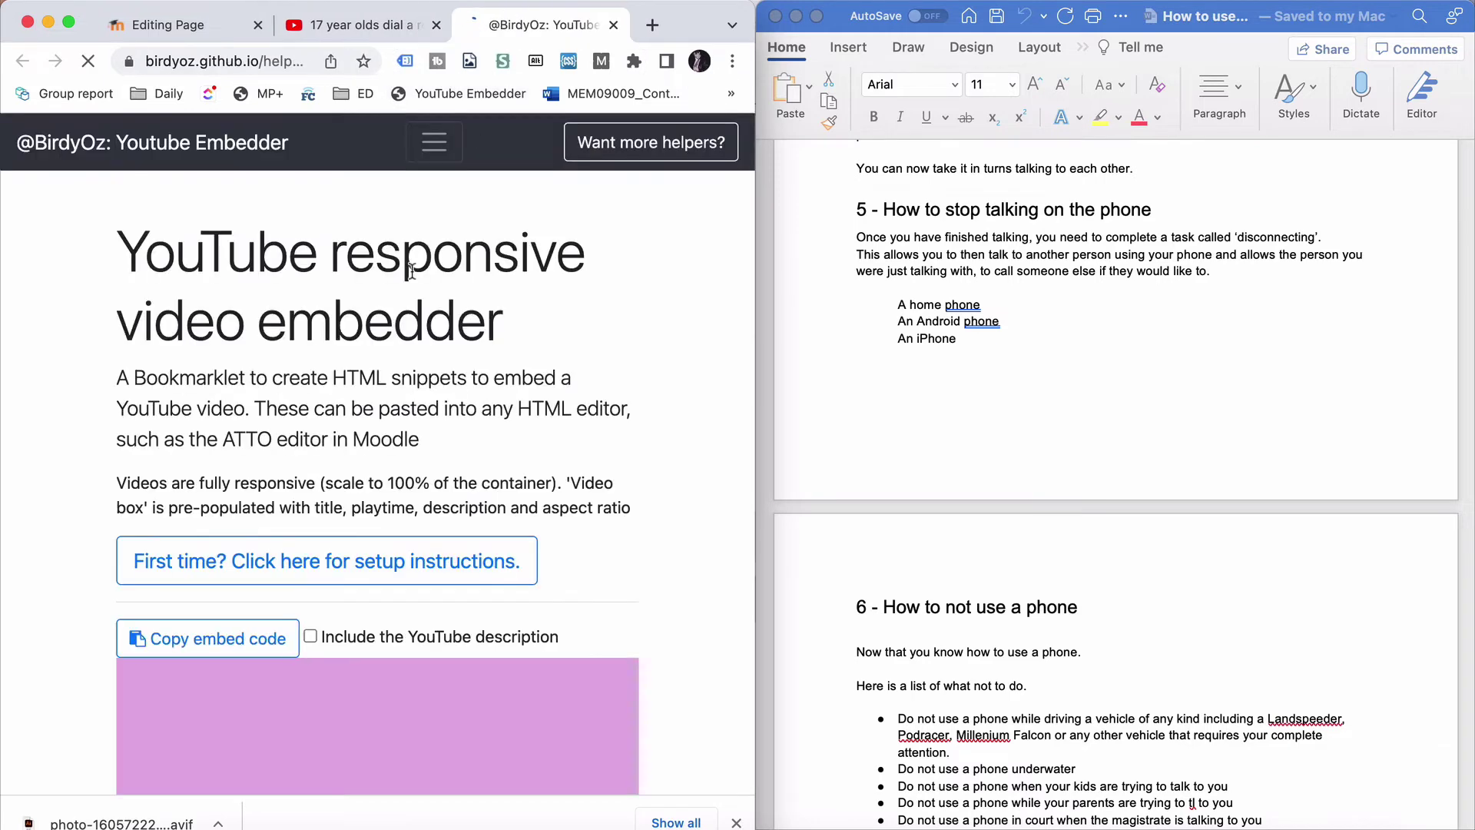
left_click(242, 644)
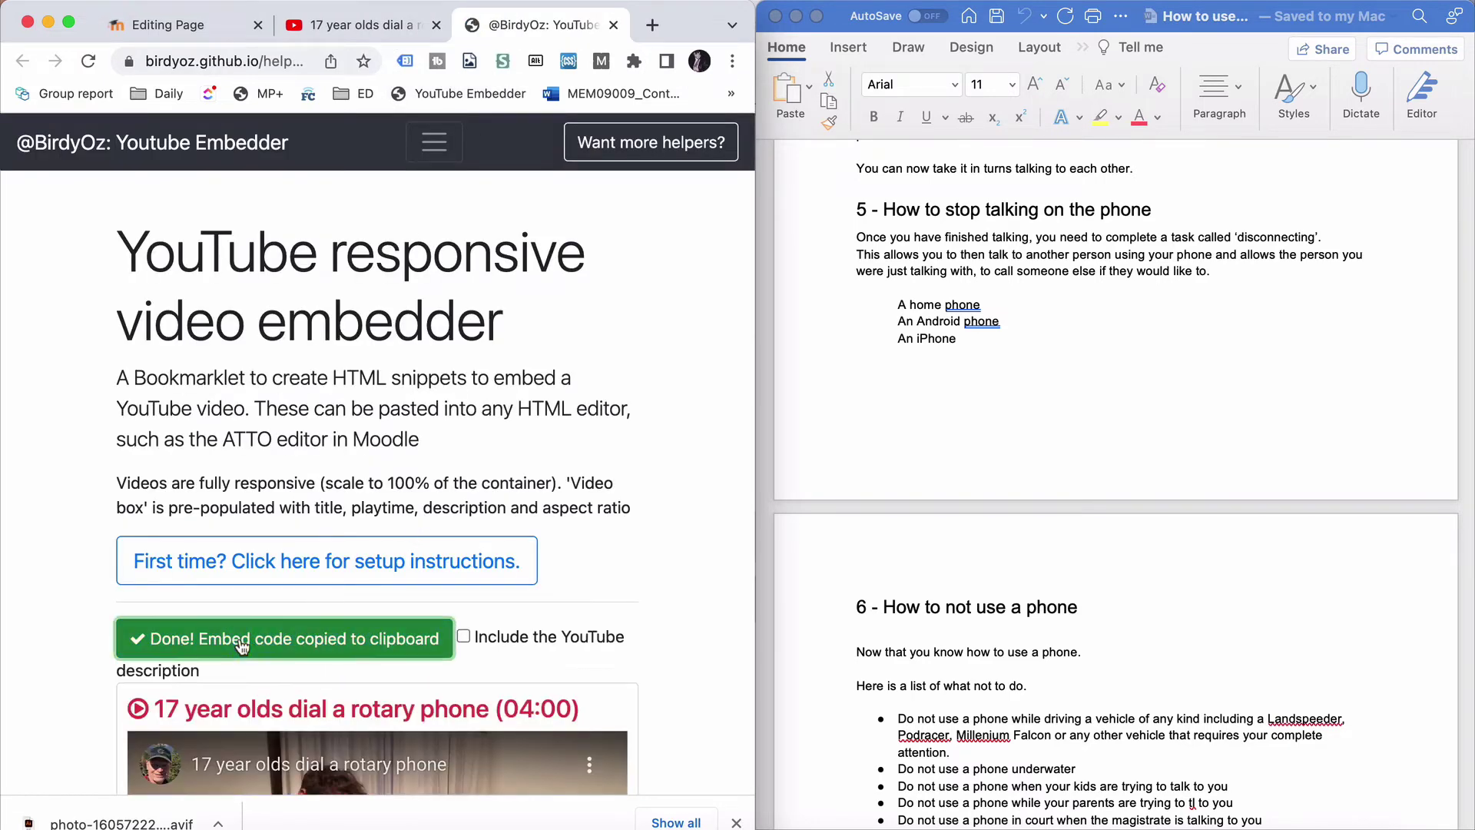
Delete the plain YouTube link from the Moodle page content
left_click(219, 26)
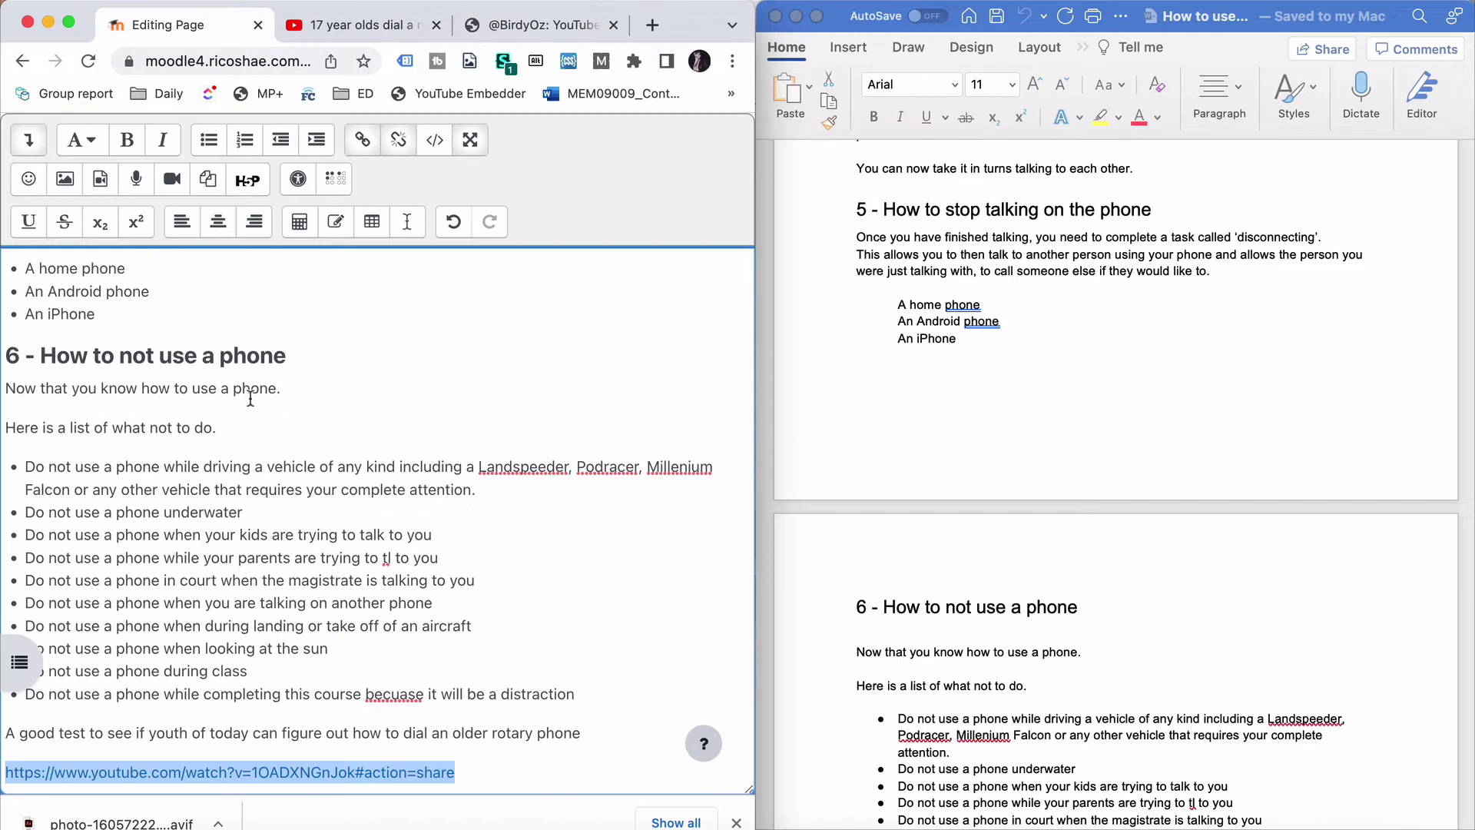
scroll(251, 397, "down", 1)
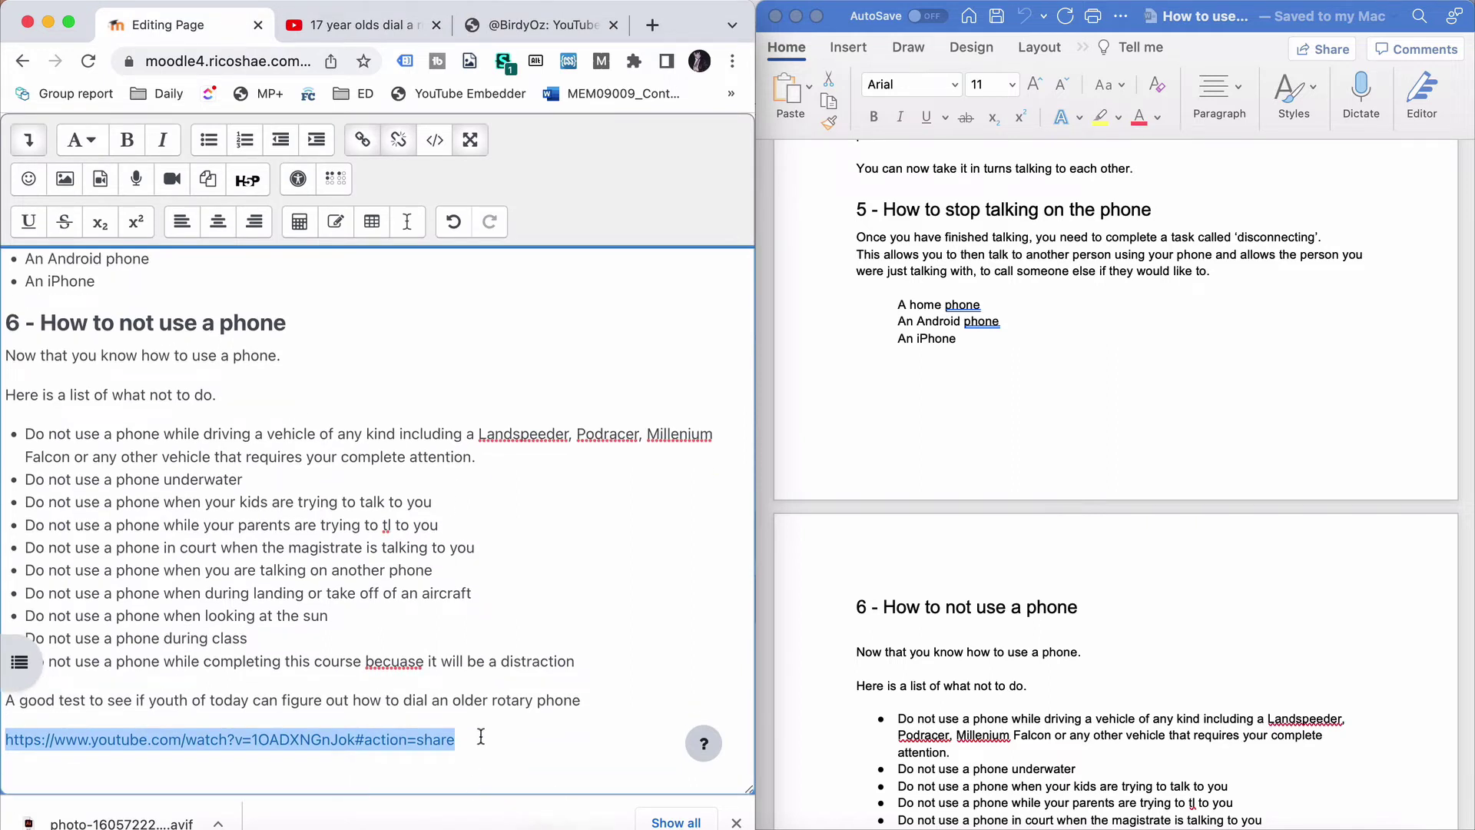
left_click_drag(482, 738, 5, 737)
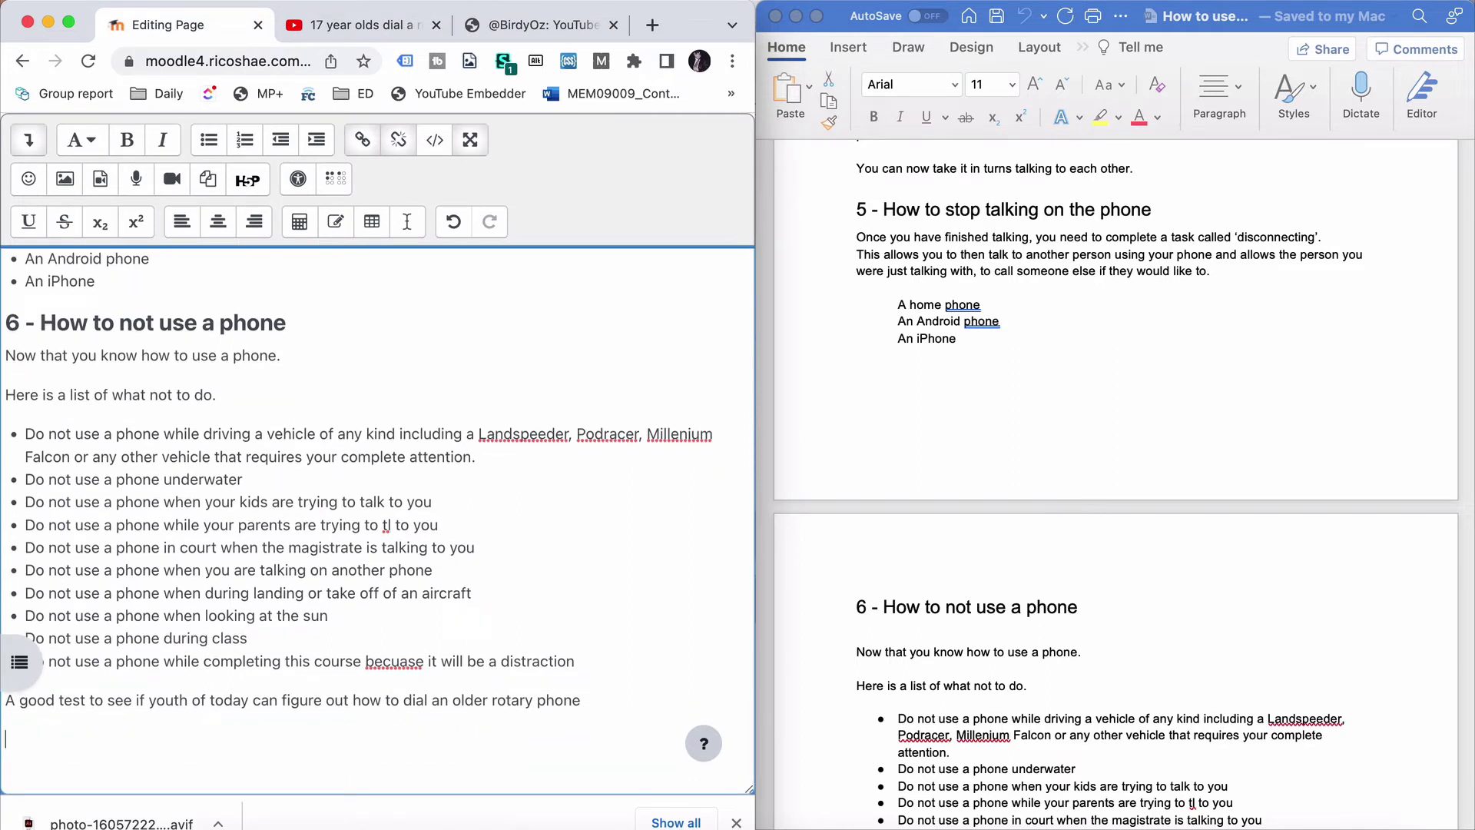
key("BackSpace")
Paste the copied embed code in HTML source view, then return to the normal editor view
left_click(435, 141)
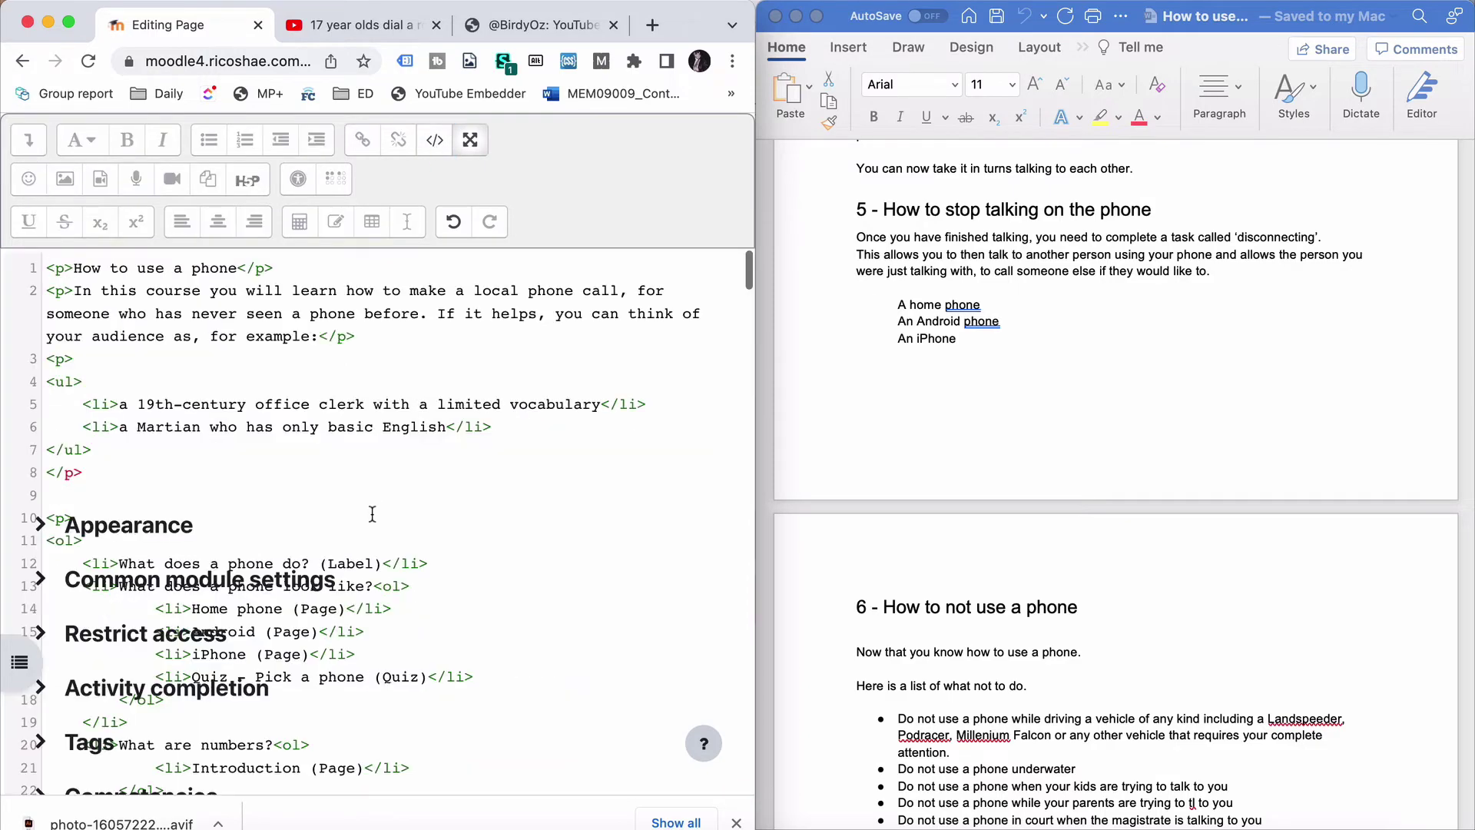
scroll(371, 514, "down", 20)
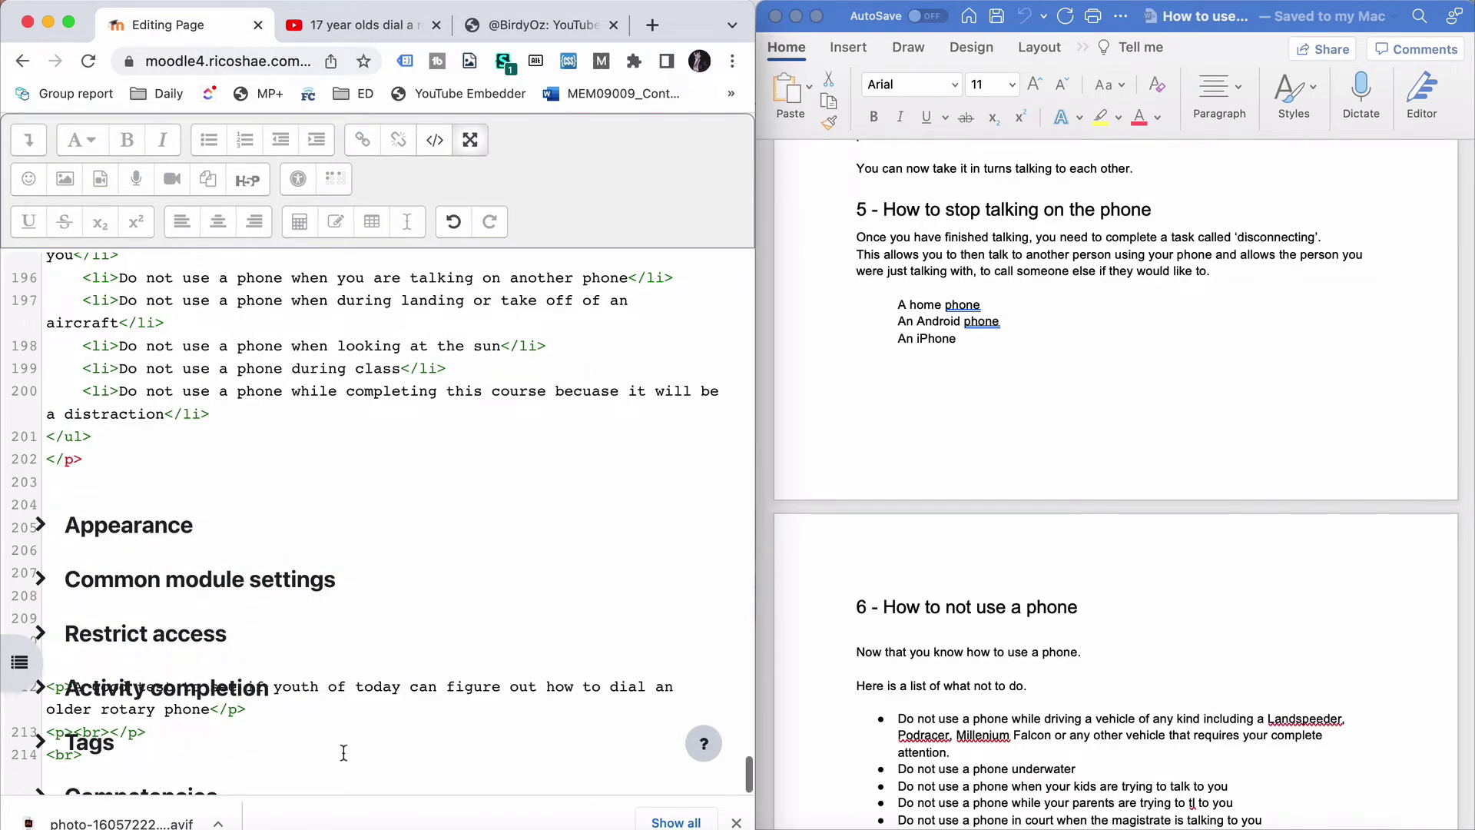
key("super+v")
scroll(362, 390, "up", 5)
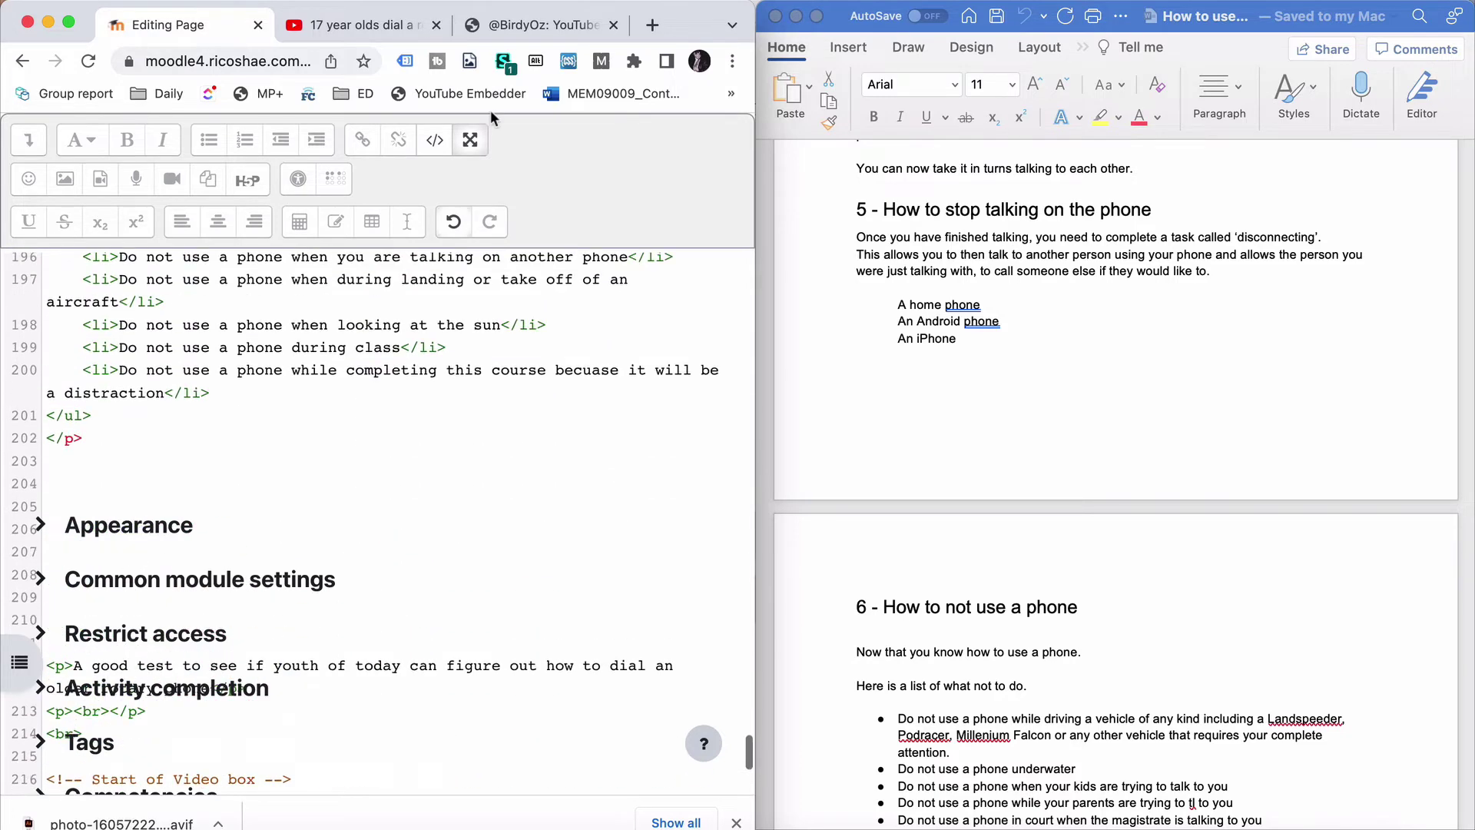
left_click(470, 140)
scroll(369, 323, "up", 5)
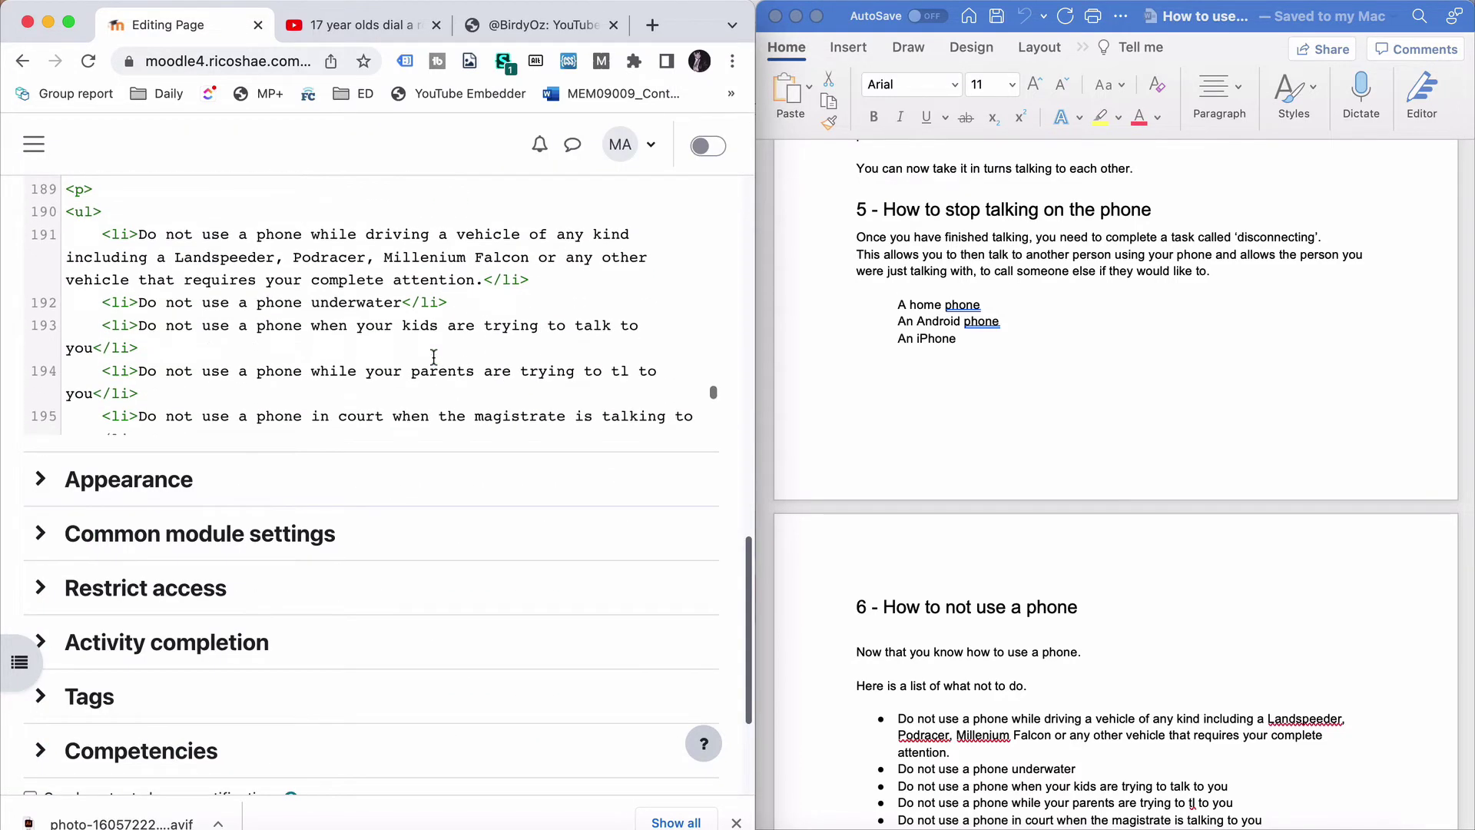
scroll(402, 565, "up", 5)
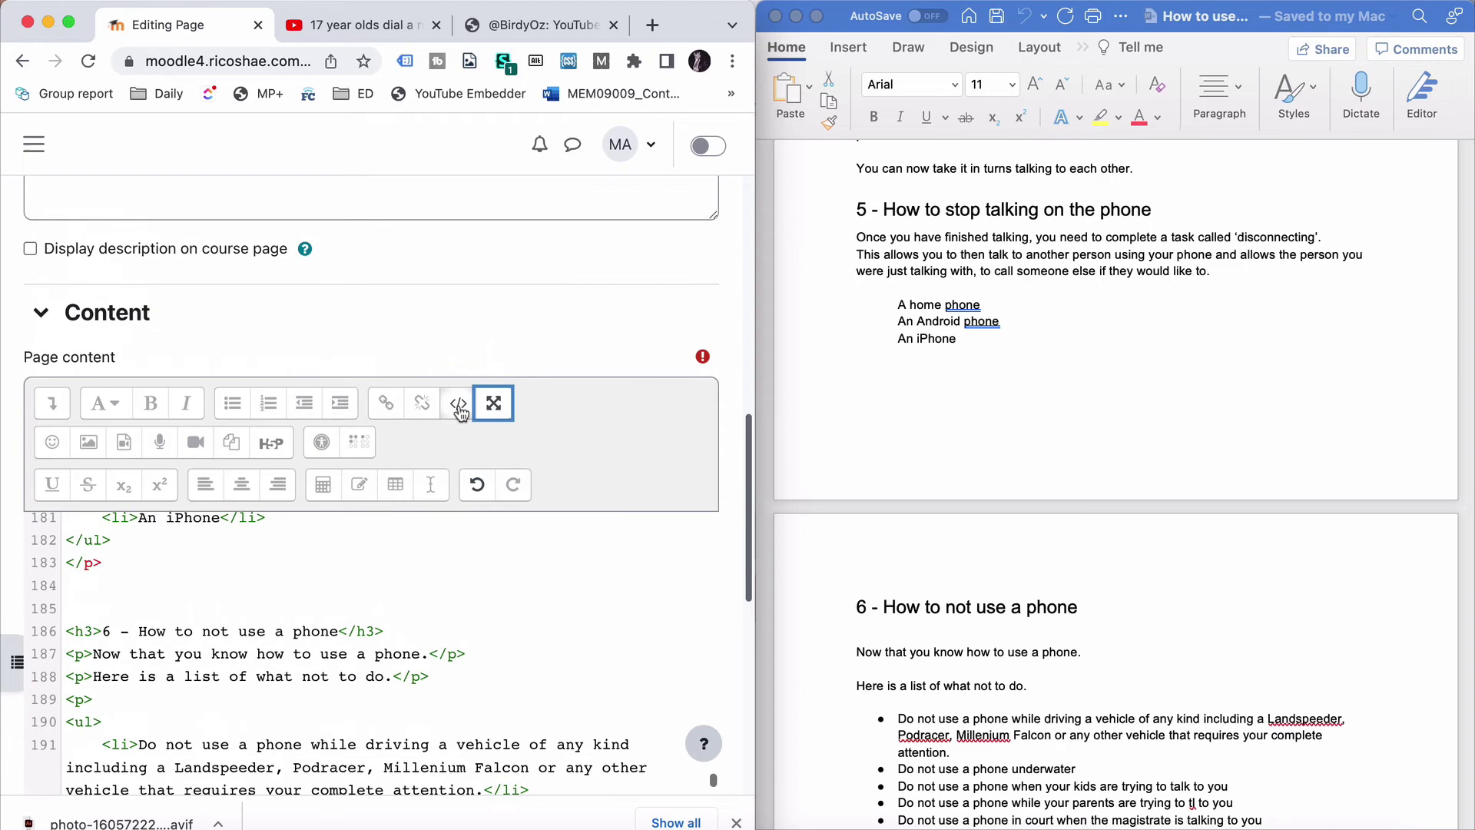
left_click(459, 404)
scroll(285, 551, "up", 10)
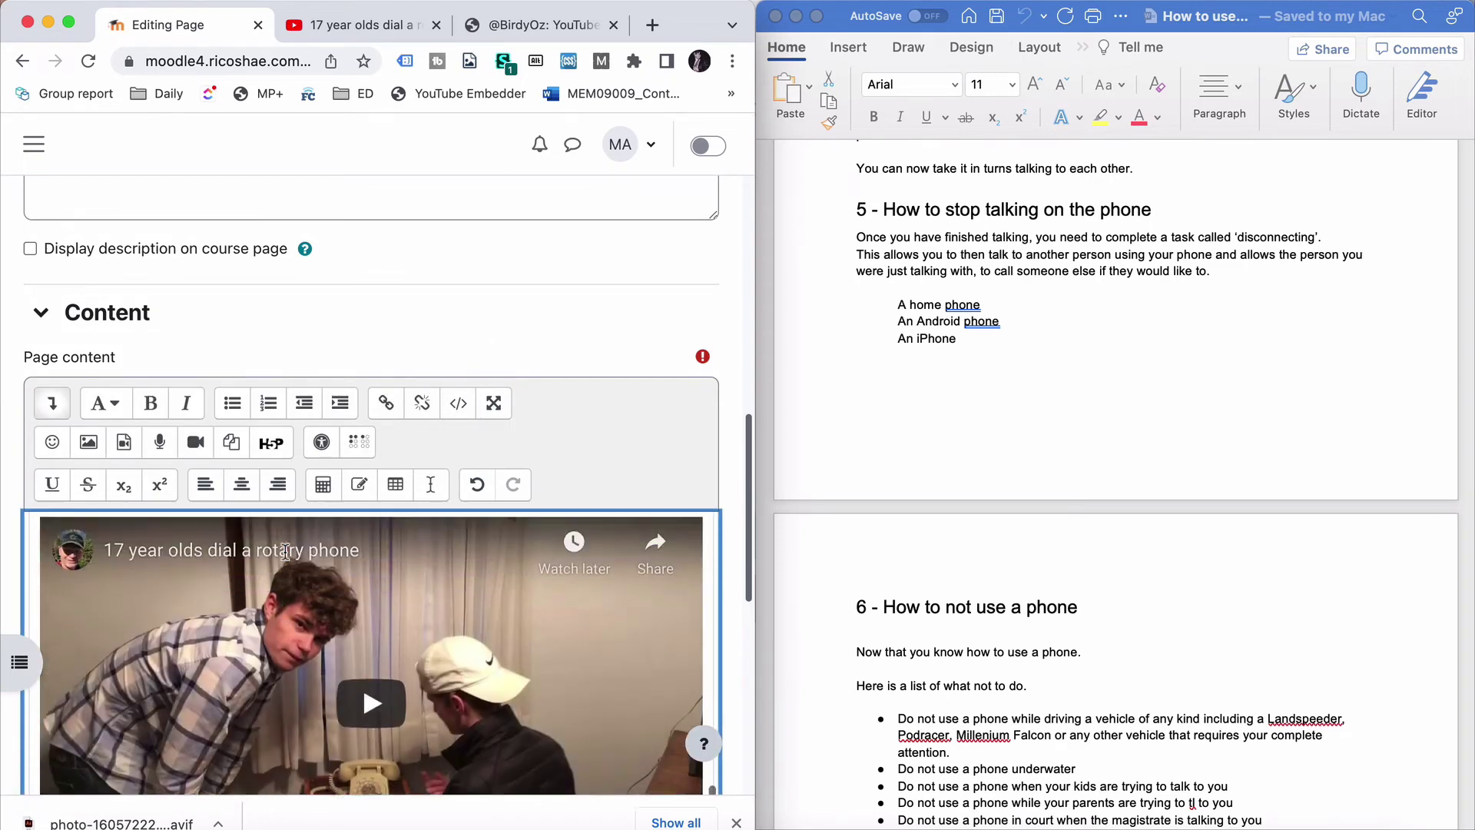
Delete the empty line above the embedded video
key("BackSpace")
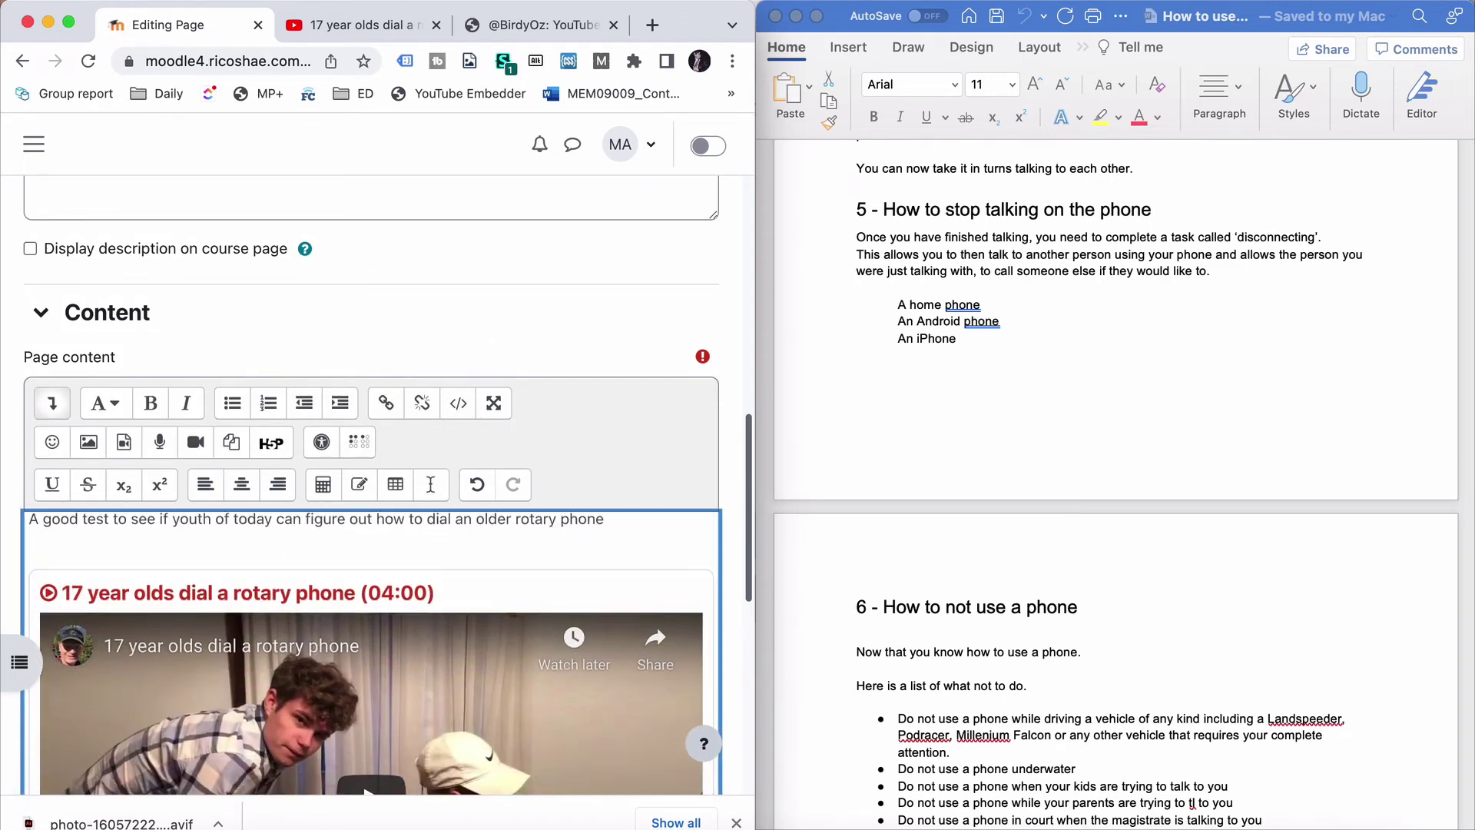
scroll(395, 567, "down", 3)
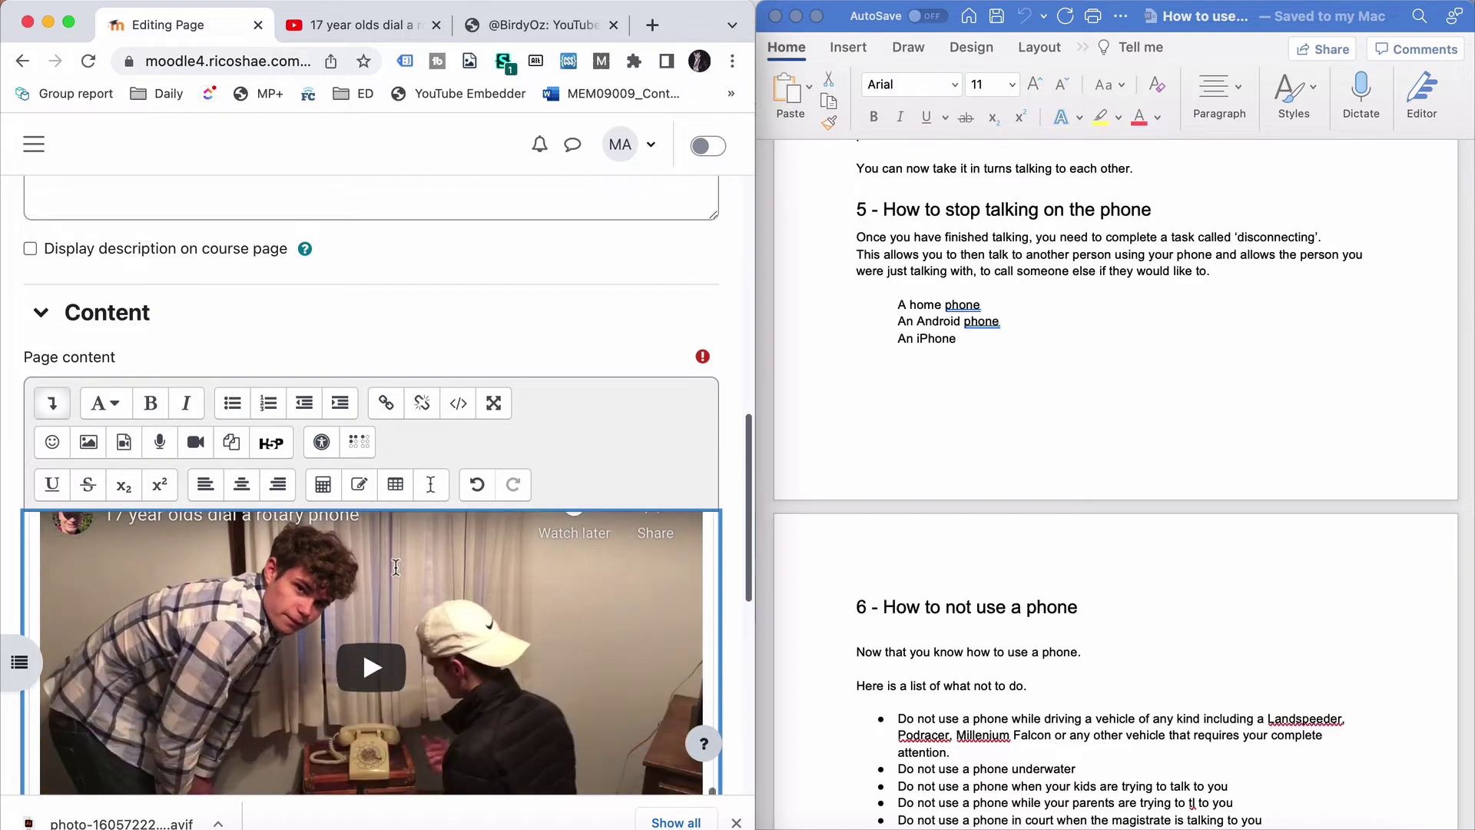
scroll(556, 283, "down", 5)
scroll(578, 414, "down", 1)
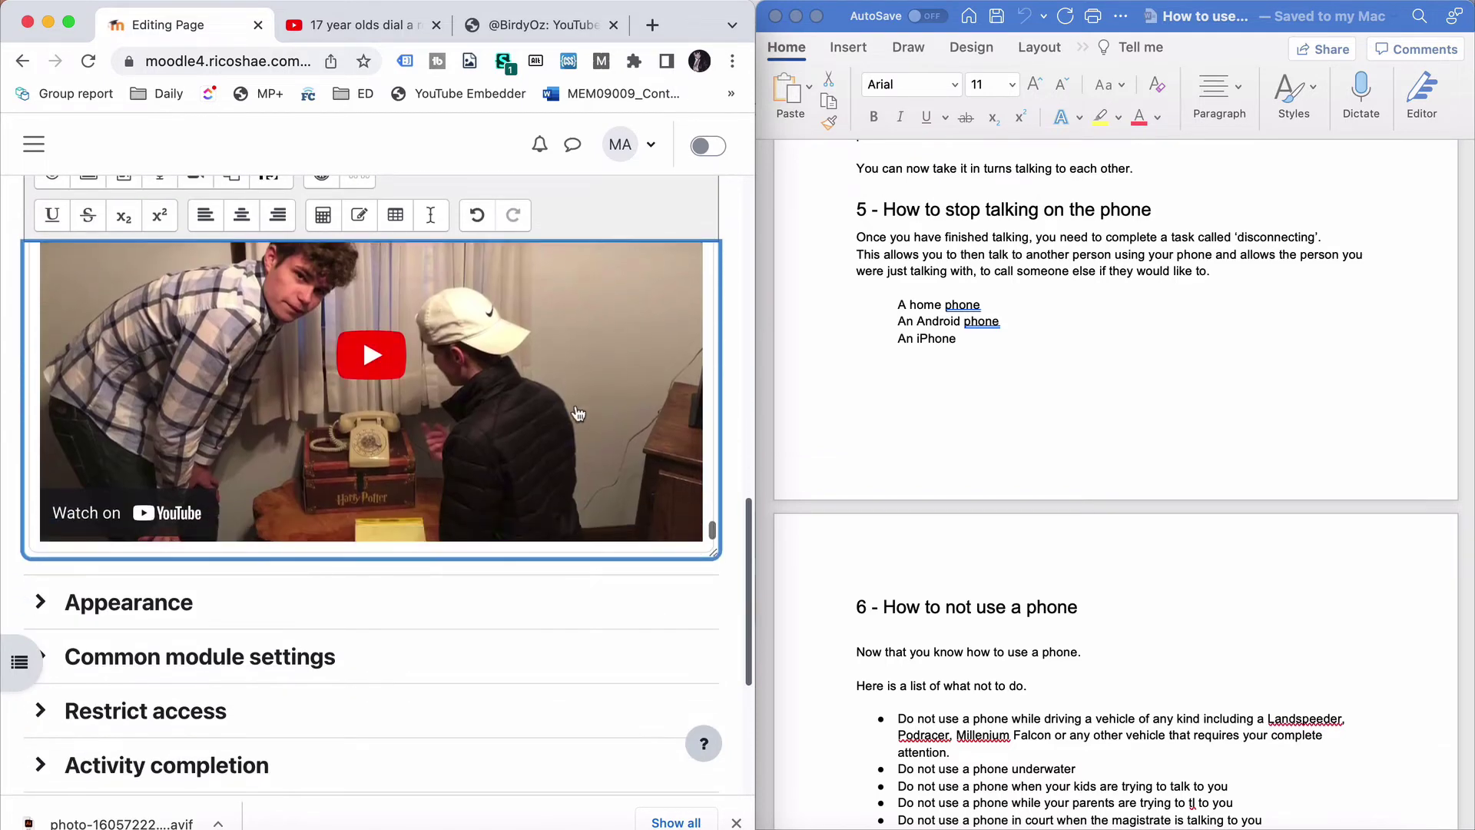
Correct the misspelling 'becuase' to 'because' in the last list item
scroll(578, 413, "up", 3)
scroll(577, 413, "up", 5)
scroll(511, 475, "up", 2)
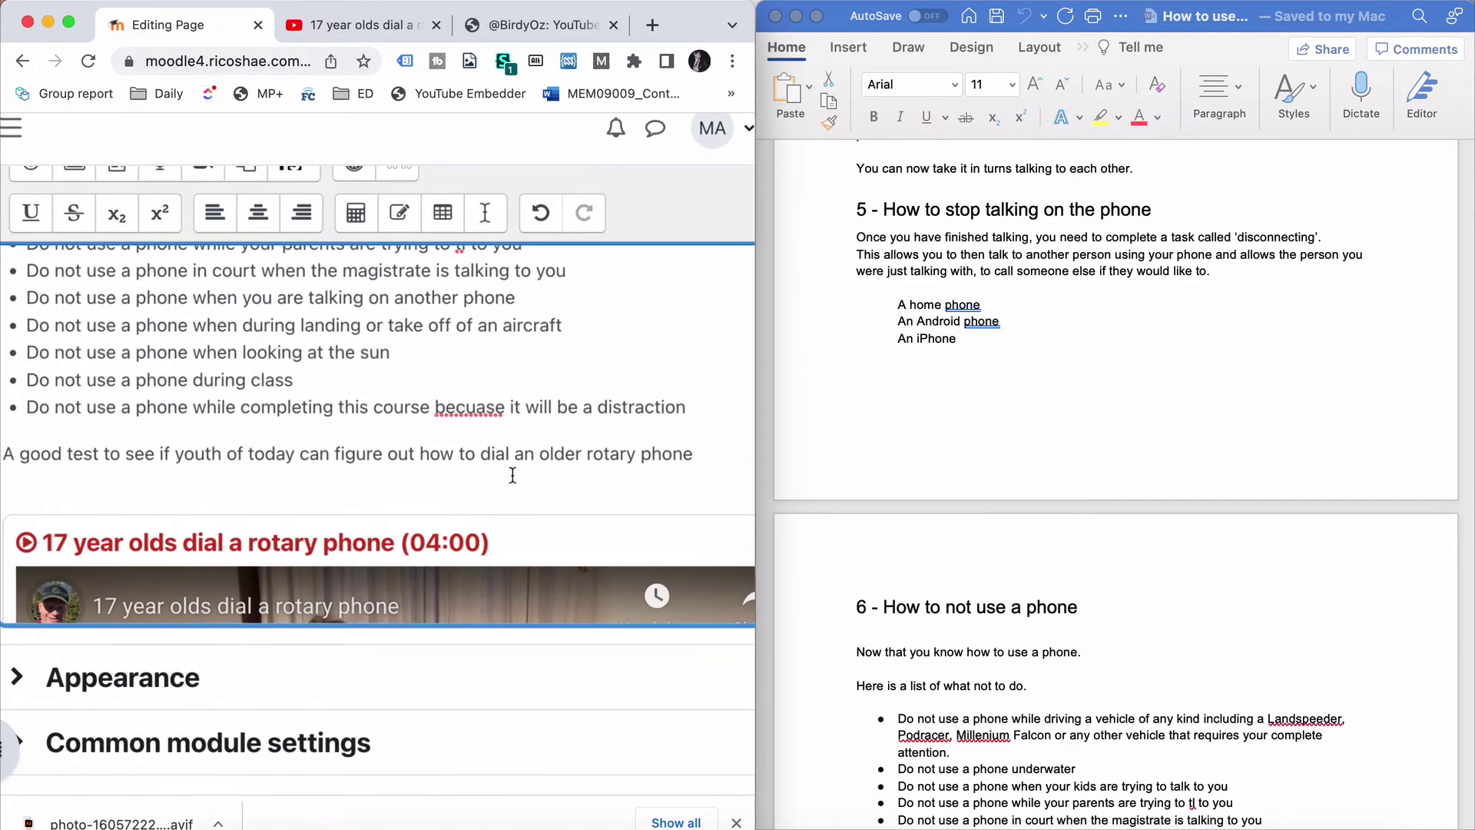
scroll(511, 477, "down", 2)
scroll(511, 430, "up", 3)
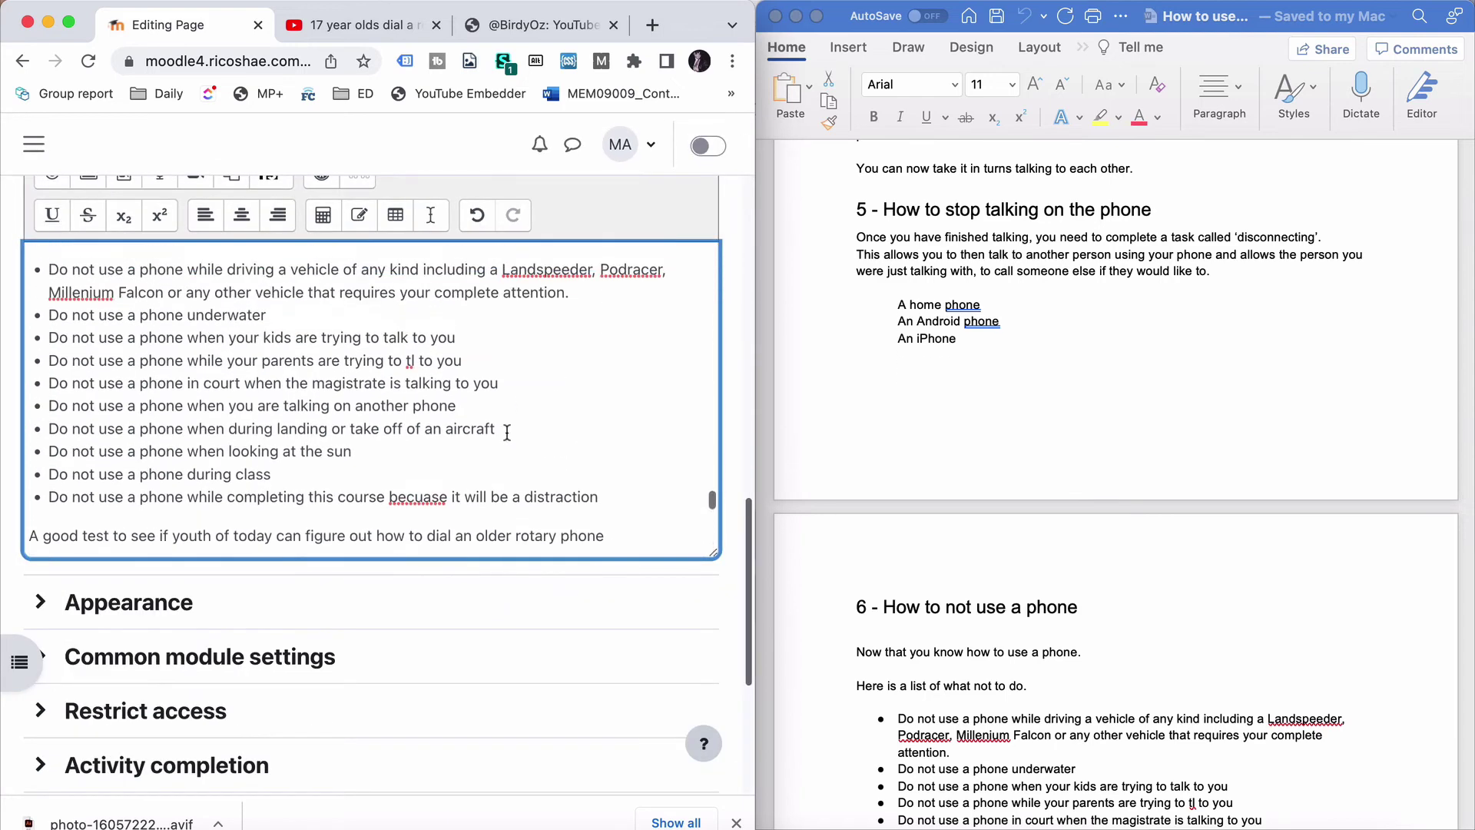
right_click(419, 492)
left_click(450, 432)
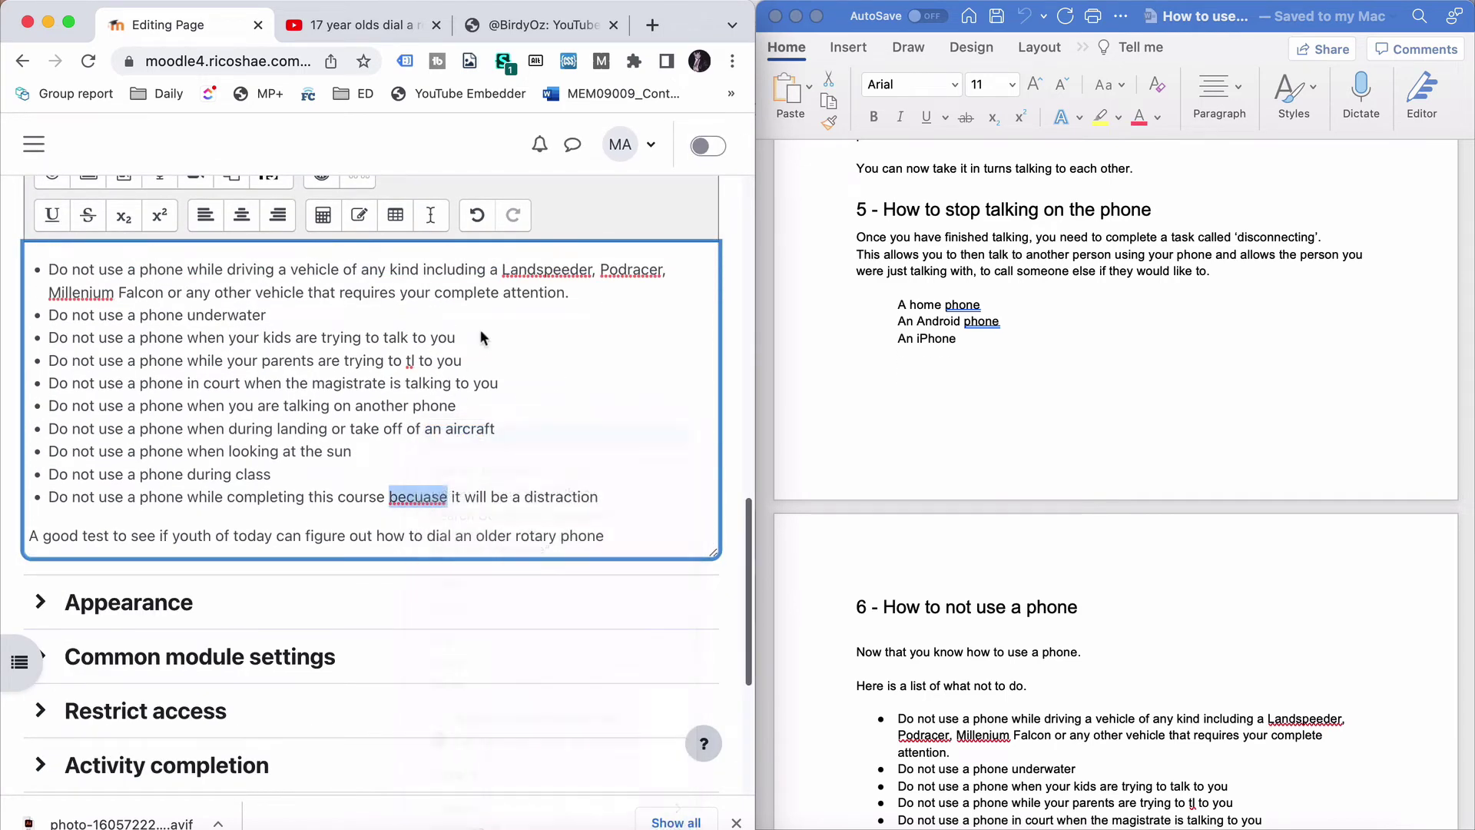
Leave 'Millenium' unchanged after checking its spelling suggestions, and maximize the browser window
scroll(480, 331, "up", 1)
scroll(481, 330, "up", 3)
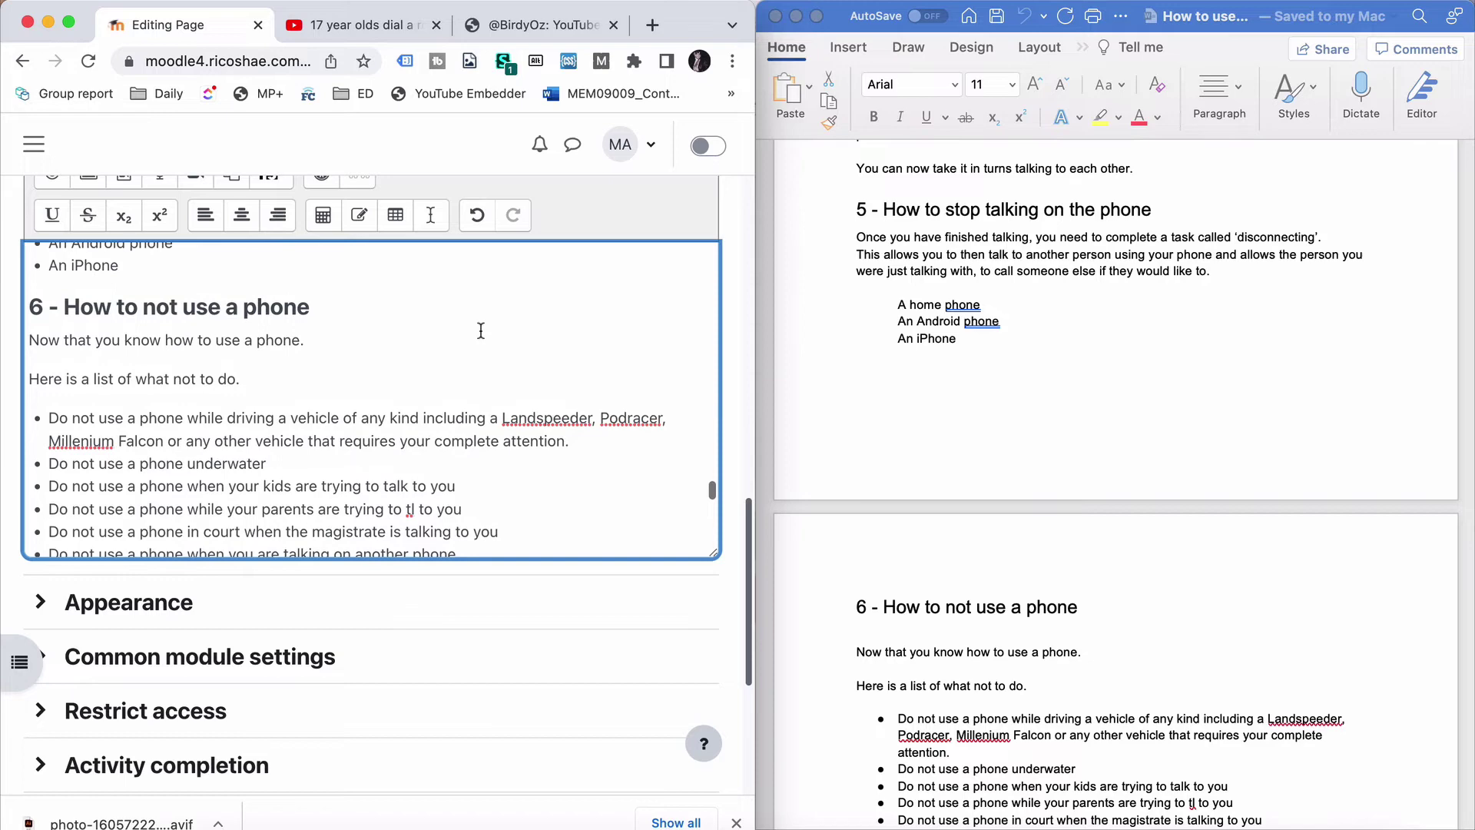
right_click(73, 443)
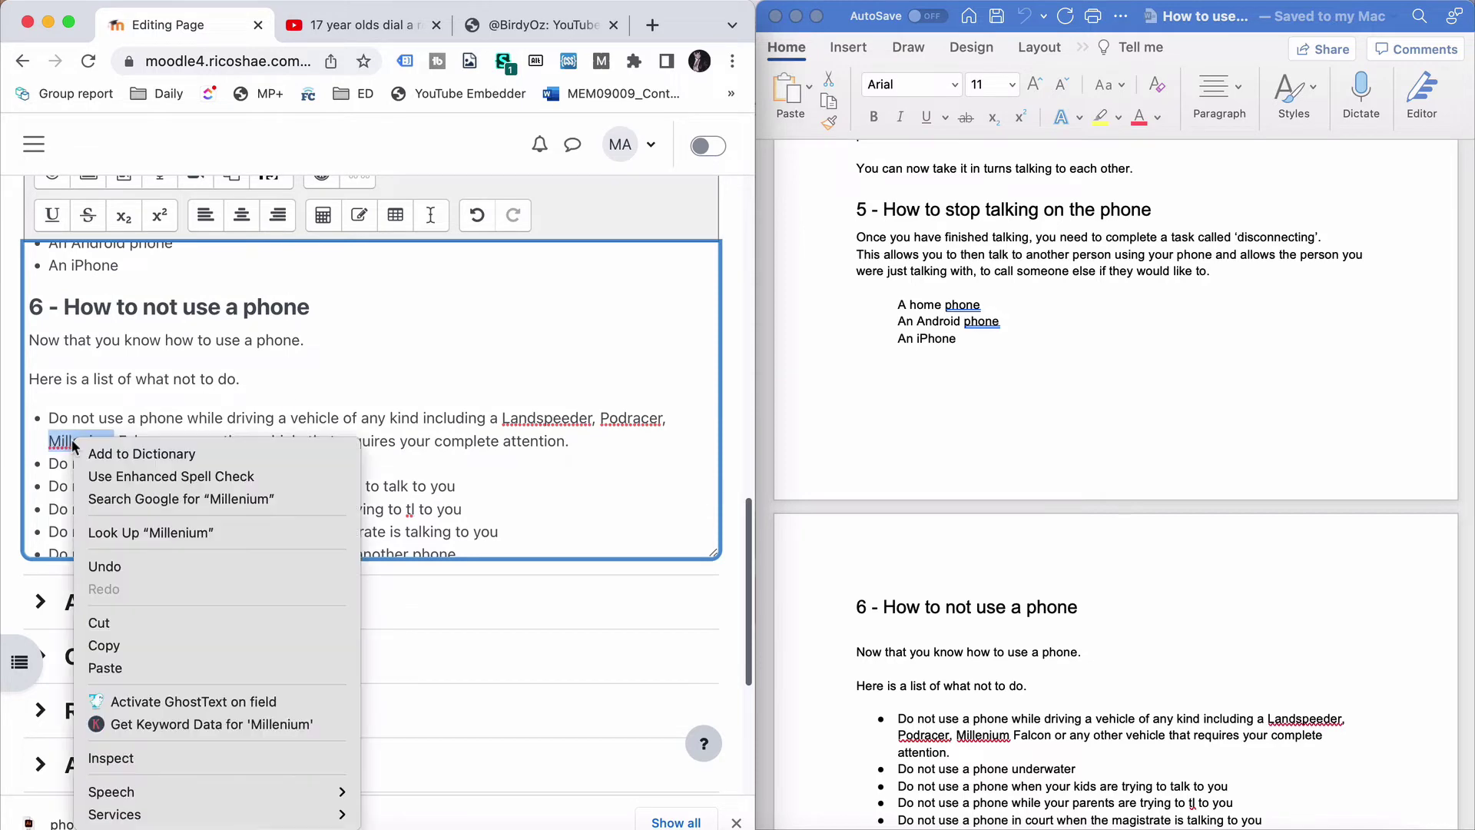
left_click(140, 391)
scroll(128, 375, "up", 12)
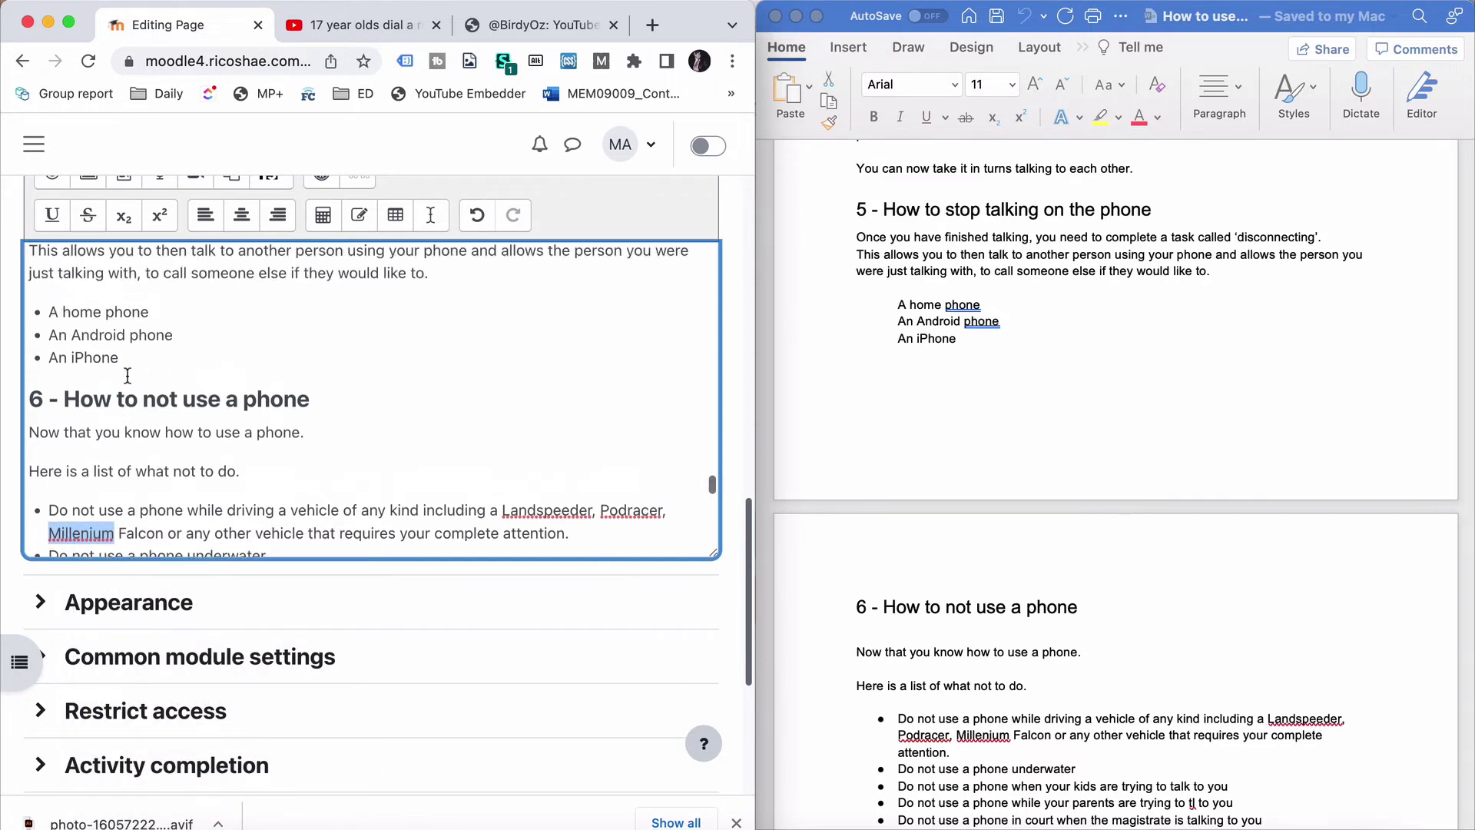
scroll(127, 375, "up", 10)
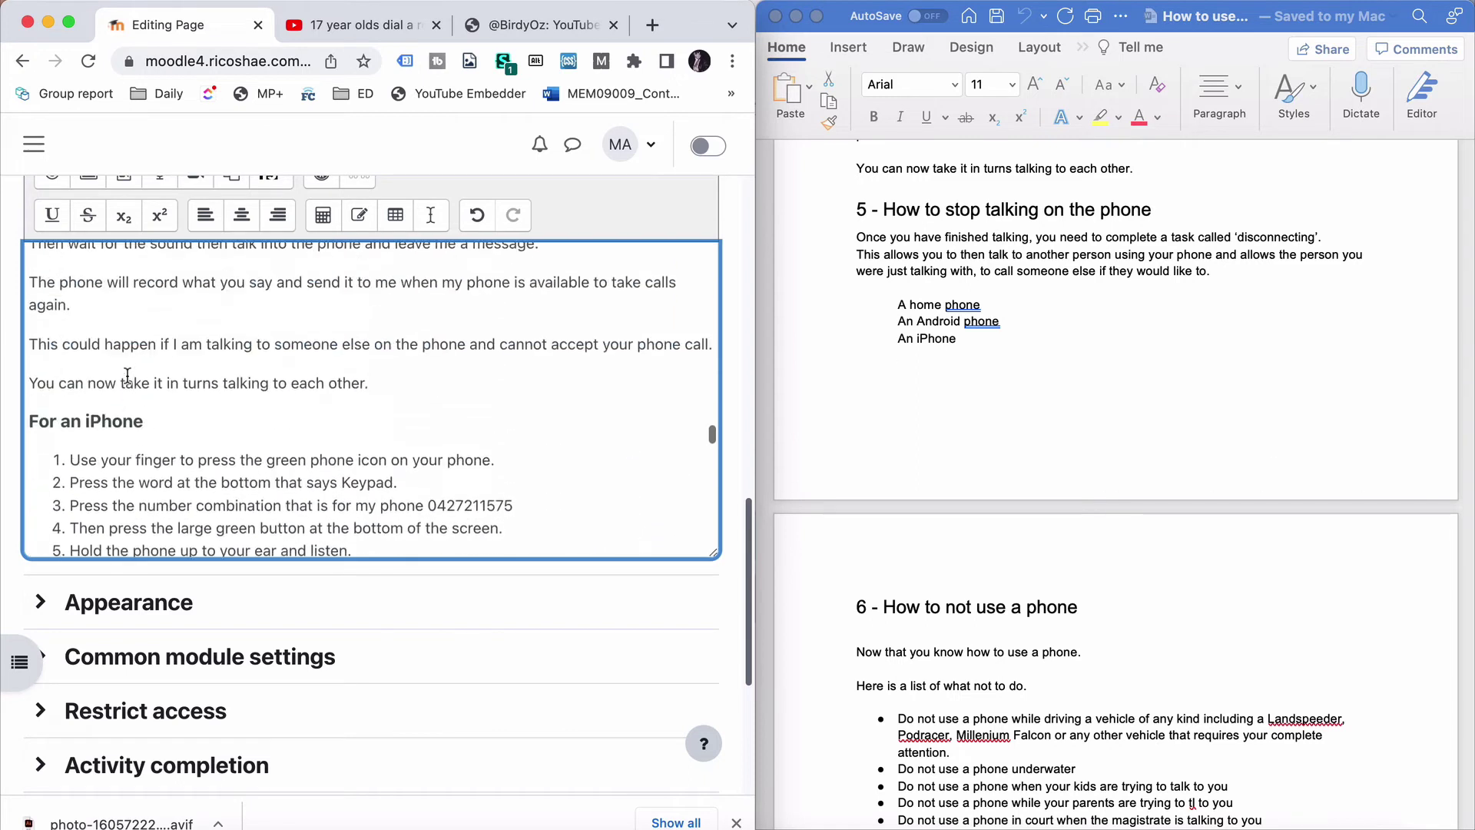
scroll(128, 375, "down", 1)
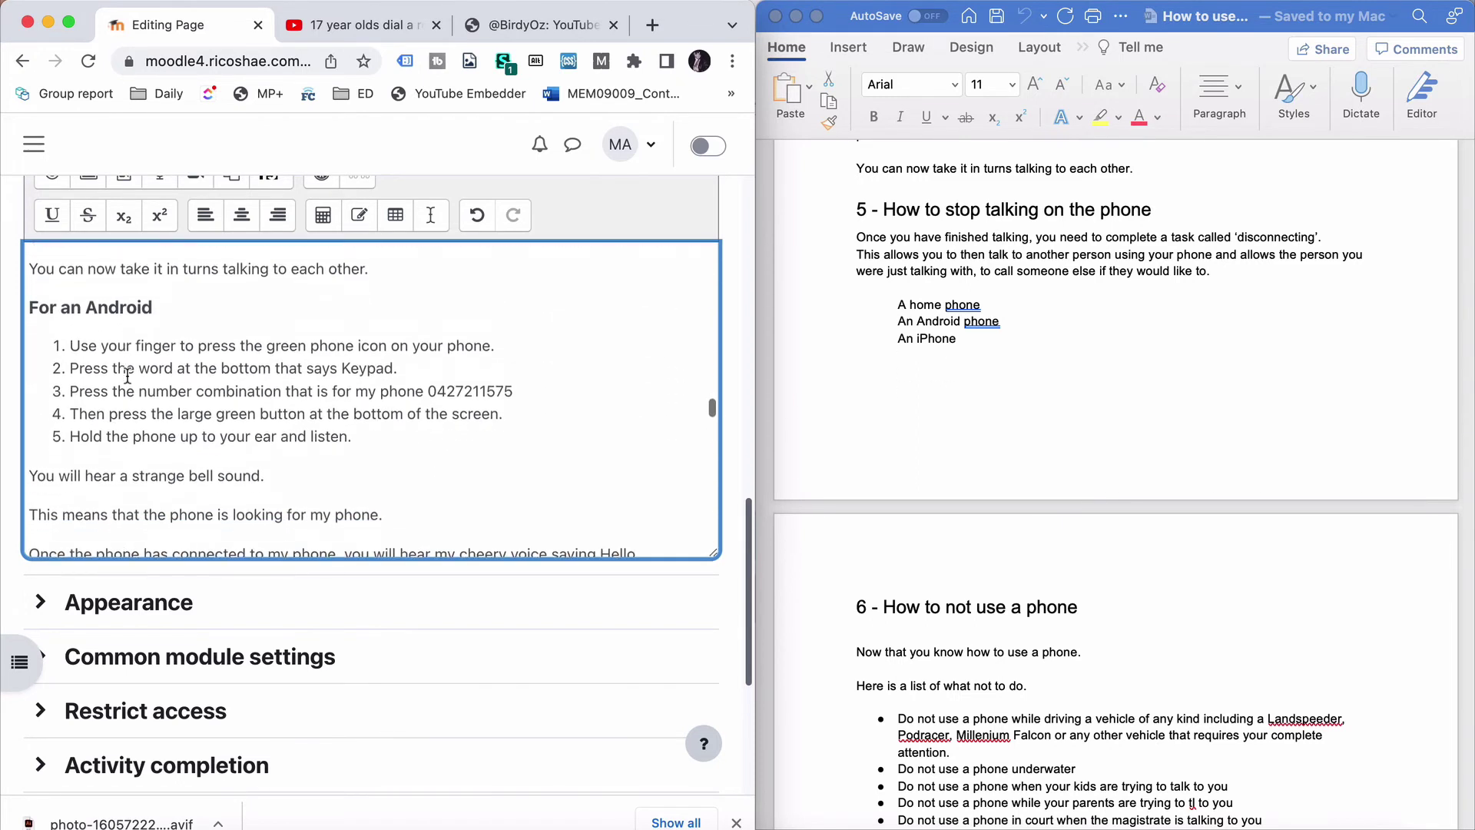
scroll(123, 307, "down", 10)
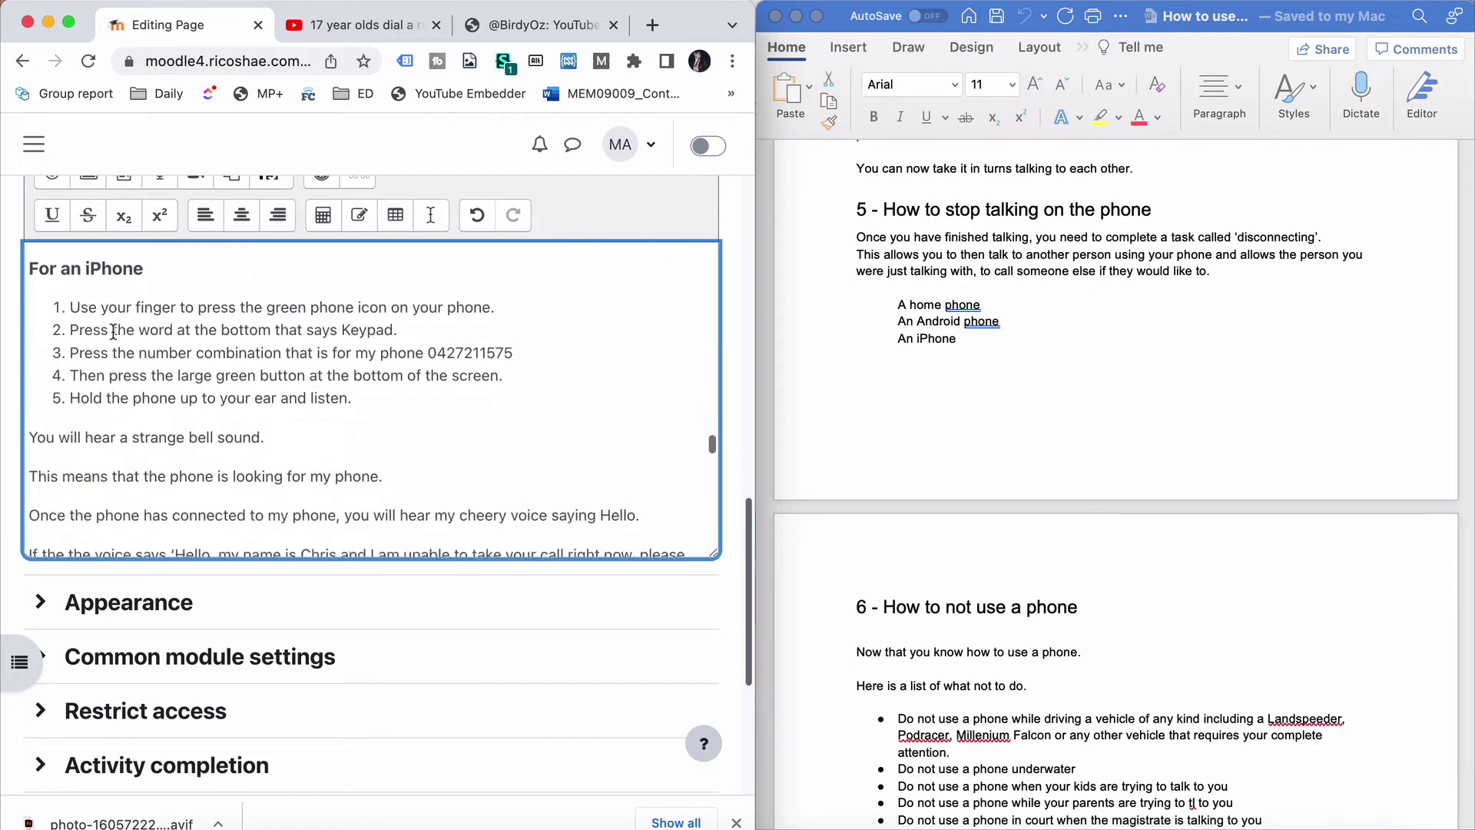
scroll(113, 331, "up", 3)
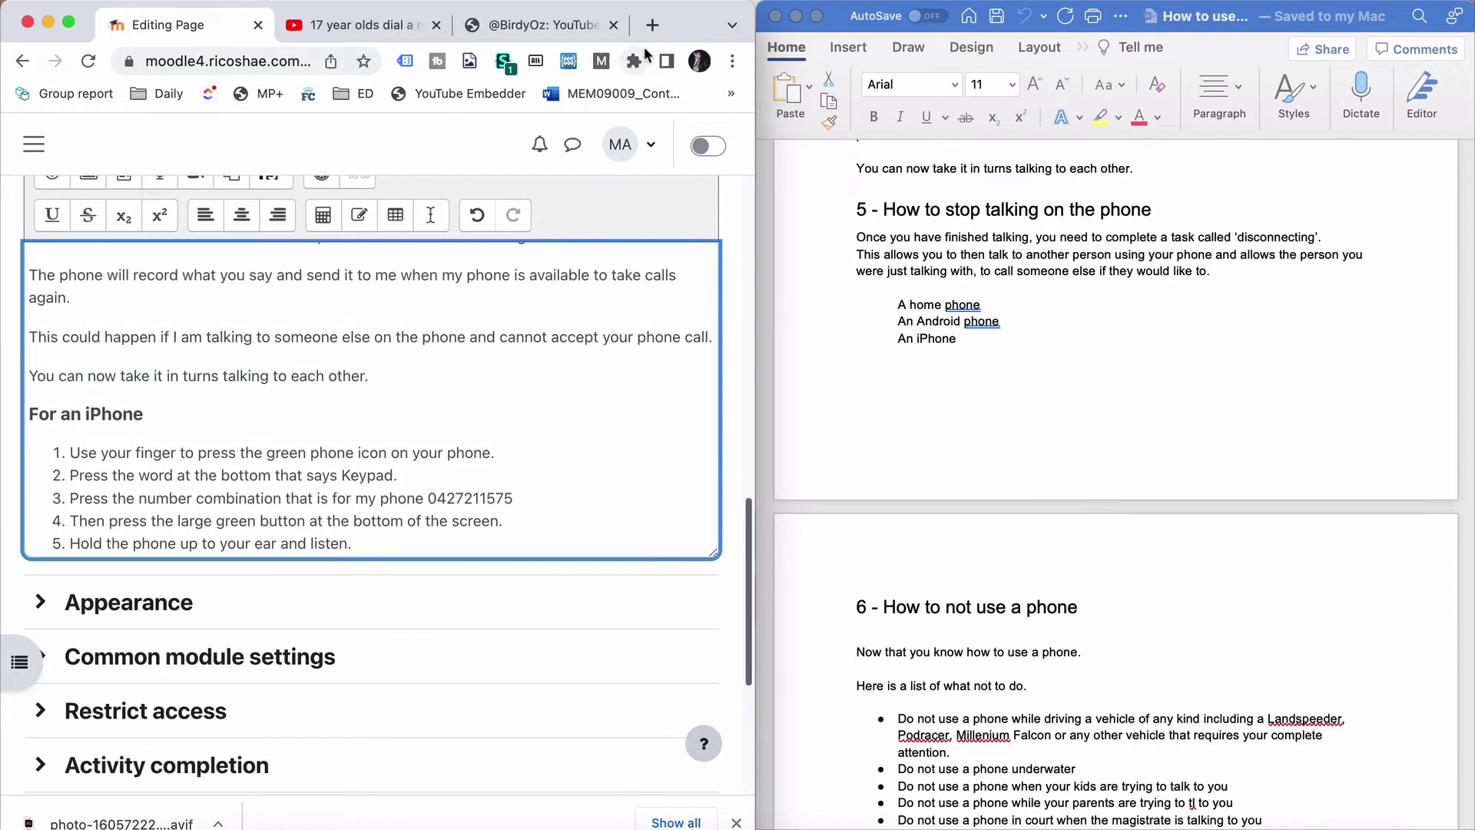
double_click(683, 9)
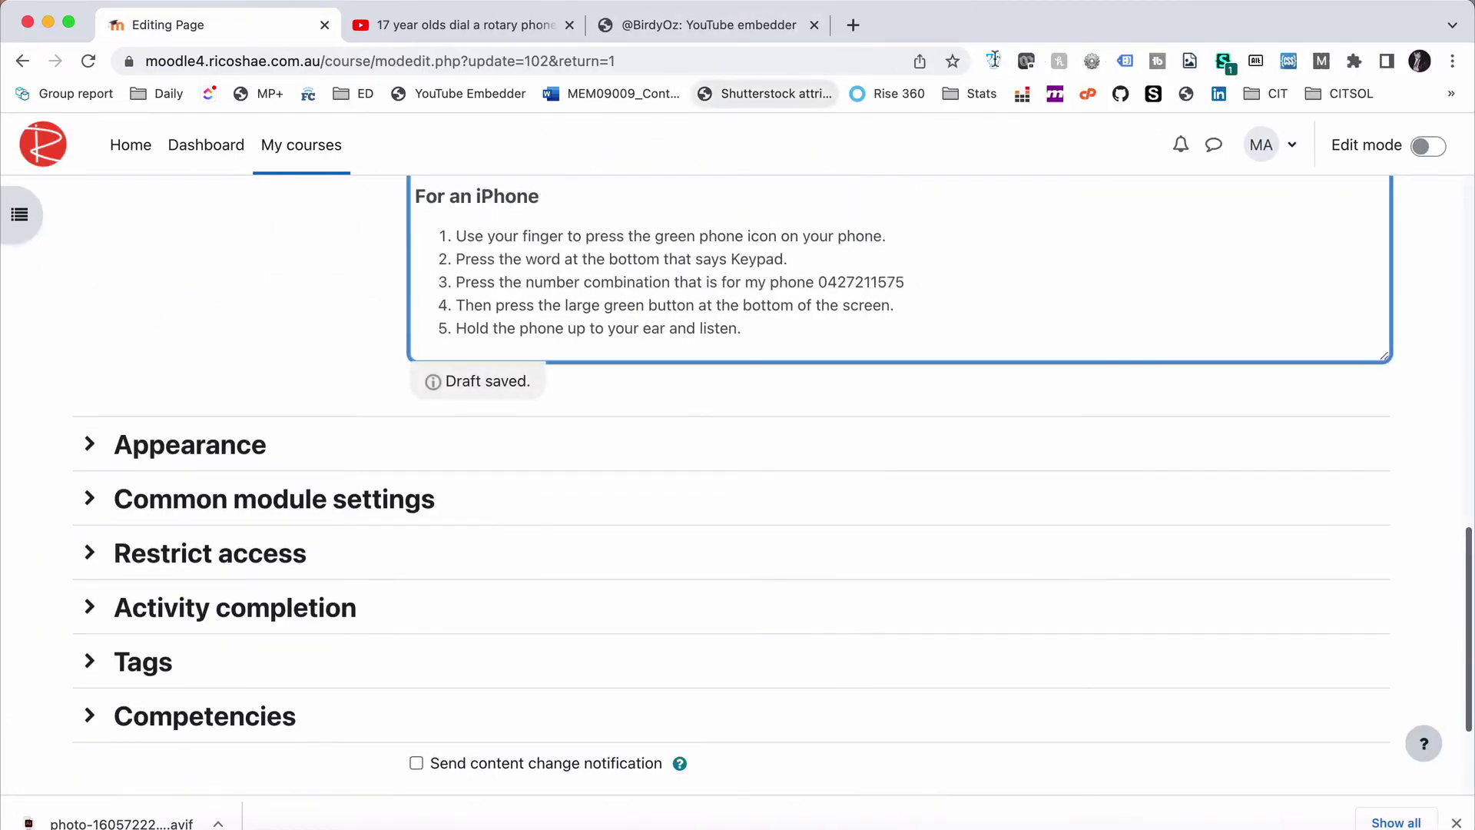
Send the page content to Sublime Text with GhostText and look through the HTML source
left_click(995, 61)
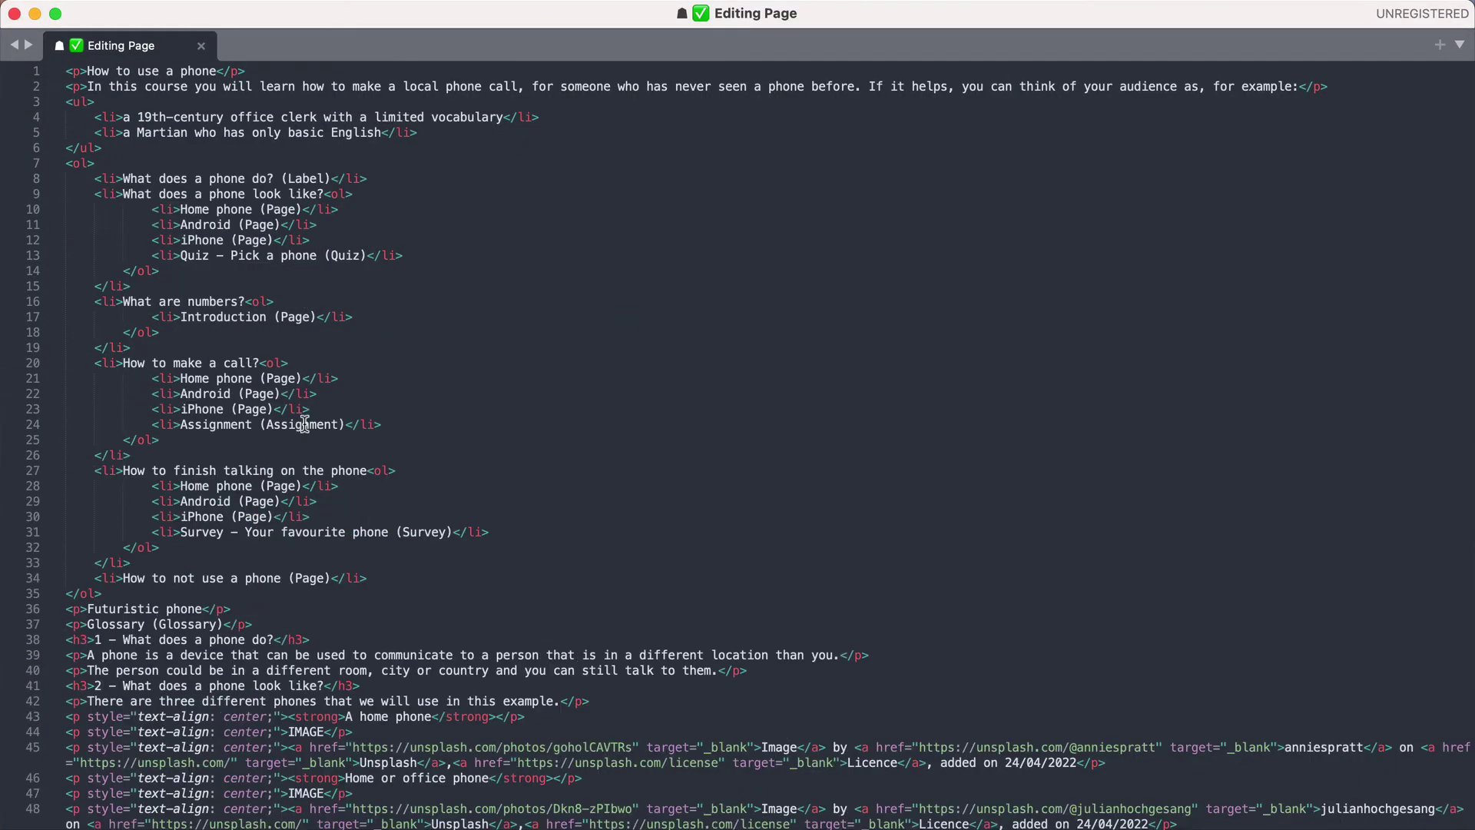
scroll(305, 424, "down", 12)
scroll(306, 424, "down", 15)
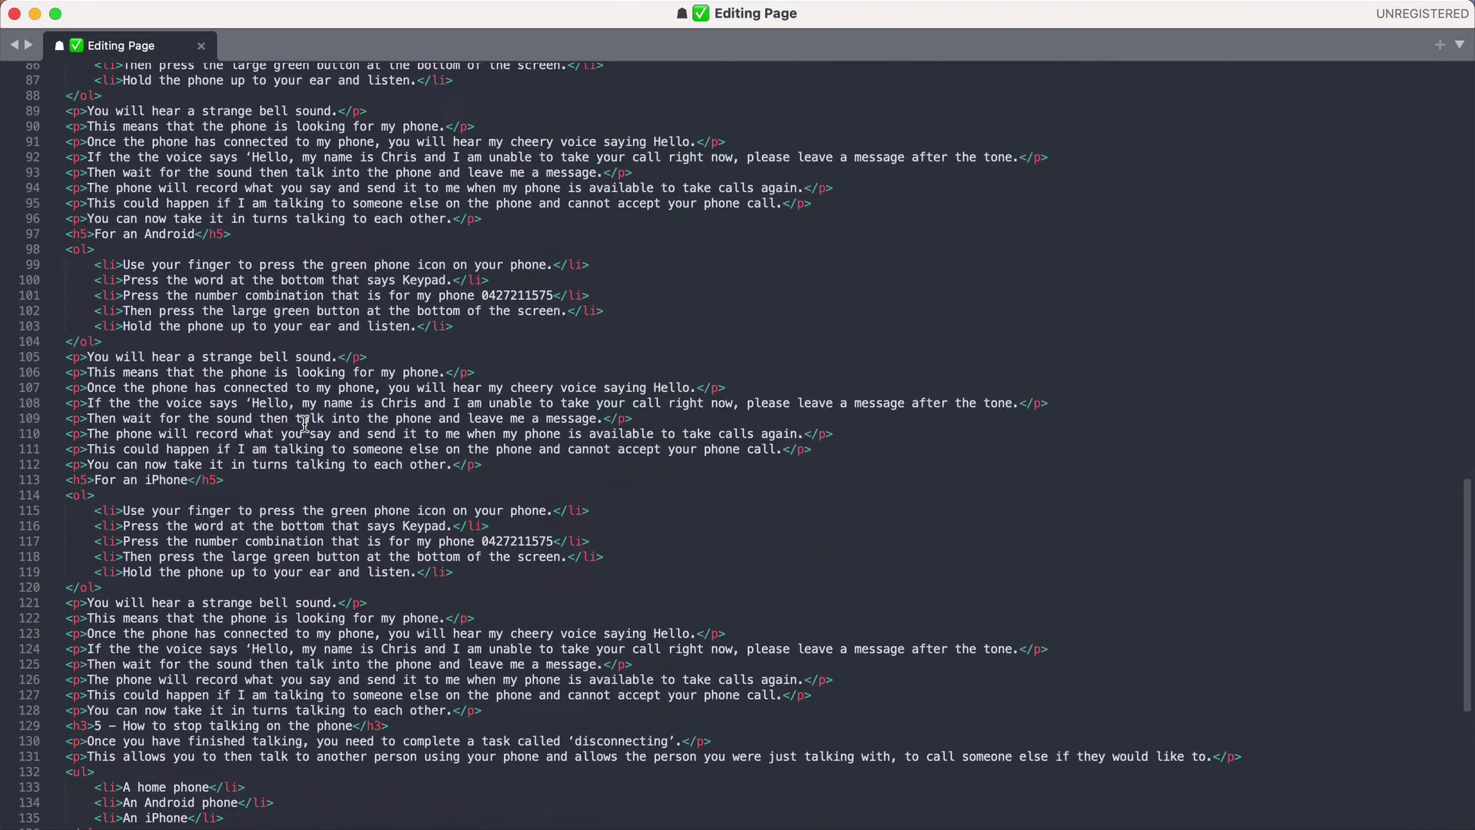
scroll(305, 424, "down", 4)
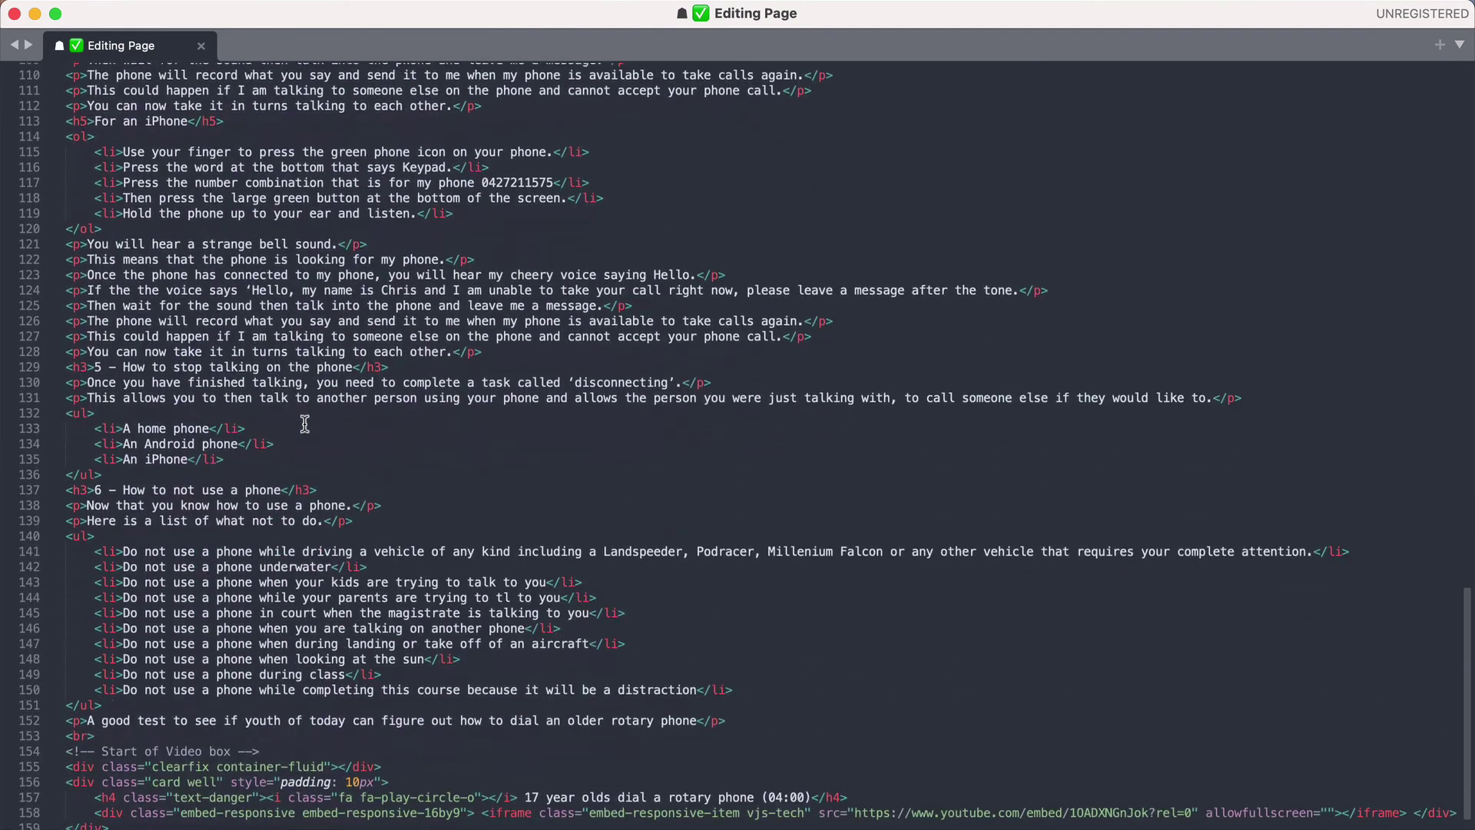
scroll(305, 424, "up", 1)
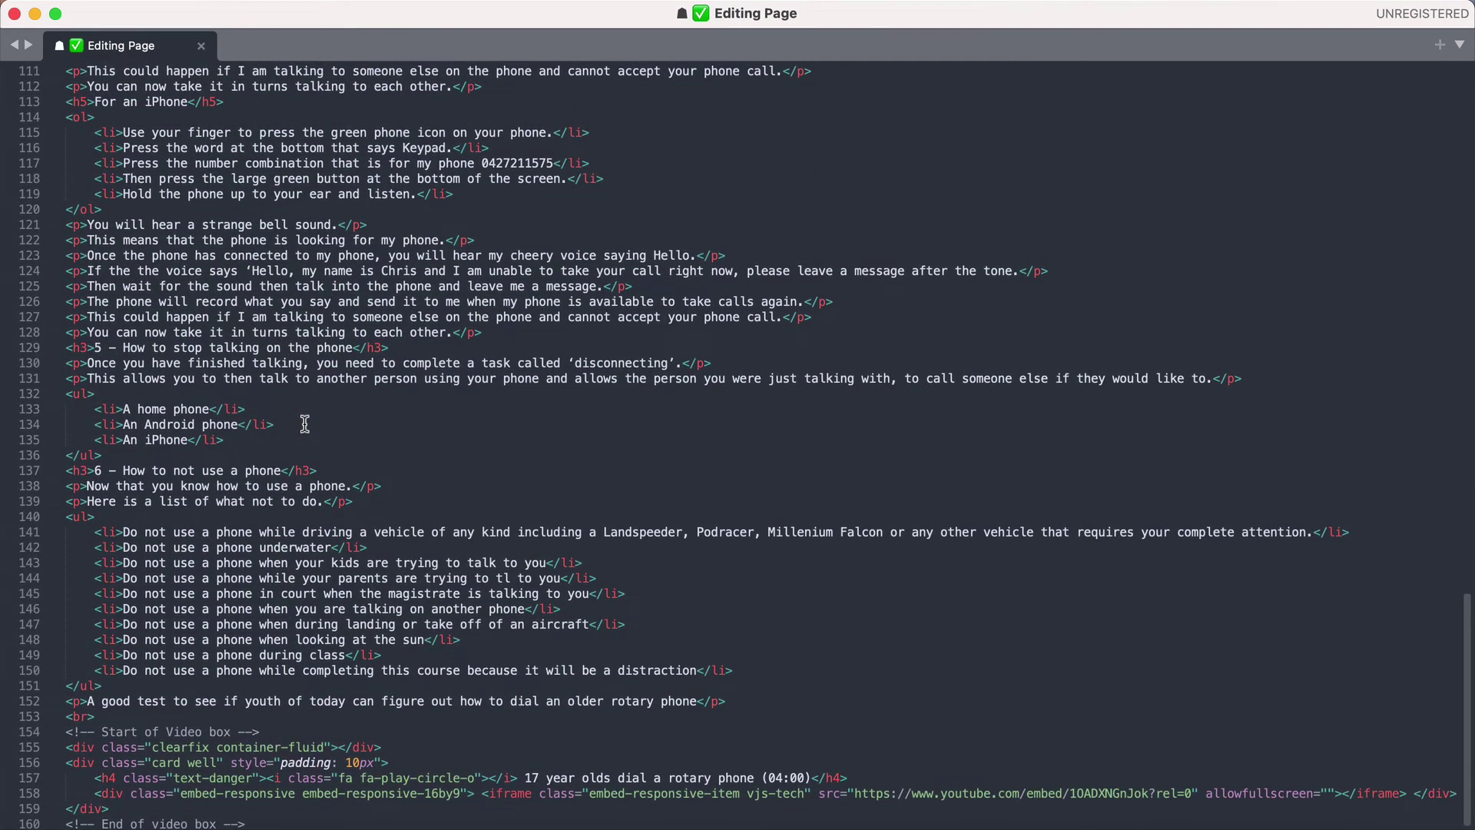
scroll(305, 424, "up", 15)
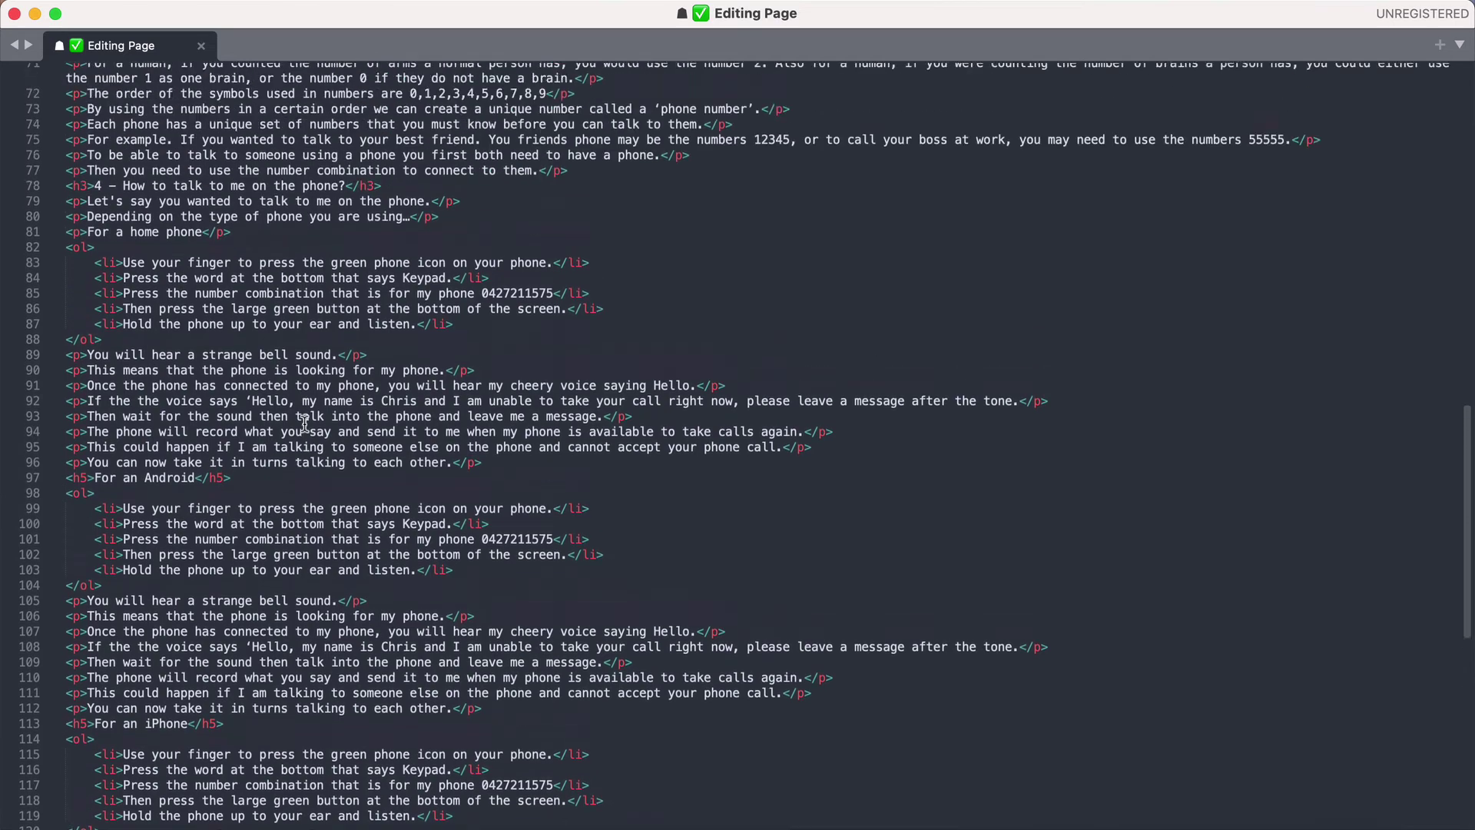
scroll(305, 424, "up", 2)
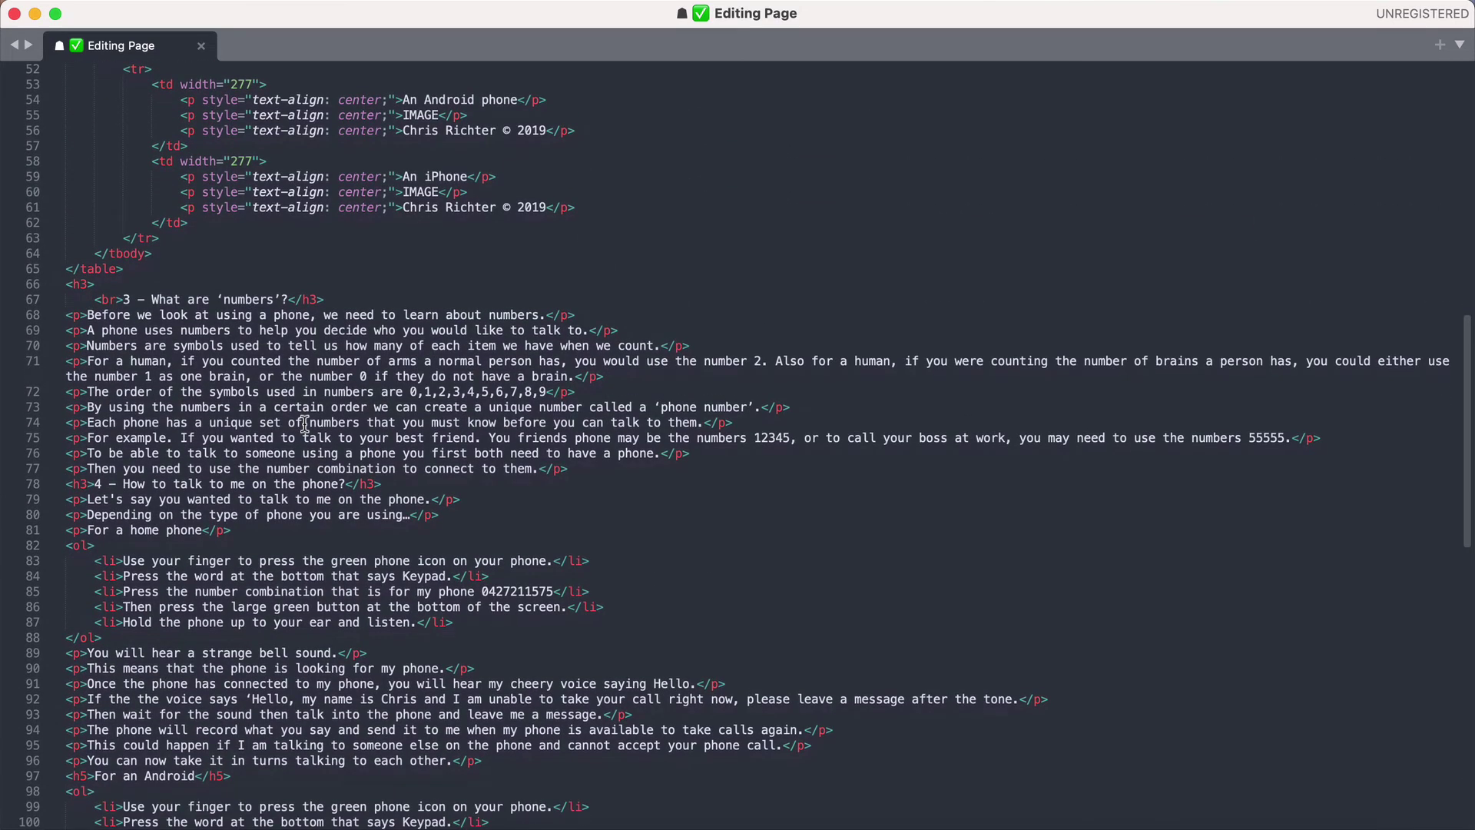
scroll(305, 424, "down", 7)
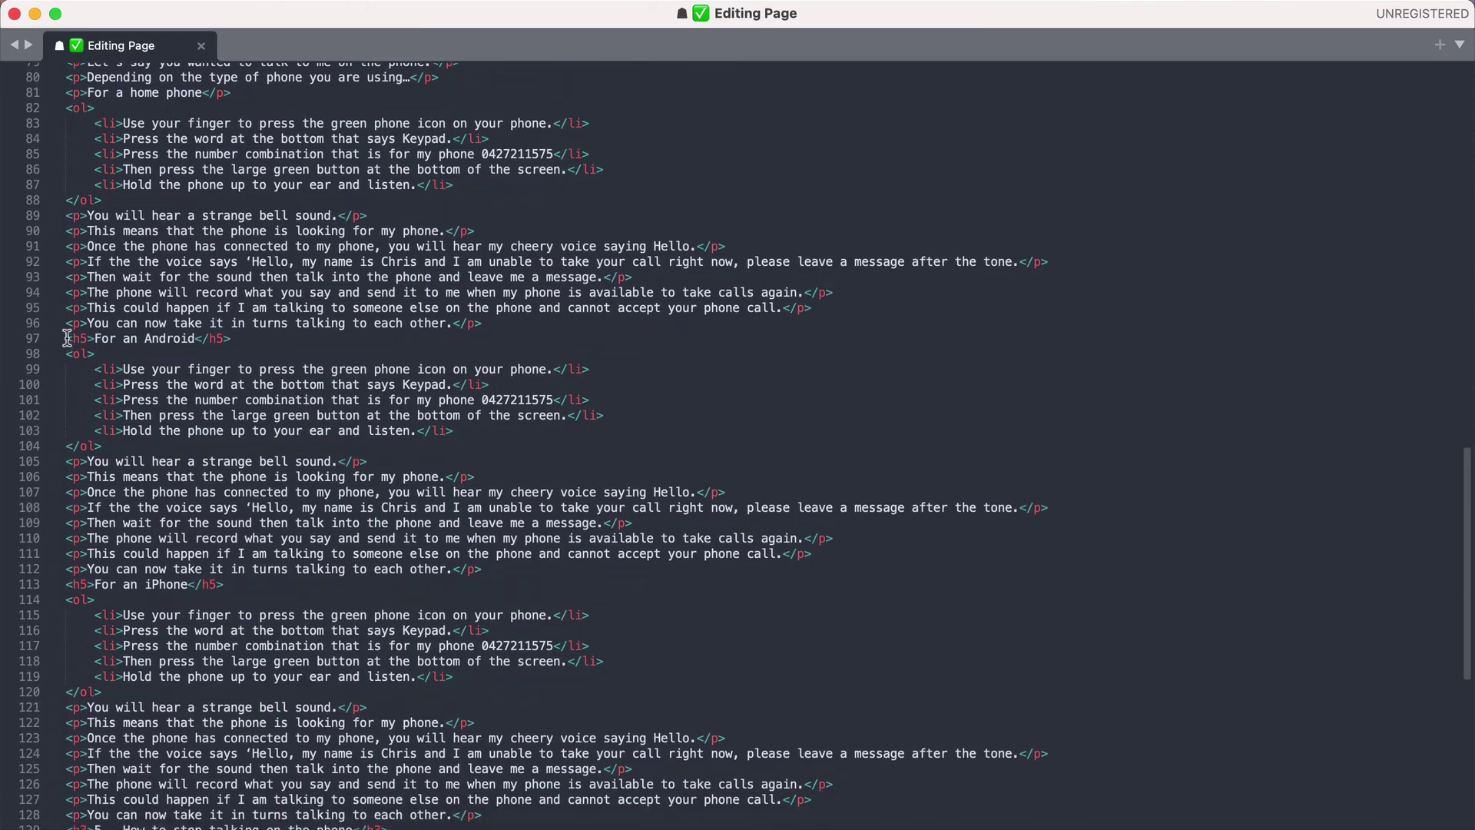
Wrap the Android and iPhone HTML (lines 97–128) with BirdyOz - Build Bootstrap (Accordion)
left_click_drag(67, 338, 493, 620)
scroll(350, 586, "down", 4)
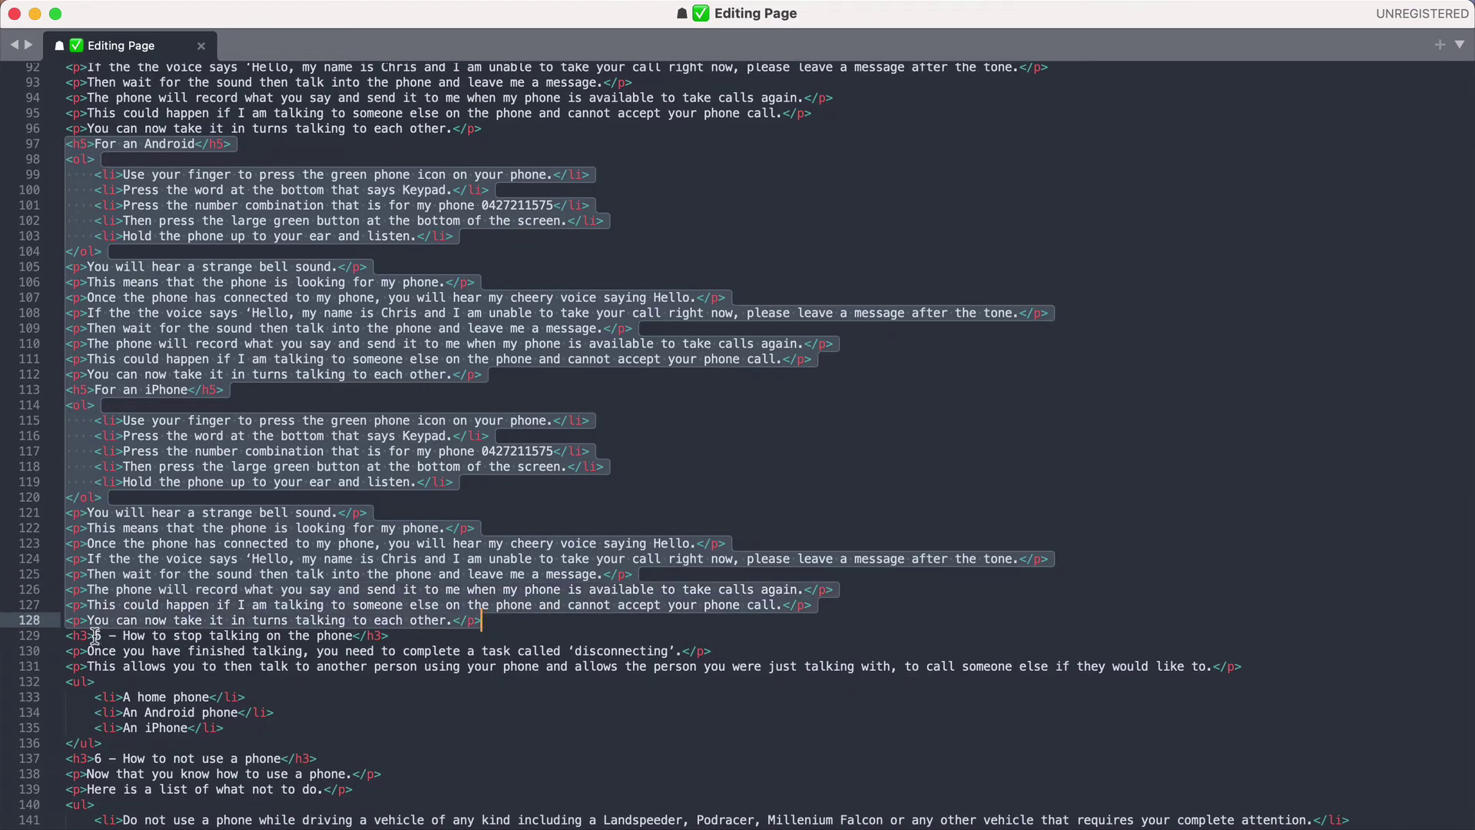
key("super+shift+p")
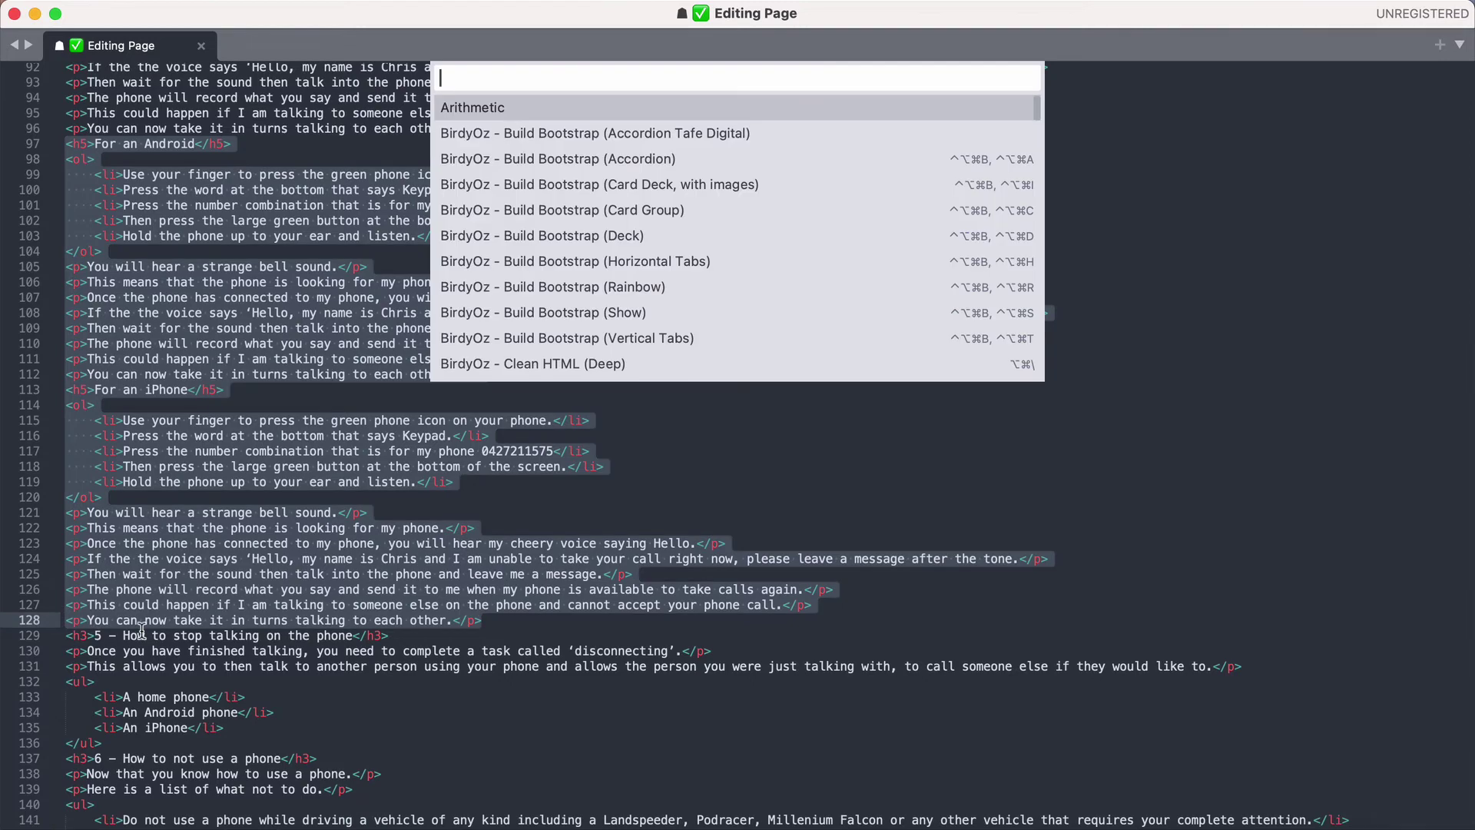
scroll(598, 311, "down", 10)
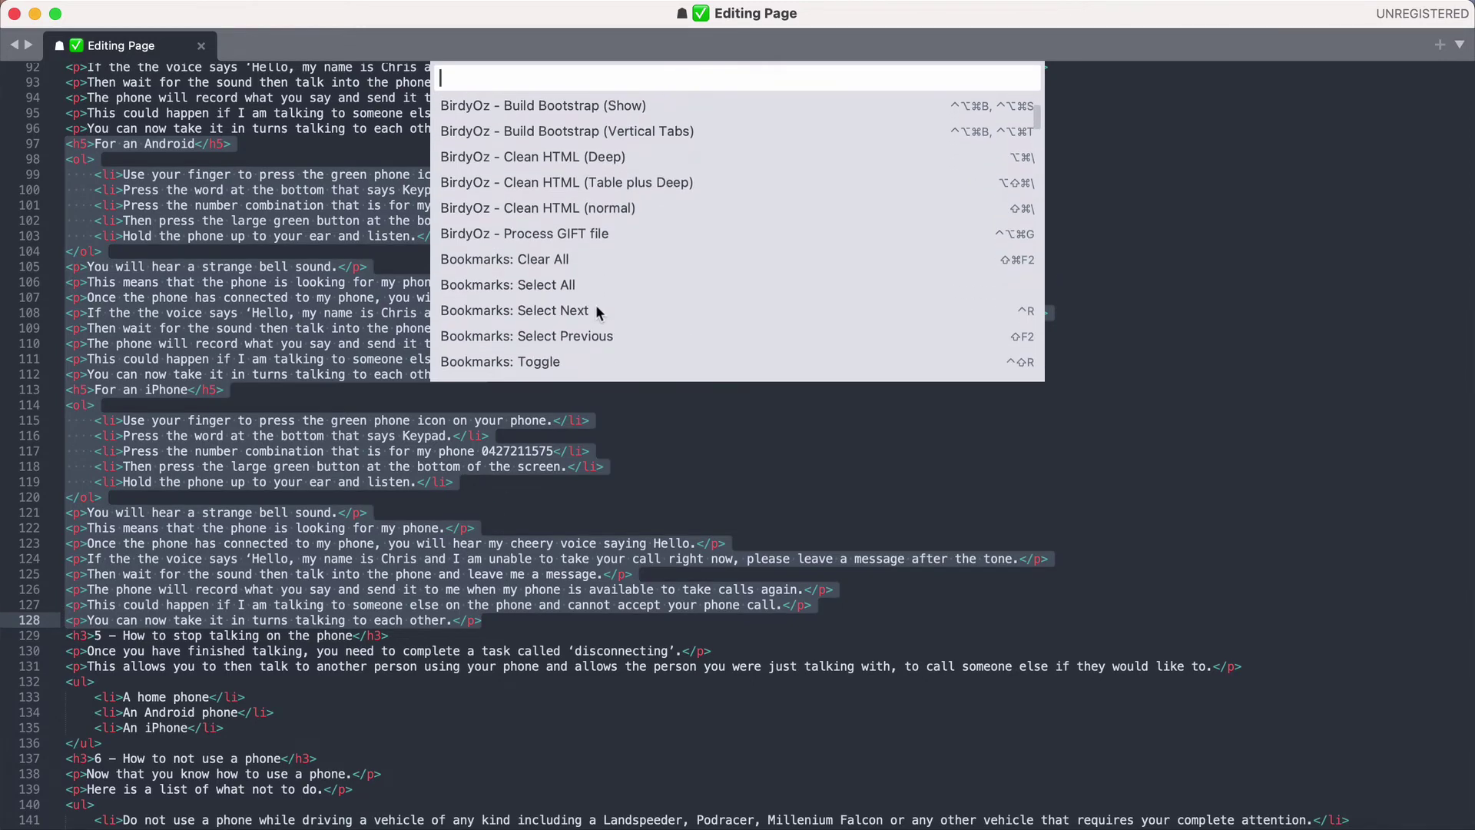
scroll(599, 310, "up", 5)
scroll(598, 311, "up", 3)
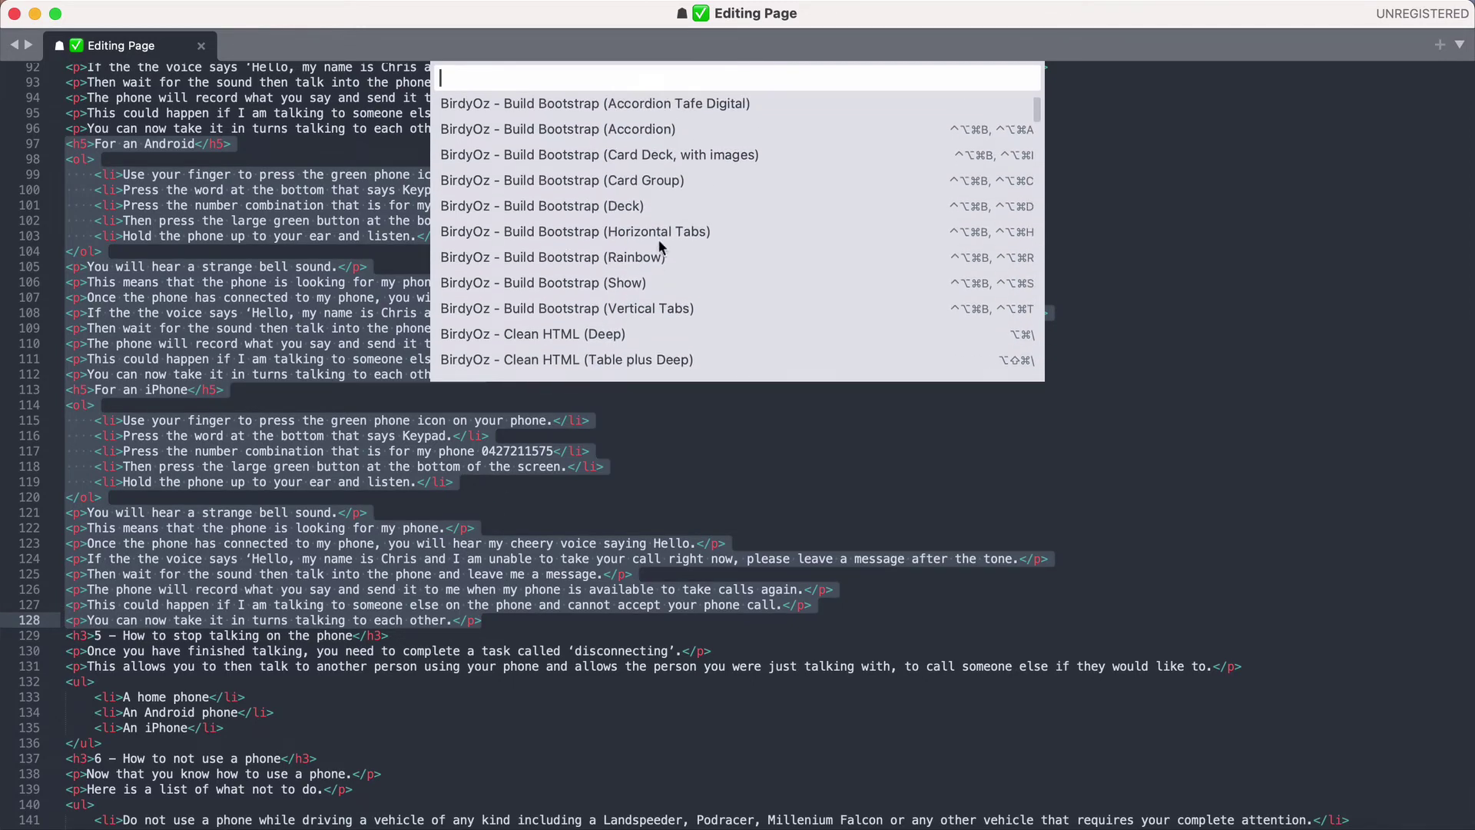
scroll(582, 267, "down", 4)
scroll(582, 267, "up", 3)
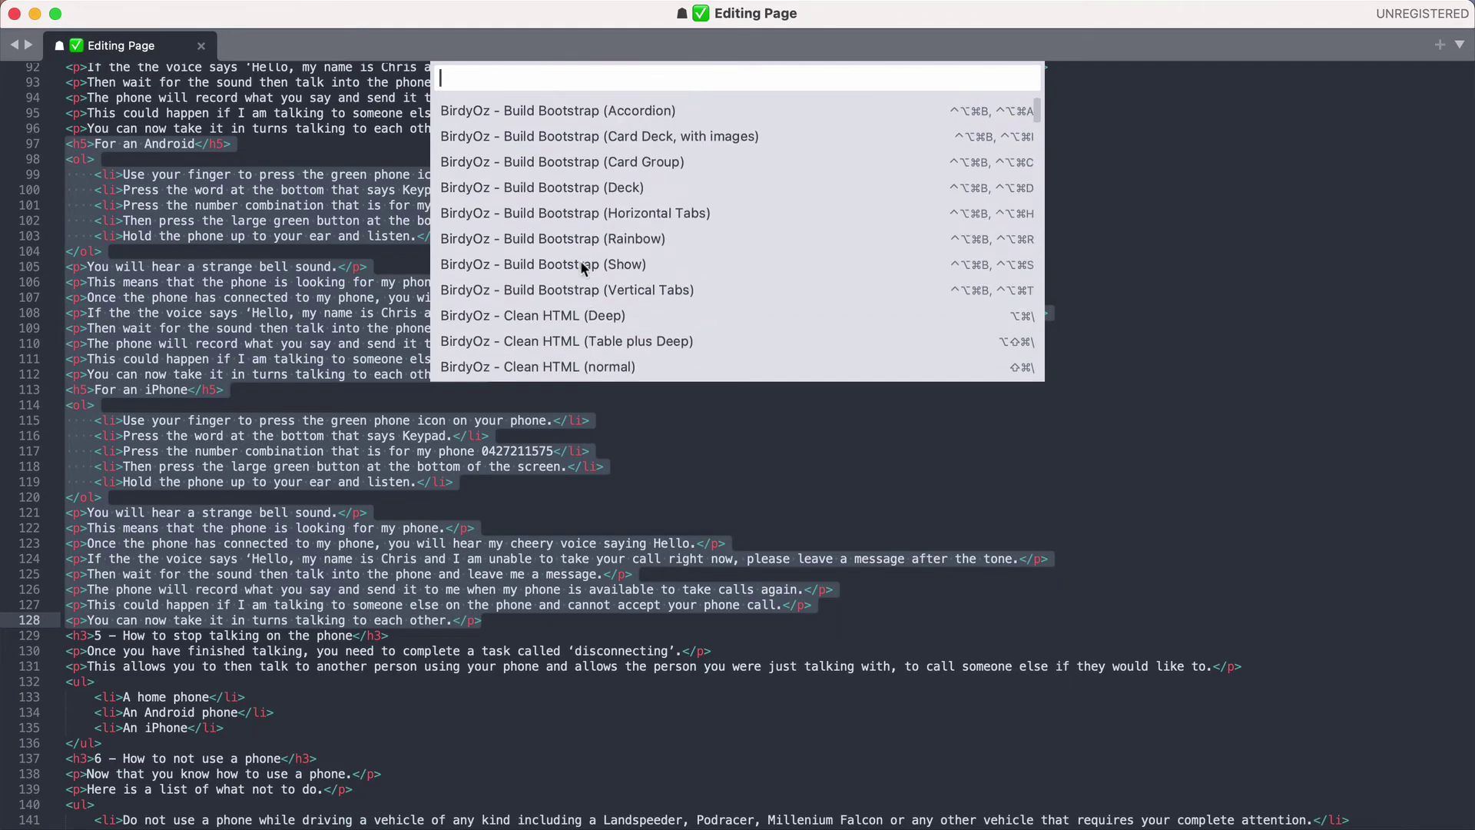
left_click(584, 113)
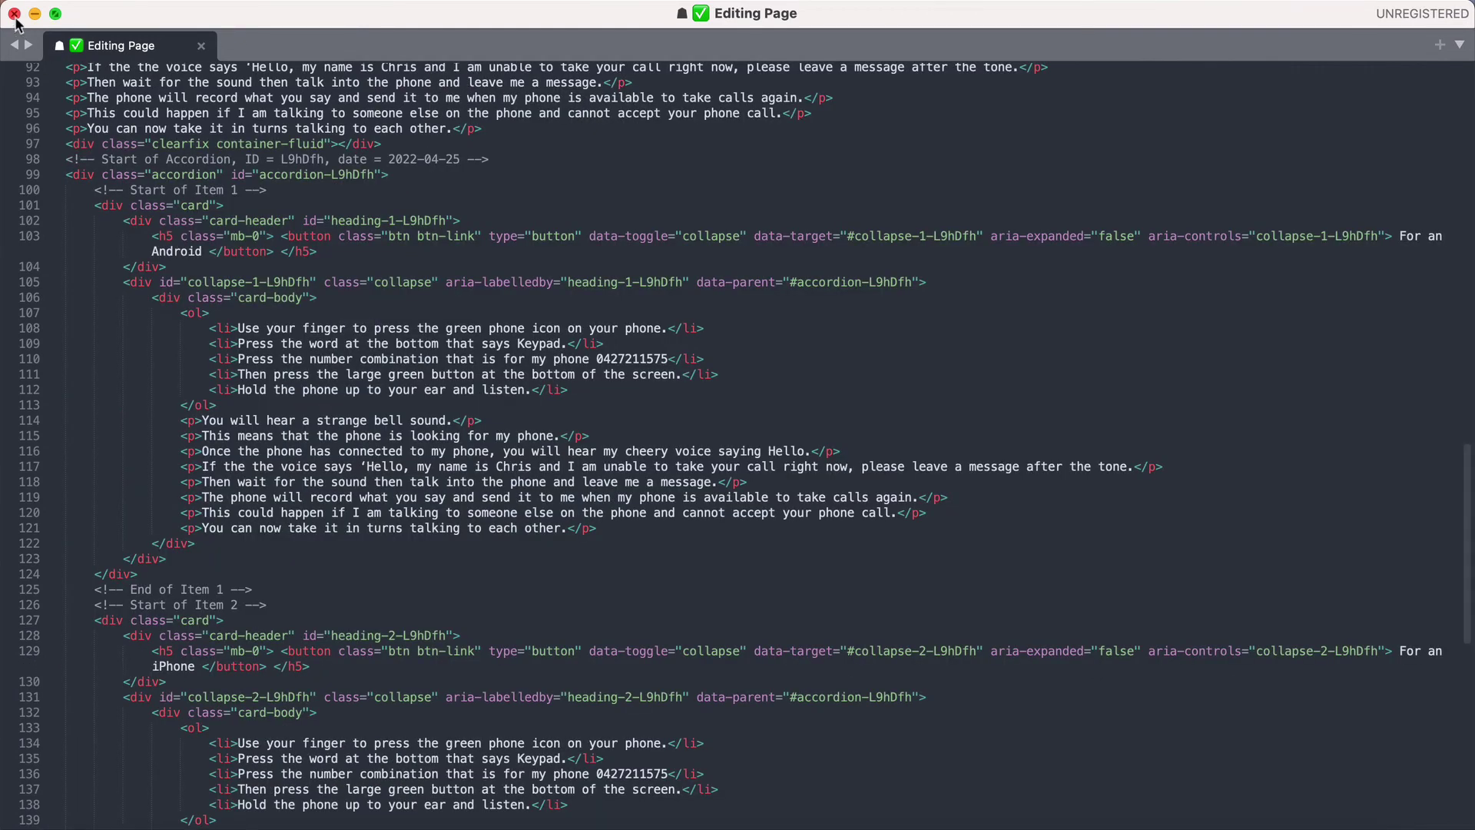
Close Sublime Text, save and display the page, then reopen its Settings editing form
left_click(14, 14)
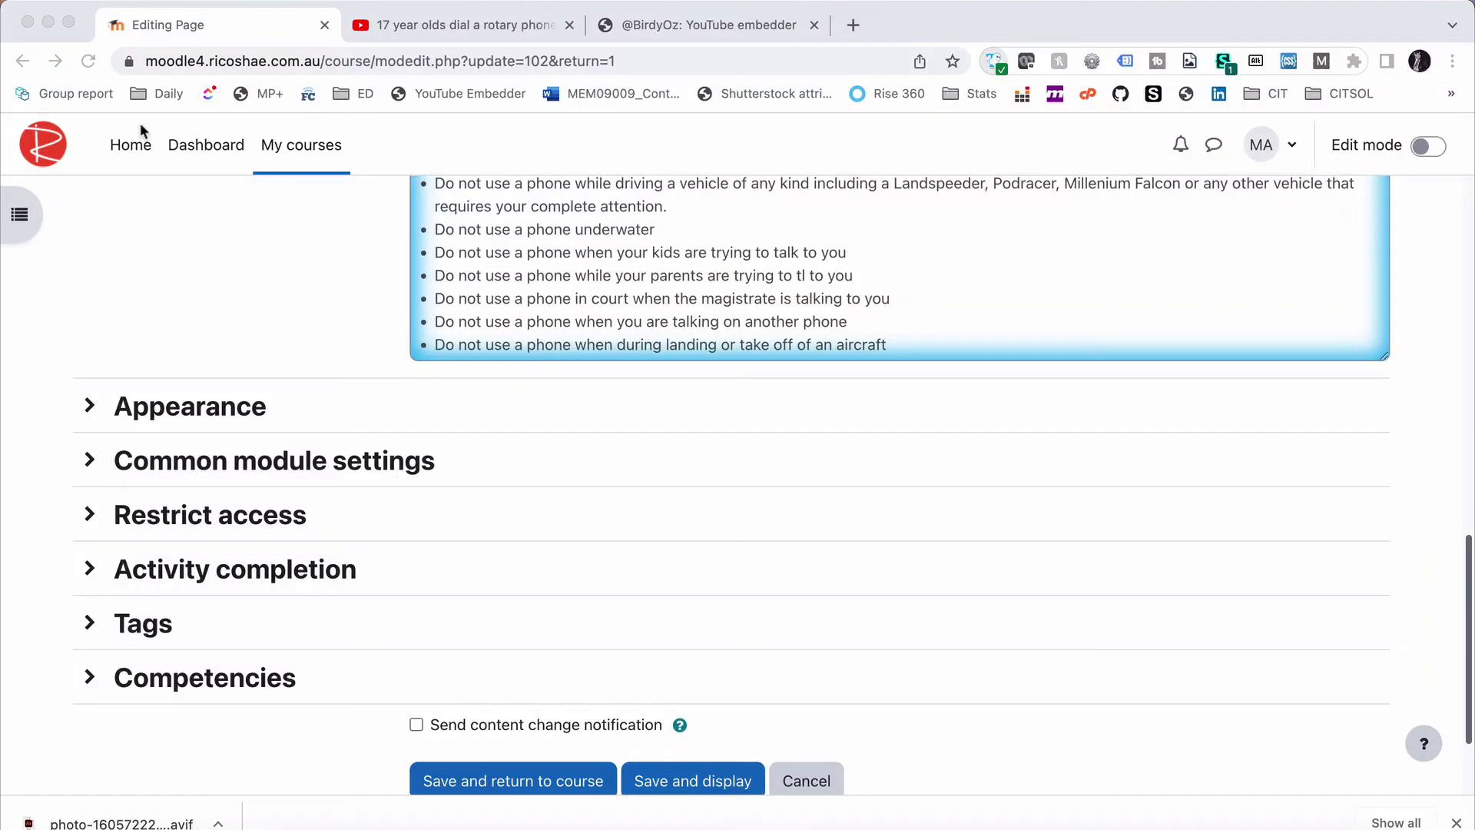
left_click(691, 784)
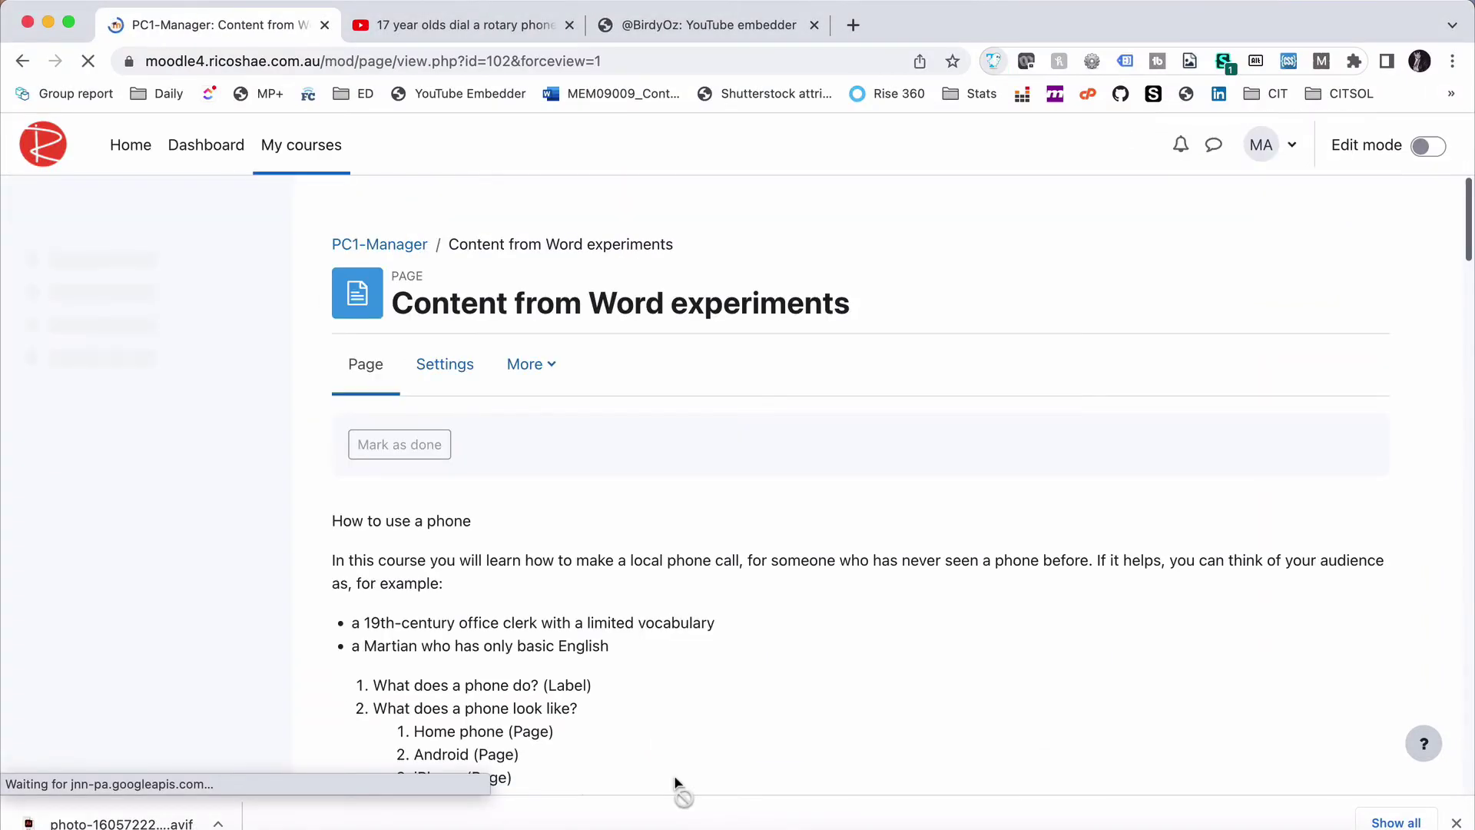
scroll(686, 582, "down", 5)
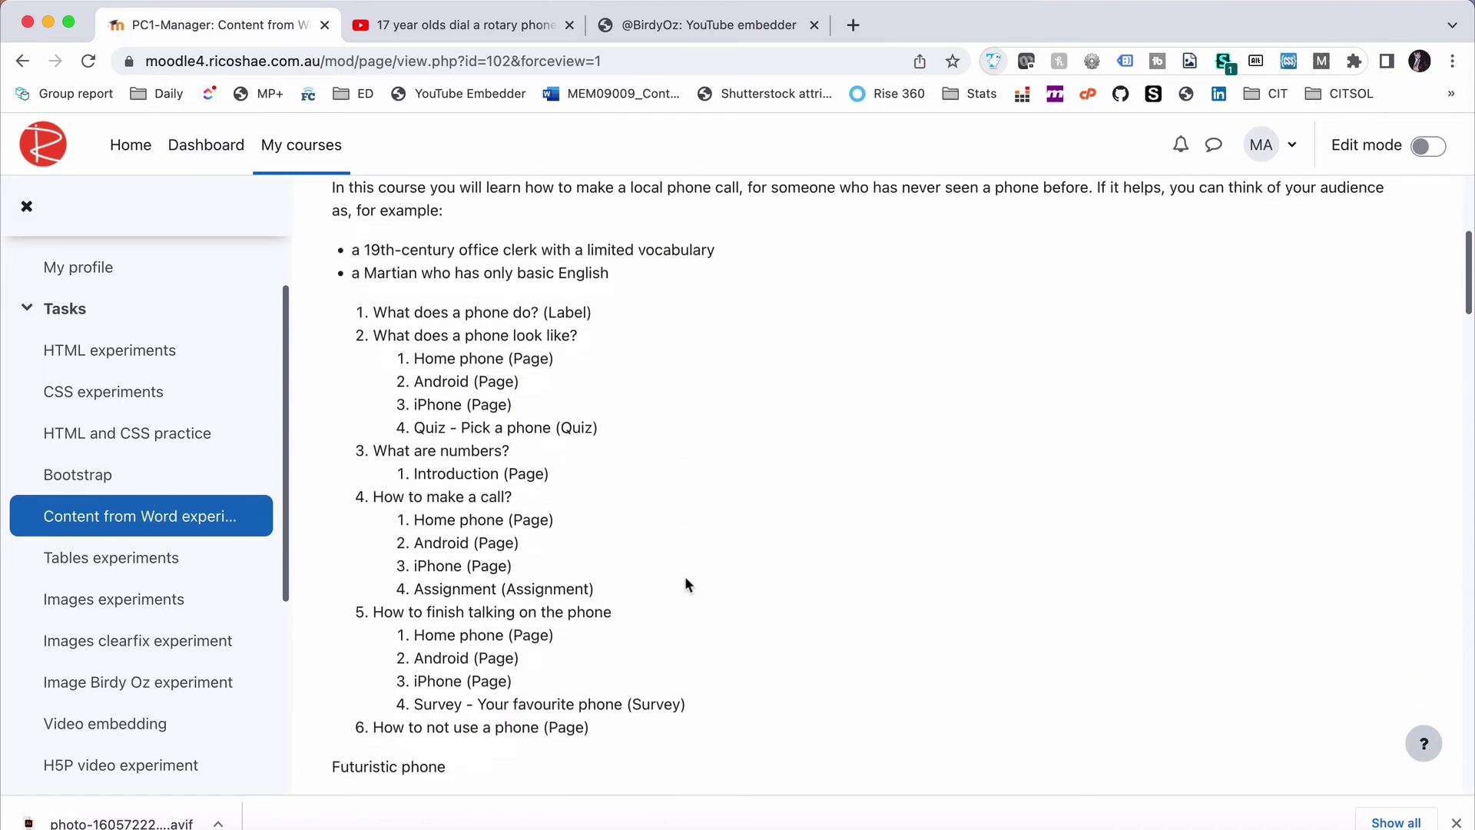
scroll(686, 582, "up", 3)
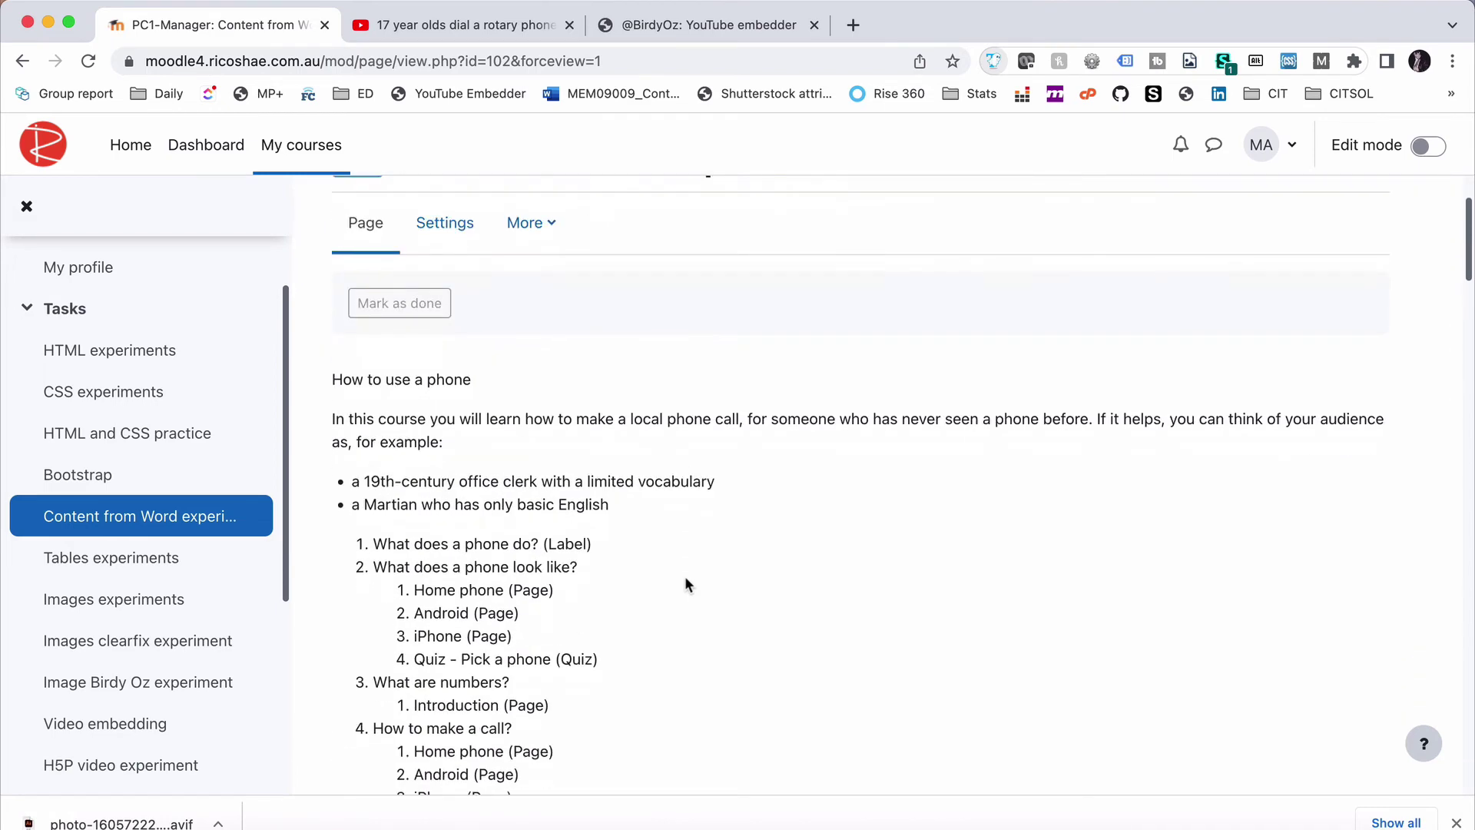
left_click(446, 232)
Apply the Heading (large) paragraph style to 'How to use a phone'
scroll(496, 565, "down", 4)
scroll(496, 566, "down", 5)
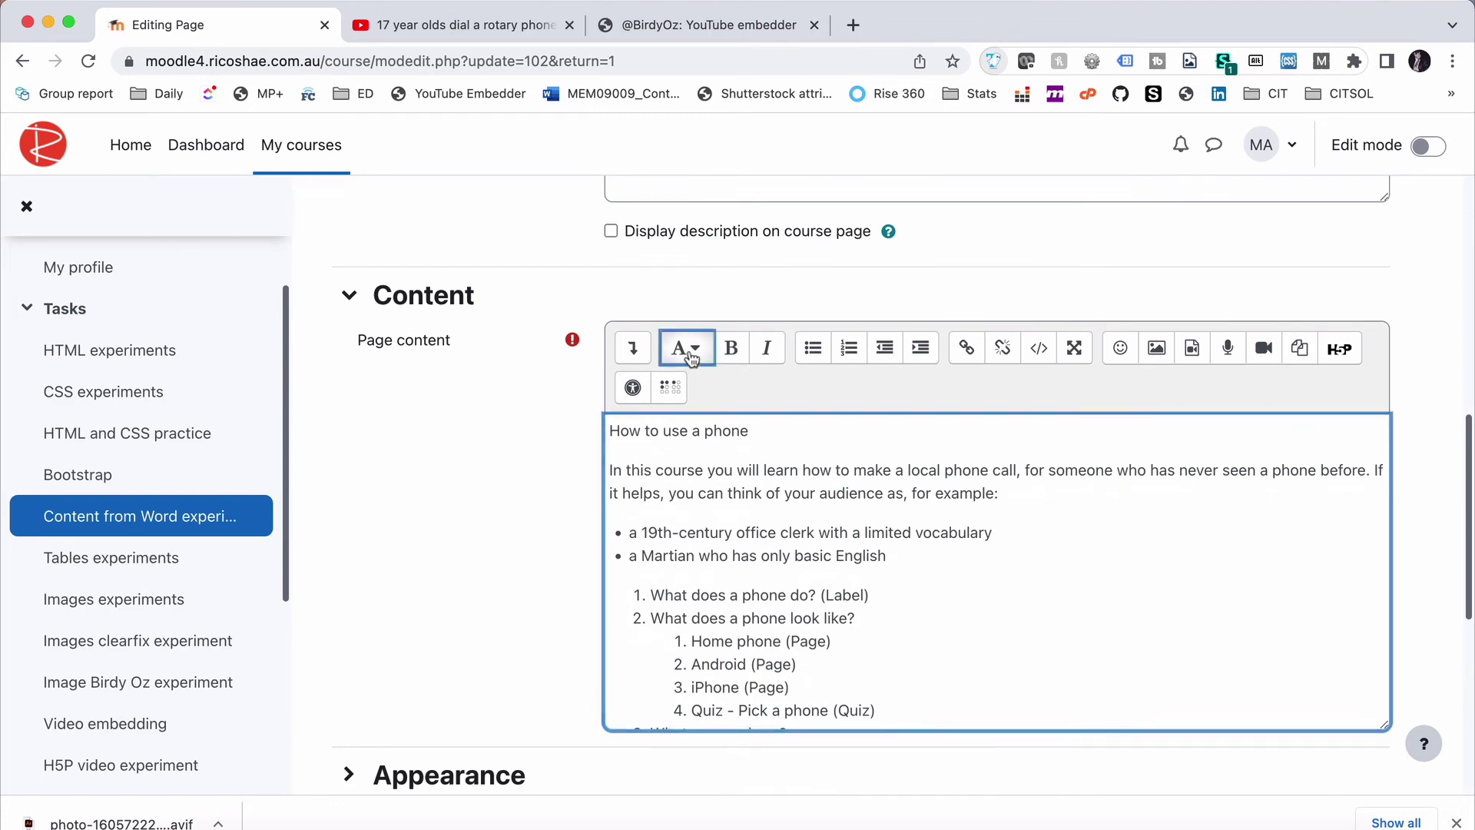
left_click(692, 355)
left_click(726, 384)
Save the page and display the result
scroll(764, 581, "down", 6)
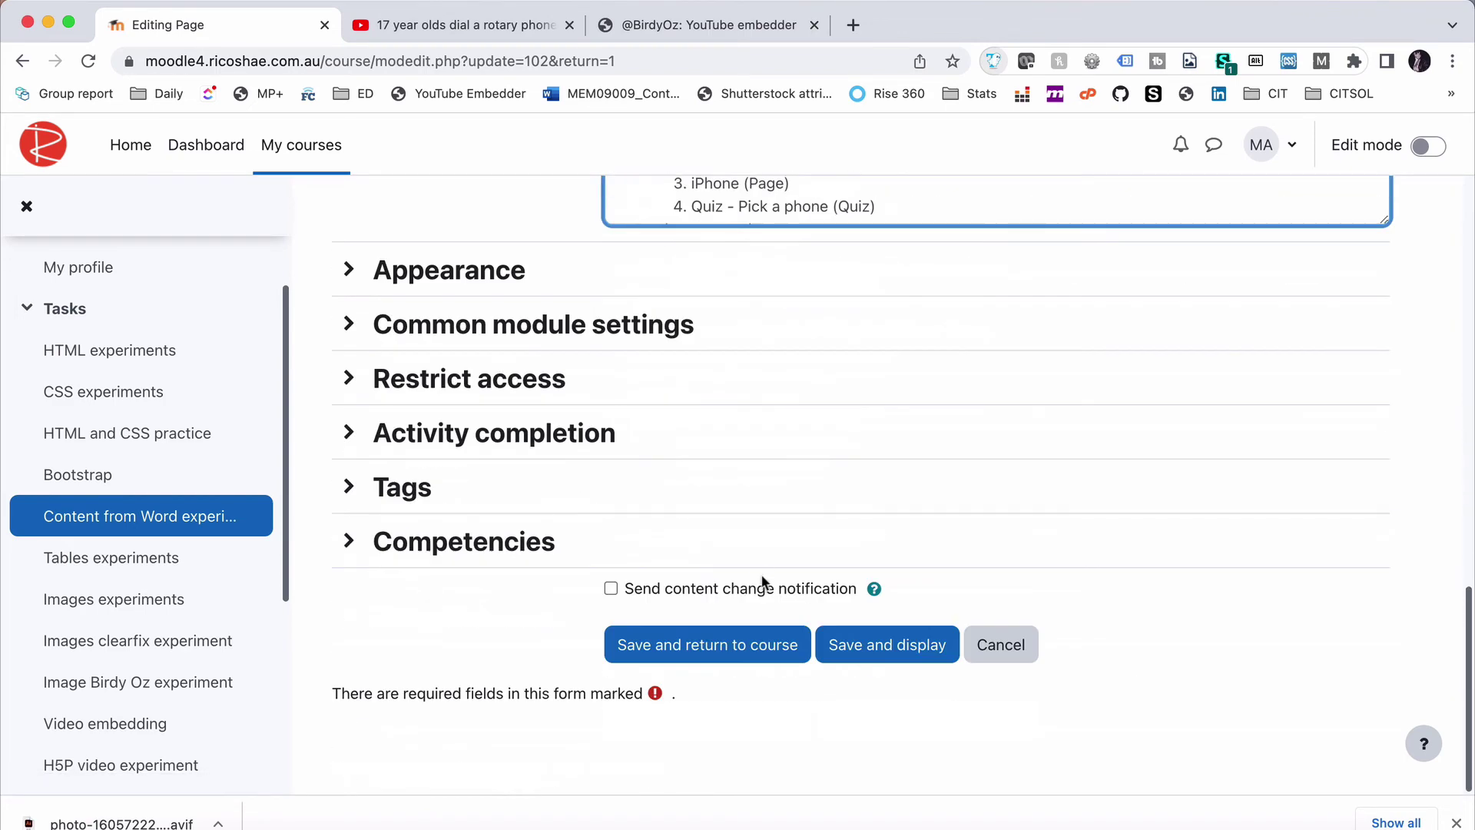
left_click(841, 643)
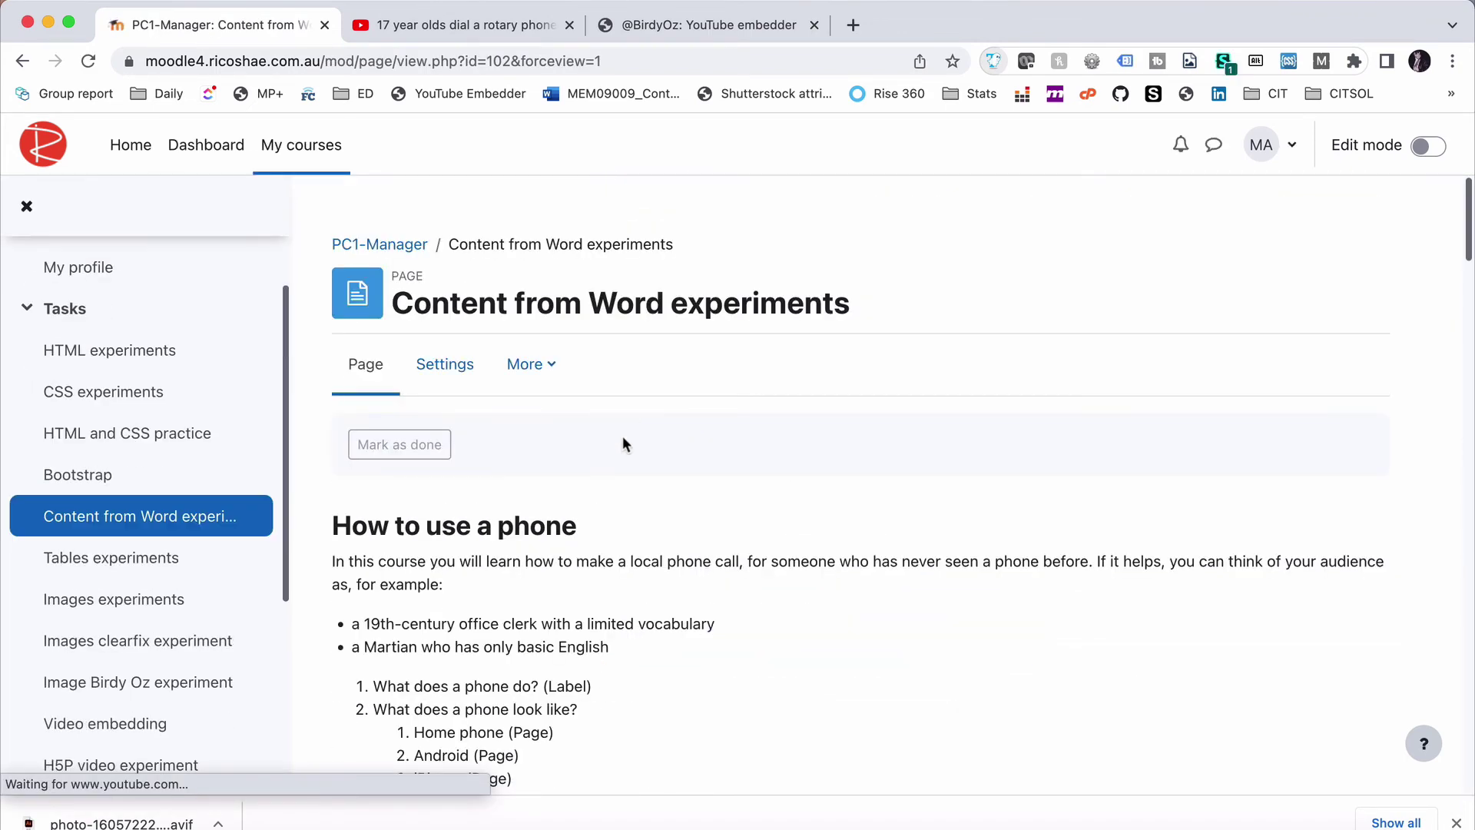
scroll(623, 440, "down", 3)
scroll(623, 443, "down", 2)
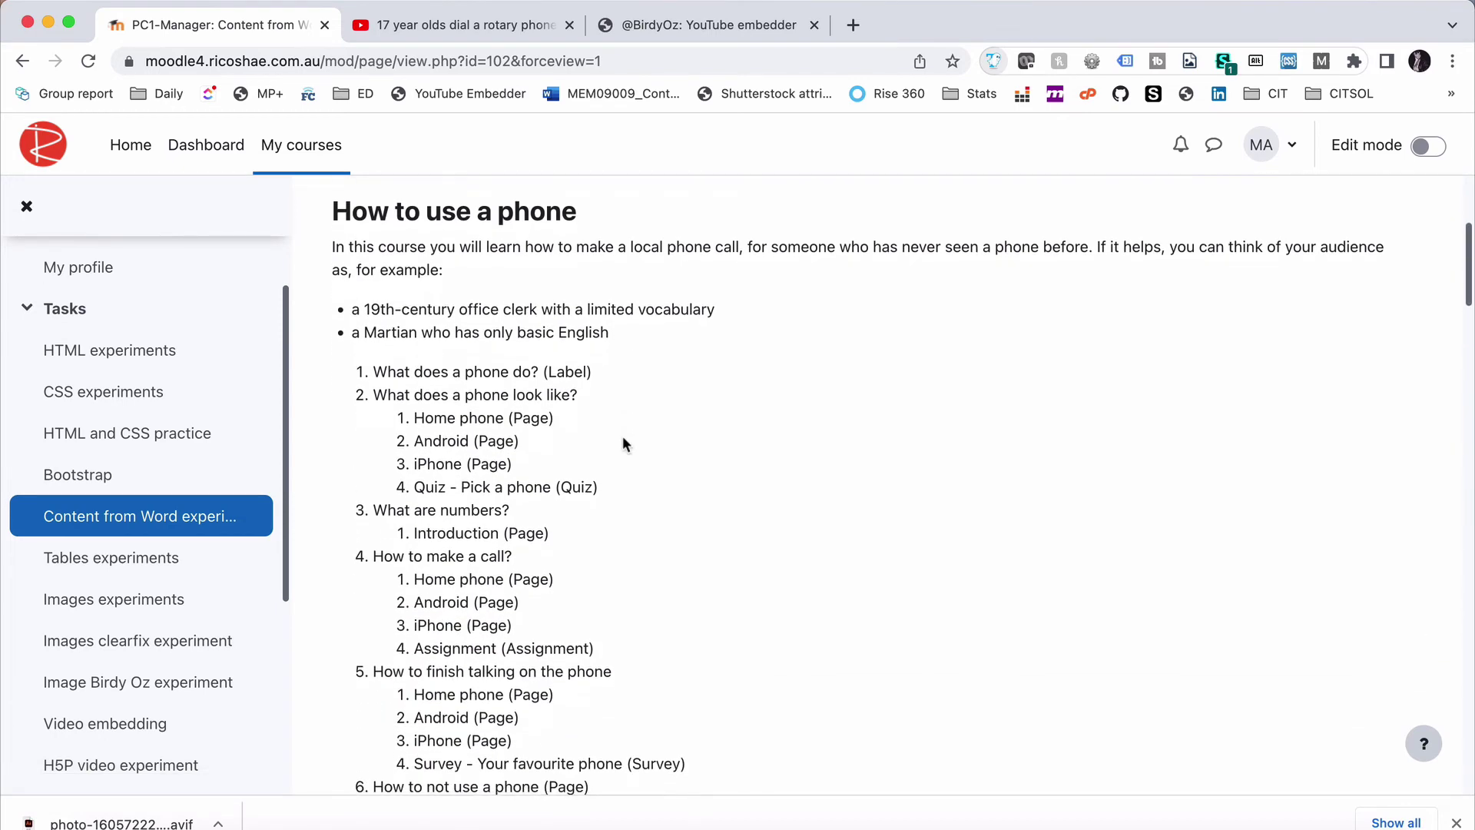
double_click(1240, 14)
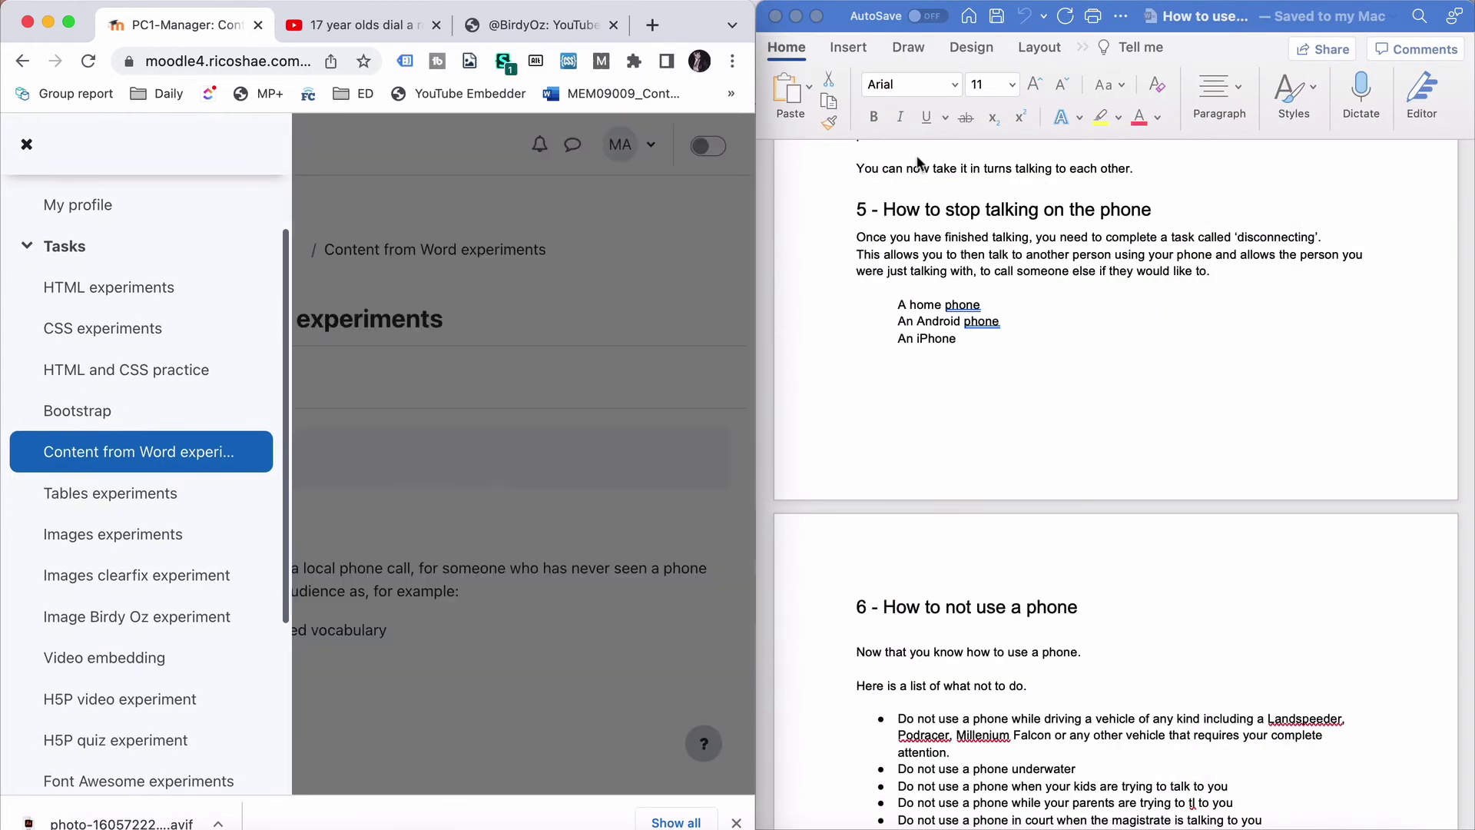
left_click(26, 145)
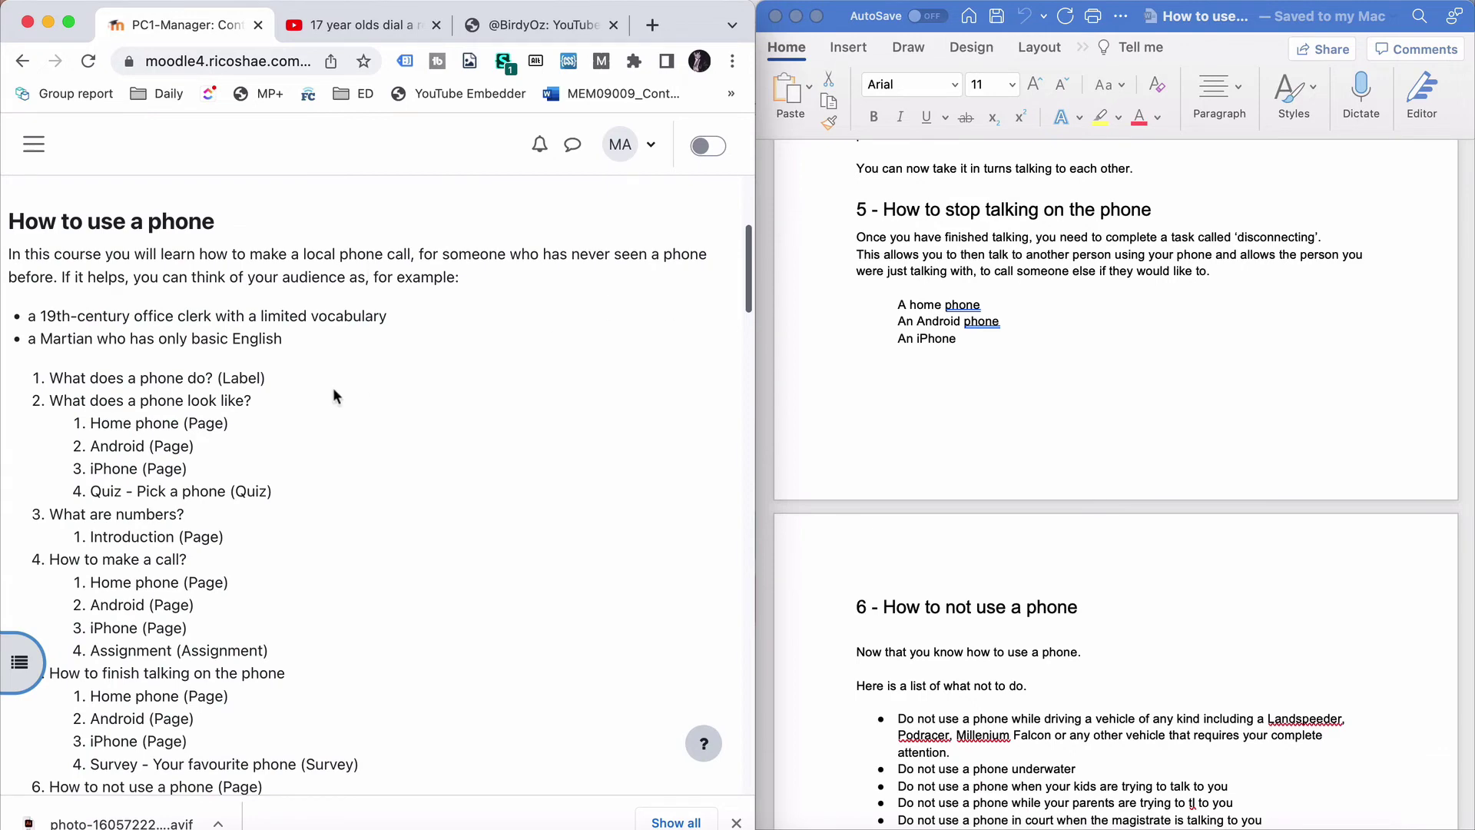
scroll(333, 412, "down", 1)
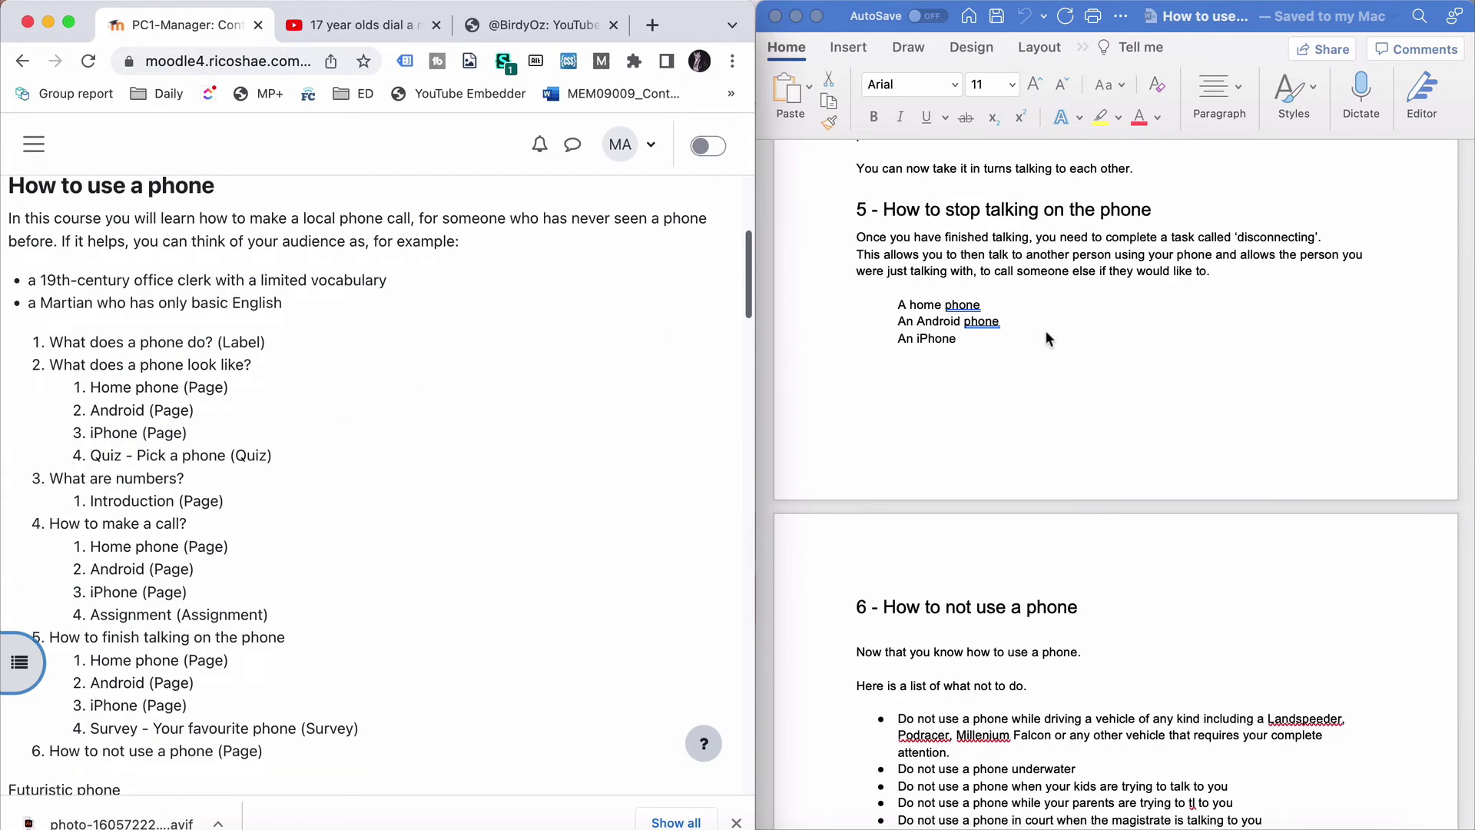
scroll(1045, 330, "up", 20)
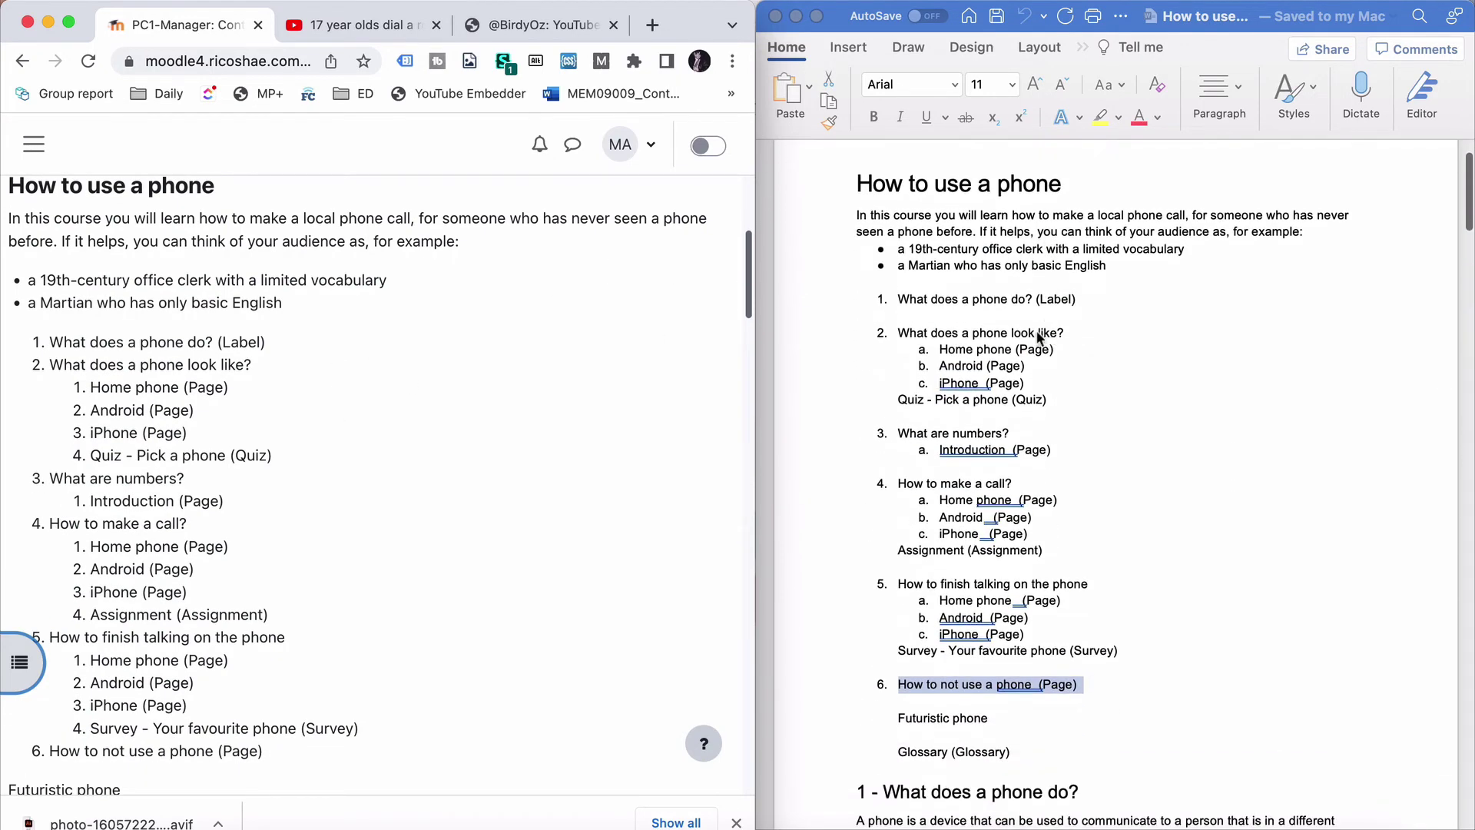
scroll(384, 470, "down", 4)
scroll(385, 470, "up", 3)
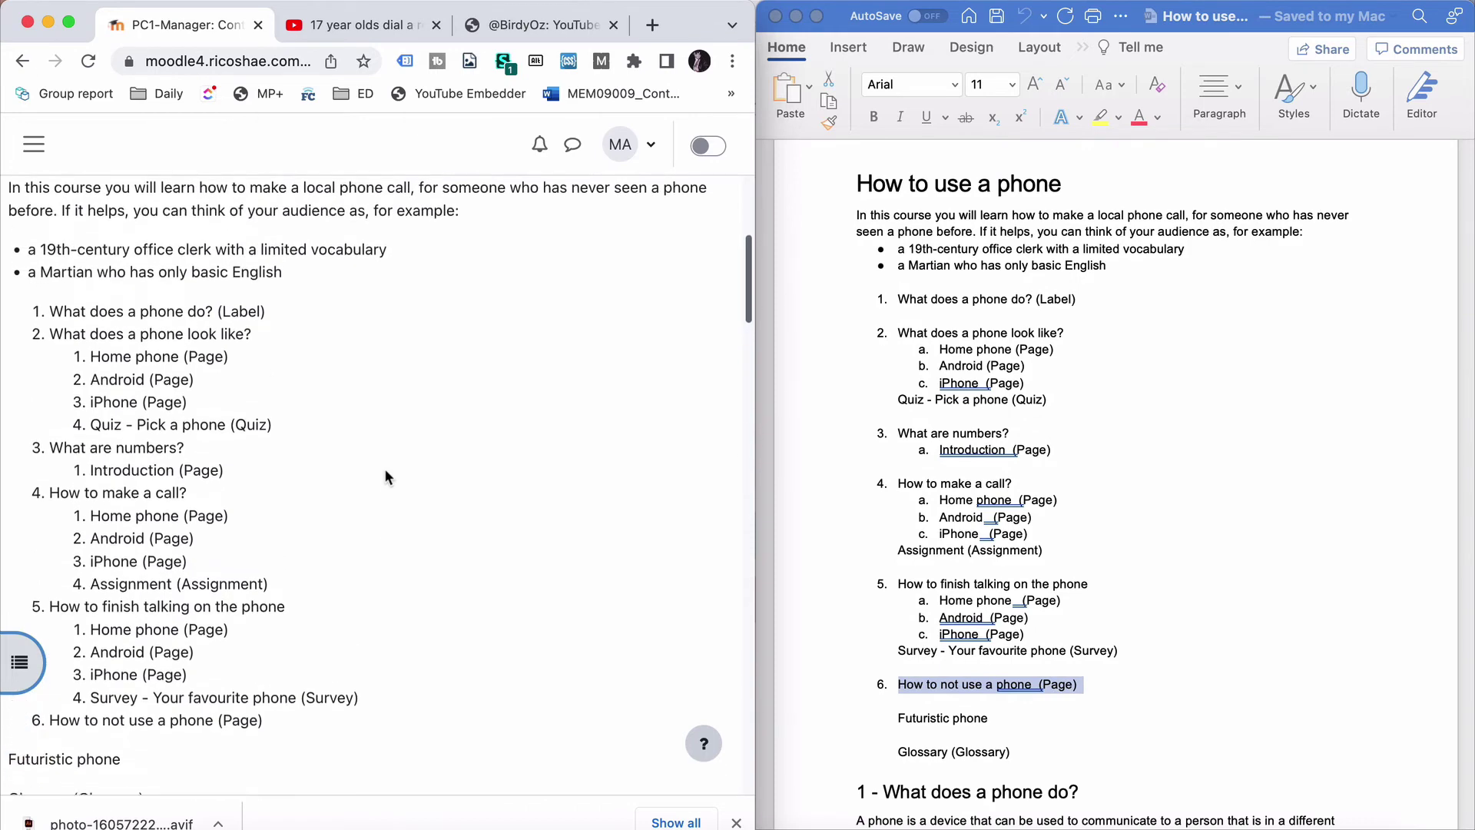
scroll(384, 471, "down", 8)
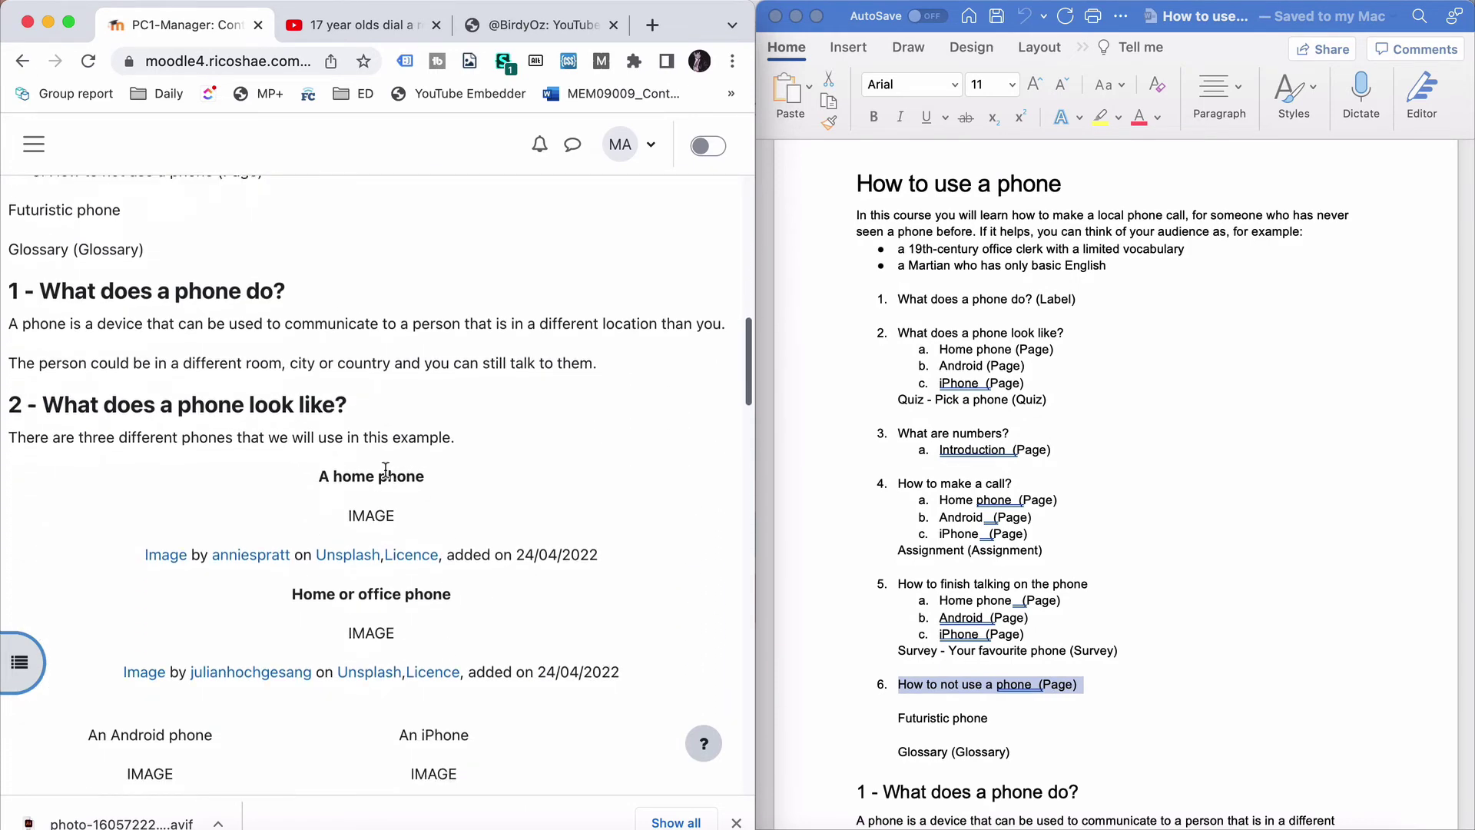
scroll(385, 471, "down", 2)
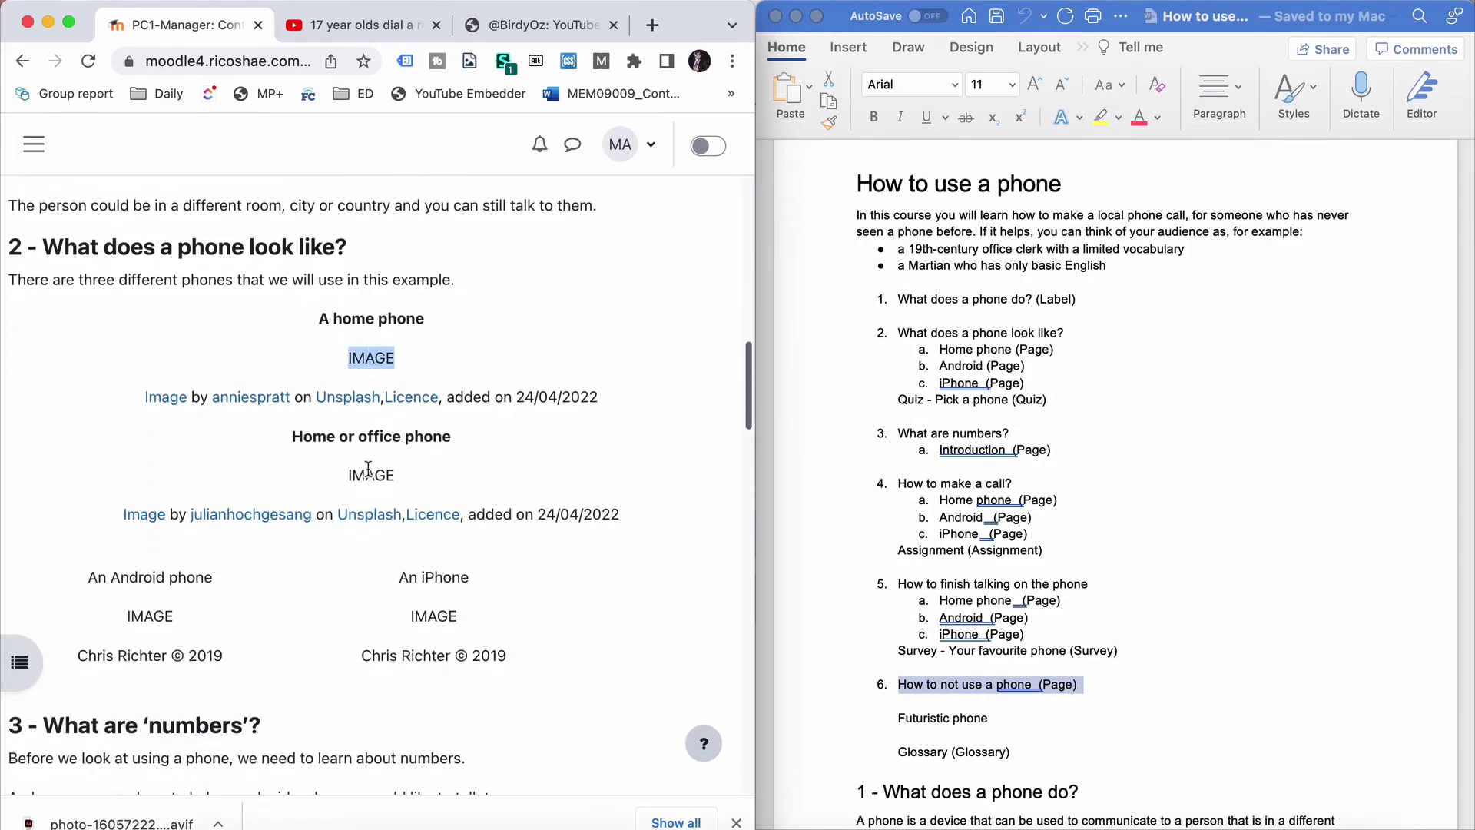
scroll(368, 469, "down", 4)
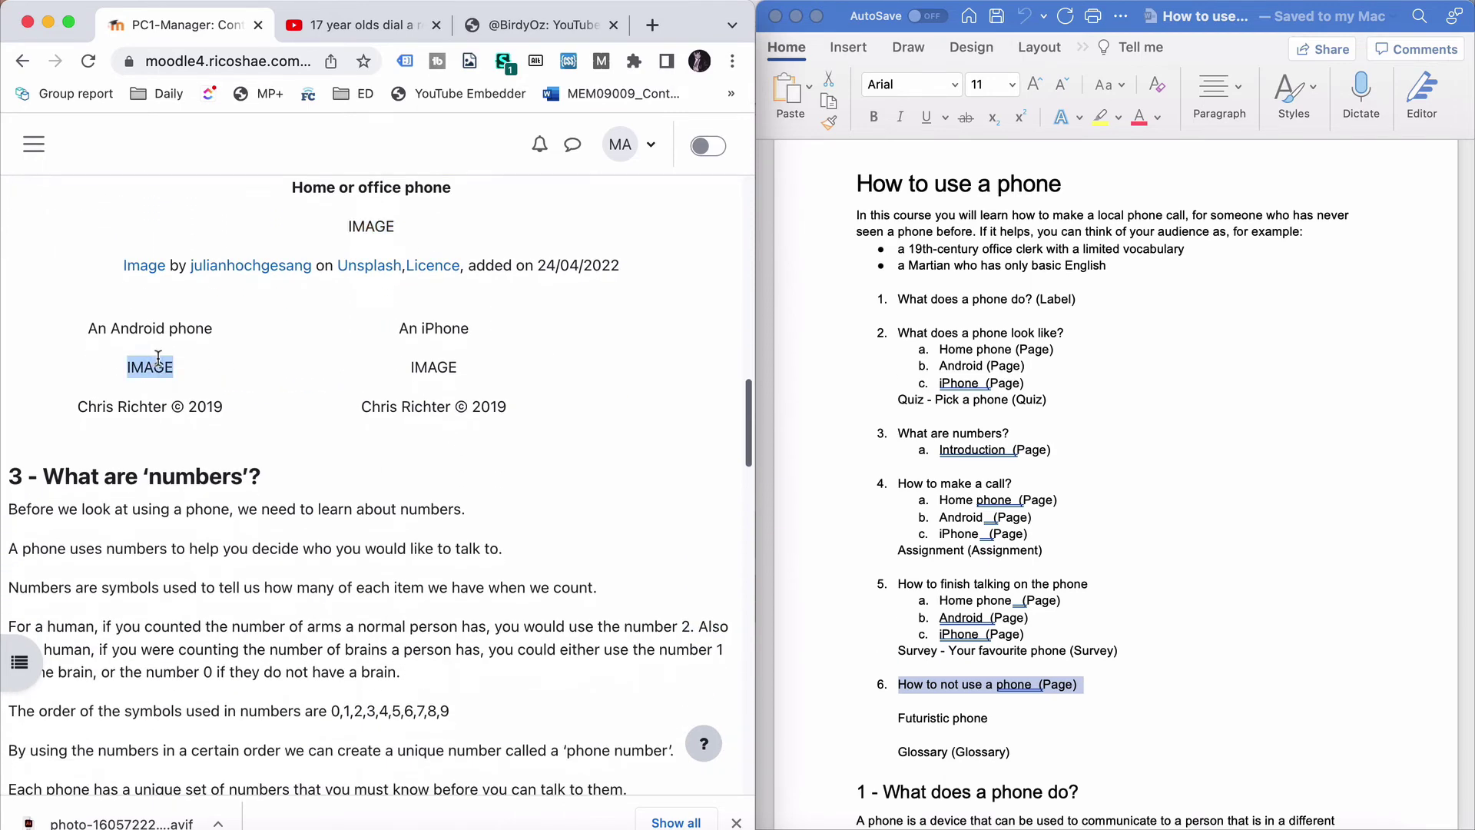
scroll(455, 371, "down", 5)
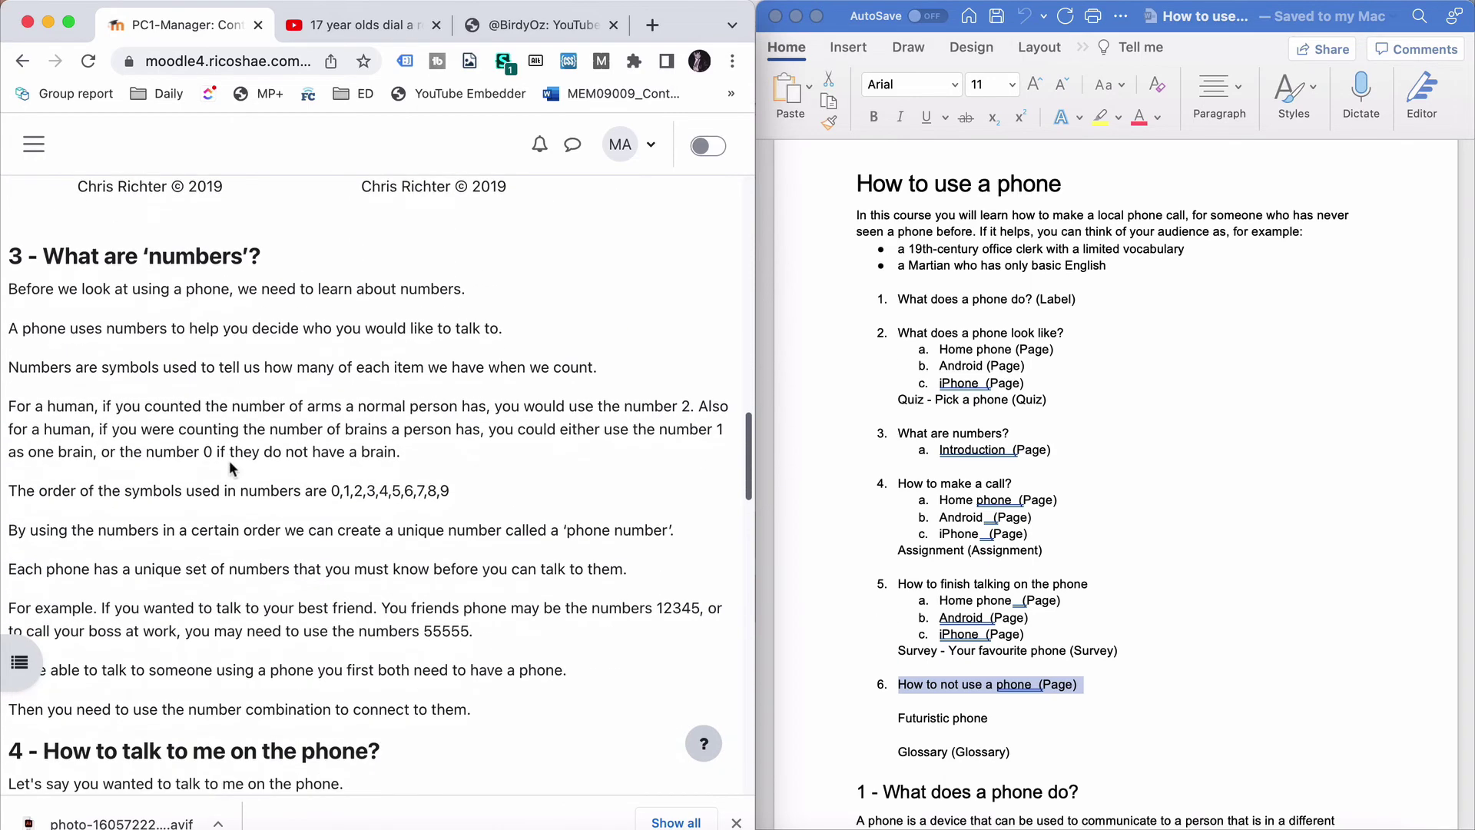
scroll(959, 430, "down", 1)
scroll(959, 424, "down", 15)
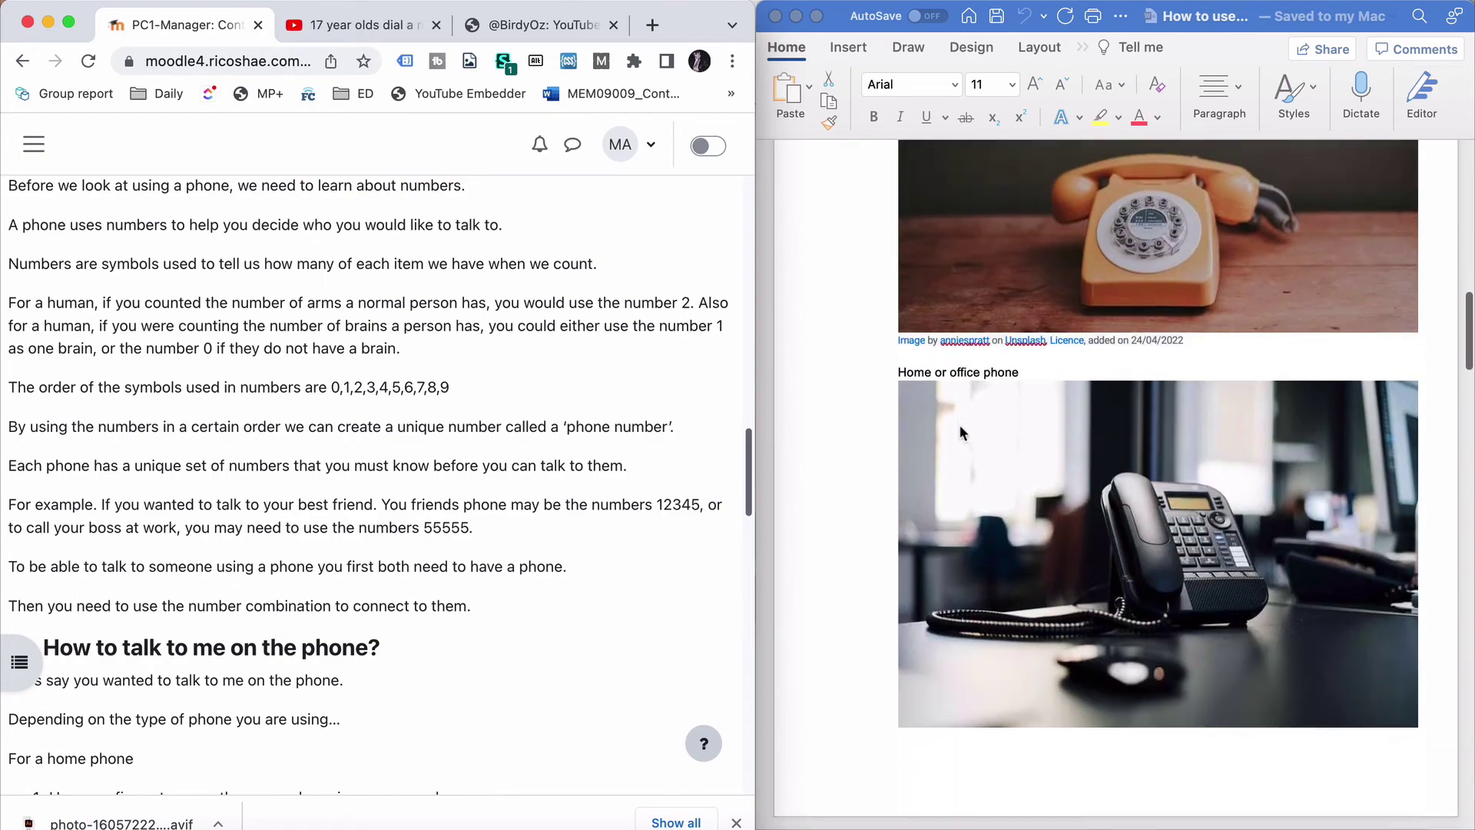
scroll(959, 427, "down", 12)
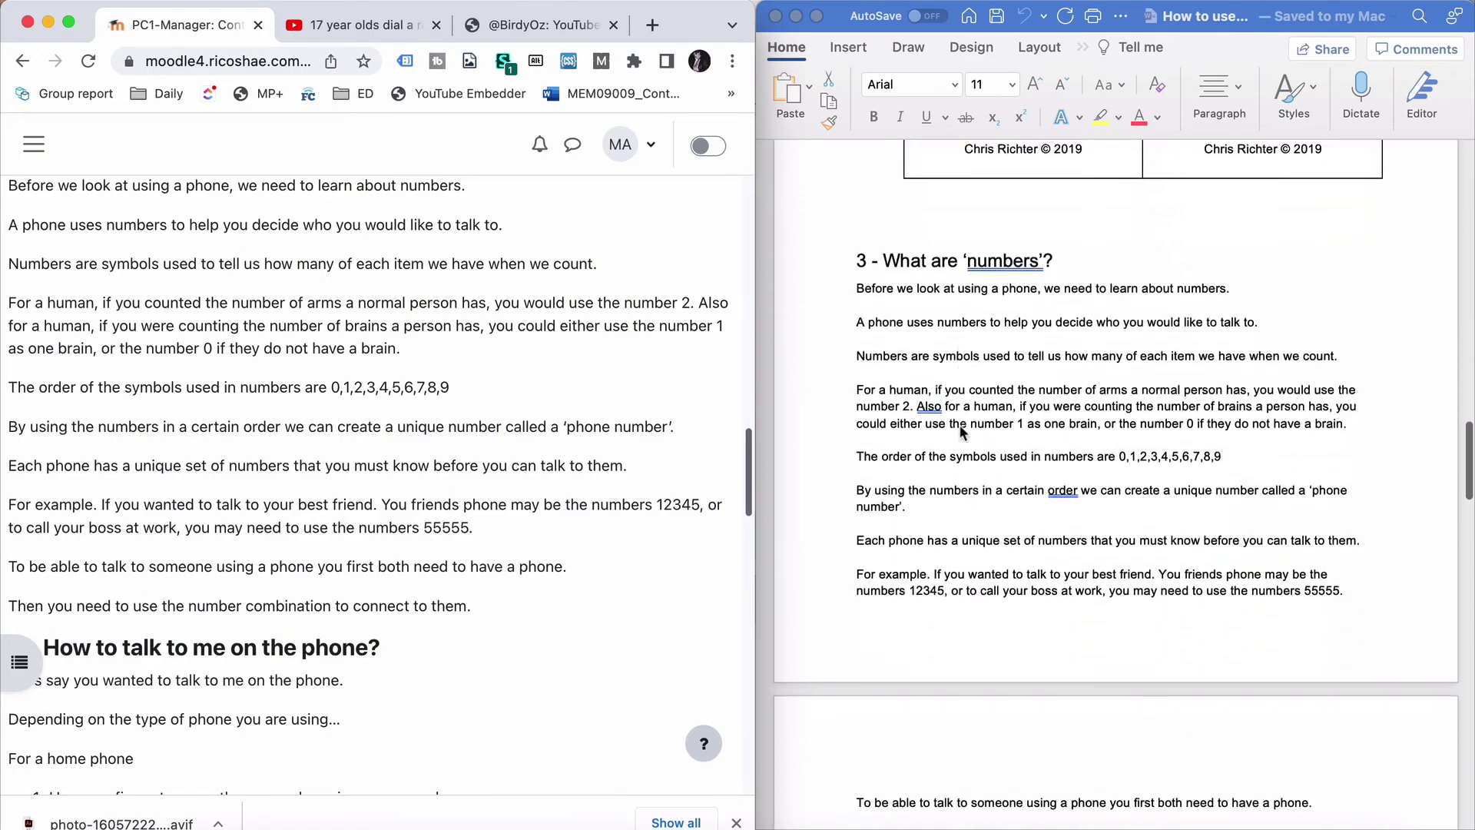
scroll(391, 558, "down", 20)
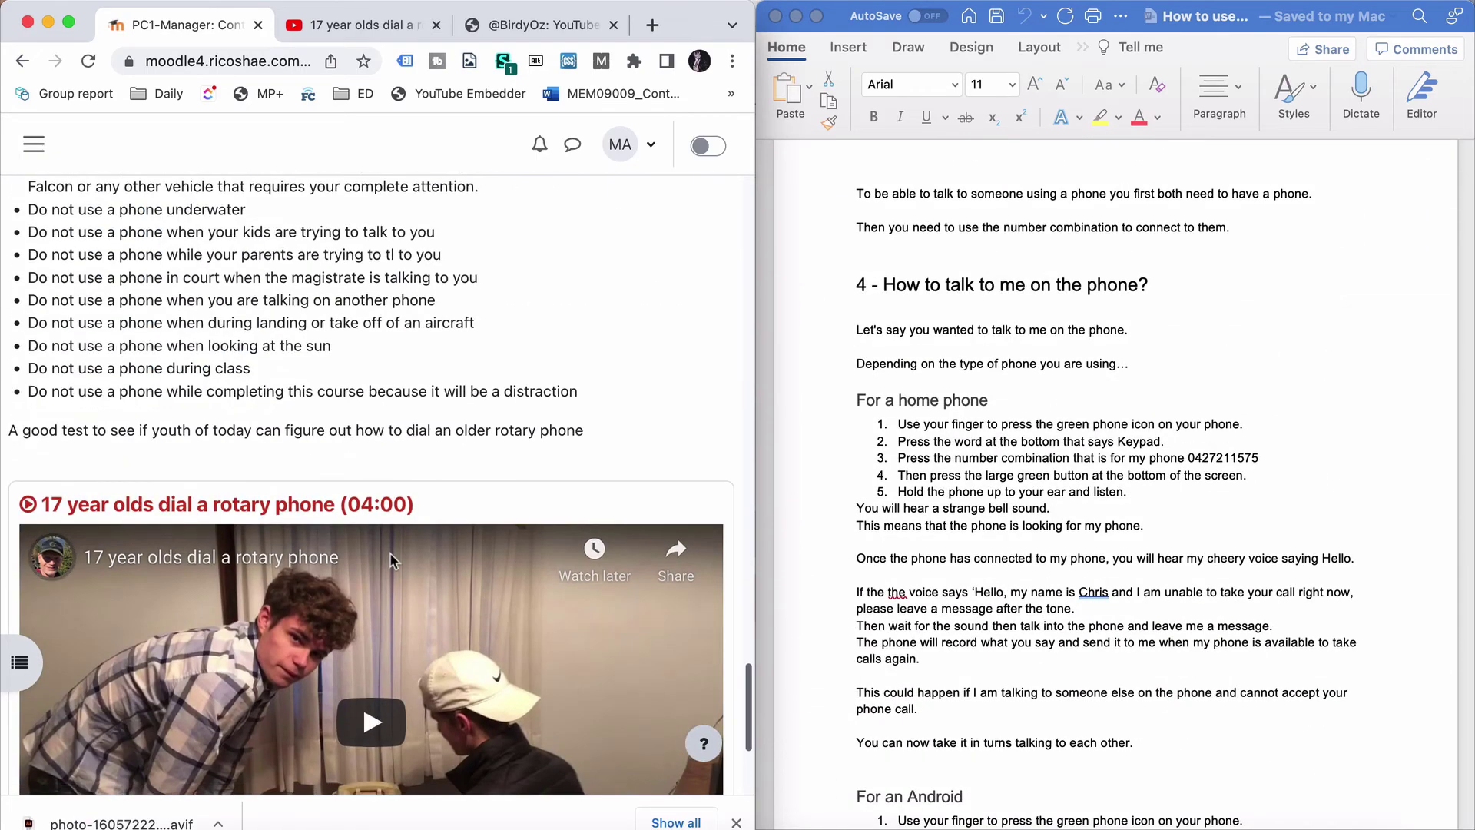
scroll(390, 558, "up", 10)
scroll(390, 552, "up", 1)
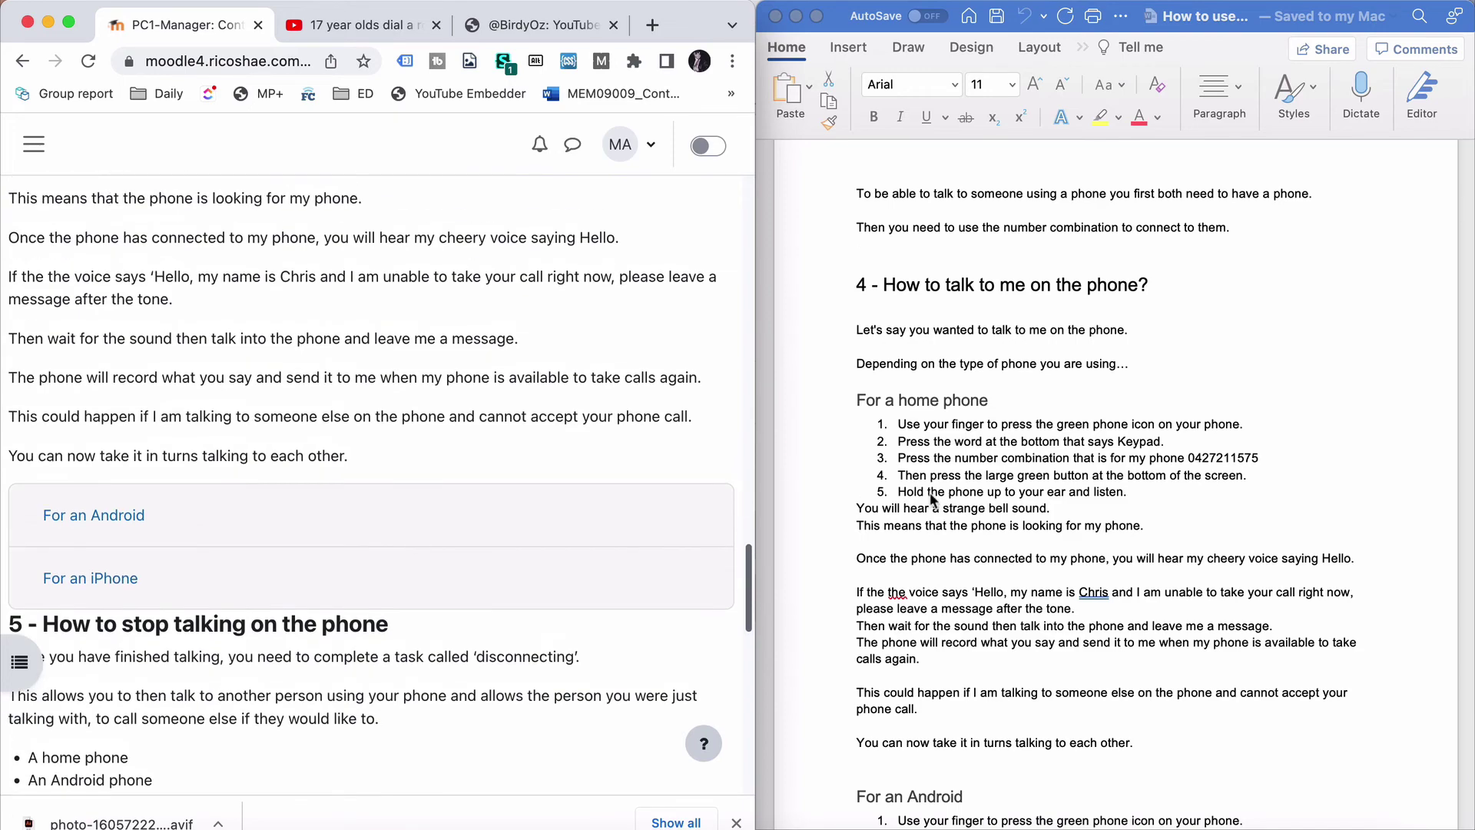
scroll(932, 500, "down", 5)
scroll(932, 498, "down", 18)
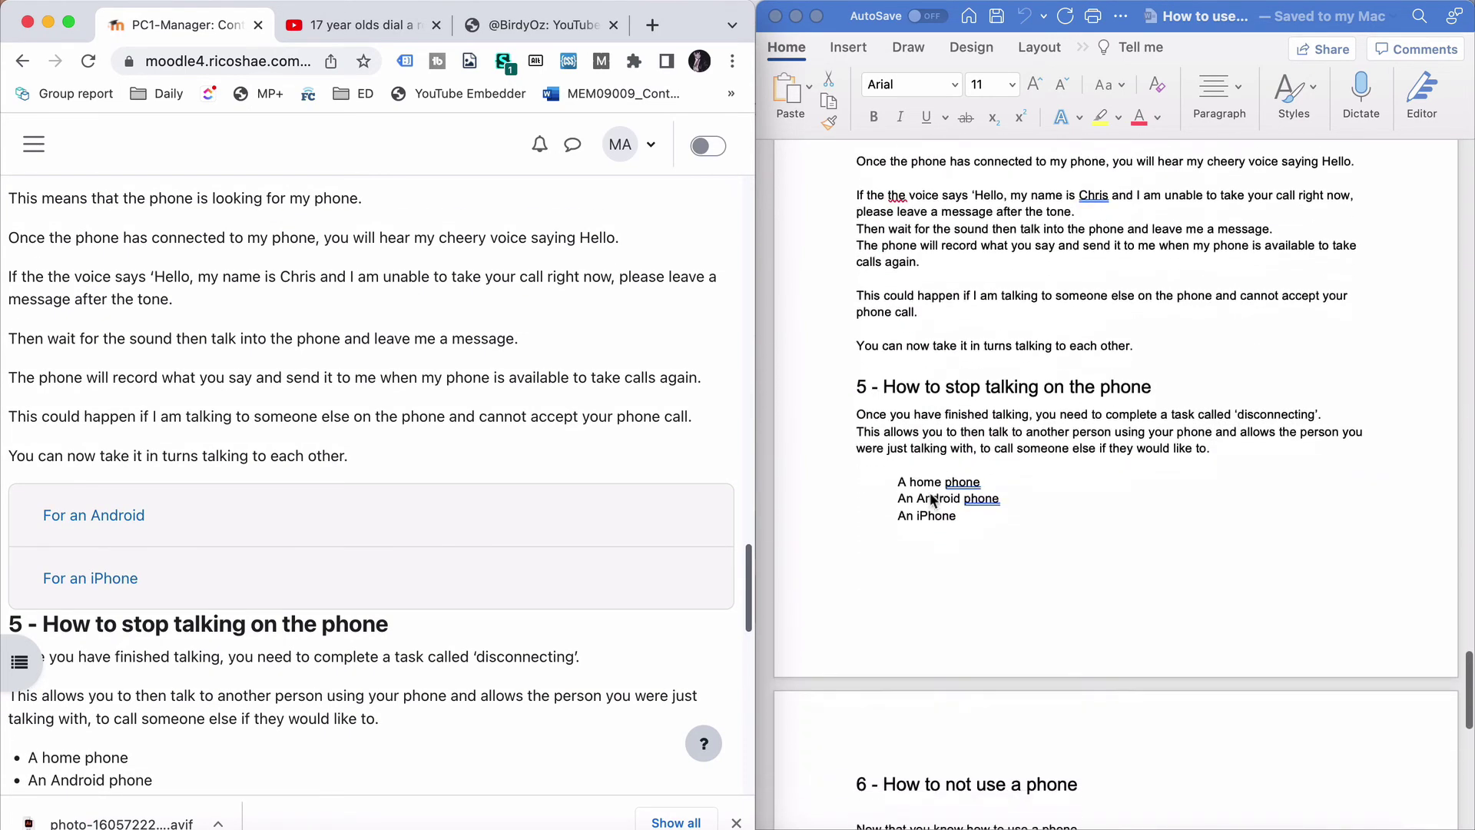
left_click(106, 525)
scroll(107, 518, "down", 10)
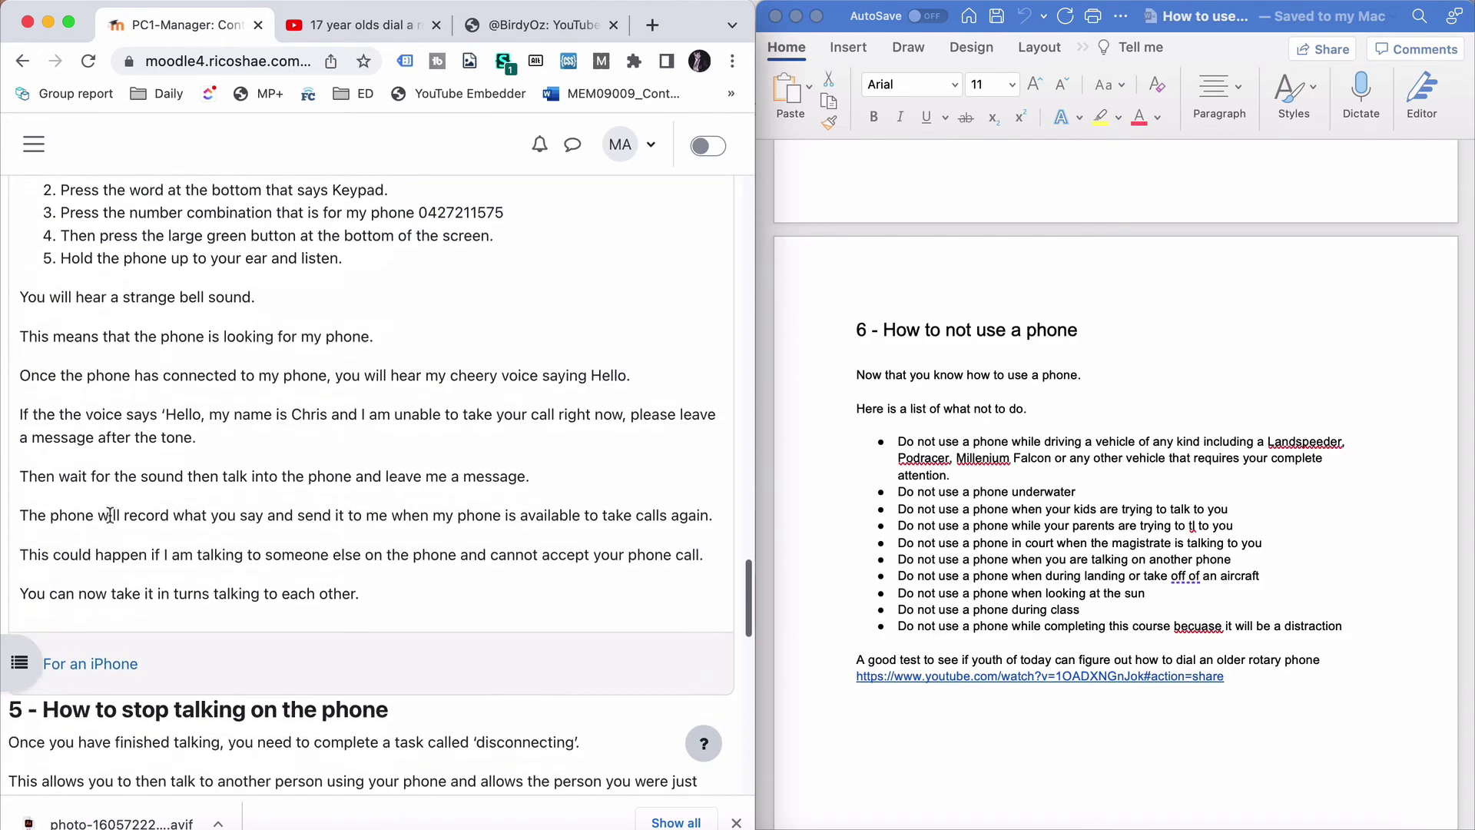
scroll(110, 515, "up", 4)
left_click(115, 382)
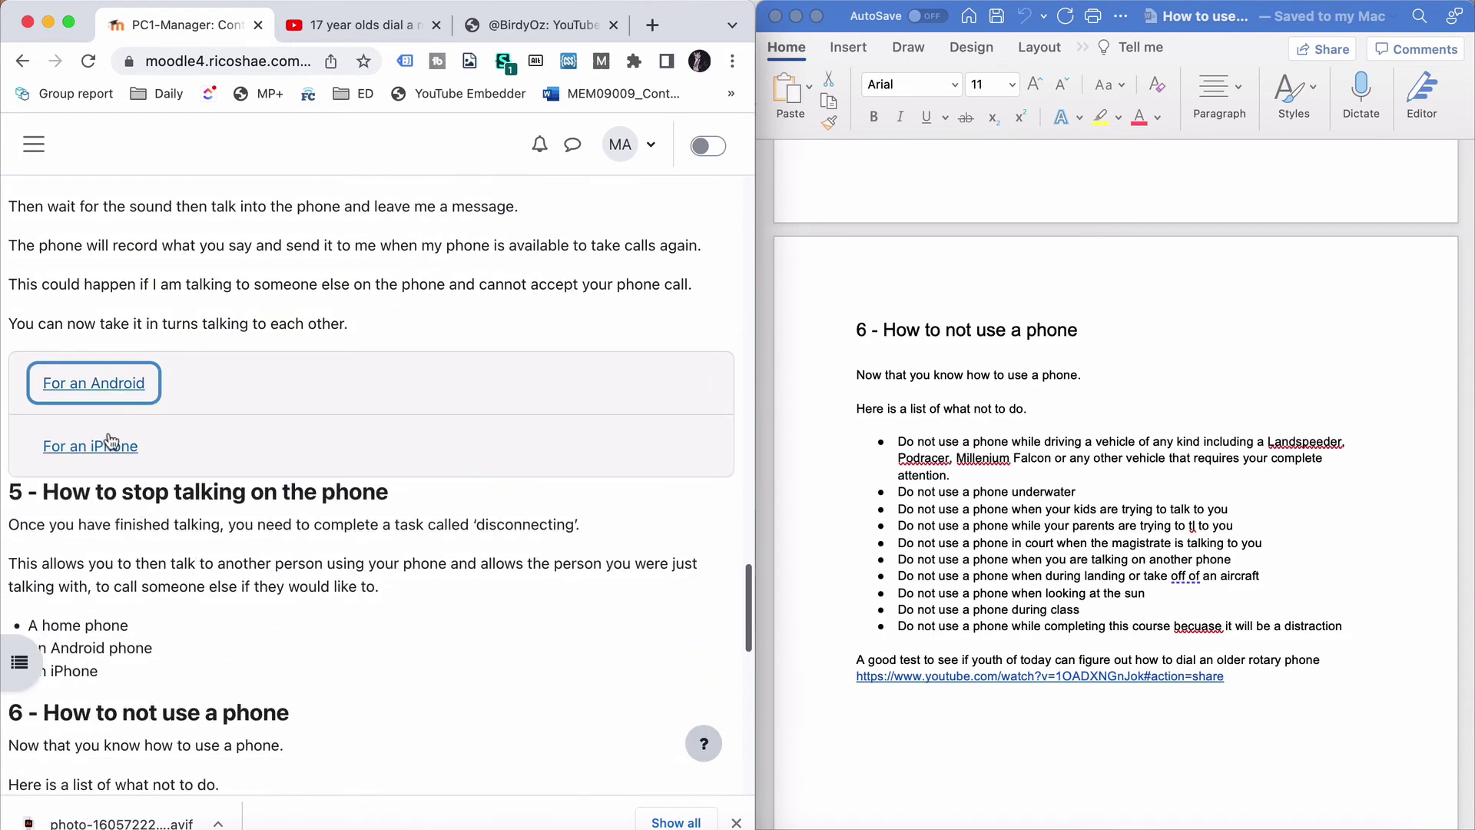
left_click(111, 442)
left_click(131, 451)
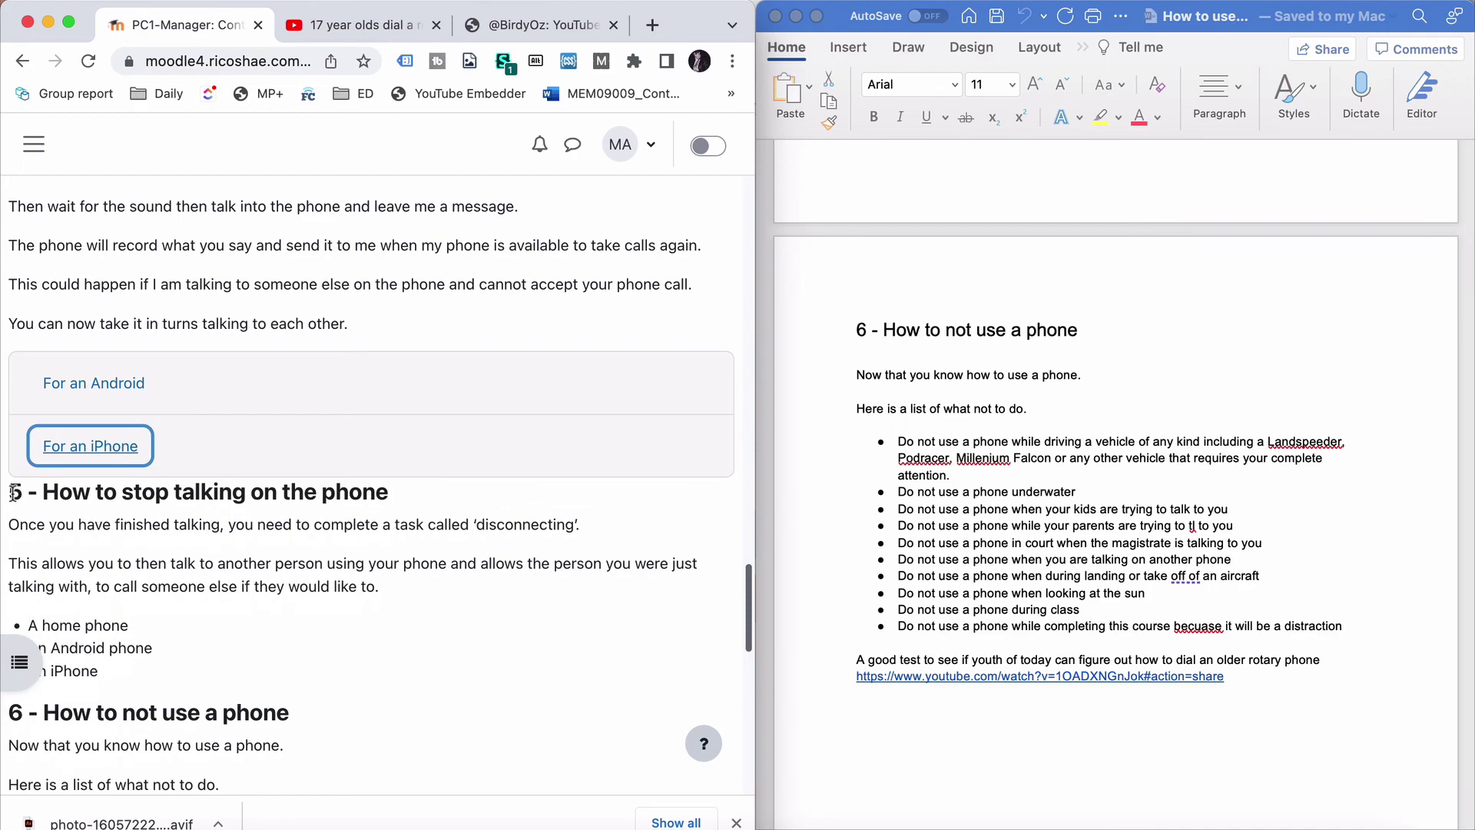
scroll(288, 484, "up", 20)
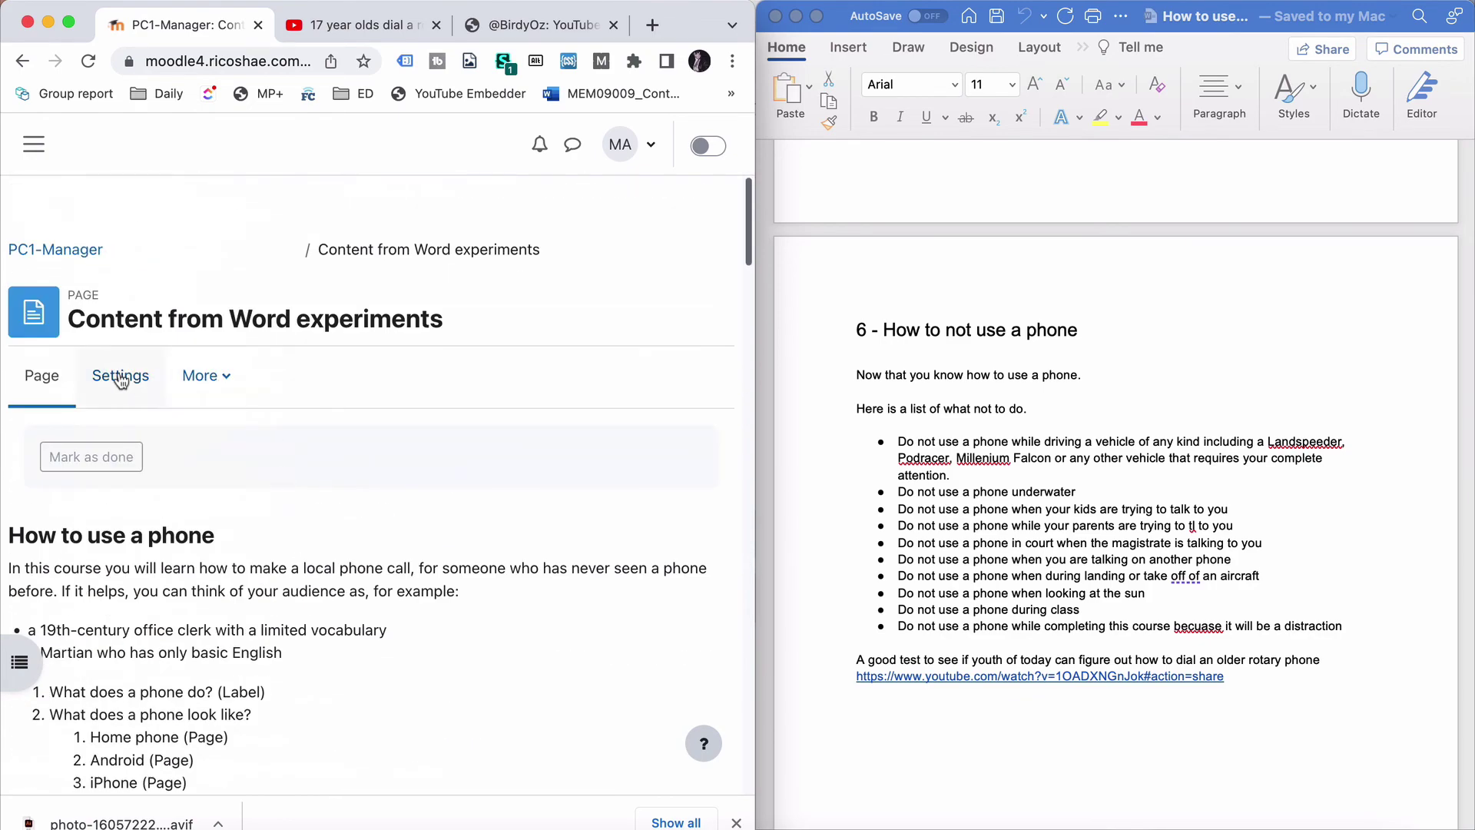
Insert an empty line just above the section 5 heading in the page content
scroll(338, 513, "down", 8)
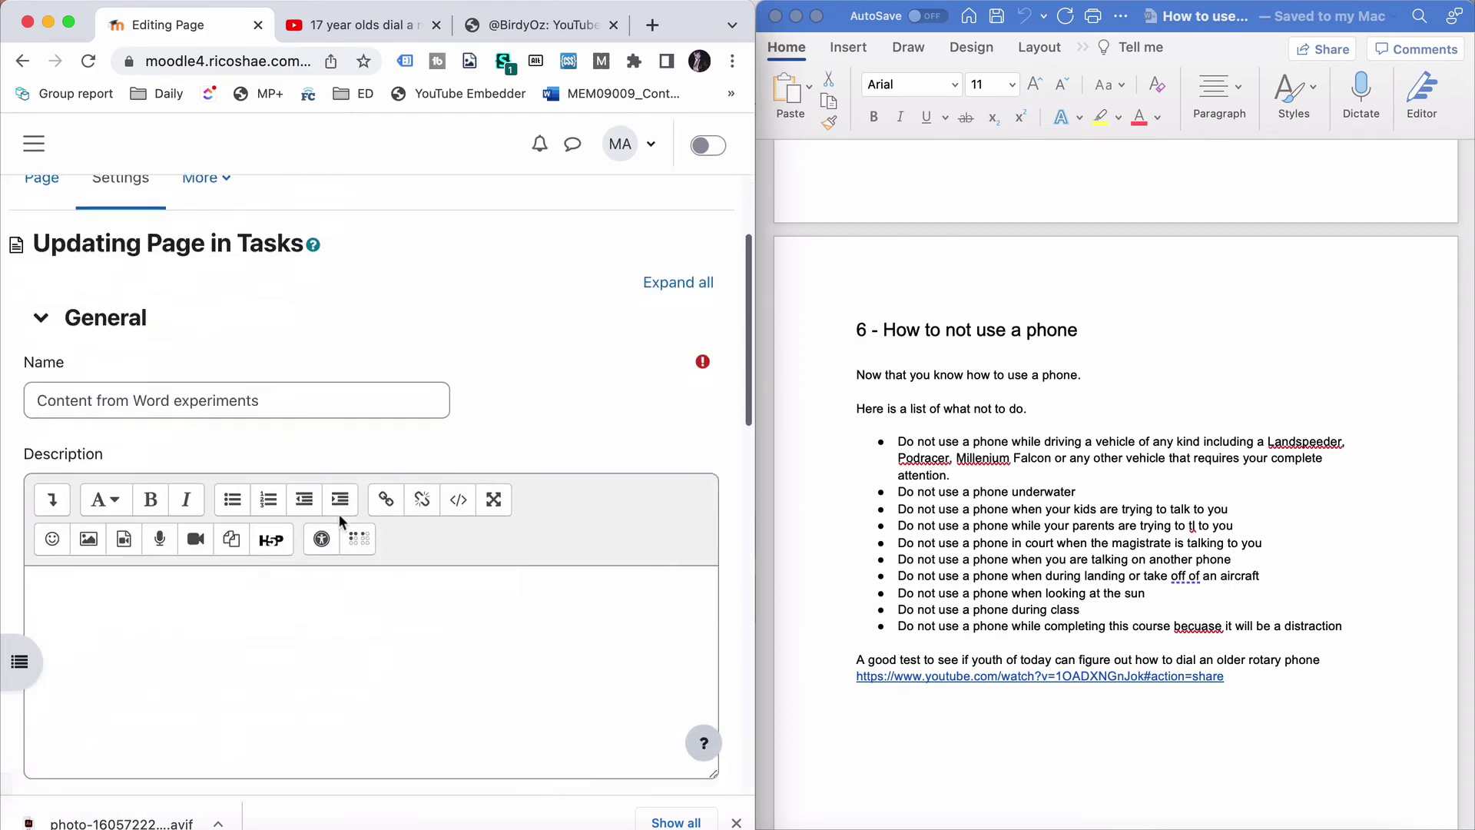
scroll(338, 514, "down", 10)
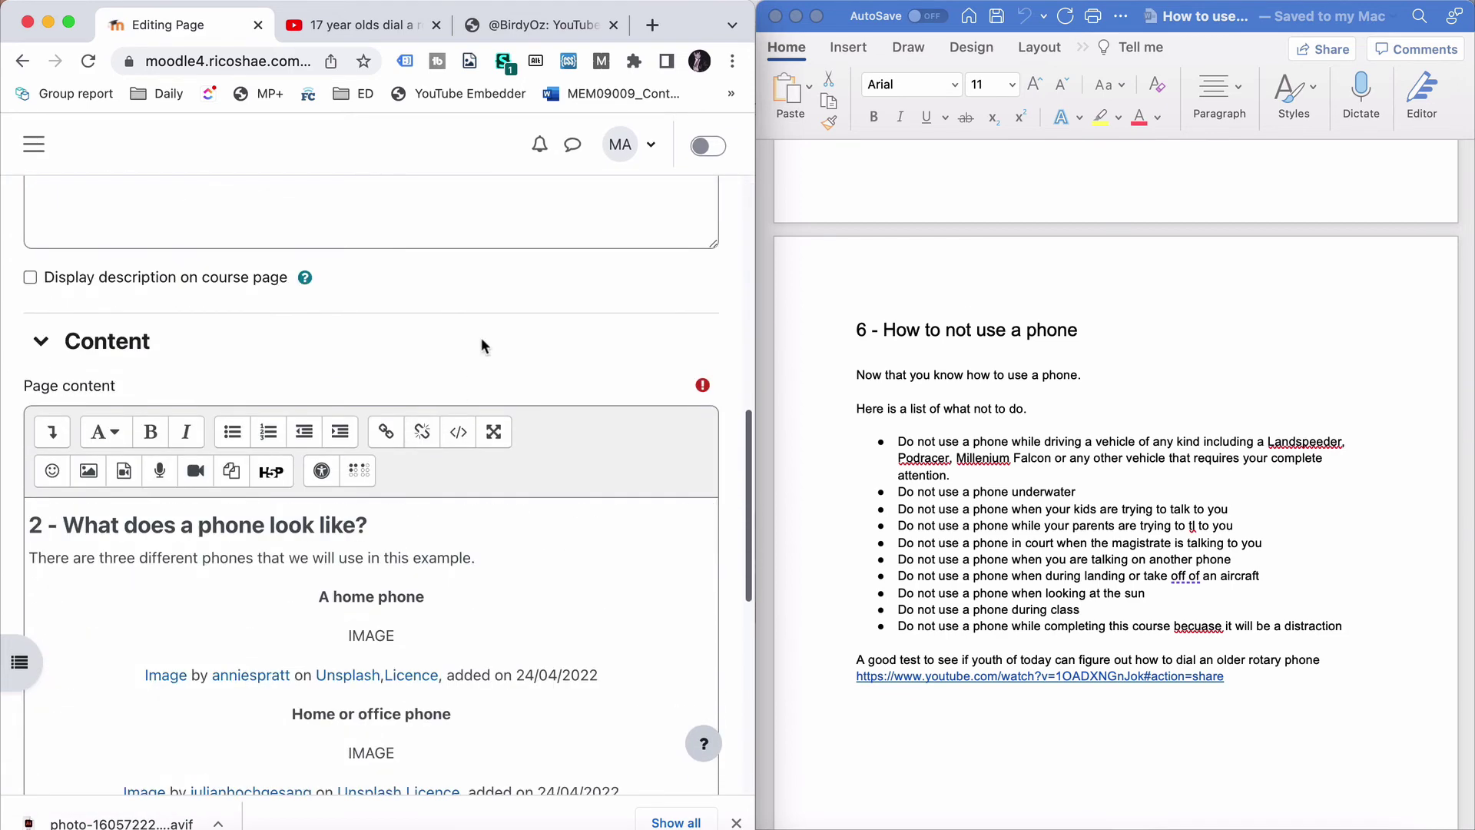
scroll(483, 346, "down", 15)
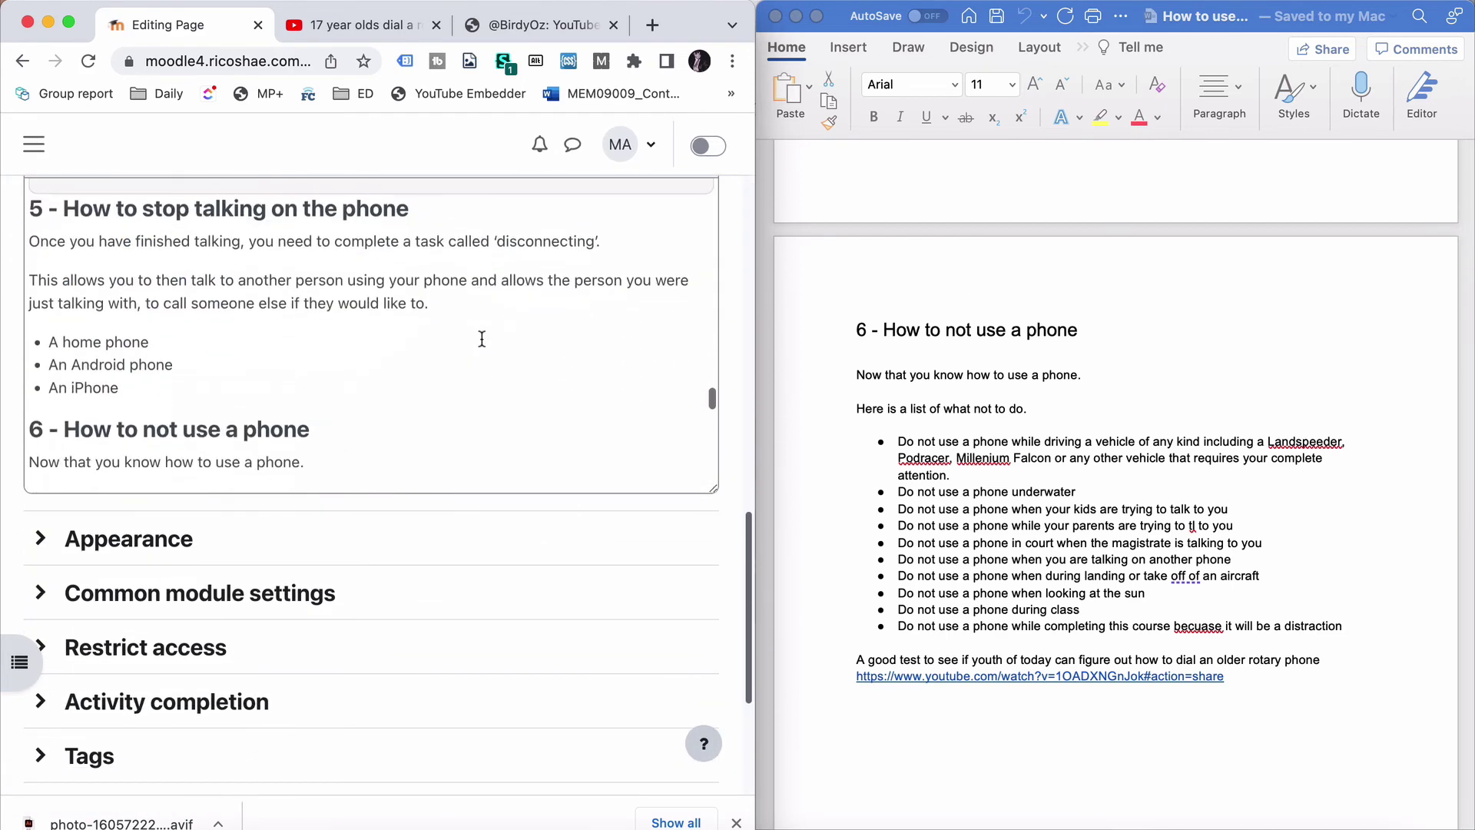
scroll(482, 339, "up", 3)
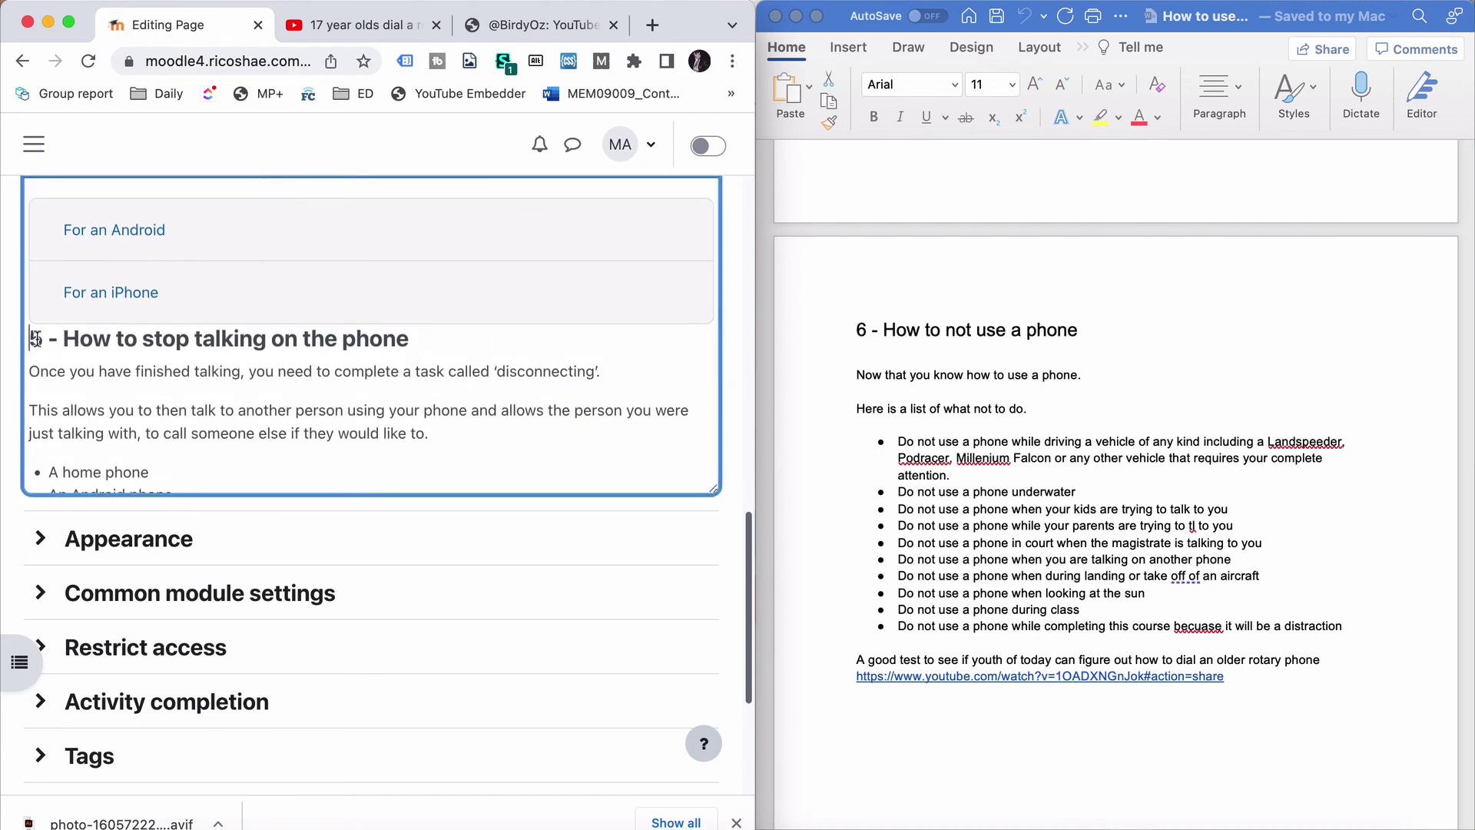
left_click(31, 338)
key("Return")
Save the page and display it
scroll(166, 358, "down", 12)
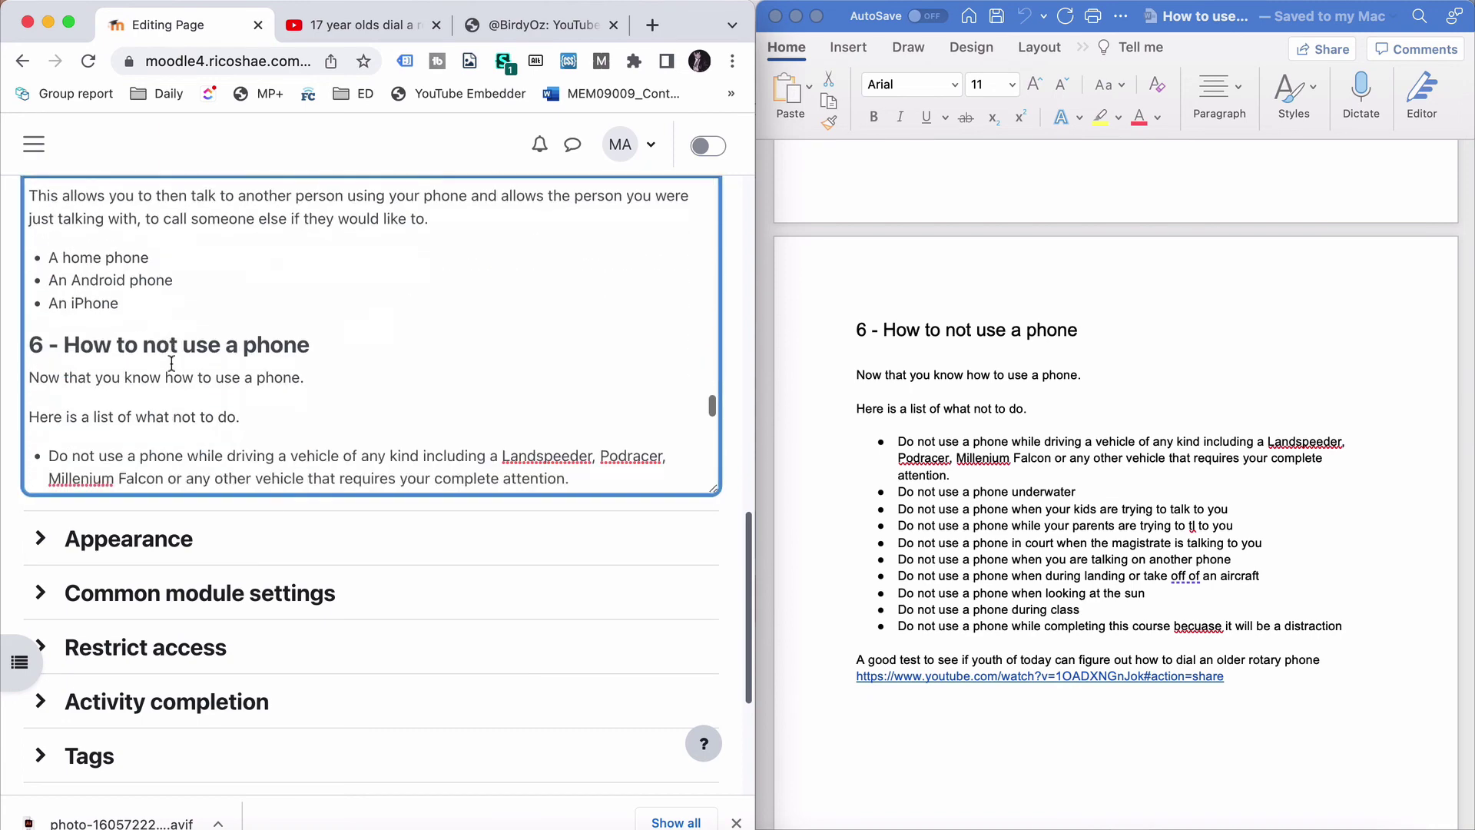
scroll(362, 756, "down", 5)
left_click(310, 635)
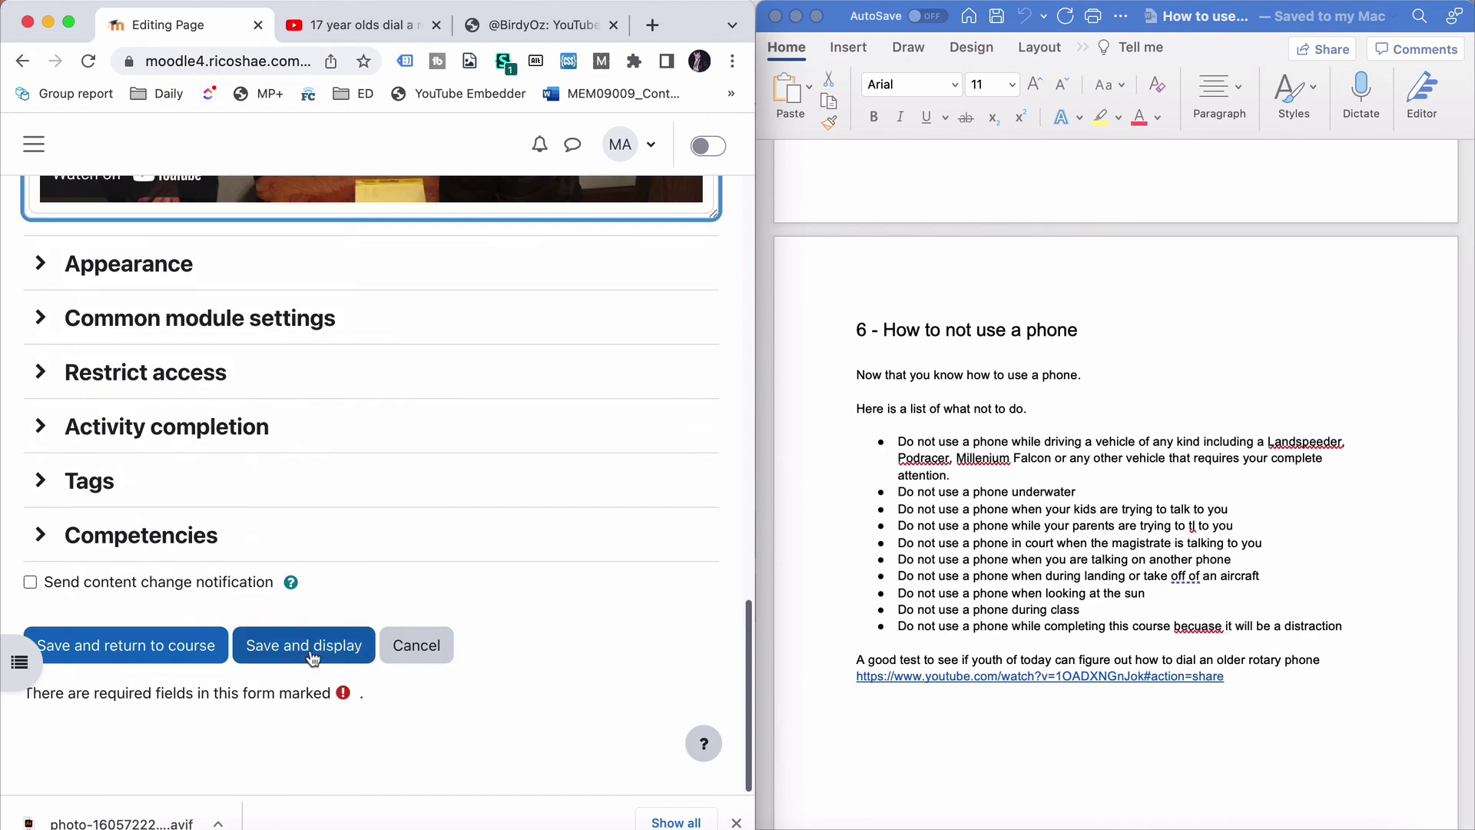
Scroll through the saved page to check every section and the embedded video
scroll(438, 538, "down", 5)
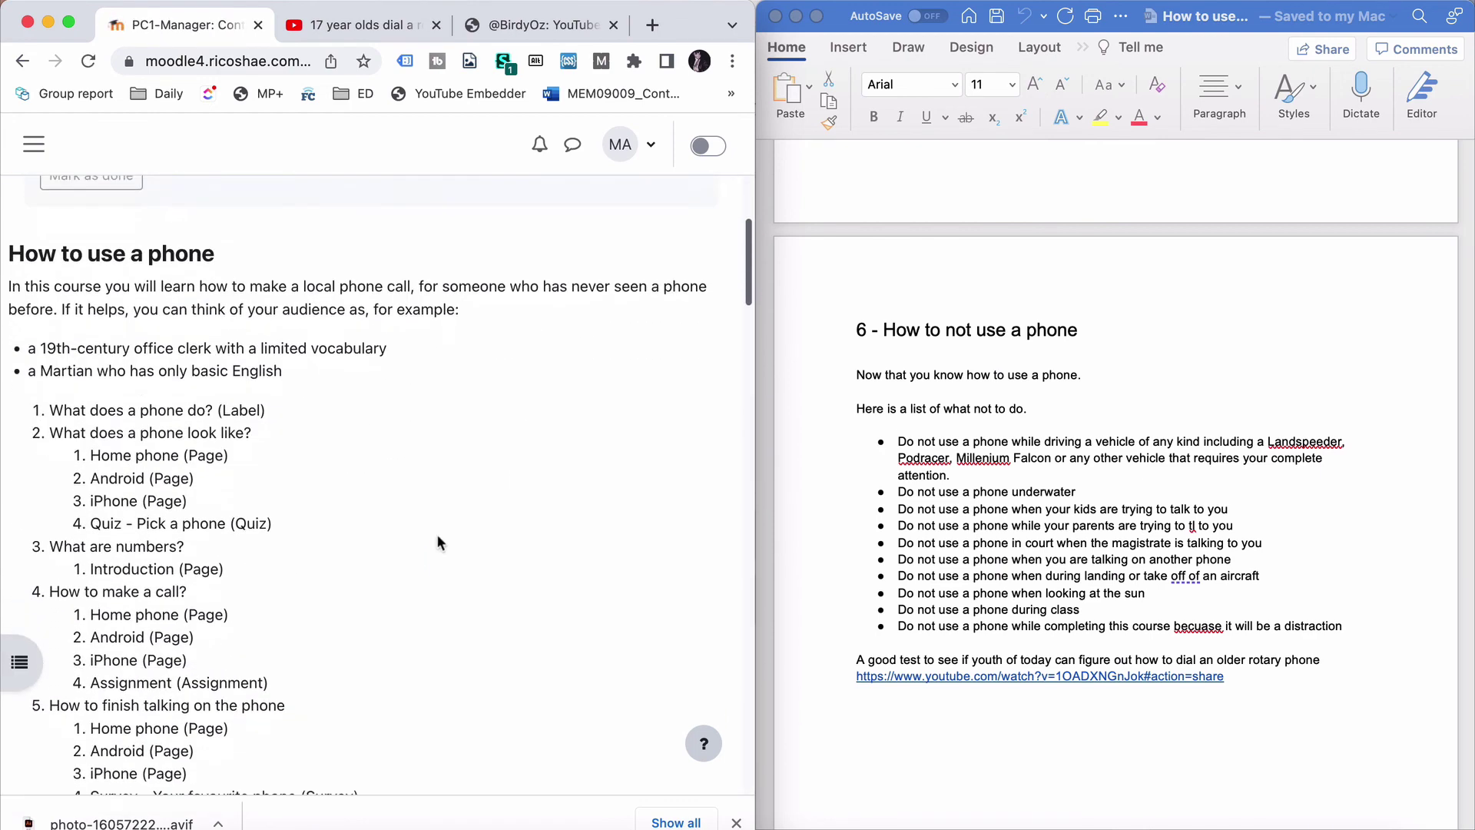
scroll(437, 541, "up", 5)
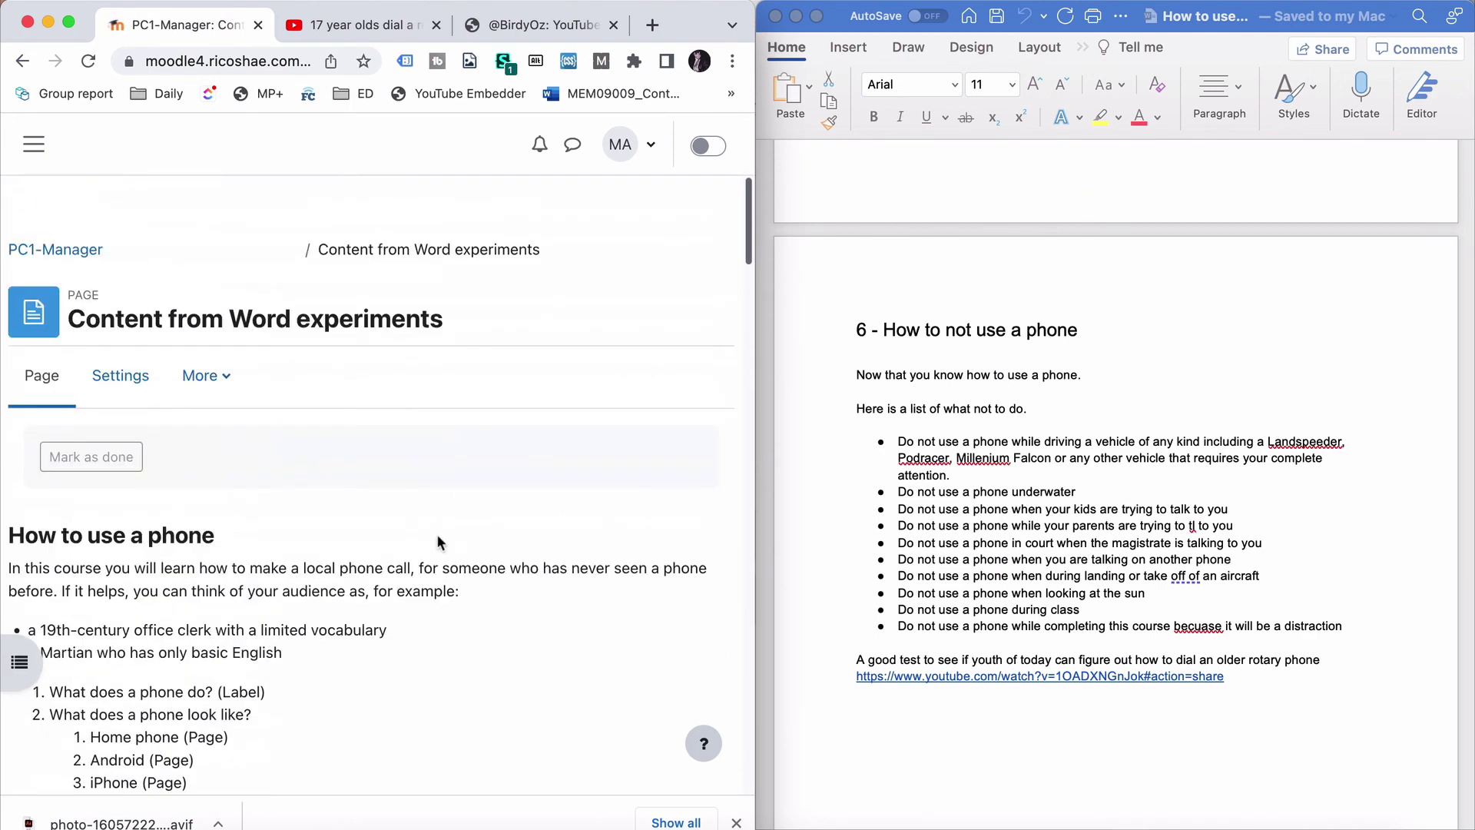
scroll(436, 492, "down", 10)
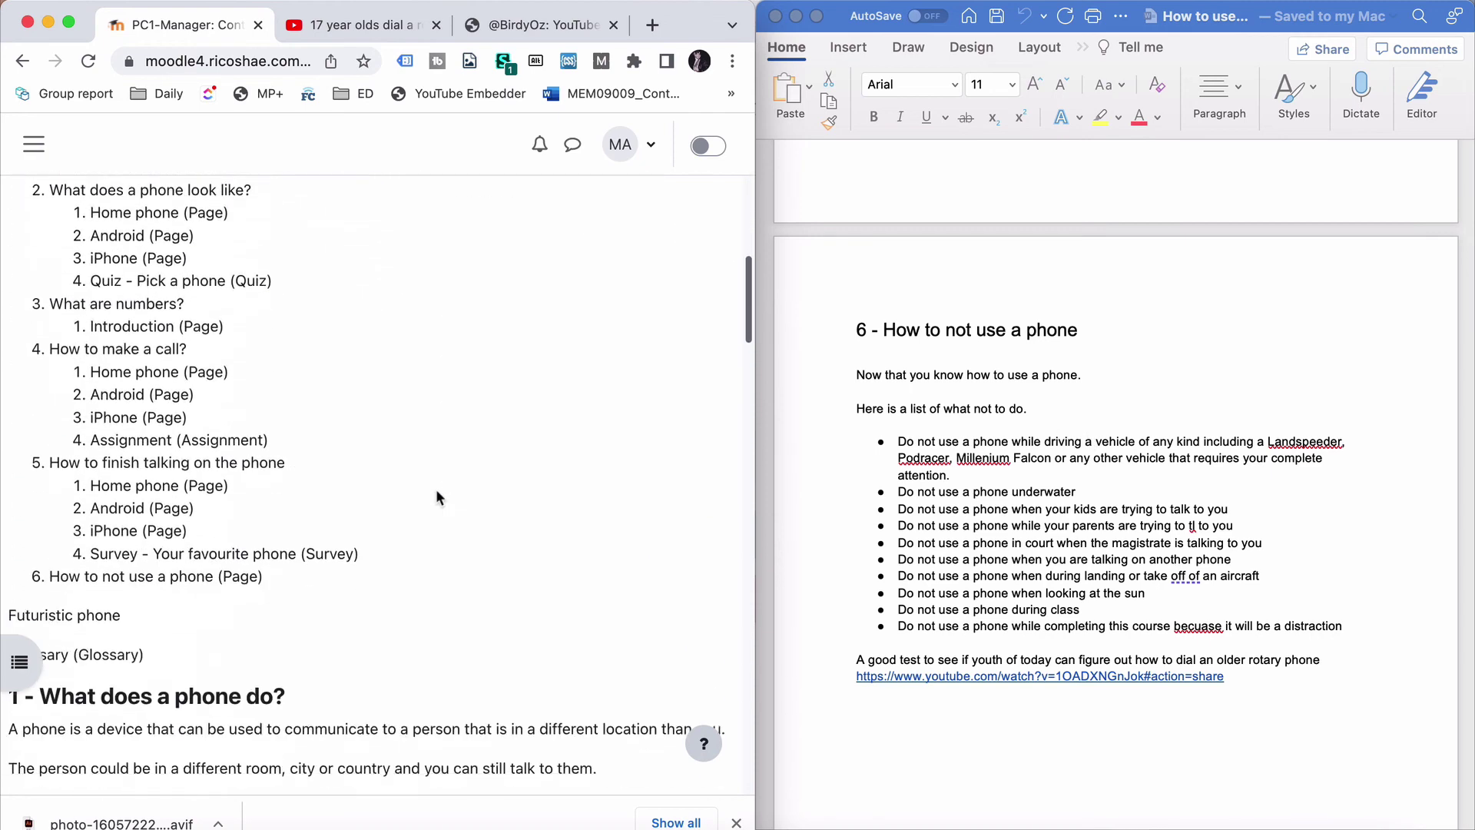
scroll(436, 492, "down", 1)
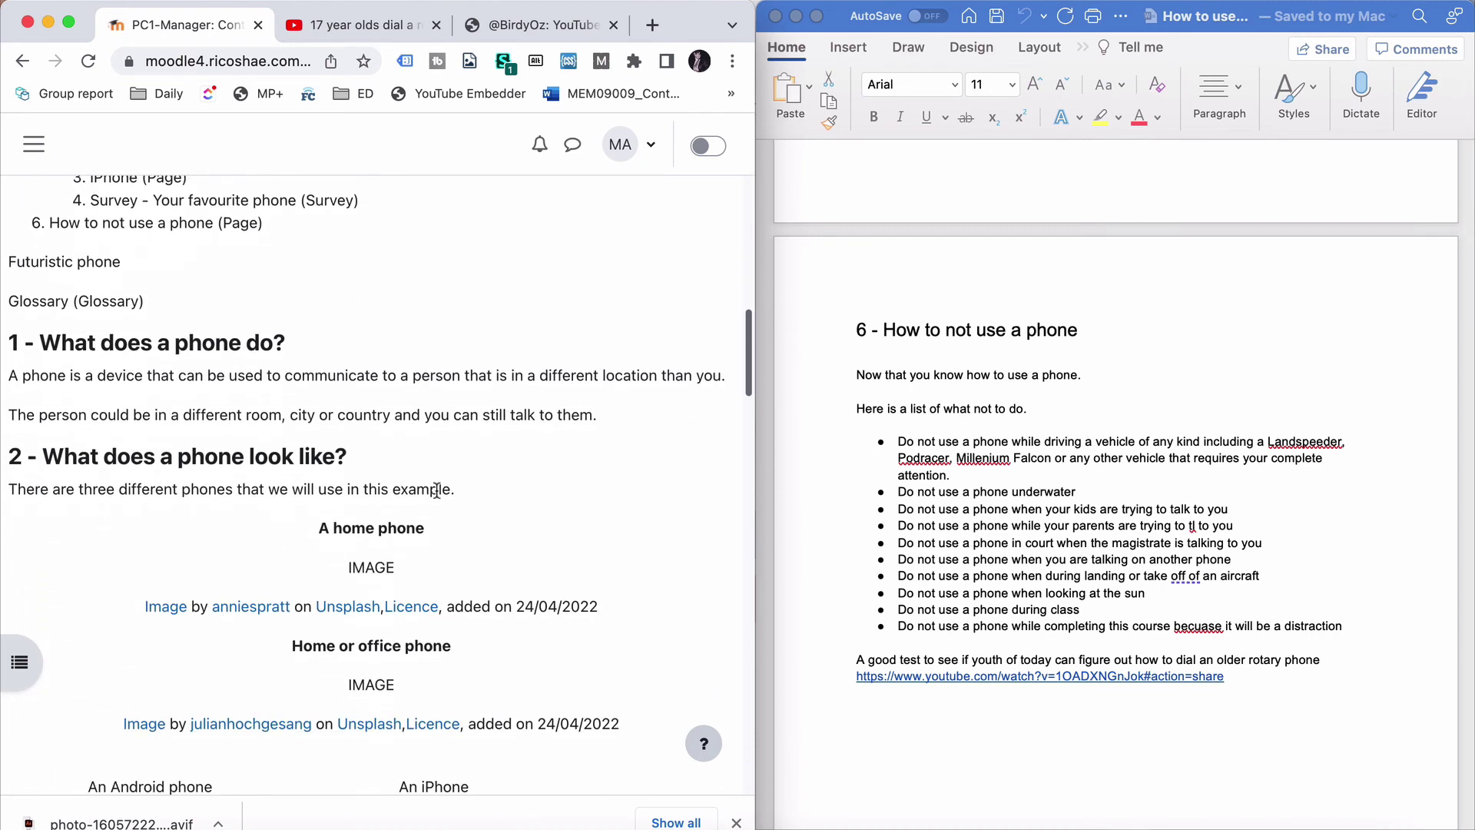
scroll(437, 491, "down", 4)
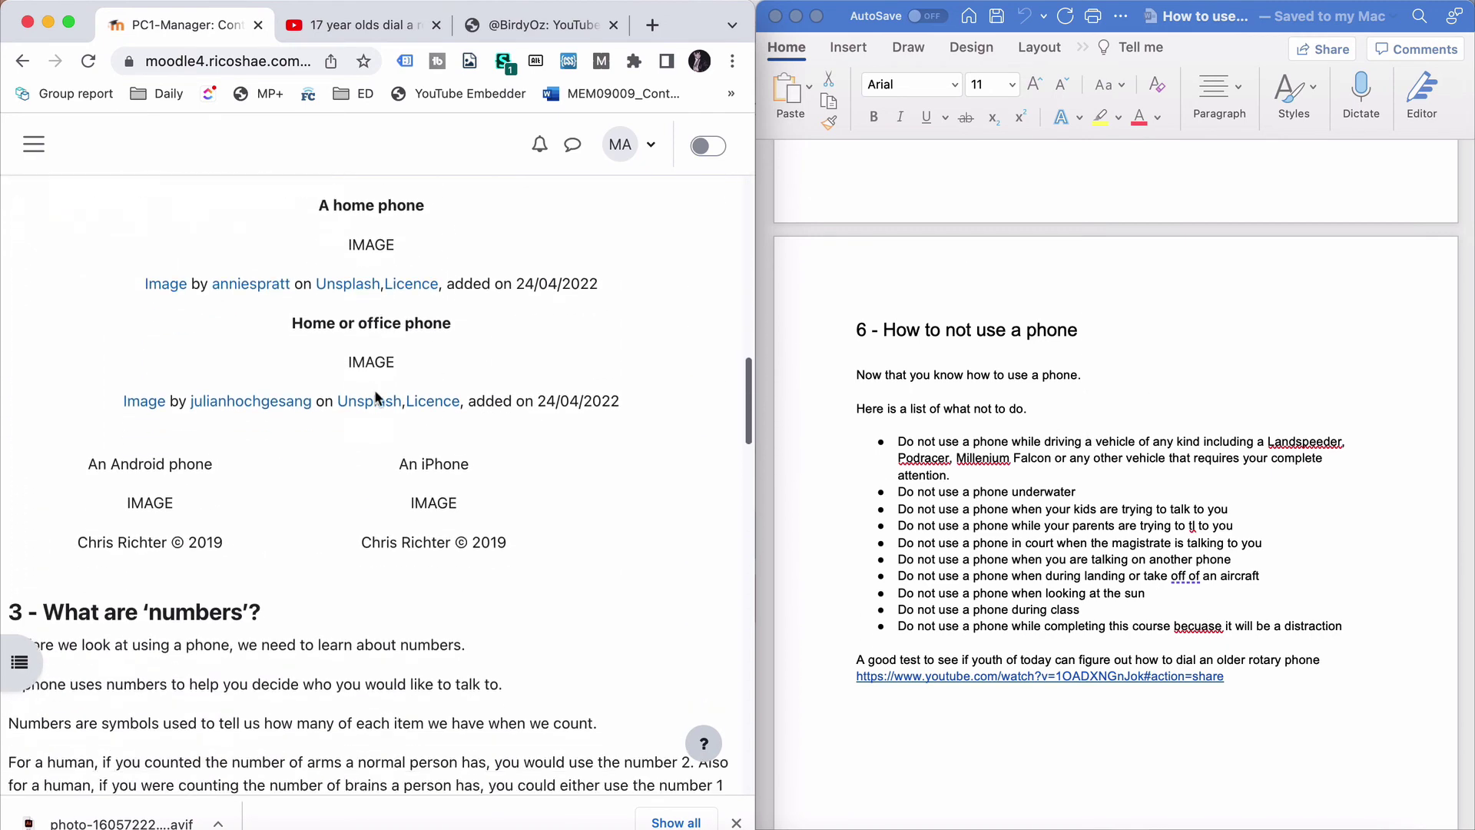
scroll(375, 395, "down", 20)
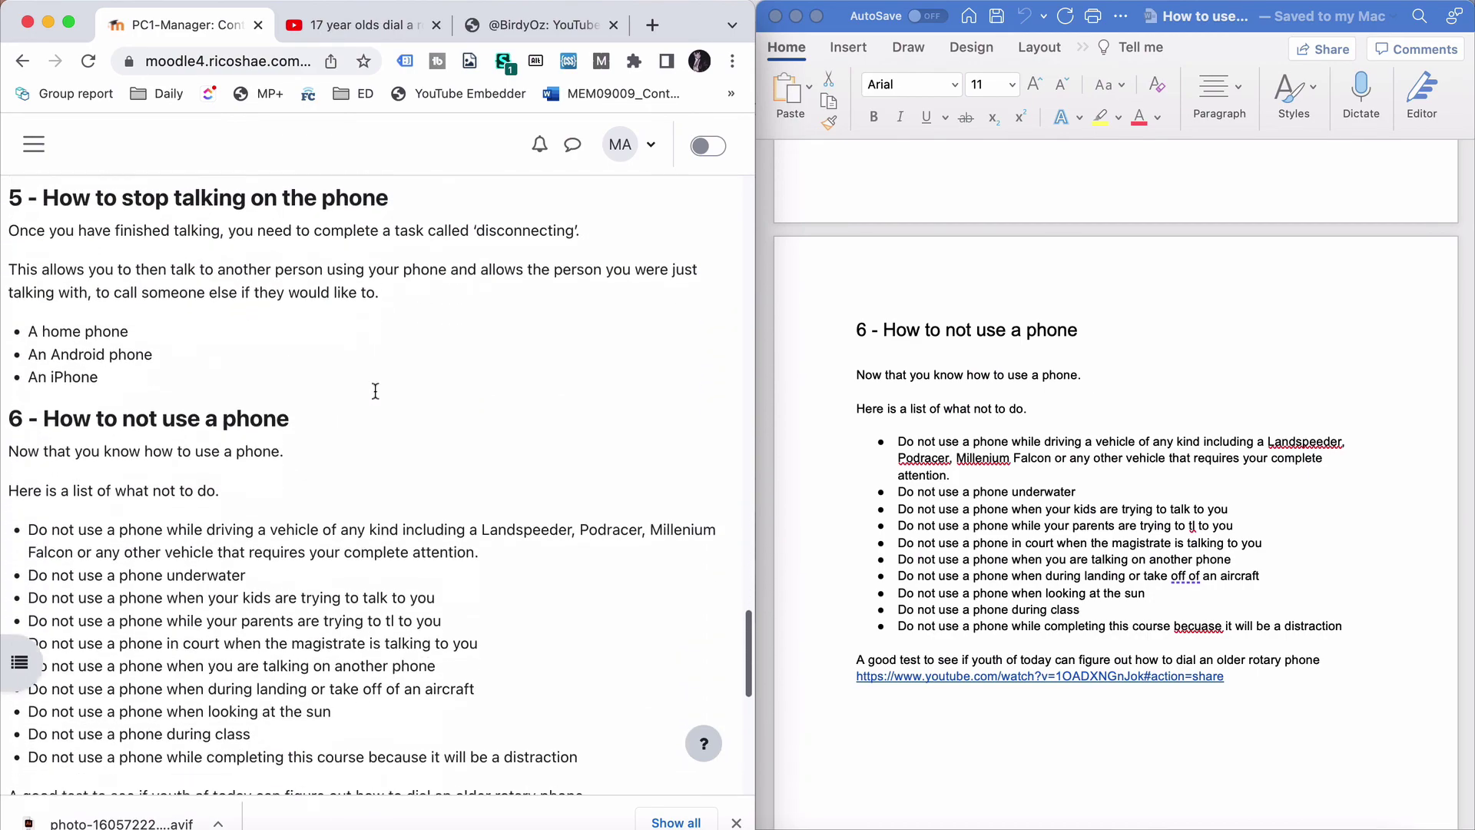
scroll(375, 391, "down", 5)
scroll(375, 391, "up", 4)
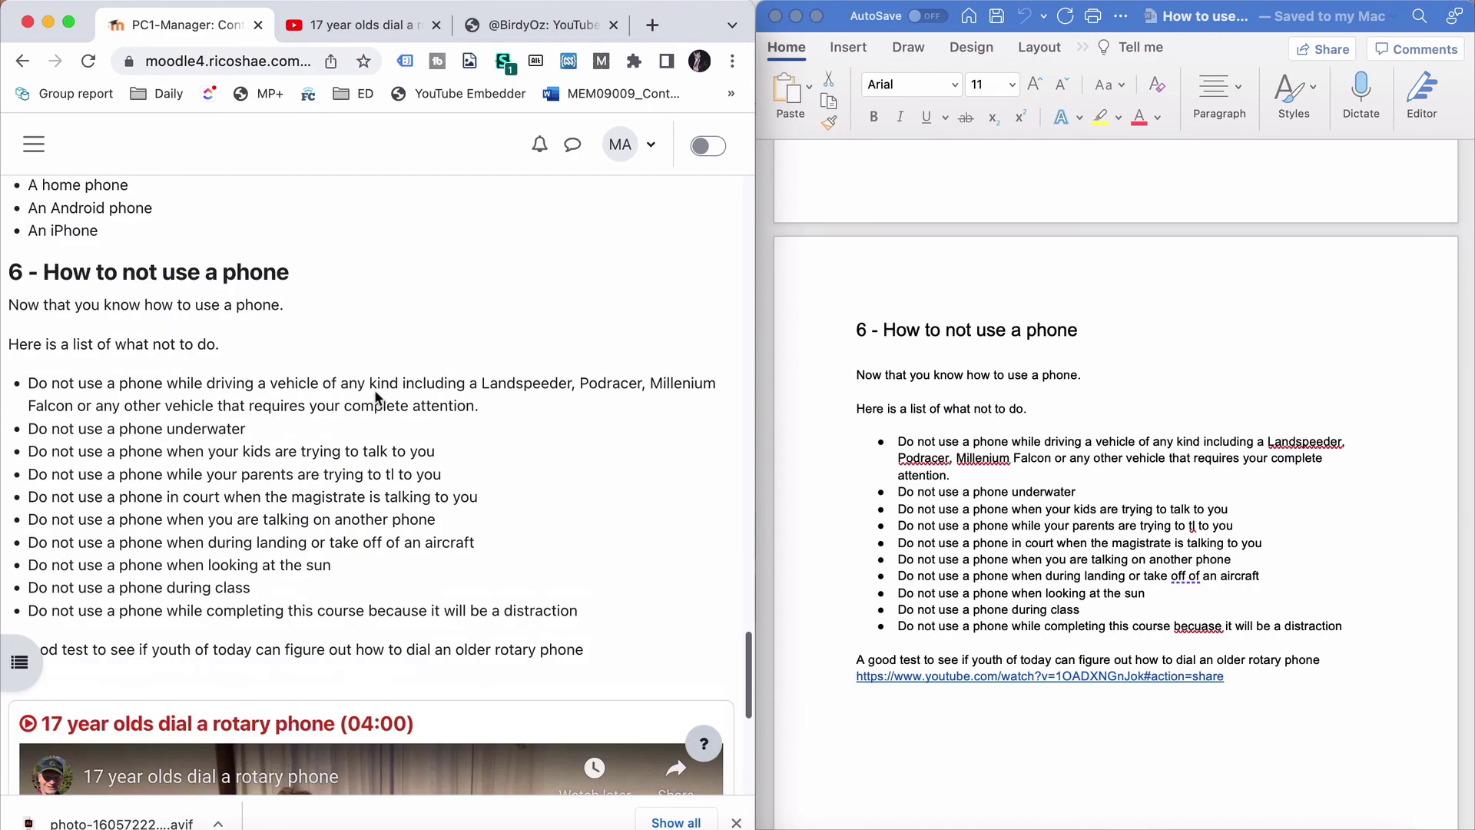
scroll(375, 390, "down", 5)
scroll(375, 389, "up", 20)
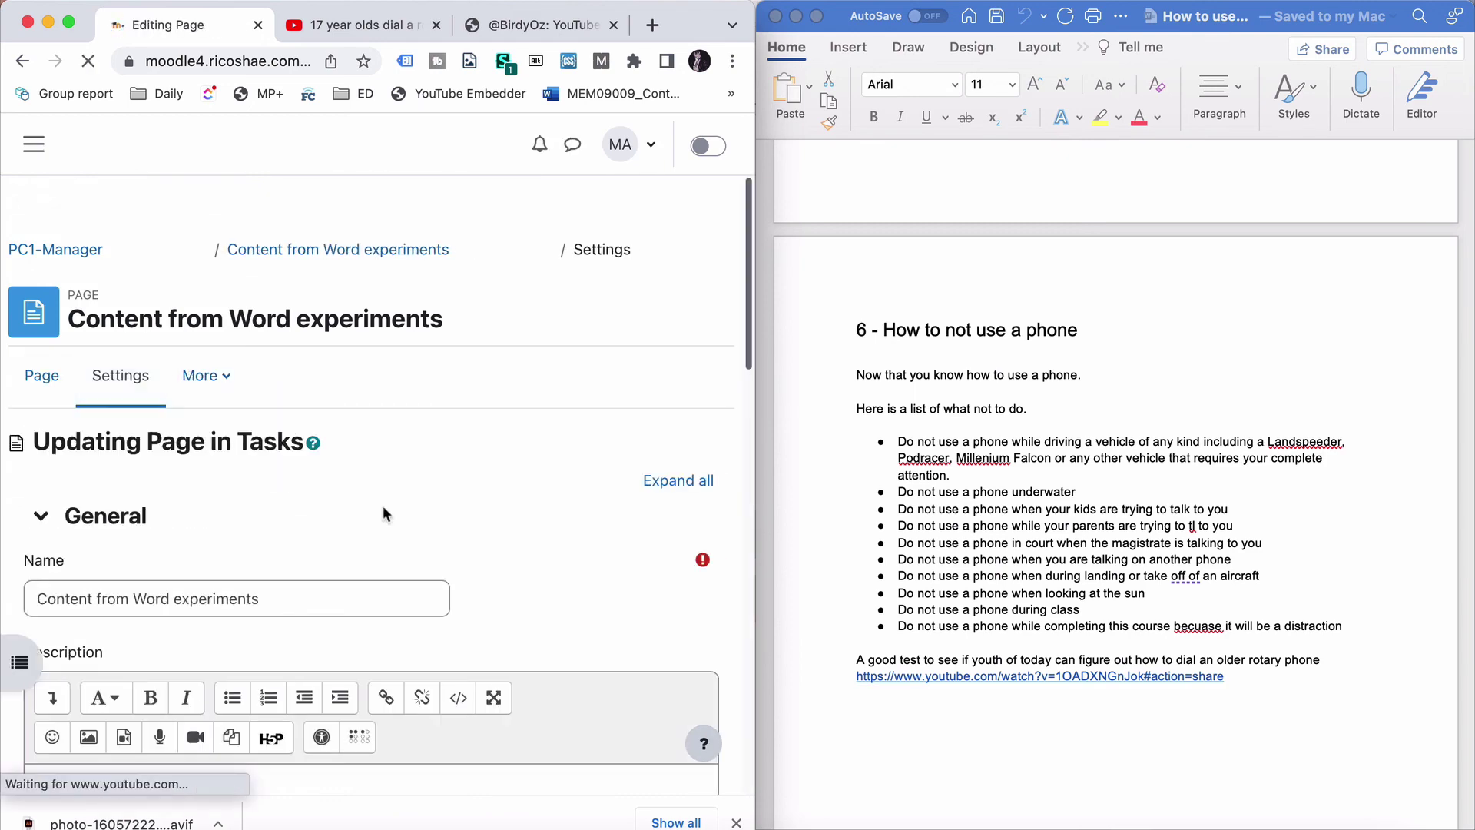
scroll(382, 510, "down", 6)
scroll(382, 510, "down", 2)
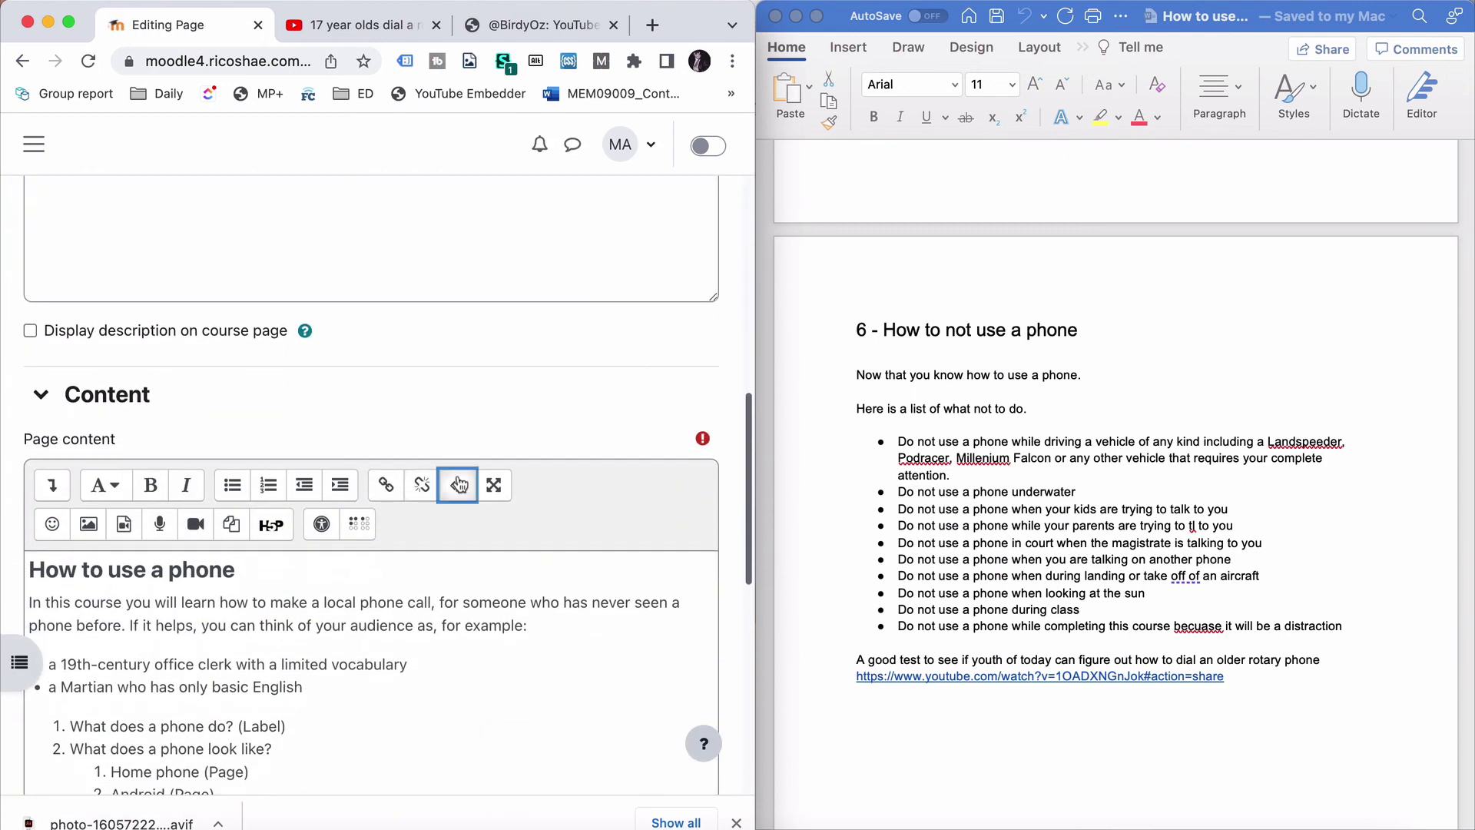
left_click(458, 481)
scroll(459, 412, "down", 3)
scroll(459, 405, "down", 10)
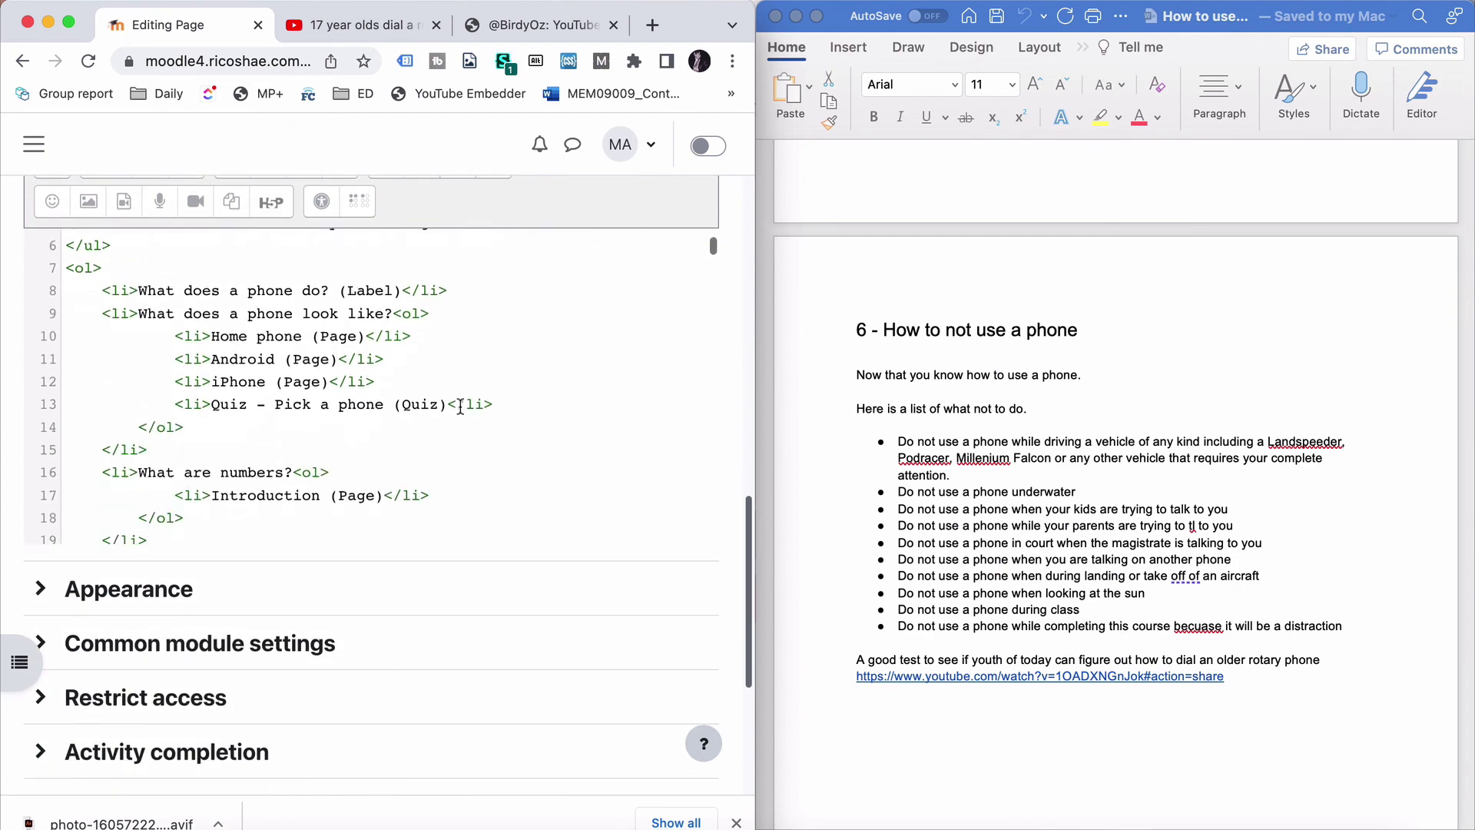
scroll(461, 408, "down", 4)
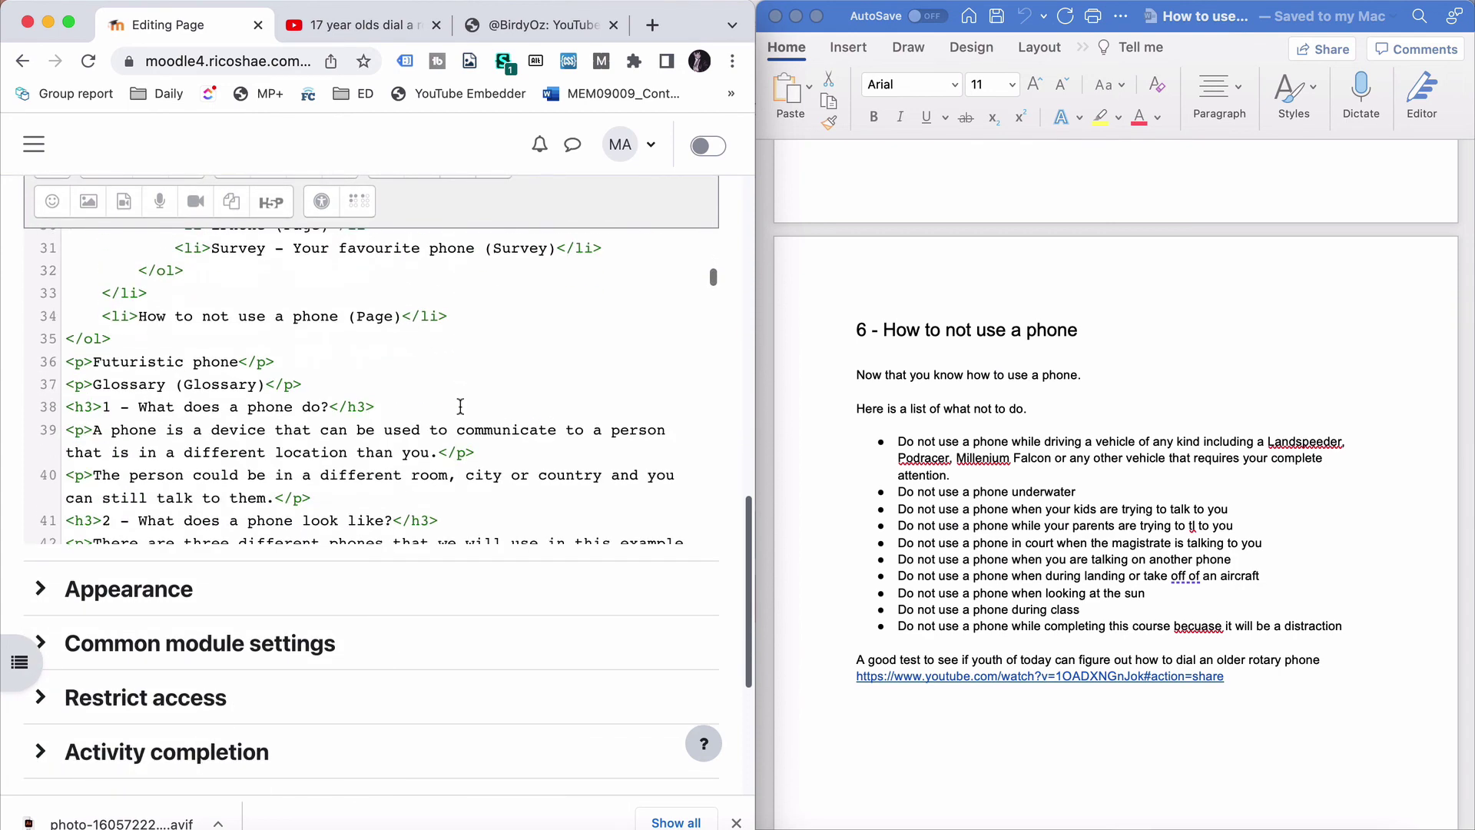
scroll(461, 407, "up", 8)
scroll(460, 408, "up", 5)
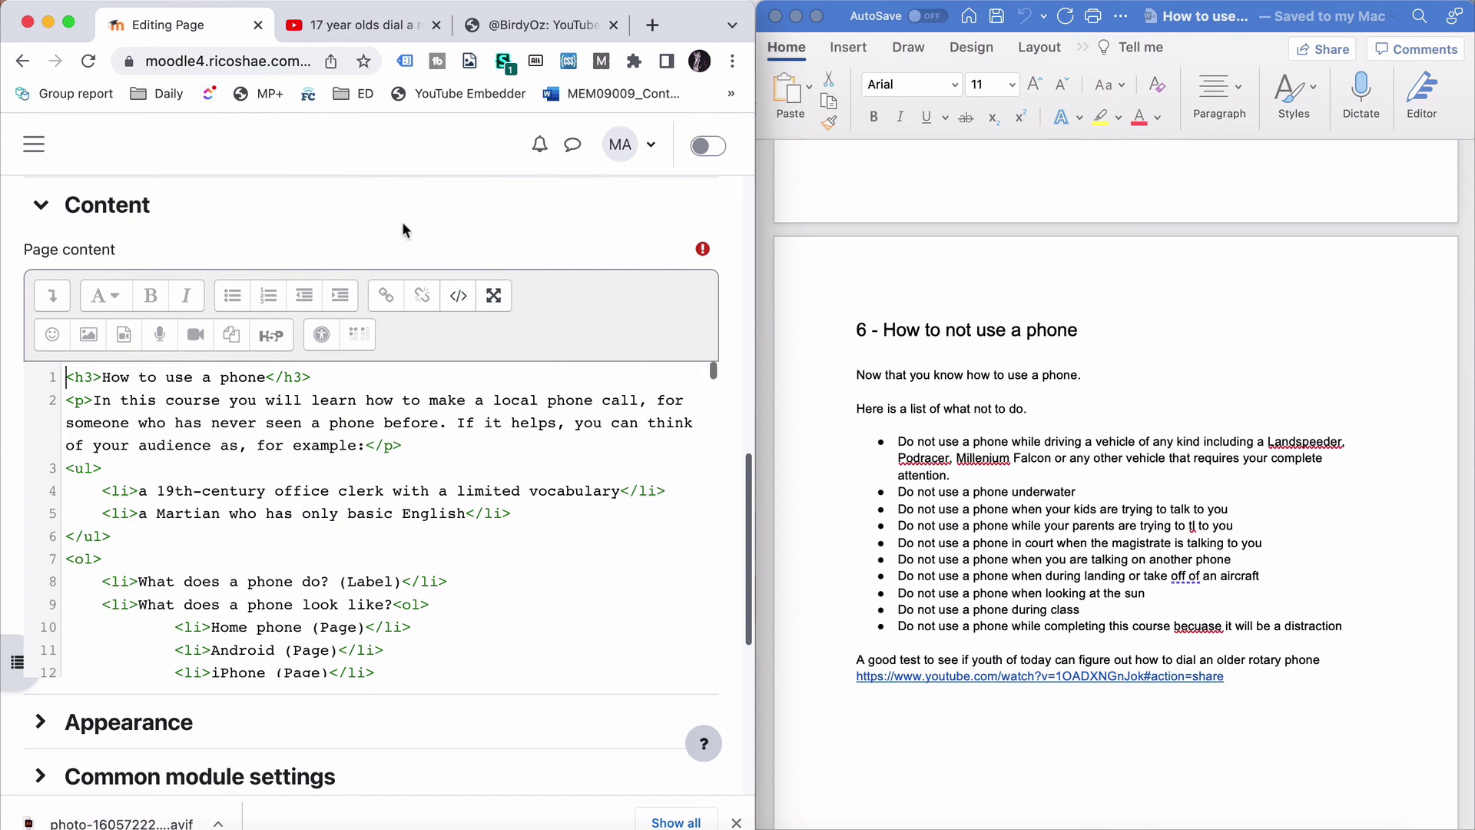
left_click(457, 296)
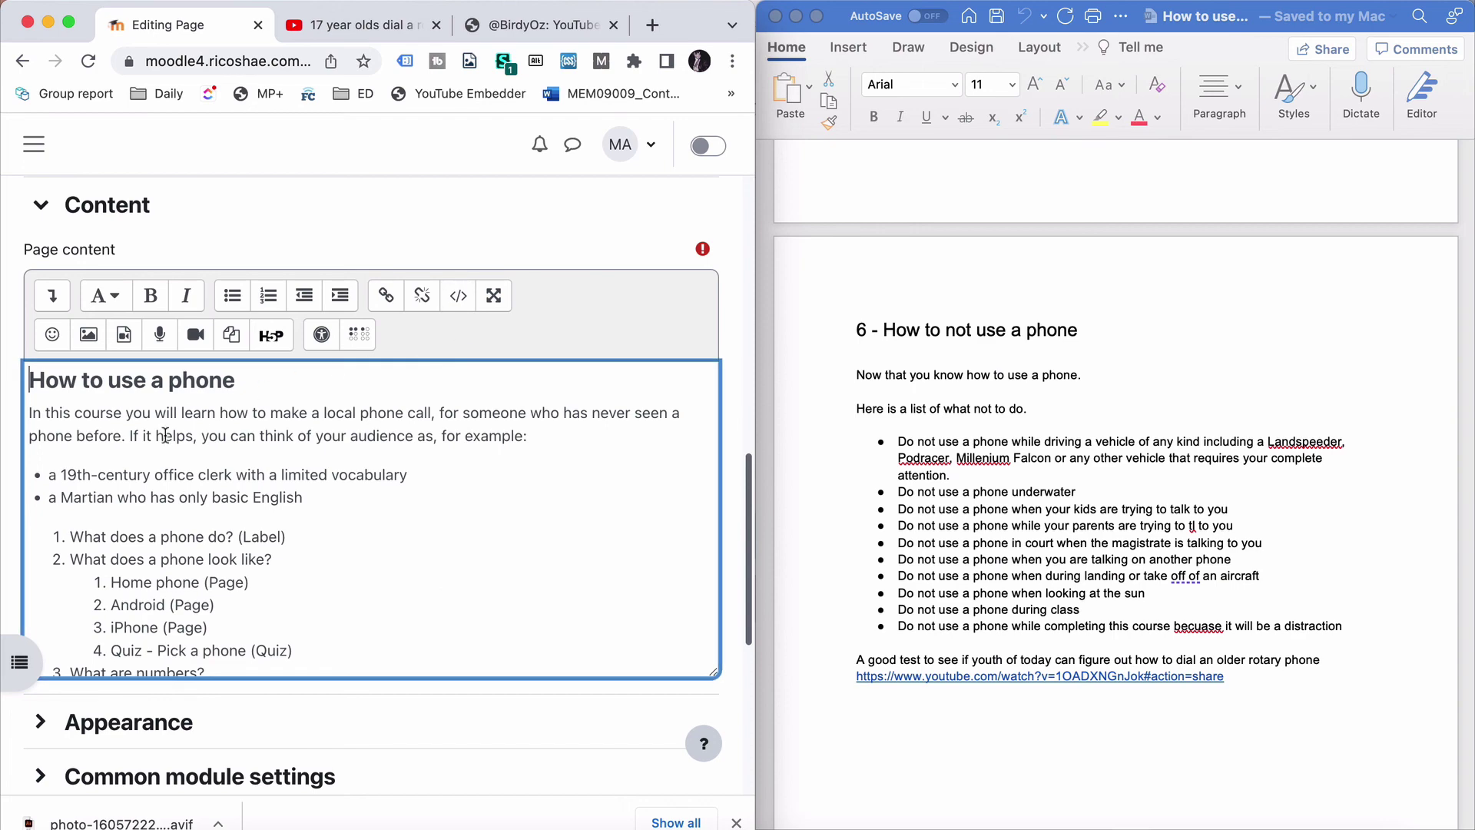
scroll(288, 530, "down", 6)
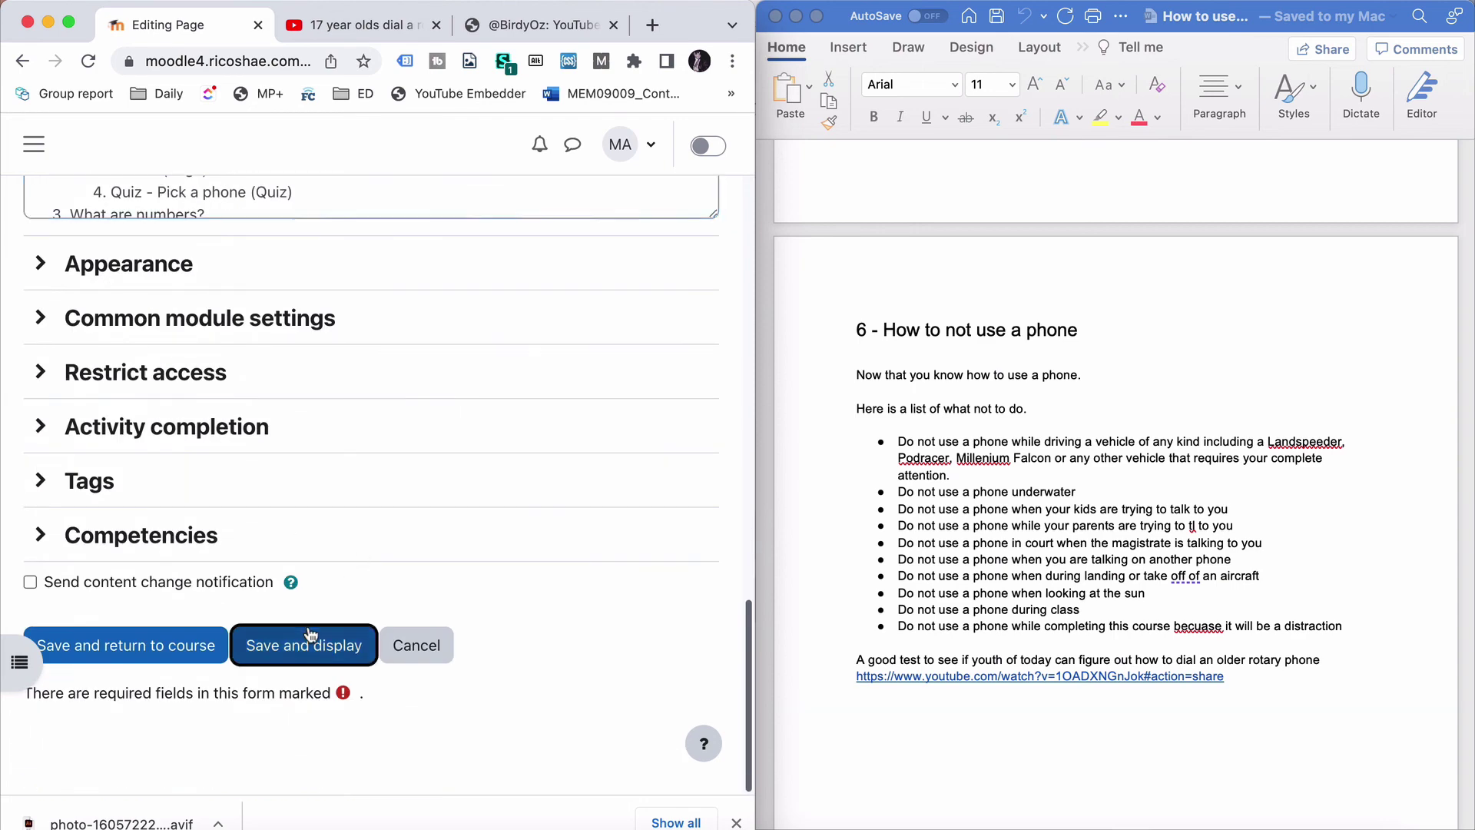